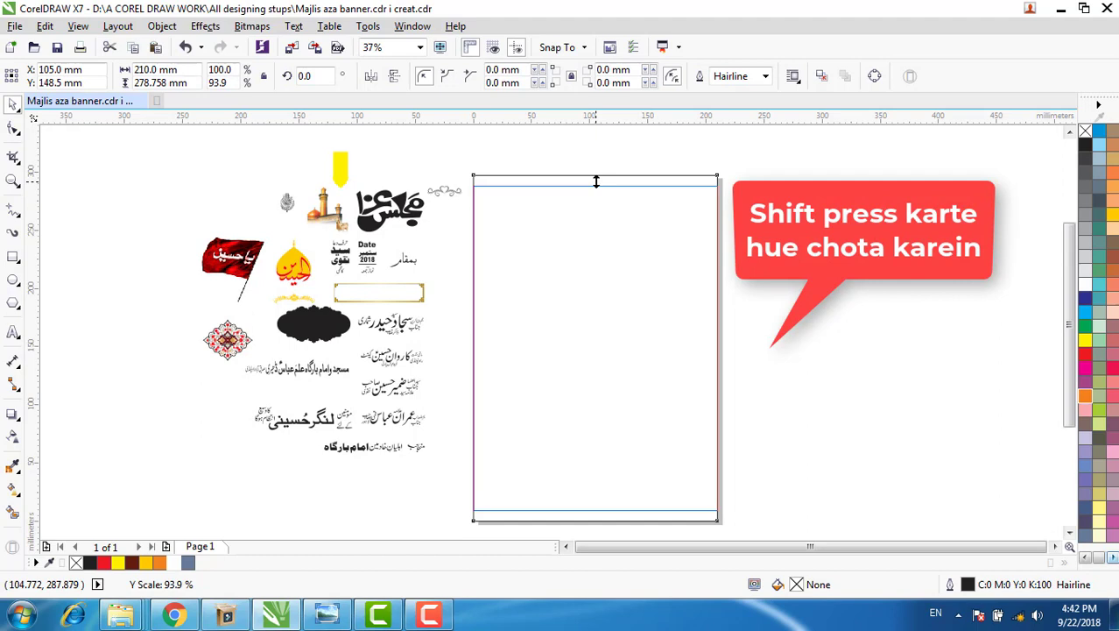
Step: Shrink the inner rectangle symmetrically about its centre to about 191 mm wide and 279 mm high
{"action": "left_click_drag", "start_coordinate": [596, 182], "coordinate": [595, 181]}
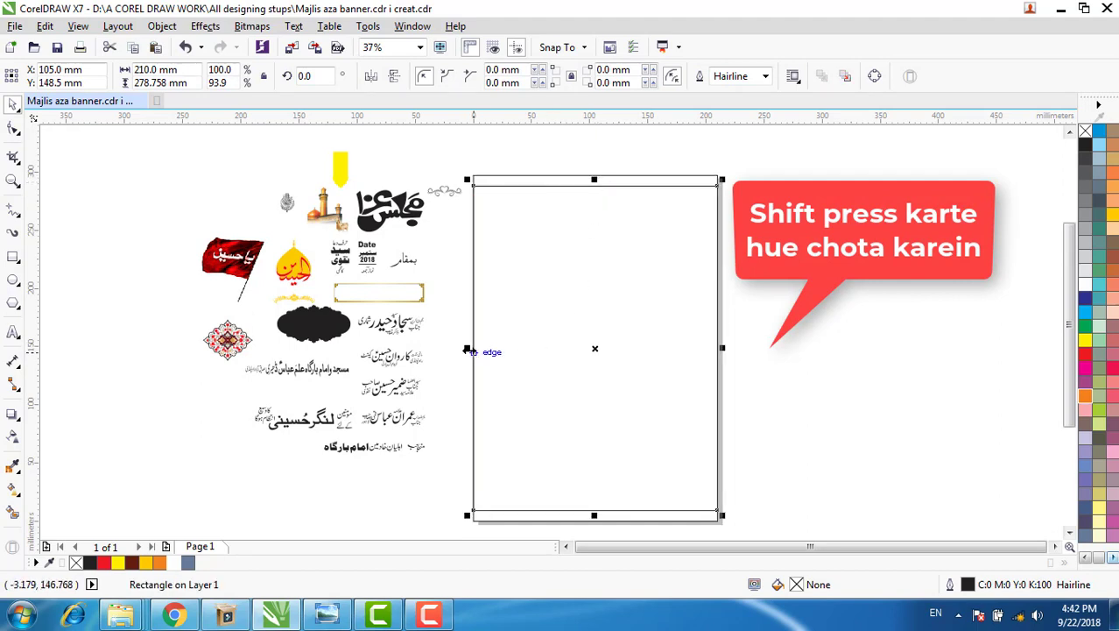
{"action": "left_click_drag", "start_coordinate": [469, 350], "coordinate": [481, 349]}
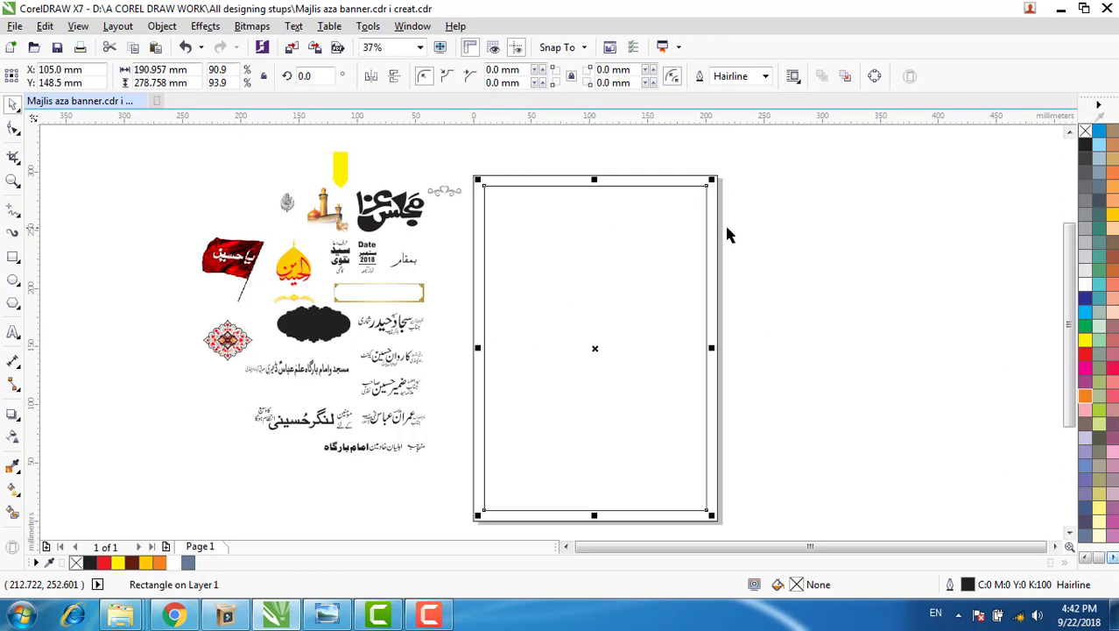
{"action": "left_click", "coordinate": [740, 246]}
Step: Place the heart scroll ornament at the left end of the top border strip and duplicate it side by side to the right
{"action": "scroll", "coordinate": [559, 182], "scroll_direction": "up", "scroll_amount": 2}
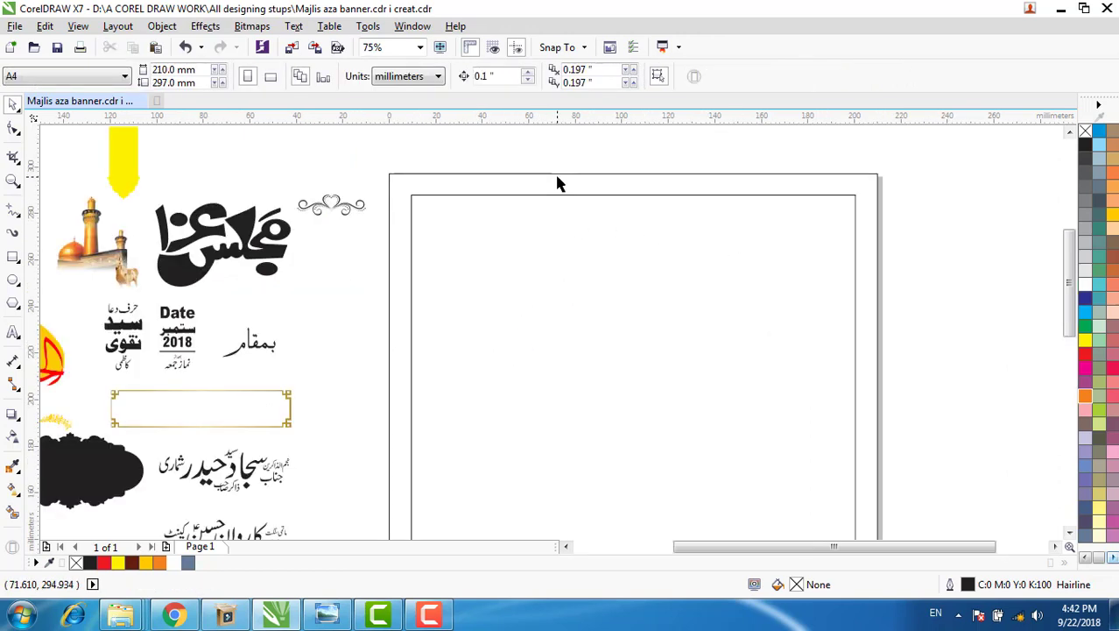
{"action": "scroll", "coordinate": [611, 182], "scroll_direction": "up", "scroll_amount": 1}
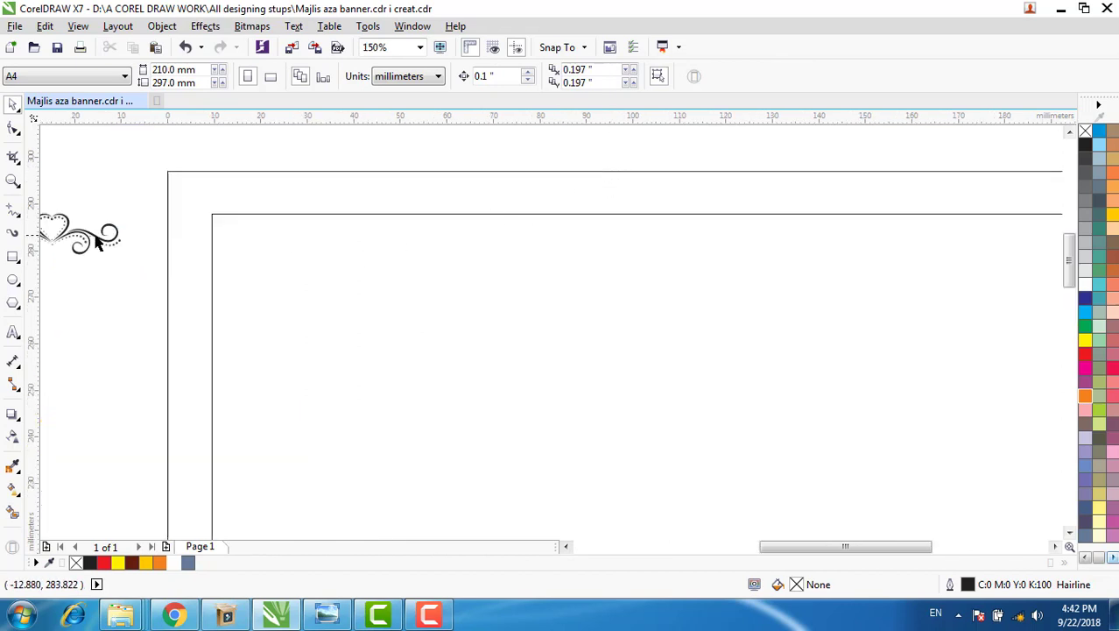
{"action": "left_click_drag", "start_coordinate": [98, 243], "coordinate": [280, 190]}
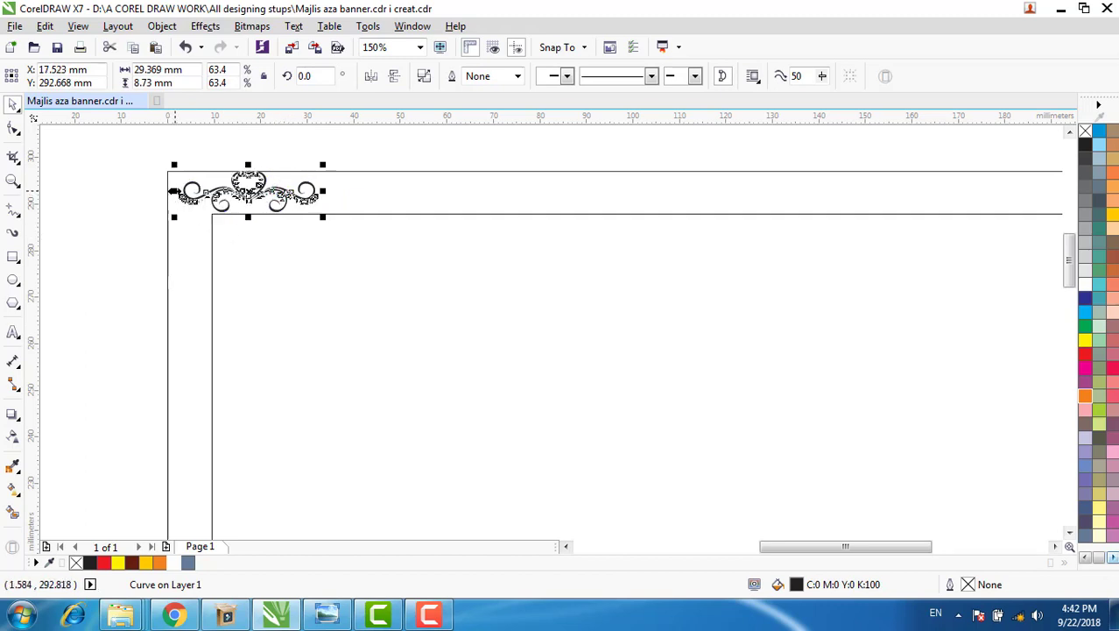
{"action": "left_click_drag", "start_coordinate": [172, 191], "coordinate": [483, 193]}
{"action": "right_click", "coordinate": [359, 202]}
{"action": "right_click", "coordinate": [484, 192]}
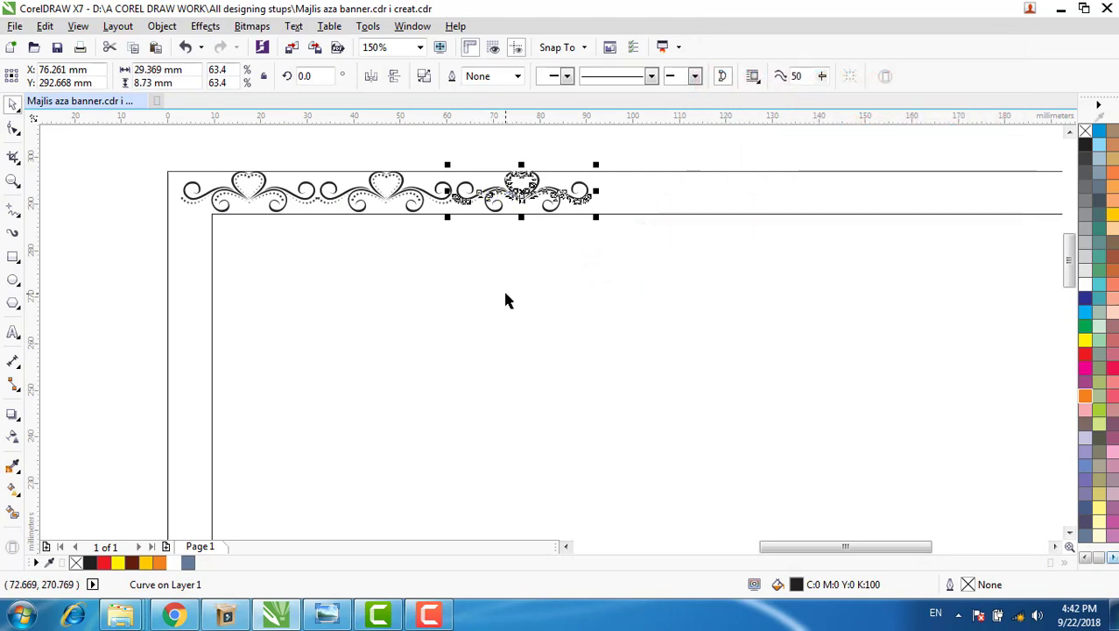
Step: Repeat the ornament duplication until seven evenly spaced ornaments fill the top border up to the page's right edge
{"action": "key", "text": "ctrl+r"}
{"action": "key", "text": "ctrl+r"}
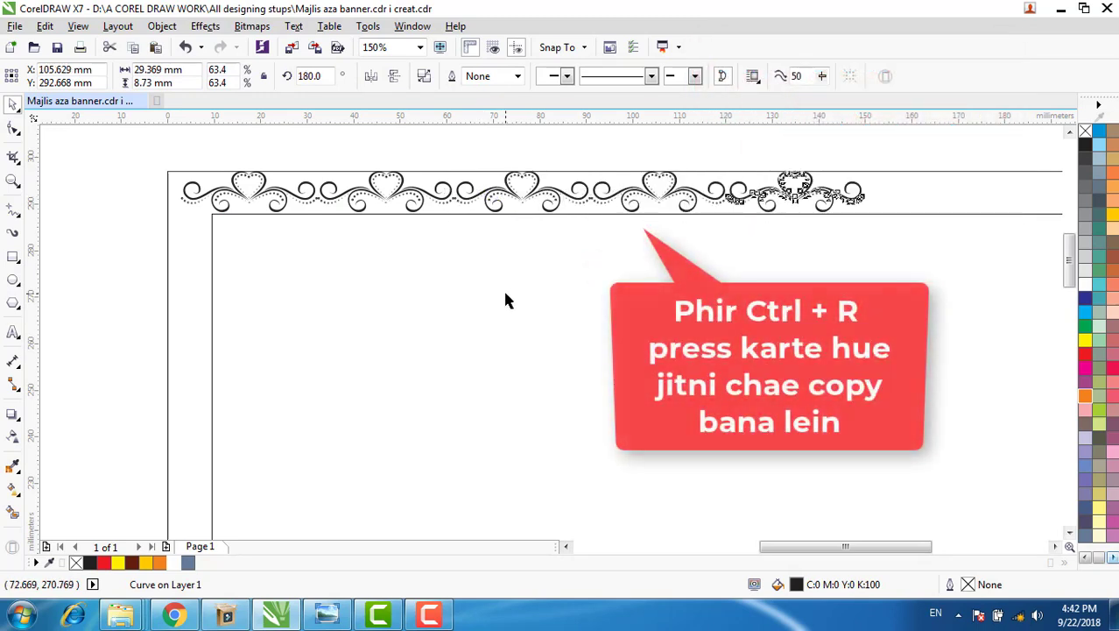
{"action": "key", "text": "ctrl+r"}
{"action": "left_click_drag", "start_coordinate": [772, 545], "coordinate": [839, 558]}
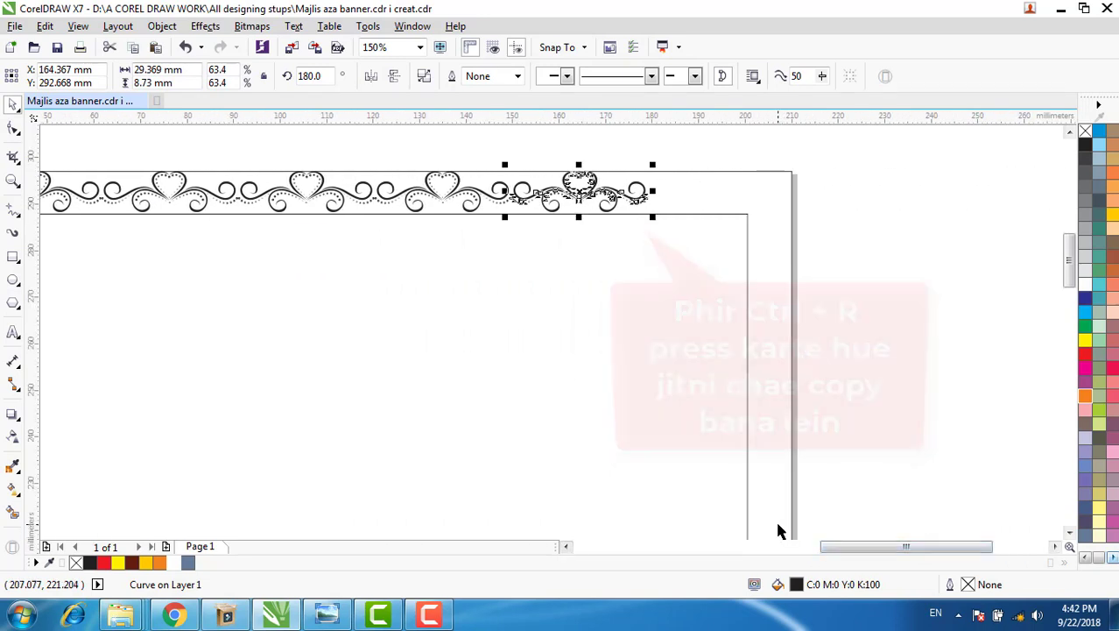
{"action": "key", "text": "ctrl+r"}
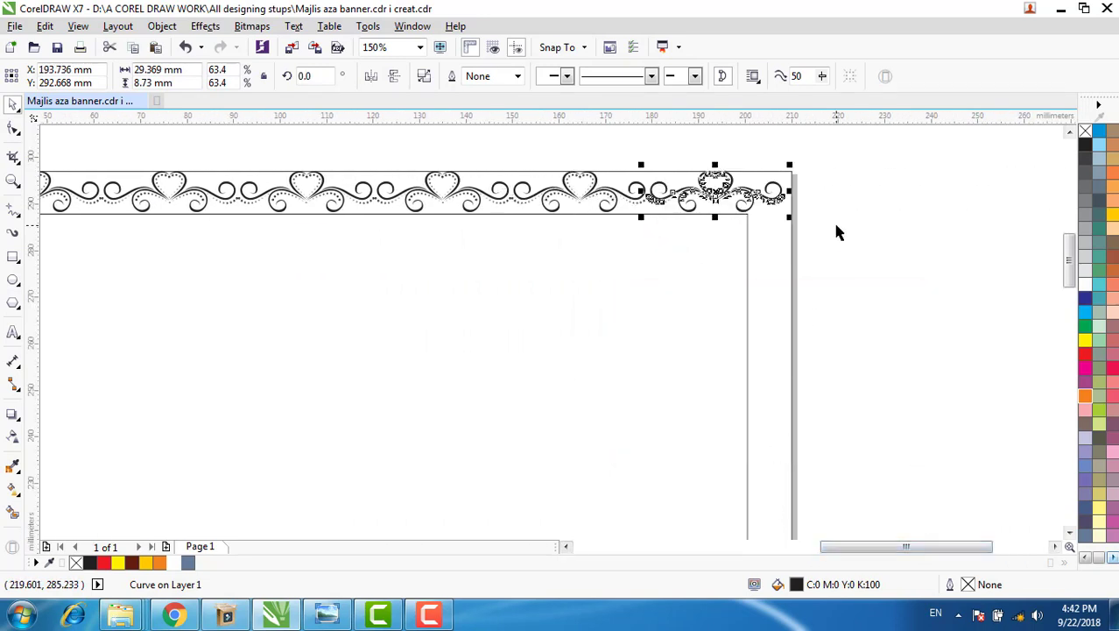
Step: Group the seven heart ornaments of the top border into one strip
{"action": "scroll", "coordinate": [836, 232], "scroll_direction": "down", "scroll_amount": 1}
{"action": "left_click_drag", "start_coordinate": [835, 175], "coordinate": [315, 249]}
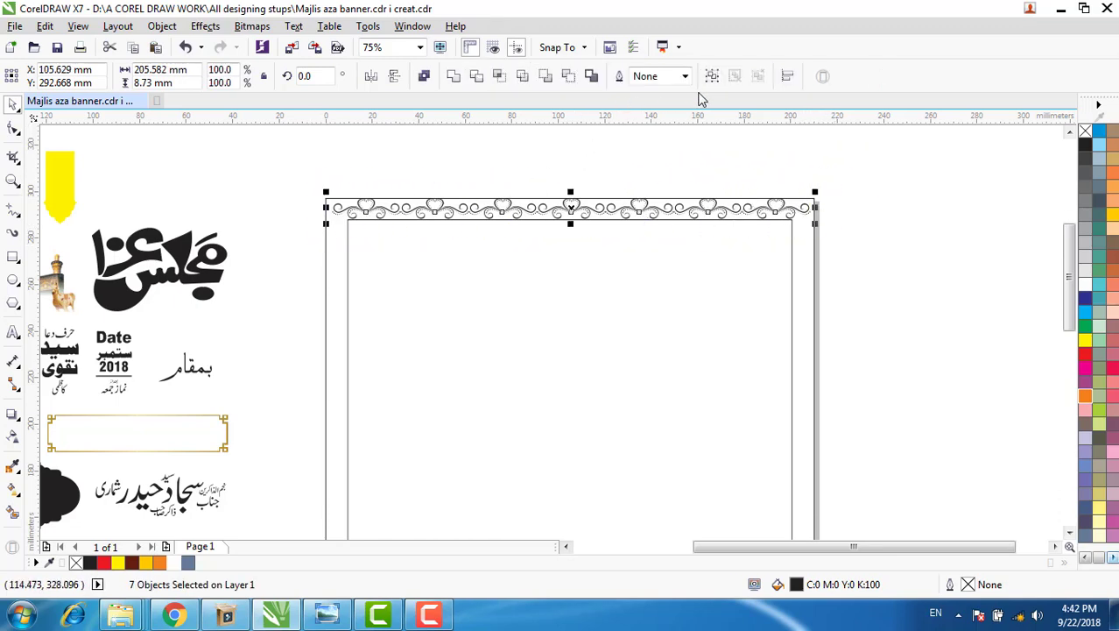
{"action": "key", "text": "ctrl+g"}
Step: Duplicate the top ornament strip below itself and rotate the copy to about 270° so it stands vertically
{"action": "left_click_drag", "start_coordinate": [571, 212], "coordinate": [586, 312]}
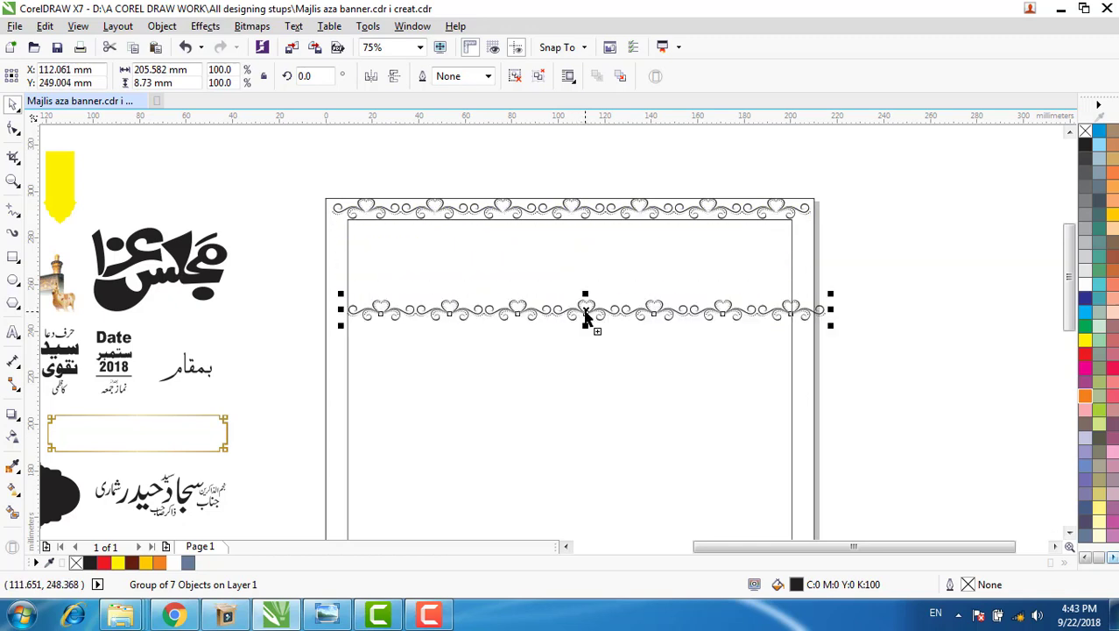
{"action": "left_click", "coordinate": [586, 314]}
{"action": "left_click_drag", "start_coordinate": [834, 330], "coordinate": [575, 500]}
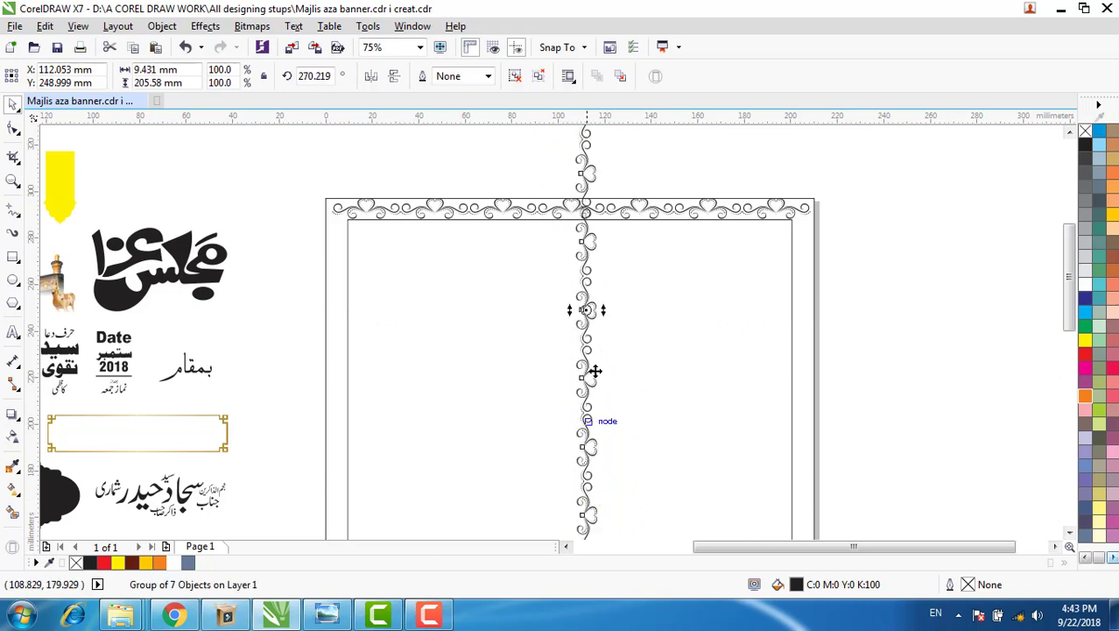
Step: Position the vertical ornament strip in the right border, starting just below the top strip's end and fitted between both frame lines
{"action": "left_click_drag", "start_coordinate": [589, 309], "coordinate": [757, 417]}
{"action": "left_click_drag", "start_coordinate": [758, 340], "coordinate": [802, 363]}
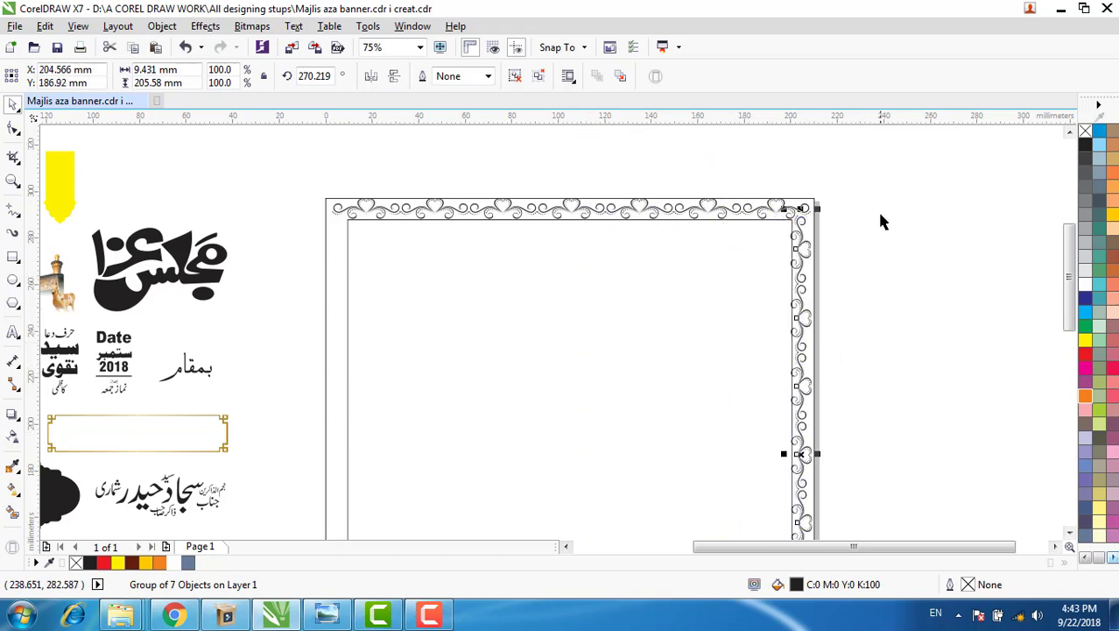
{"action": "scroll", "coordinate": [879, 210], "scroll_direction": "up", "scroll_amount": 1}
{"action": "scroll", "coordinate": [859, 214], "scroll_direction": "up", "scroll_amount": 1}
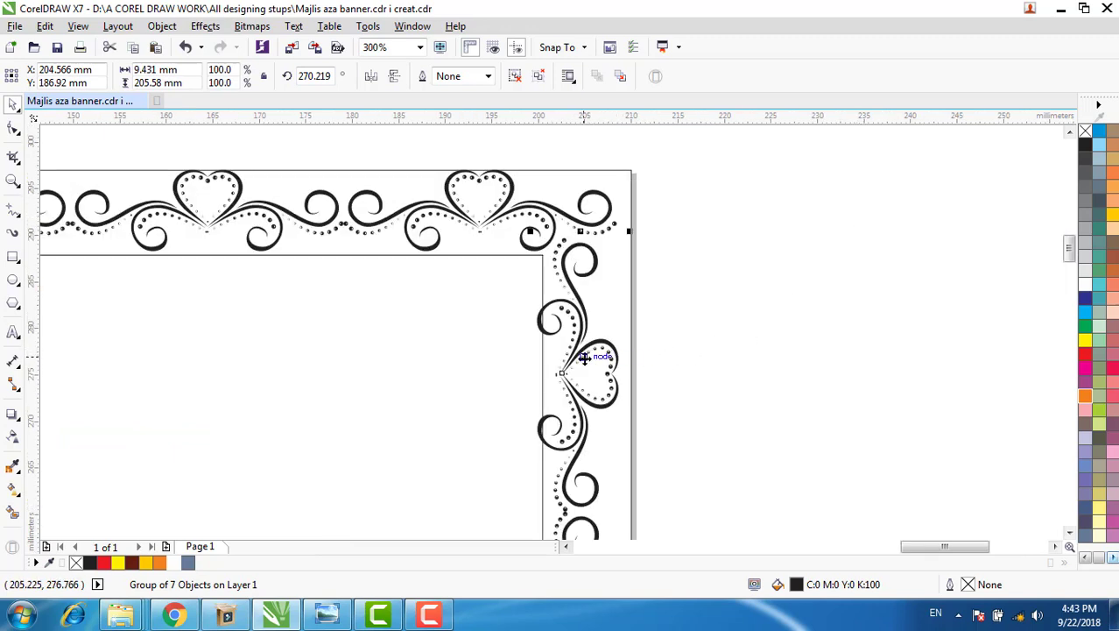
{"action": "left_click_drag", "start_coordinate": [571, 360], "coordinate": [585, 362]}
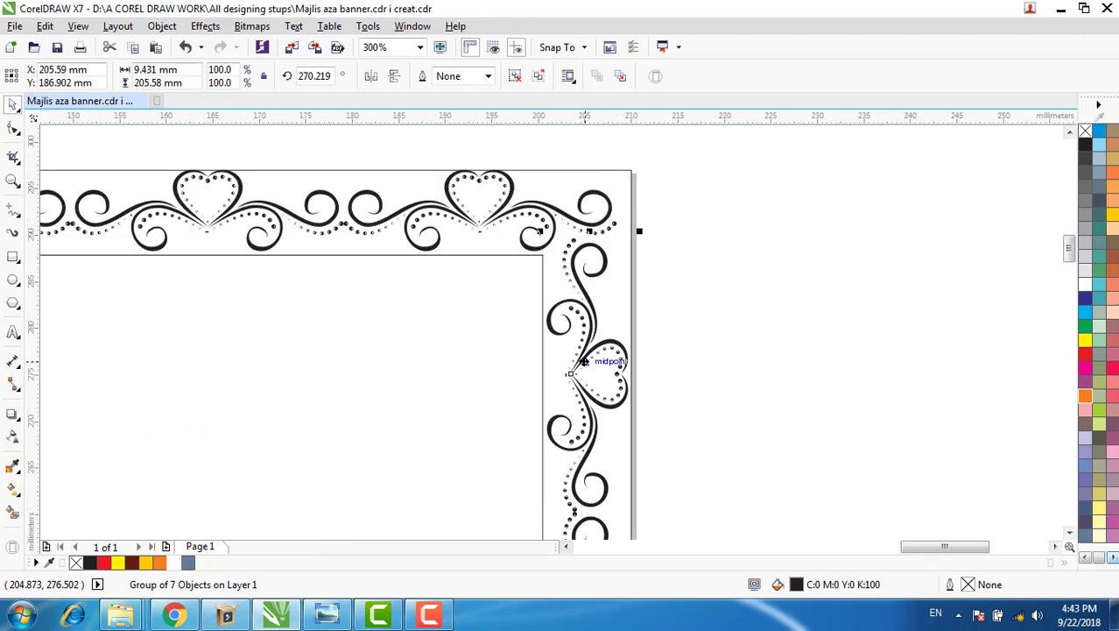
{"action": "scroll", "coordinate": [670, 368], "scroll_direction": "down", "scroll_amount": 2}
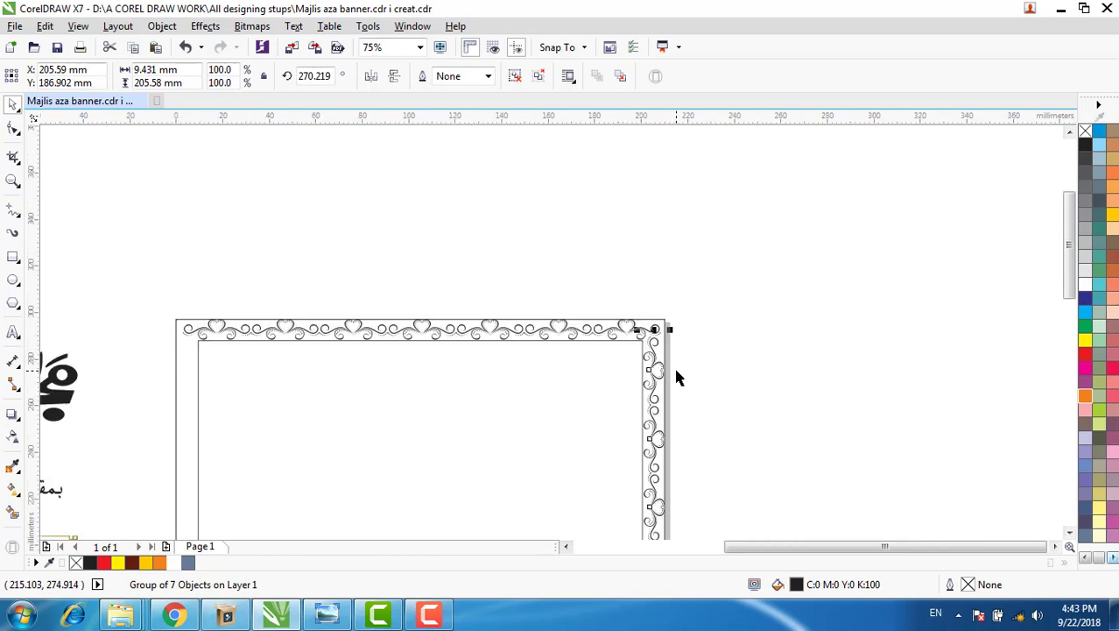
Step: Duplicate the vertical ornament strip straight down to continue the right border past the page's lower edge
{"action": "left_click_drag", "start_coordinate": [1066, 261], "coordinate": [1070, 404]}
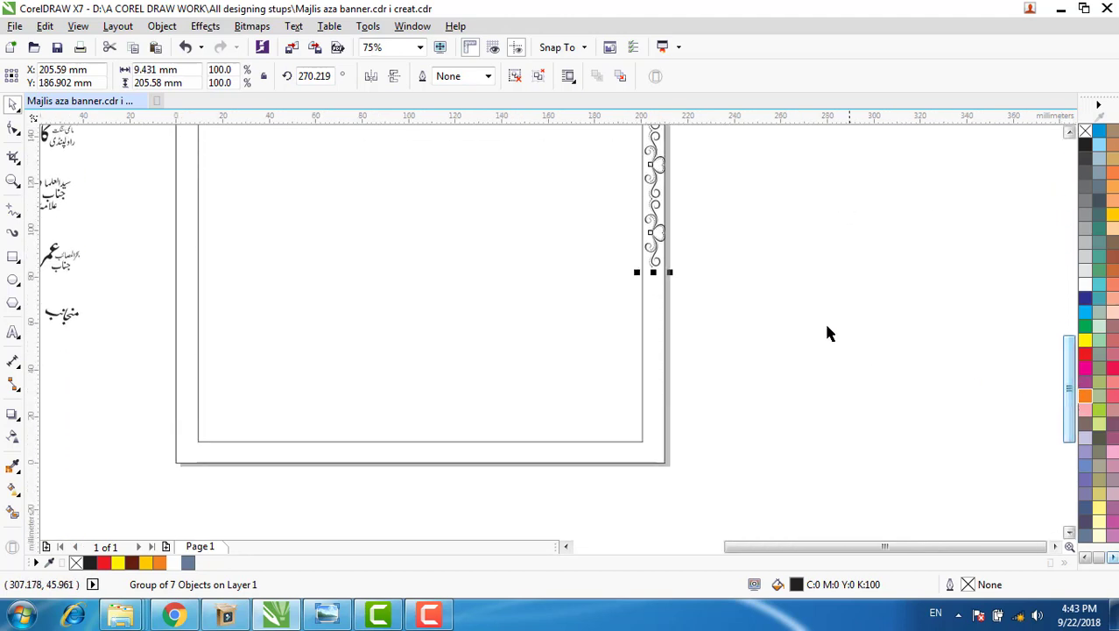
{"action": "scroll", "coordinate": [718, 261], "scroll_direction": "down", "scroll_amount": 1}
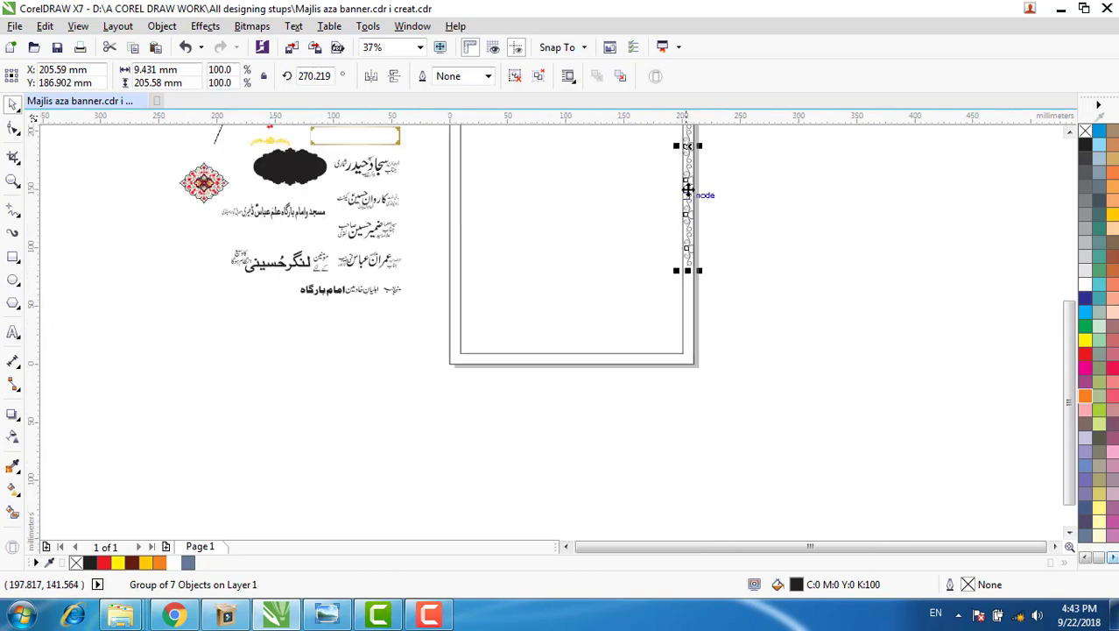
{"action": "left_click_drag", "start_coordinate": [689, 149], "coordinate": [685, 388]}
Step: Align the lower strip with the upper one so their ornaments join end to end between the right border lines
{"action": "scroll", "coordinate": [690, 308], "scroll_direction": "up", "scroll_amount": 1}
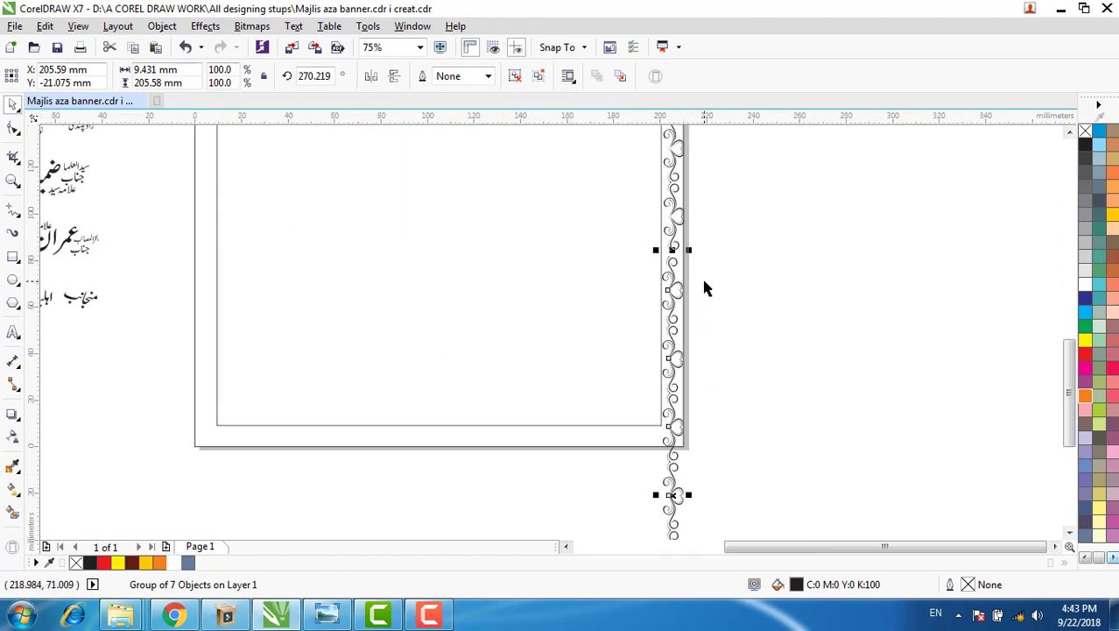
{"action": "scroll", "coordinate": [704, 285], "scroll_direction": "up", "scroll_amount": 1}
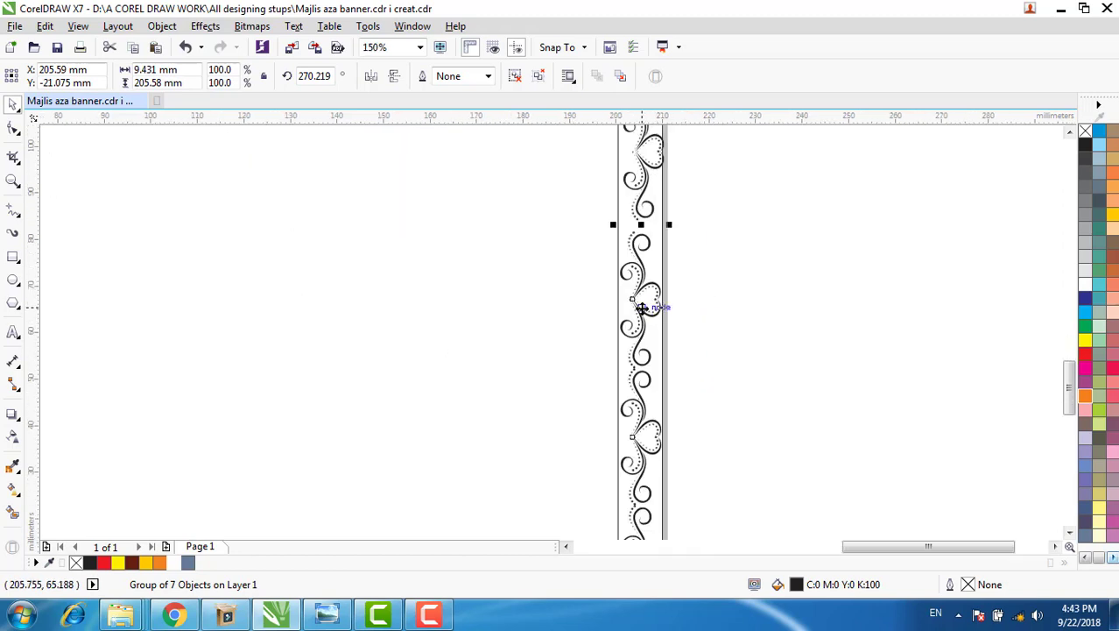
{"action": "left_click_drag", "start_coordinate": [642, 308], "coordinate": [647, 298]}
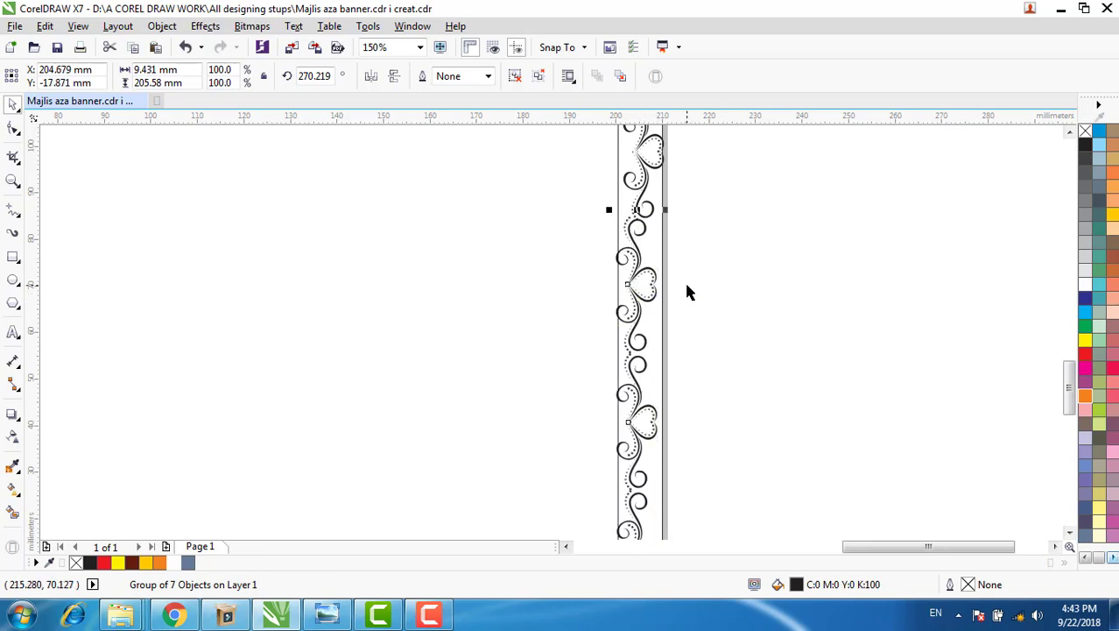
{"action": "left_click_drag", "start_coordinate": [638, 340], "coordinate": [644, 357]}
{"action": "scroll", "coordinate": [655, 300], "scroll_direction": "up", "scroll_amount": 2}
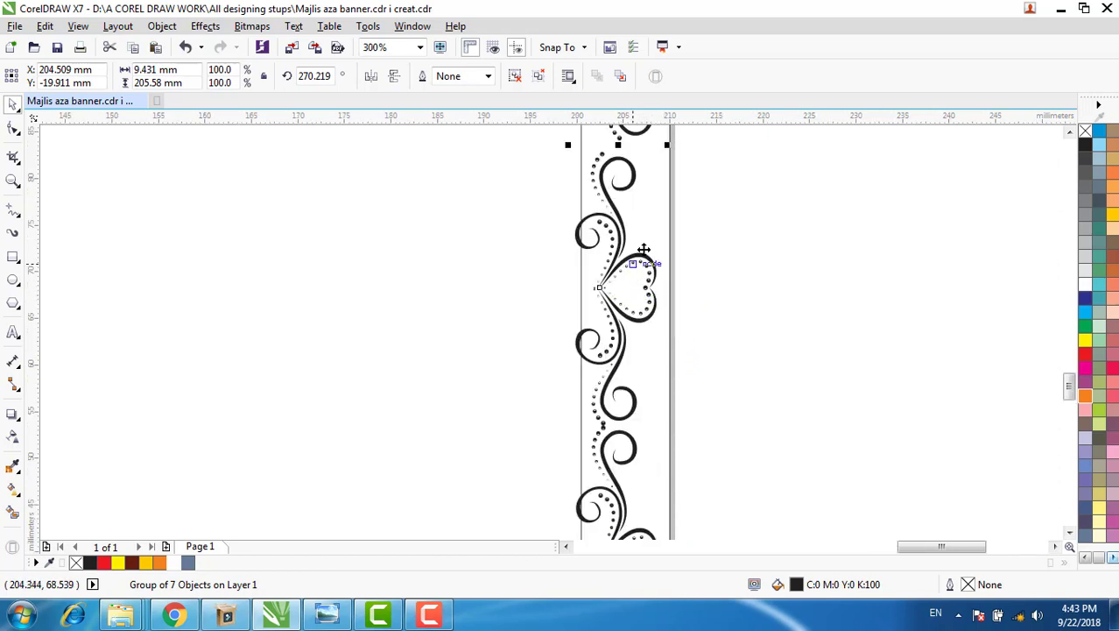
{"action": "left_click", "coordinate": [1069, 133]}
{"action": "left_click", "coordinate": [1068, 132]}
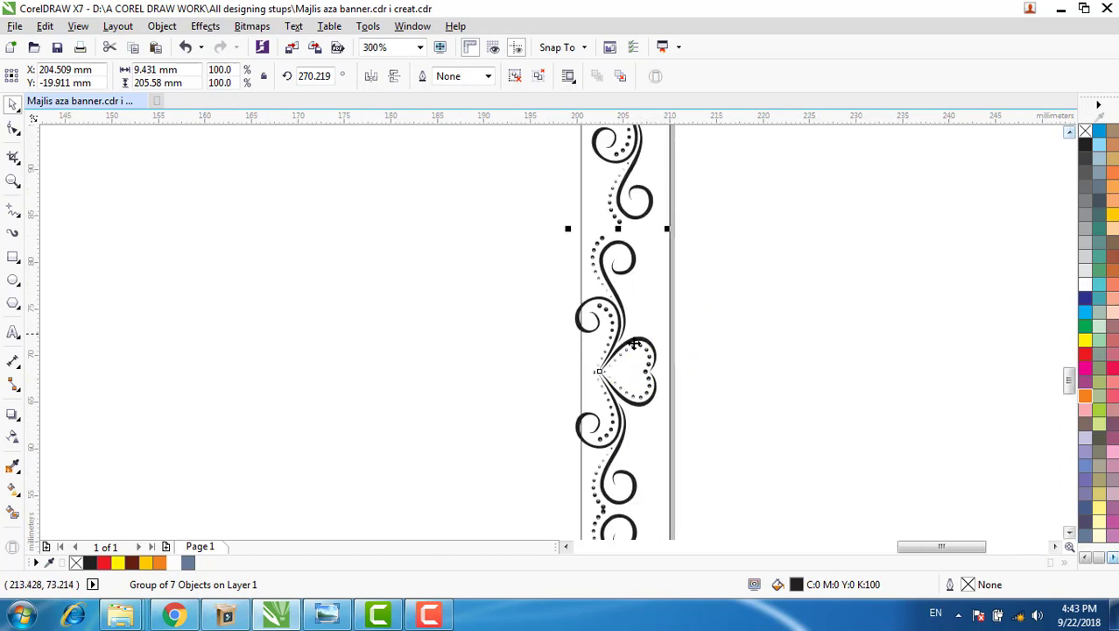
{"action": "left_click_drag", "start_coordinate": [627, 343], "coordinate": [628, 330]}
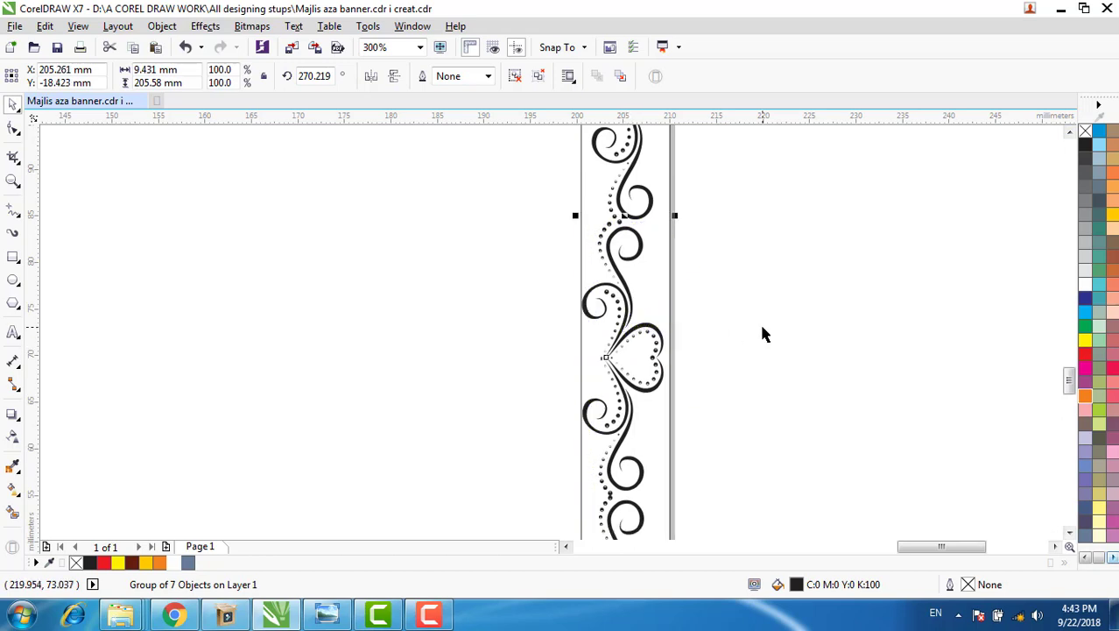
Step: Ungroup the lower vertical strip and delete its four ornaments lying below the page
{"action": "scroll", "coordinate": [759, 334], "scroll_direction": "down", "scroll_amount": 2}
{"action": "scroll", "coordinate": [760, 334], "scroll_direction": "down", "scroll_amount": 1}
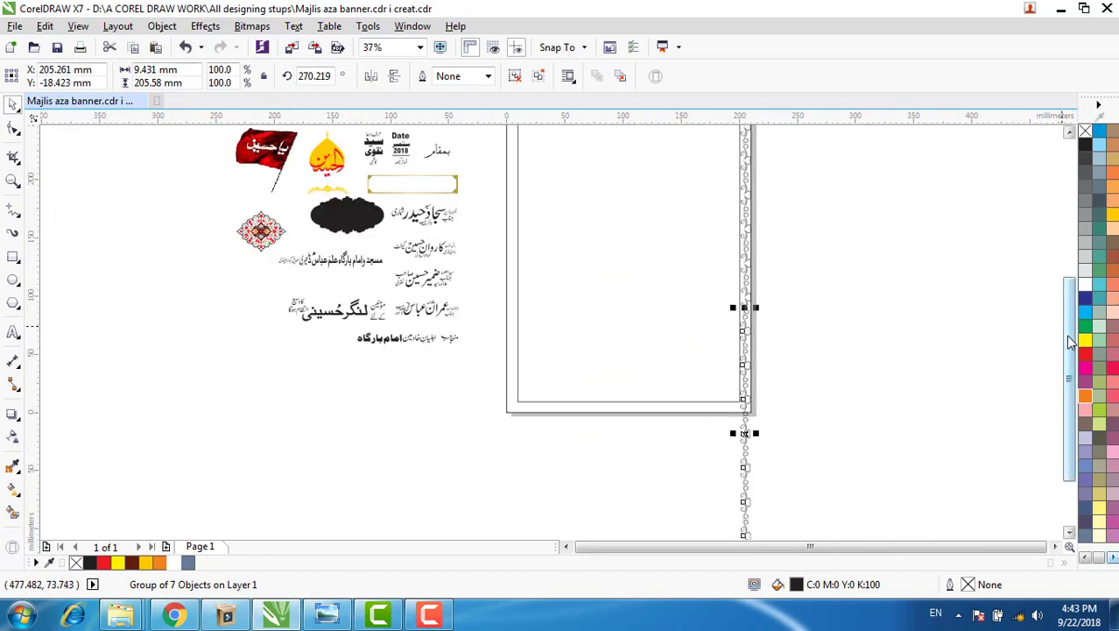
{"action": "scroll", "coordinate": [947, 359], "scroll_direction": "down", "scroll_amount": 2}
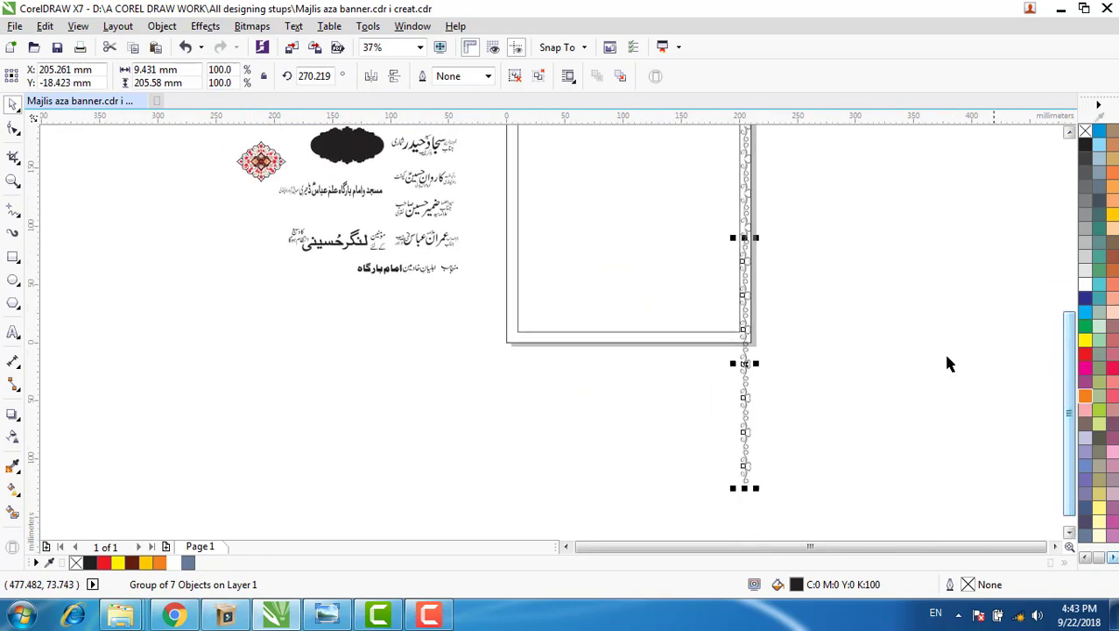
{"action": "left_click", "coordinate": [517, 77]}
{"action": "left_click", "coordinate": [810, 342]}
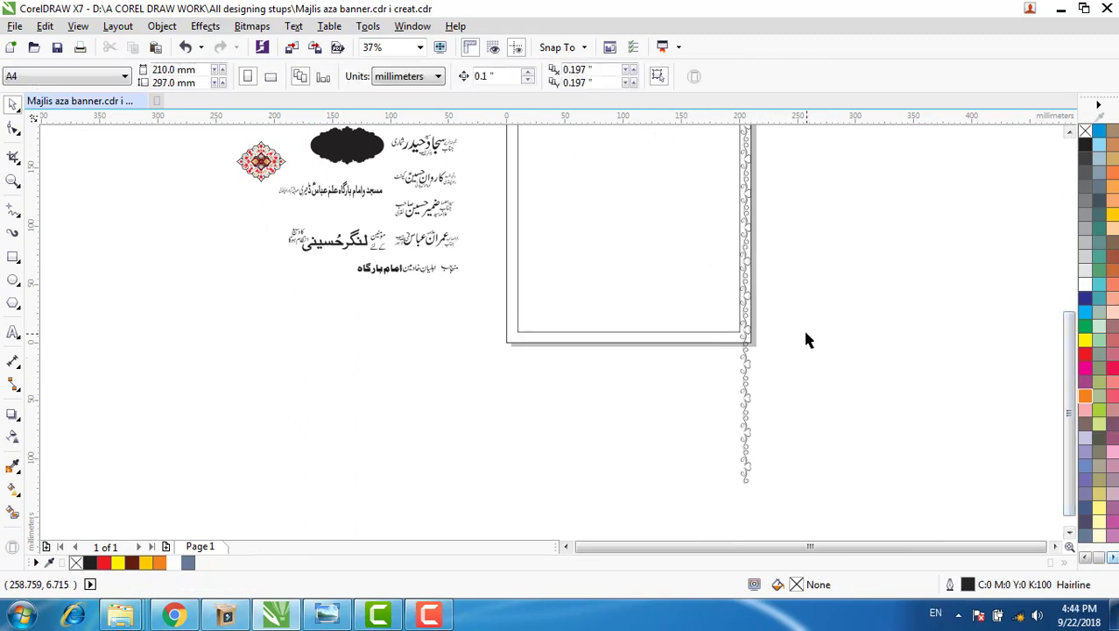
{"action": "left_click_drag", "start_coordinate": [800, 328], "coordinate": [724, 506]}
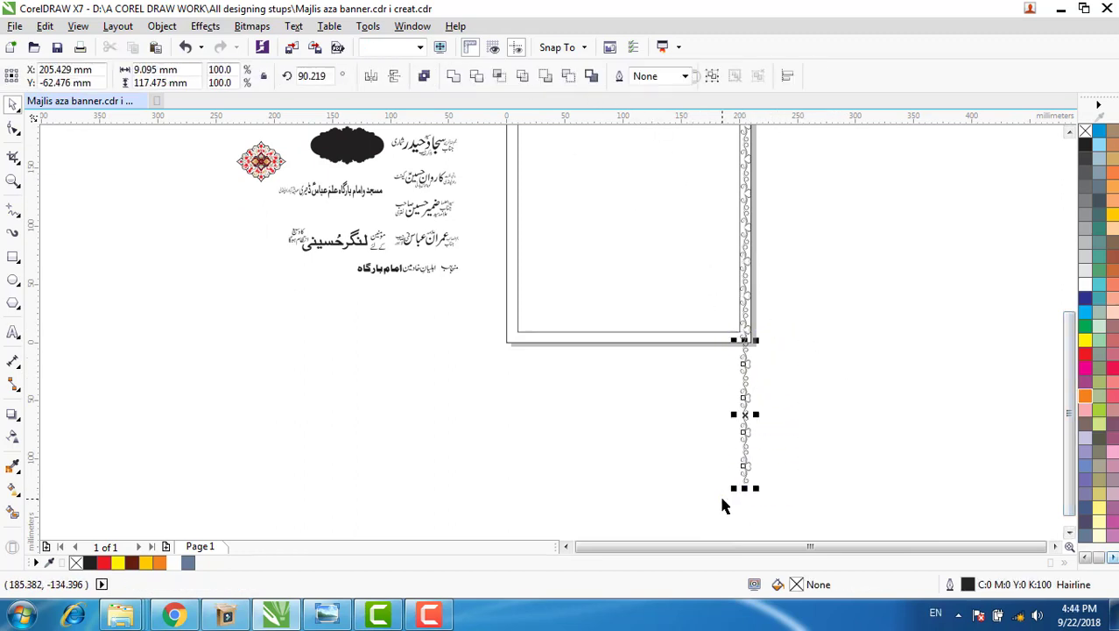
{"action": "key", "text": "Delete"}
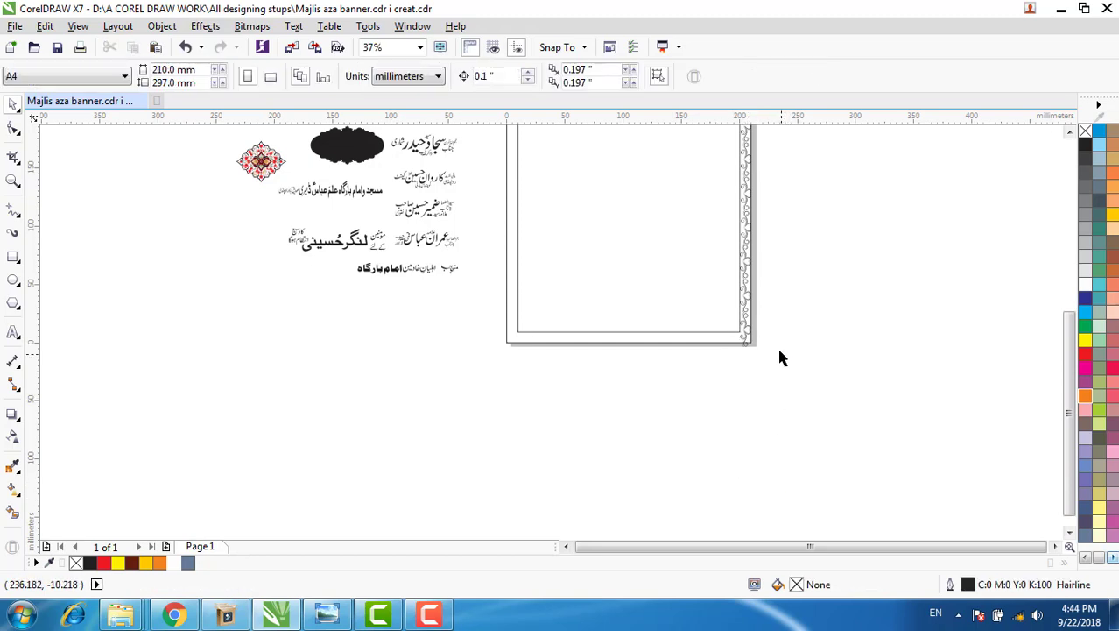
Step: Delete the remaining ornament that crosses the page's bottom edge at the lower right corner
{"action": "scroll", "coordinate": [779, 353], "scroll_direction": "up", "scroll_amount": 2}
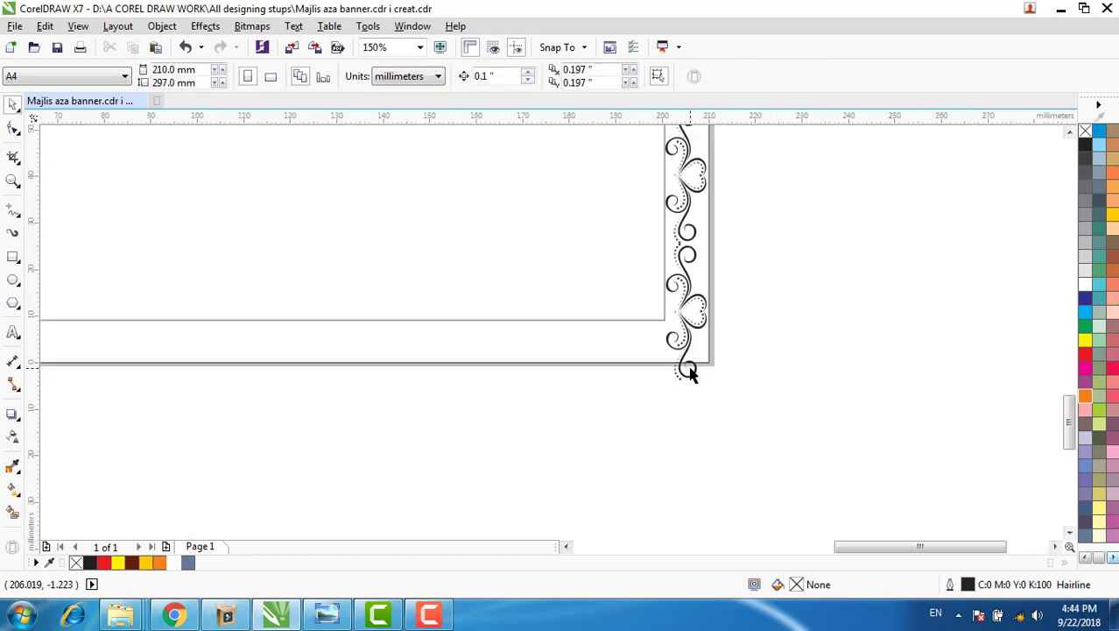
{"action": "left_click", "coordinate": [687, 374]}
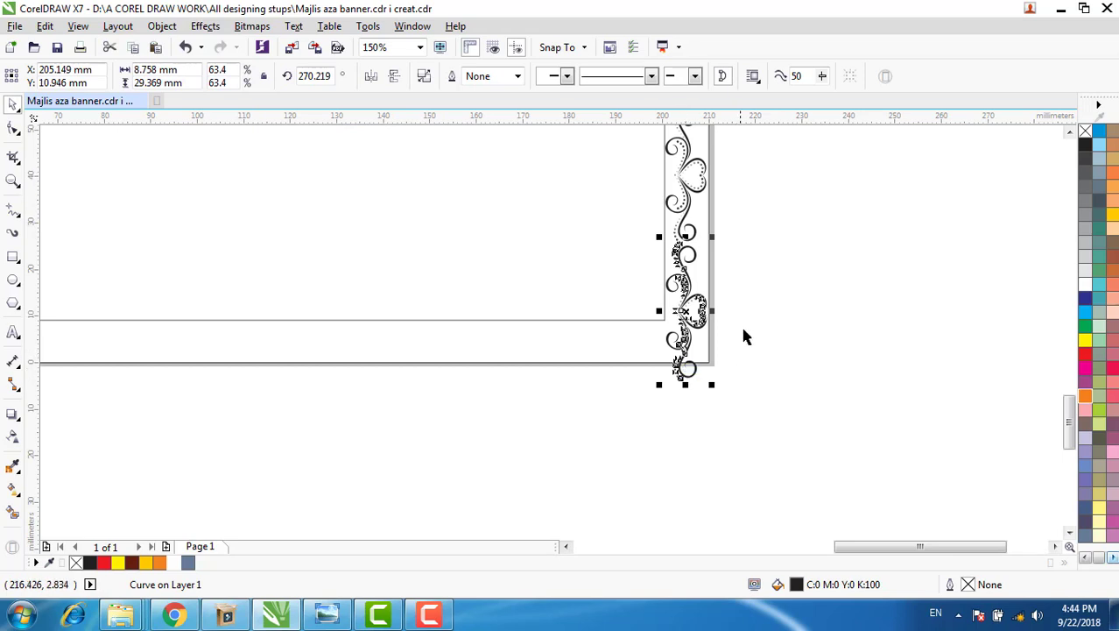
{"action": "key", "text": "Delete"}
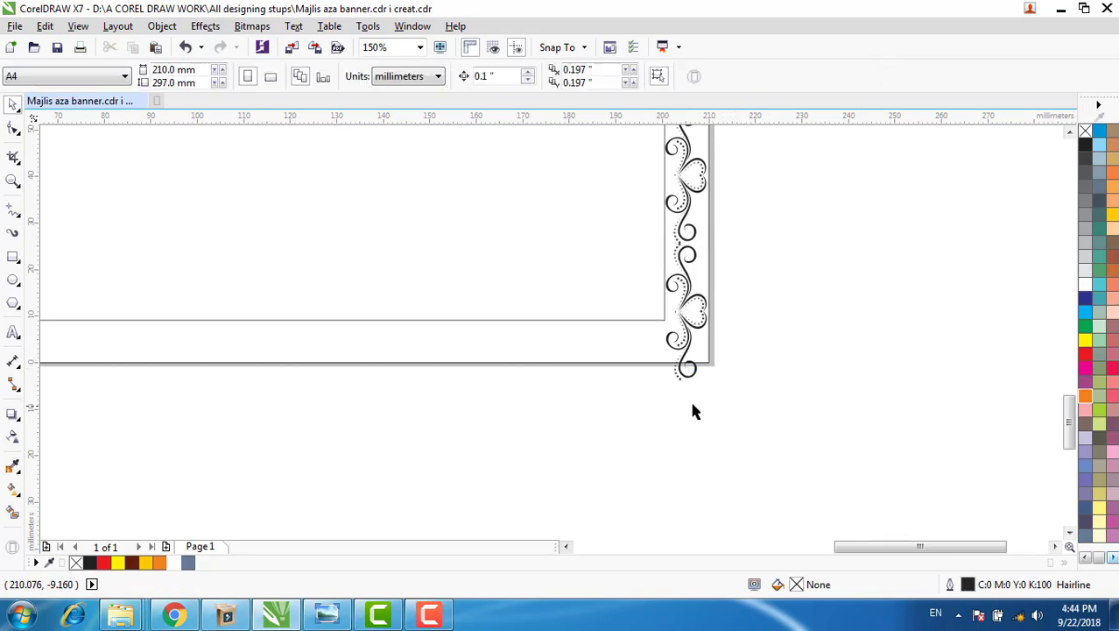
{"action": "left_click", "coordinate": [687, 348]}
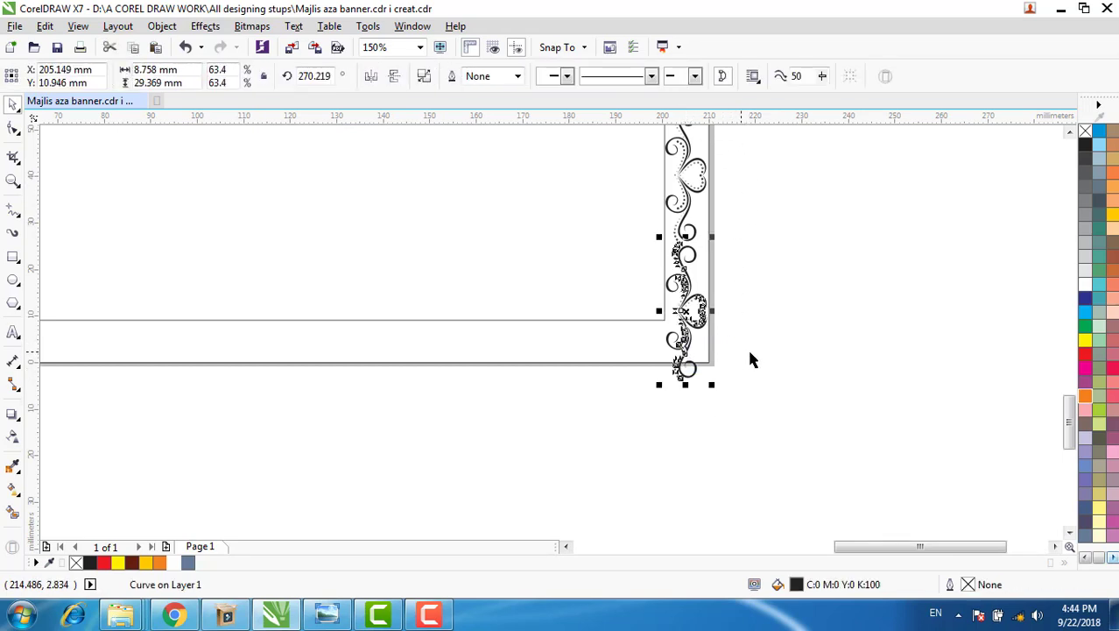
{"action": "key", "text": "Delete"}
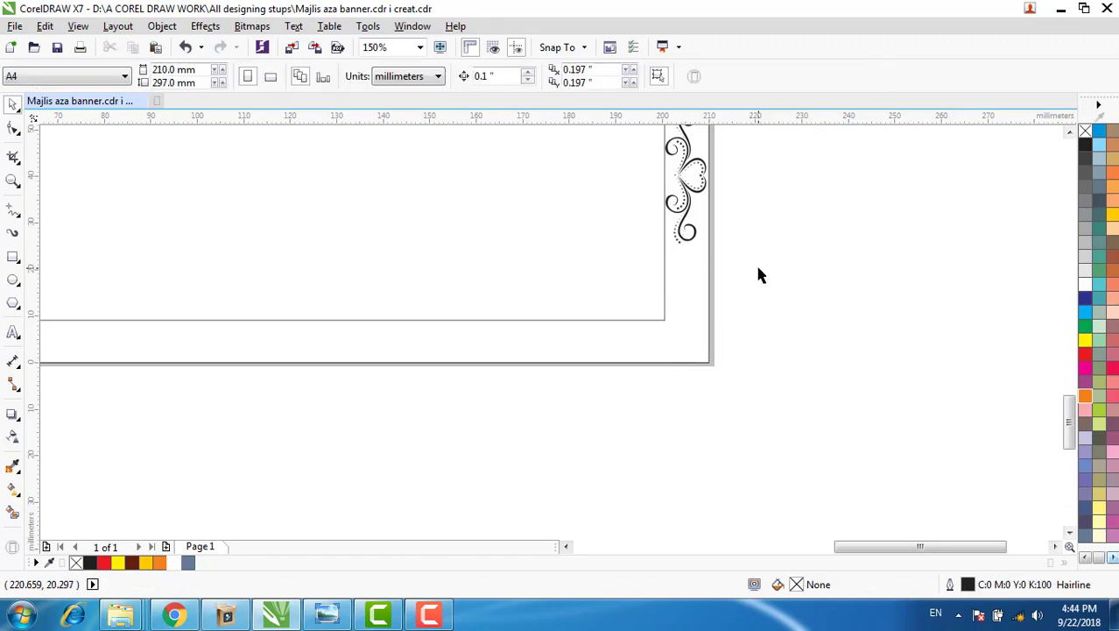
{"action": "scroll", "coordinate": [757, 269], "scroll_direction": "up", "scroll_amount": 1}
{"action": "scroll", "coordinate": [758, 275], "scroll_direction": "down", "scroll_amount": 3}
{"action": "left_click", "coordinate": [1069, 133]}
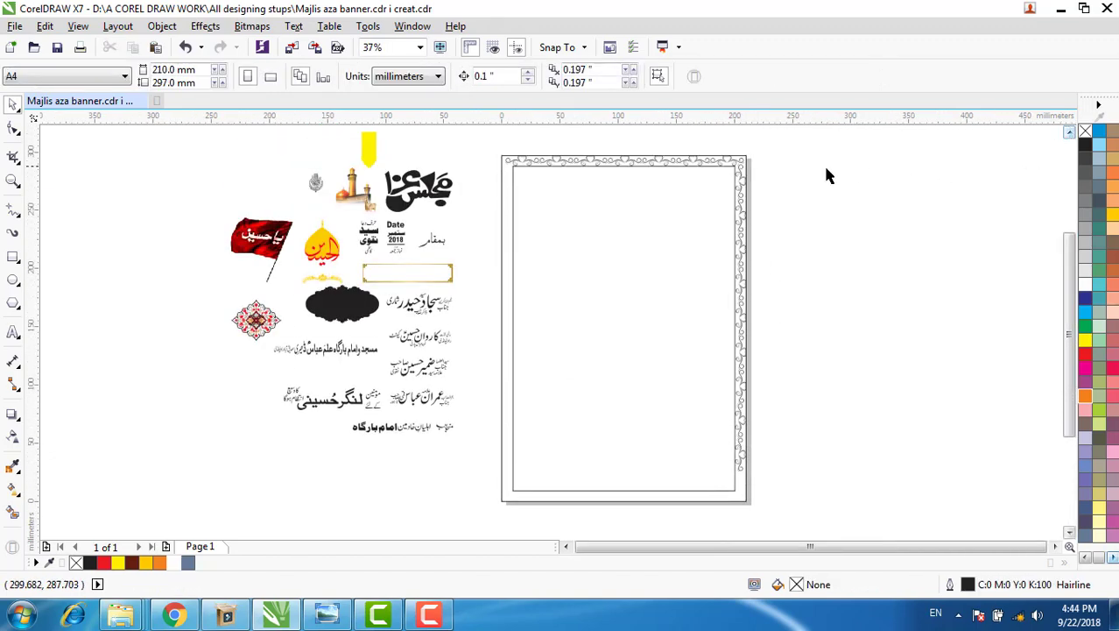
Step: Scale the whole right vertical ornament strip to about 286 mm tall so it reaches the page's bottom edge
{"action": "left_click_drag", "start_coordinate": [784, 157], "coordinate": [726, 517]}
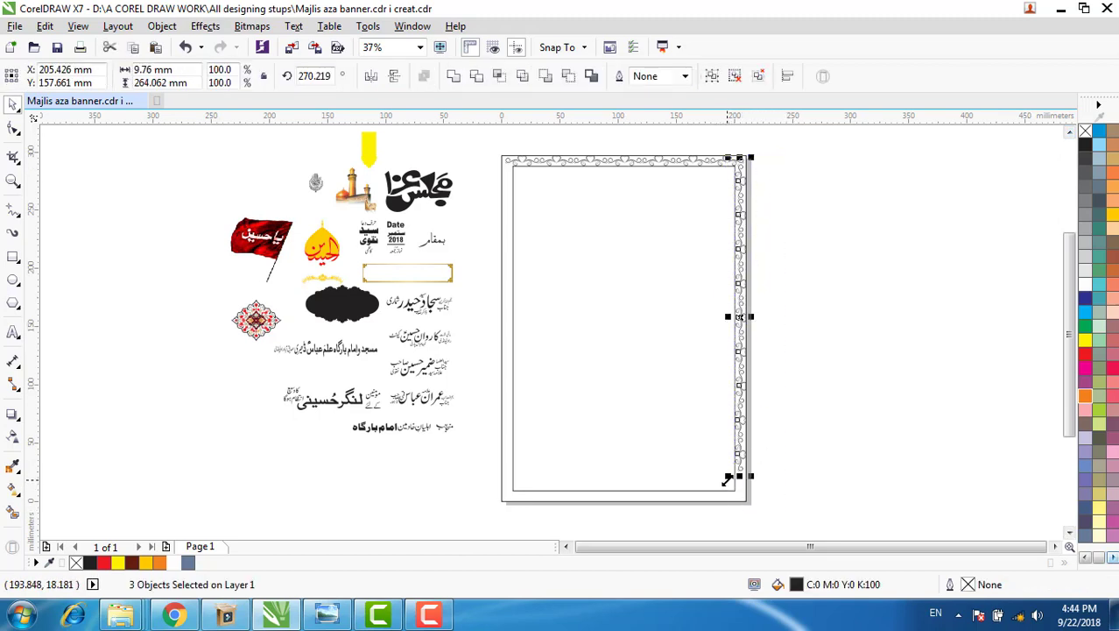
{"action": "left_click_drag", "start_coordinate": [731, 476], "coordinate": [725, 493]}
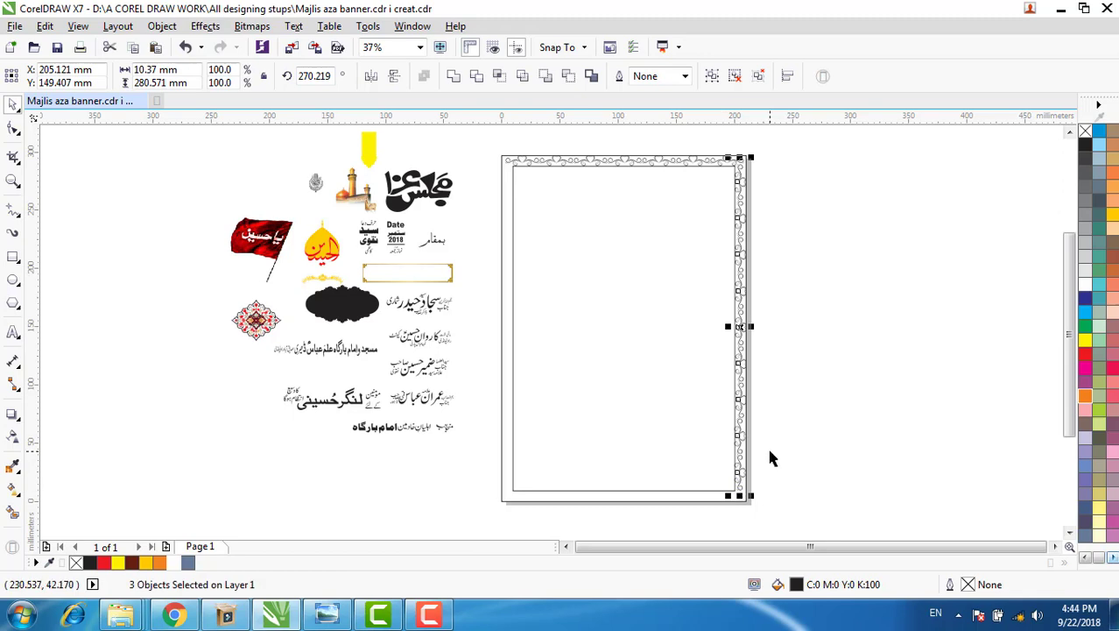
{"action": "scroll", "coordinate": [771, 458], "scroll_direction": "up", "scroll_amount": 2}
{"action": "scroll", "coordinate": [771, 457], "scroll_direction": "down", "scroll_amount": 2}
{"action": "scroll", "coordinate": [771, 457], "scroll_direction": "up", "scroll_amount": 2}
{"action": "left_click_drag", "start_coordinate": [1068, 359], "coordinate": [1069, 382]}
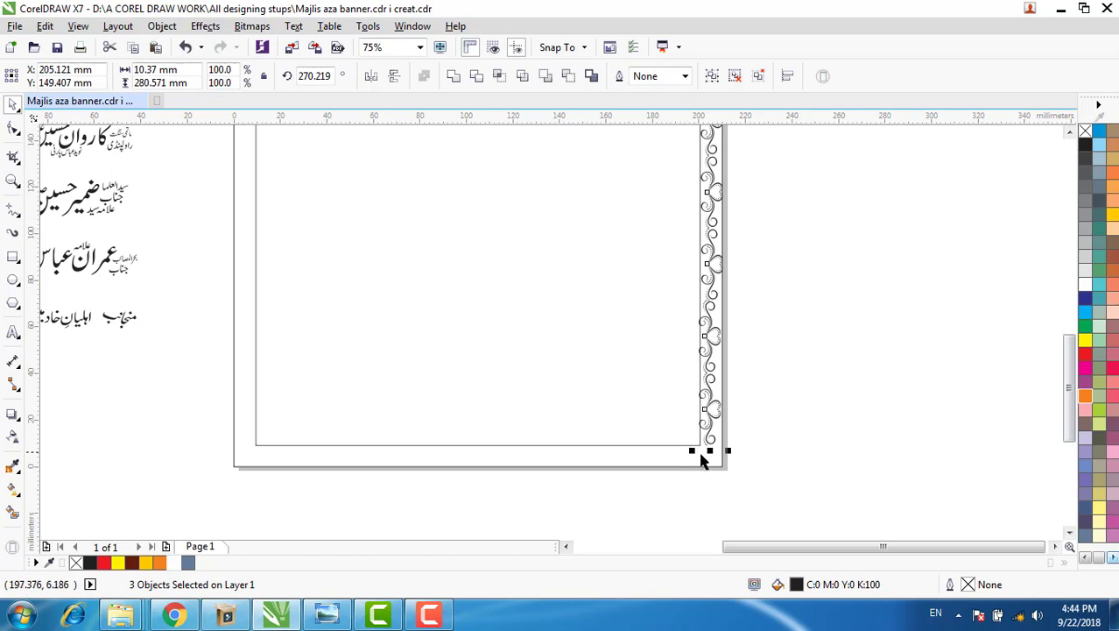
{"action": "left_click_drag", "start_coordinate": [732, 452], "coordinate": [735, 462]}
{"action": "scroll", "coordinate": [790, 381], "scroll_direction": "down", "scroll_amount": 2}
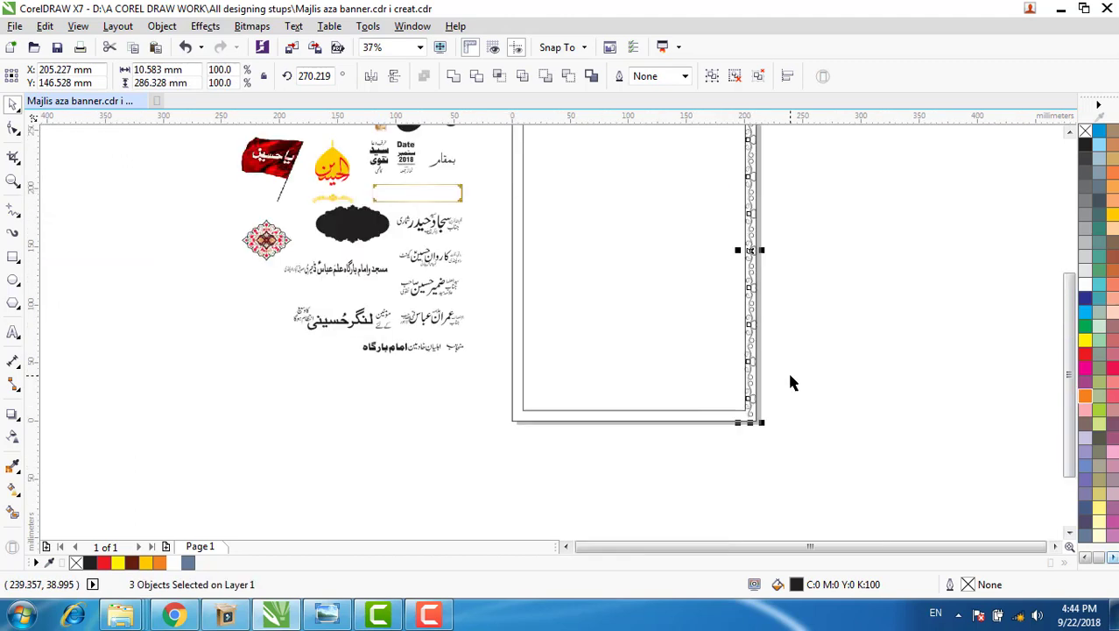
Step: Duplicate the right vertical ornament strip straight across into the left border and mirror the copy horizontally
{"action": "left_click", "coordinate": [1070, 133]}
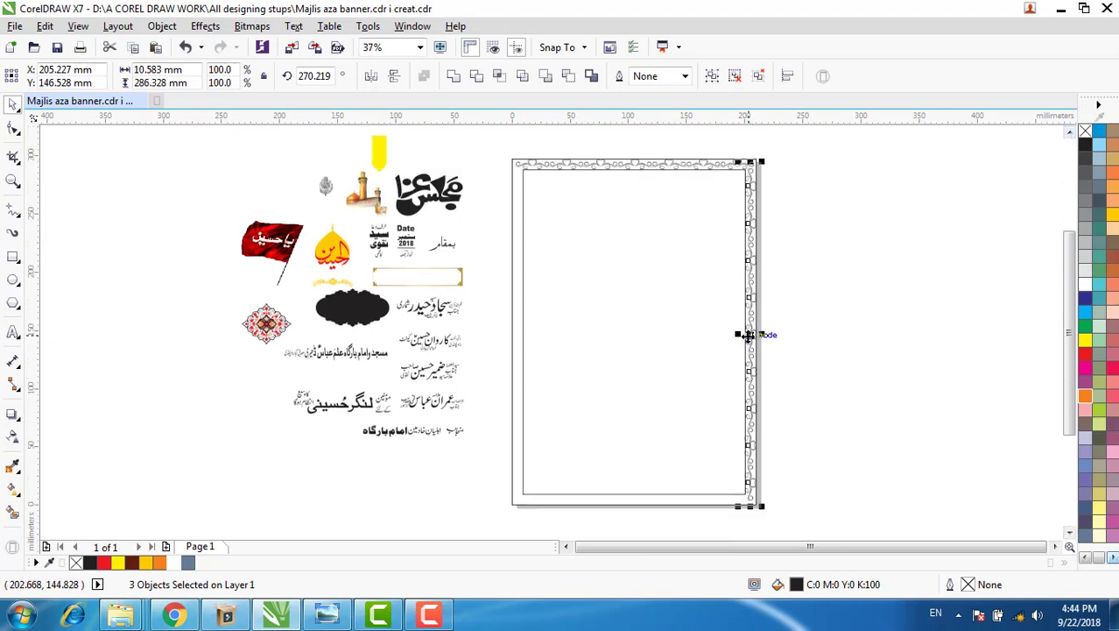
{"action": "left_click_drag", "start_coordinate": [751, 335], "coordinate": [520, 354]}
{"action": "scroll", "coordinate": [562, 229], "scroll_direction": "up", "scroll_amount": 1}
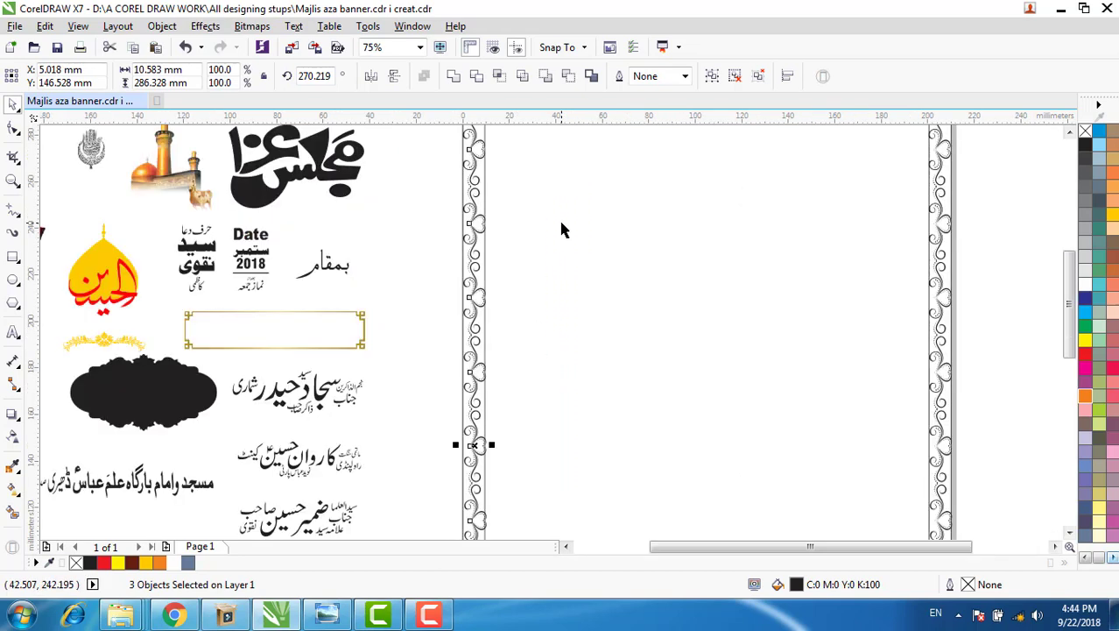
{"action": "left_click", "coordinate": [1069, 131]}
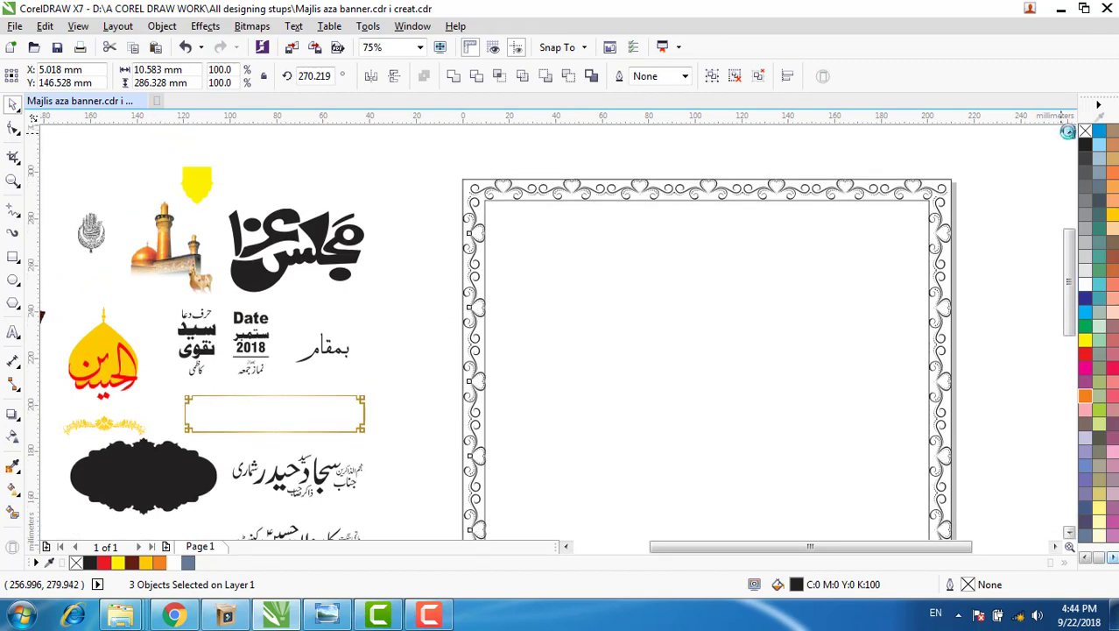
{"action": "left_click", "coordinate": [371, 78]}
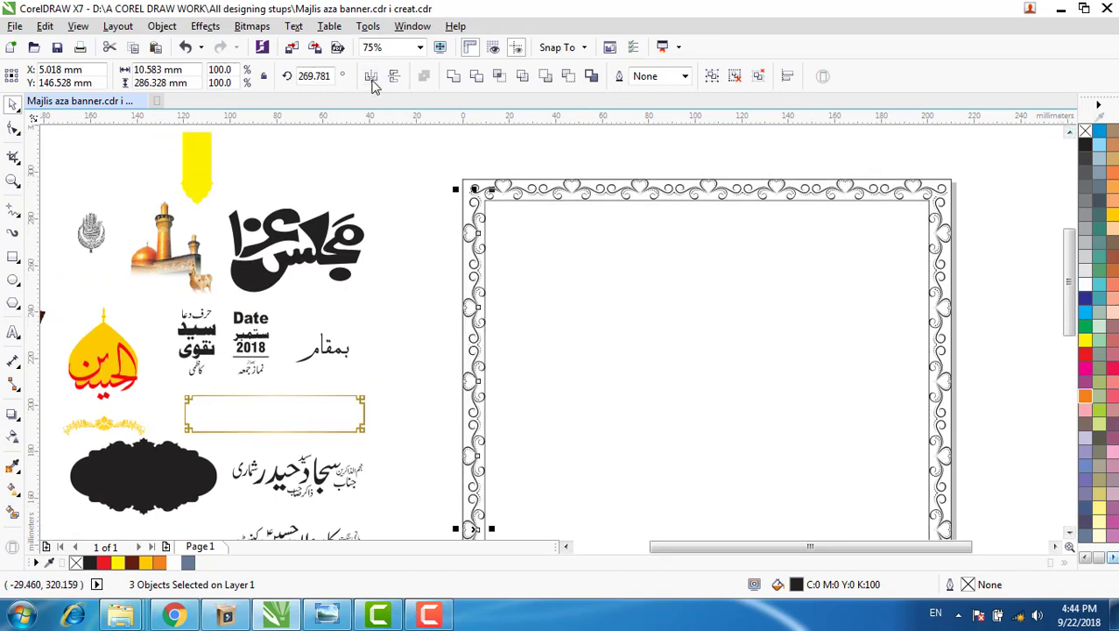
{"action": "left_click", "coordinate": [418, 250]}
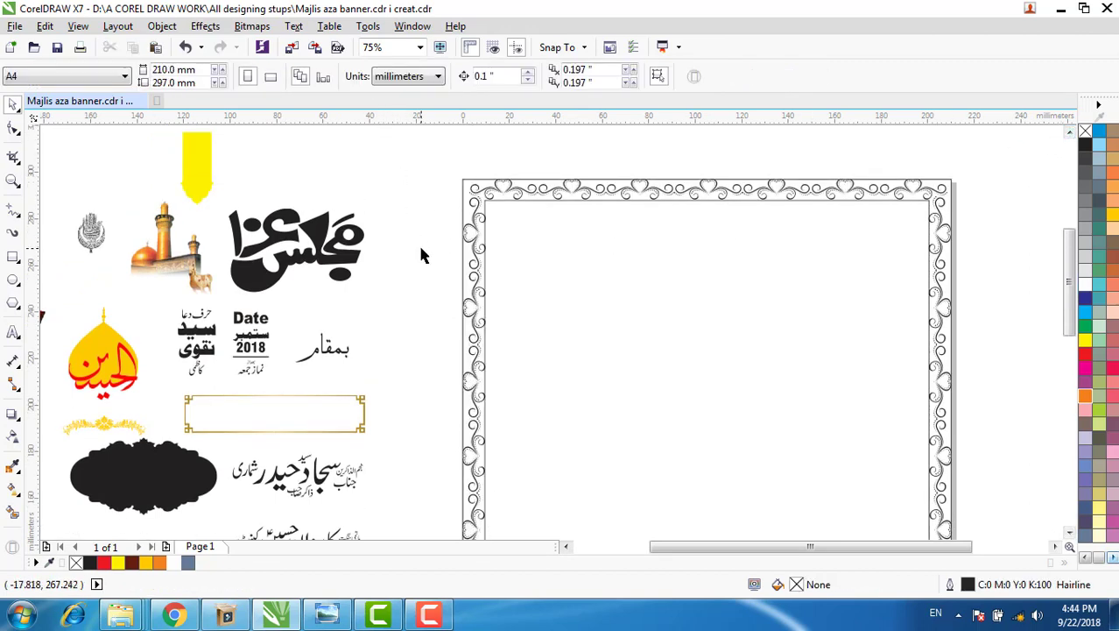
Step: Duplicate the top ornament strip and place the copy in the bottom border between its two lines
{"action": "left_click", "coordinate": [743, 199]}
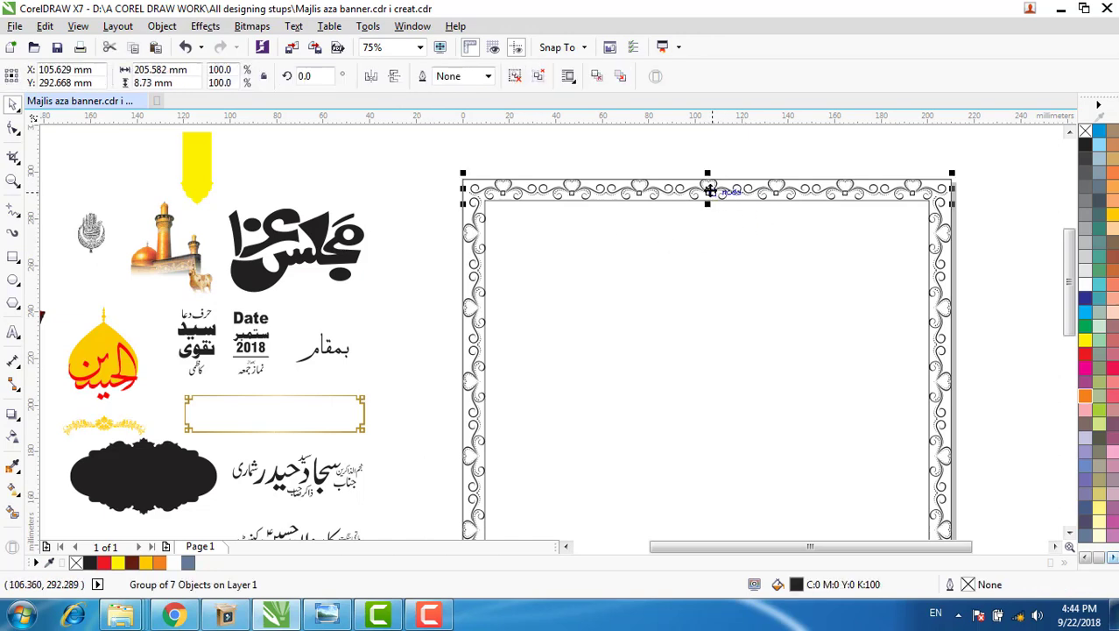
{"action": "left_click_drag", "start_coordinate": [710, 191], "coordinate": [721, 398]}
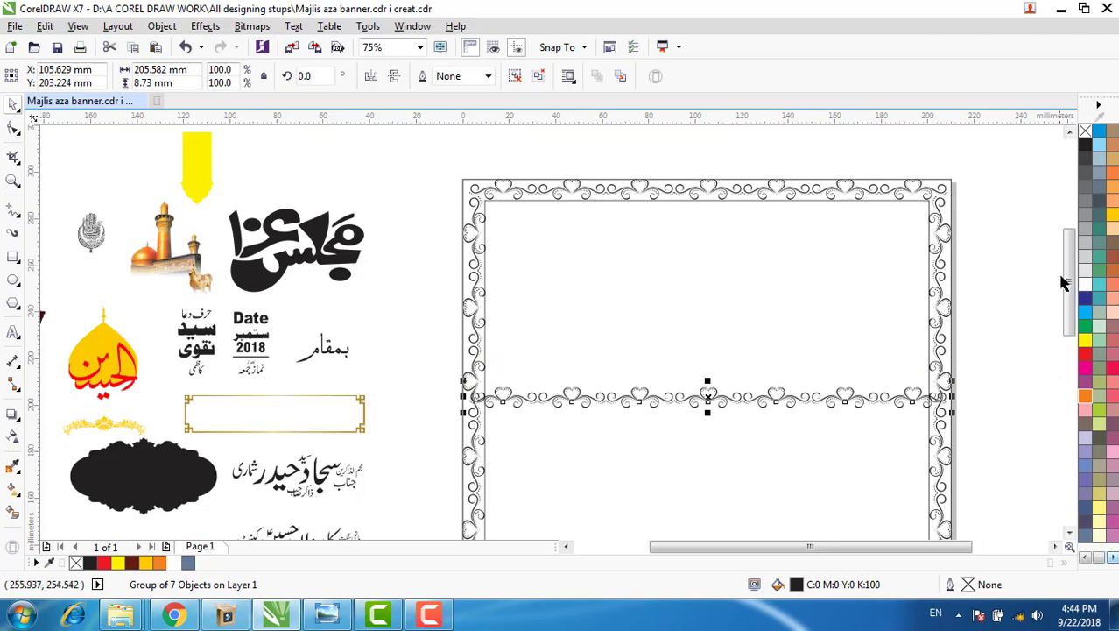
{"action": "left_click_drag", "start_coordinate": [1068, 280], "coordinate": [1070, 344]}
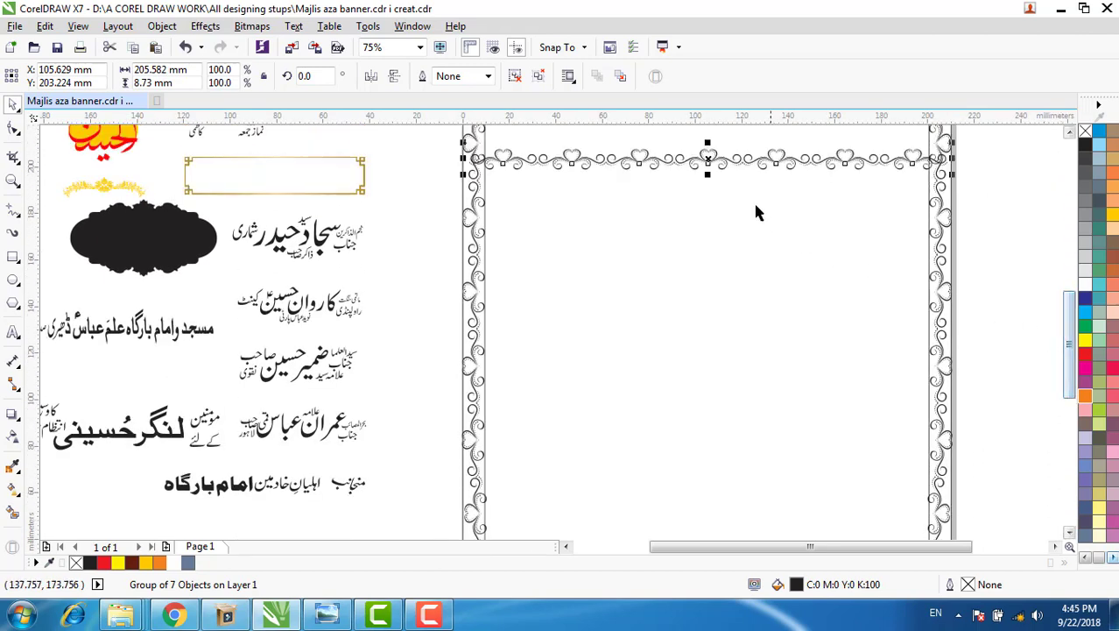
{"action": "left_click_drag", "start_coordinate": [706, 153], "coordinate": [706, 476]}
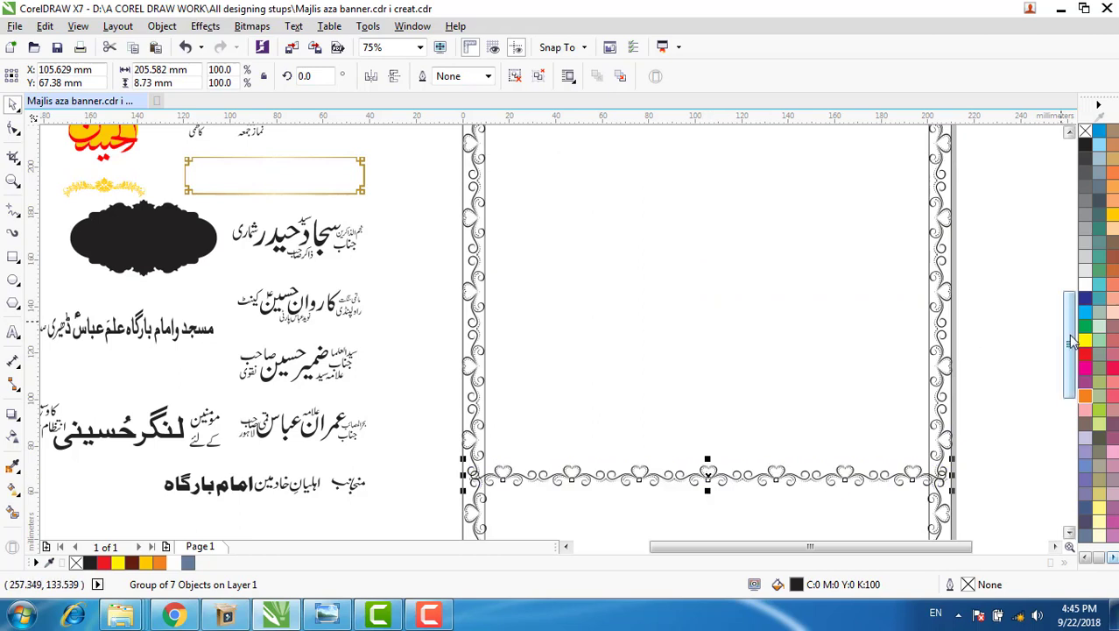
{"action": "scroll", "coordinate": [1040, 326], "scroll_direction": "down", "scroll_amount": 5}
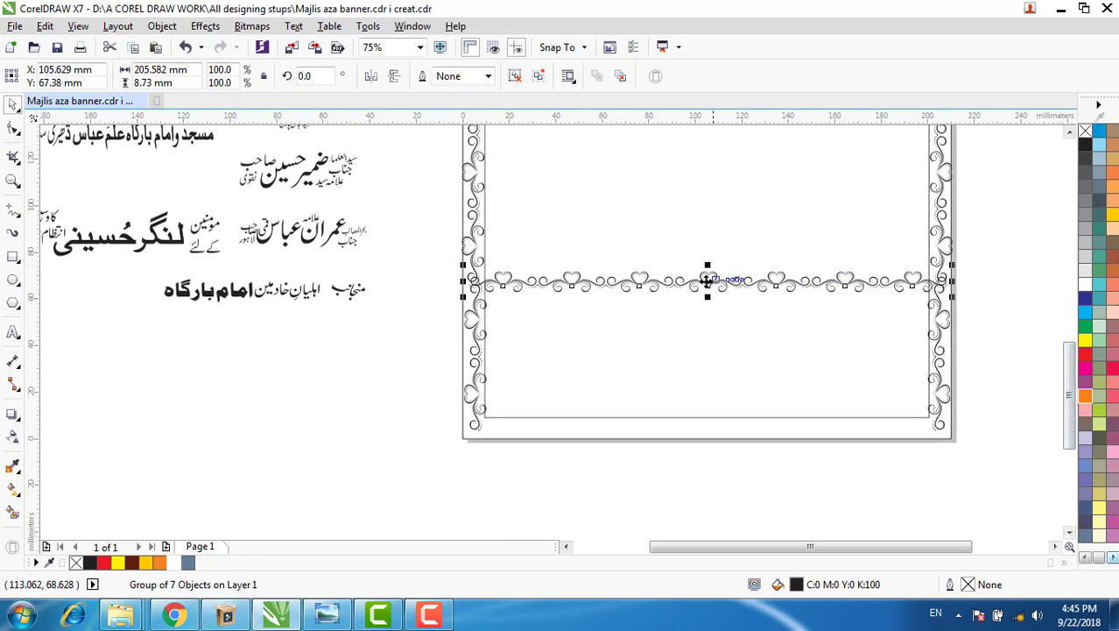
{"action": "left_click_drag", "start_coordinate": [706, 280], "coordinate": [709, 429]}
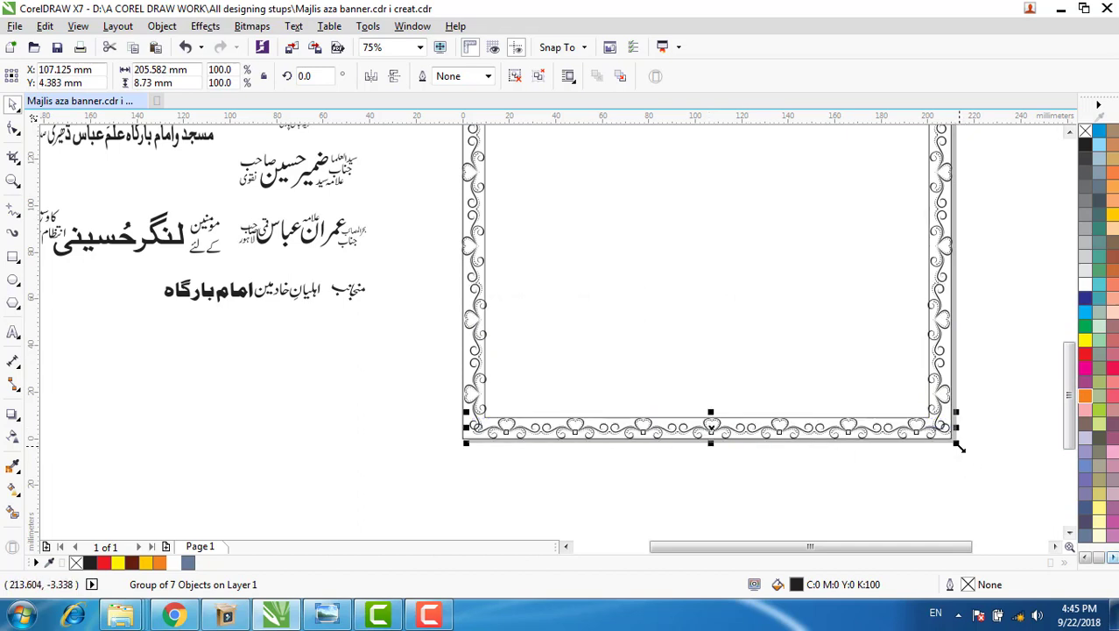
Step: Scale the bottom ornament strip to about 196.5 mm wide to fit between the side strips, and mirror it vertically
{"action": "left_click_drag", "start_coordinate": [959, 446], "coordinate": [935, 446]}
{"action": "scroll", "coordinate": [937, 445], "scroll_direction": "up", "scroll_amount": 2}
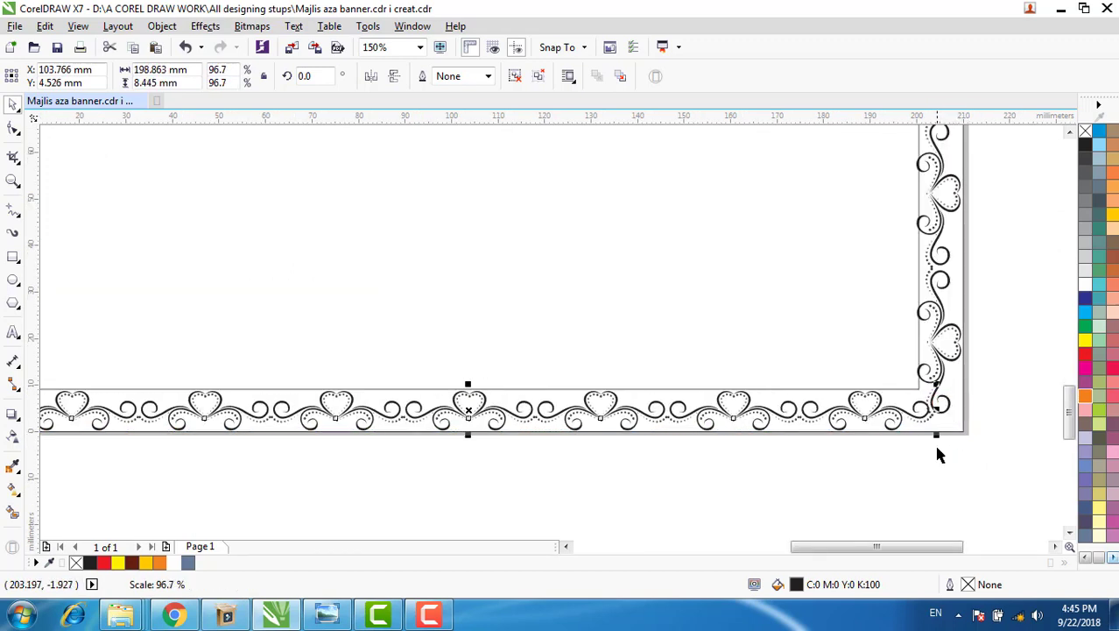
{"action": "left_click_drag", "start_coordinate": [919, 547], "coordinate": [894, 554]}
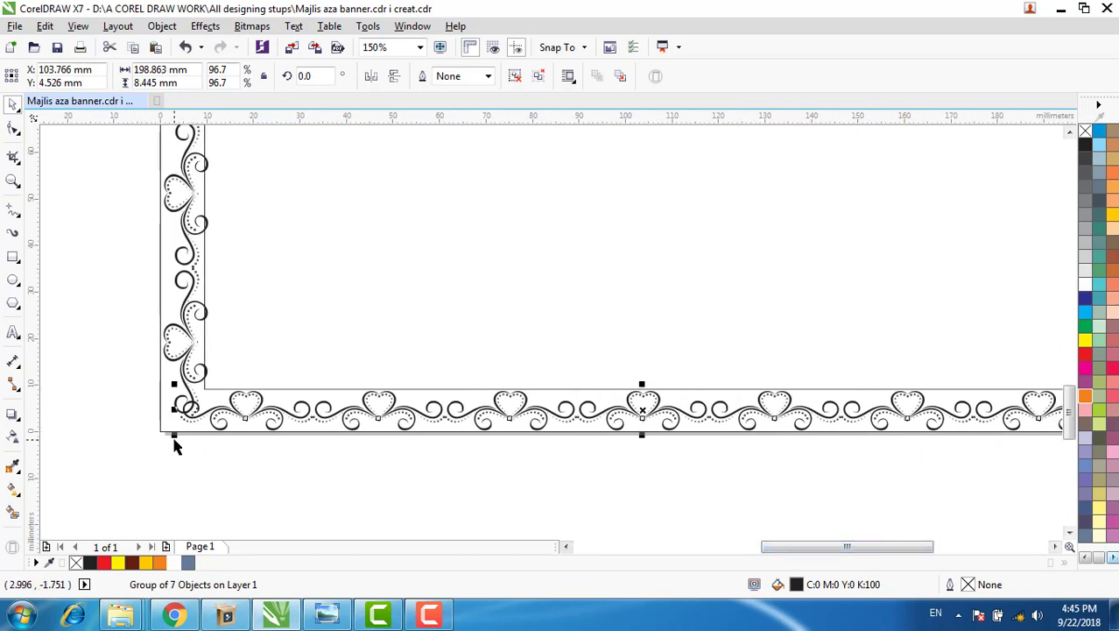
{"action": "left_click_drag", "start_coordinate": [175, 435], "coordinate": [185, 438]}
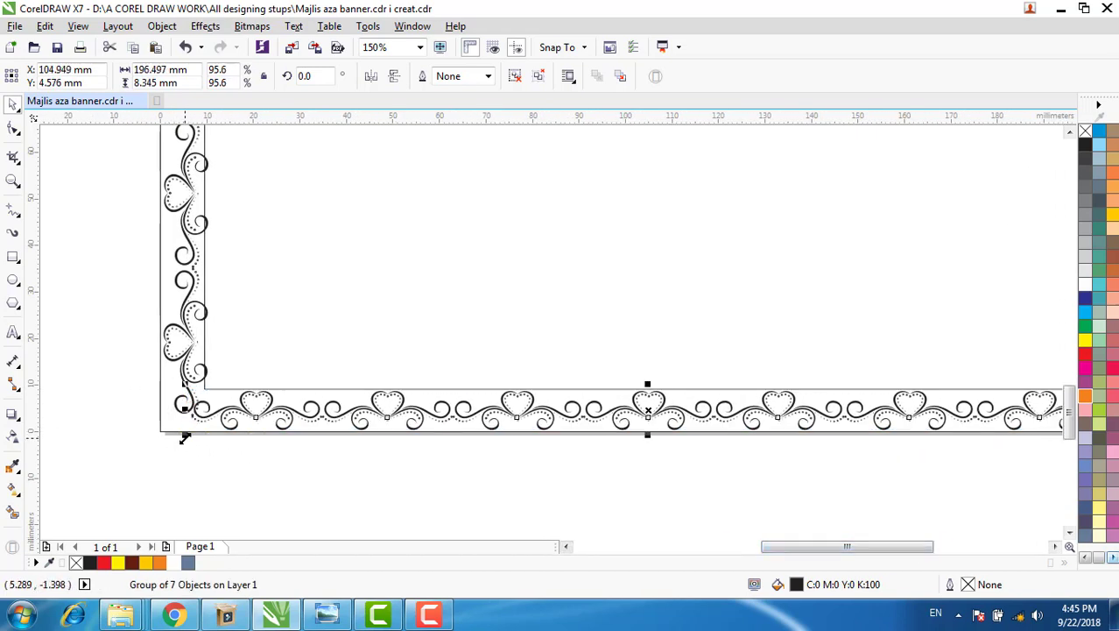
{"action": "scroll", "coordinate": [749, 489], "scroll_direction": "down", "scroll_amount": 2}
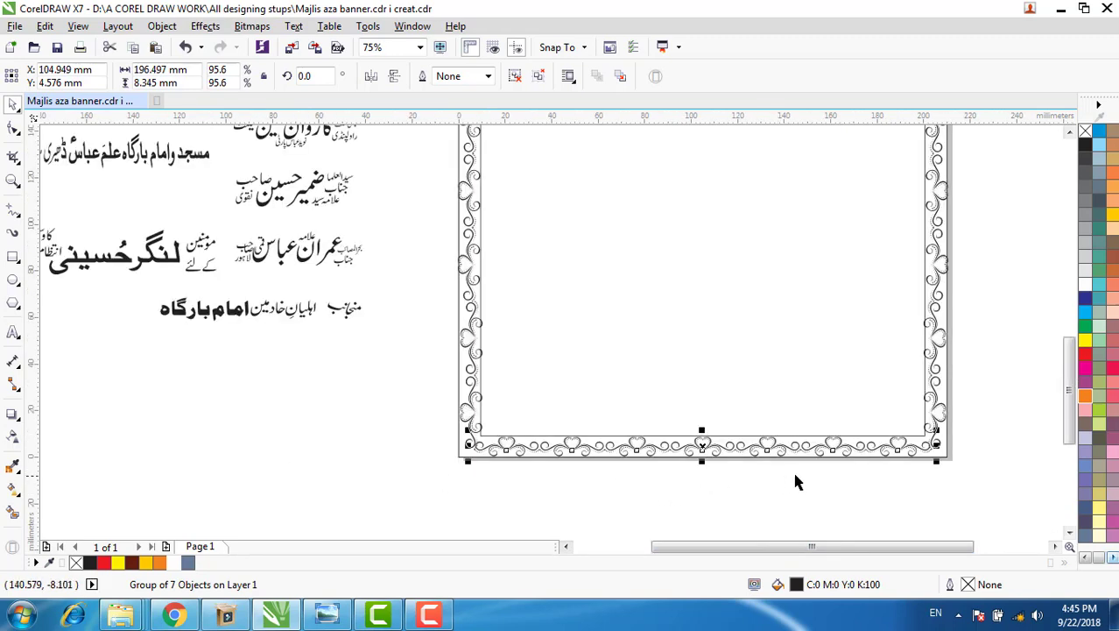
{"action": "left_click", "coordinate": [394, 78]}
{"action": "left_click", "coordinate": [622, 502]}
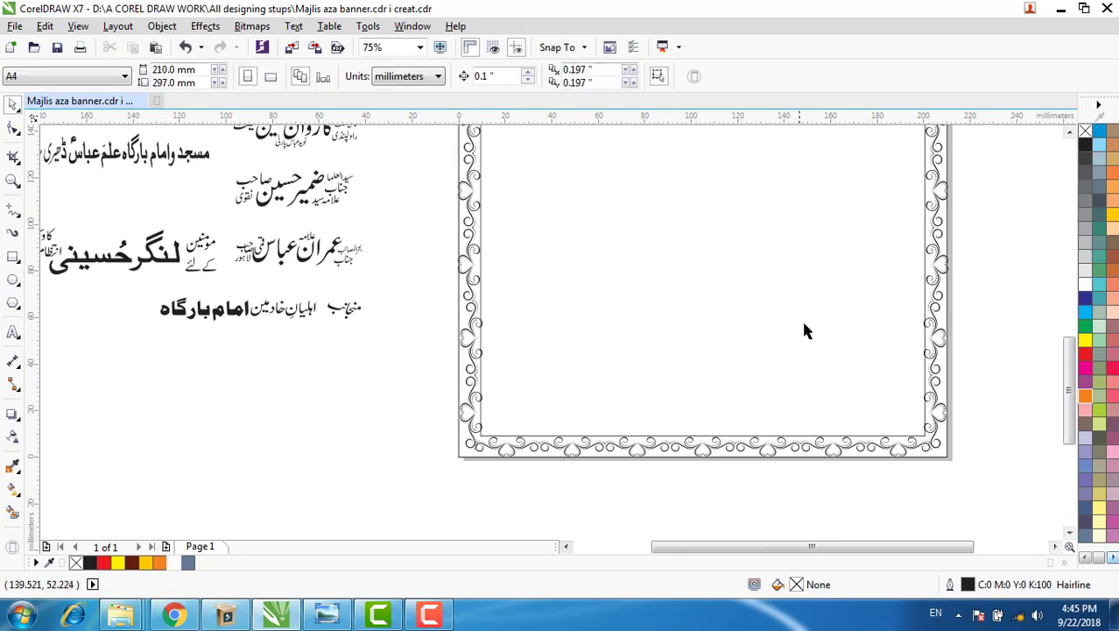
Step: Fill the inner rectangle of the banner with black
{"action": "scroll", "coordinate": [804, 321], "scroll_direction": "down", "scroll_amount": 4}
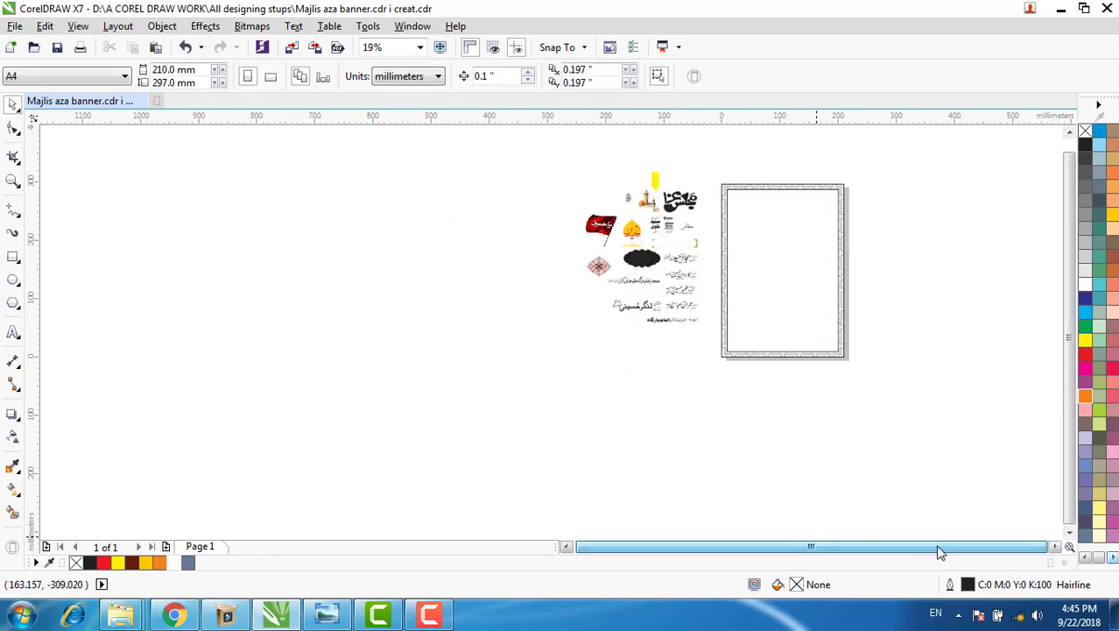
{"action": "left_click", "coordinate": [1051, 546]}
{"action": "left_click", "coordinate": [1051, 545]}
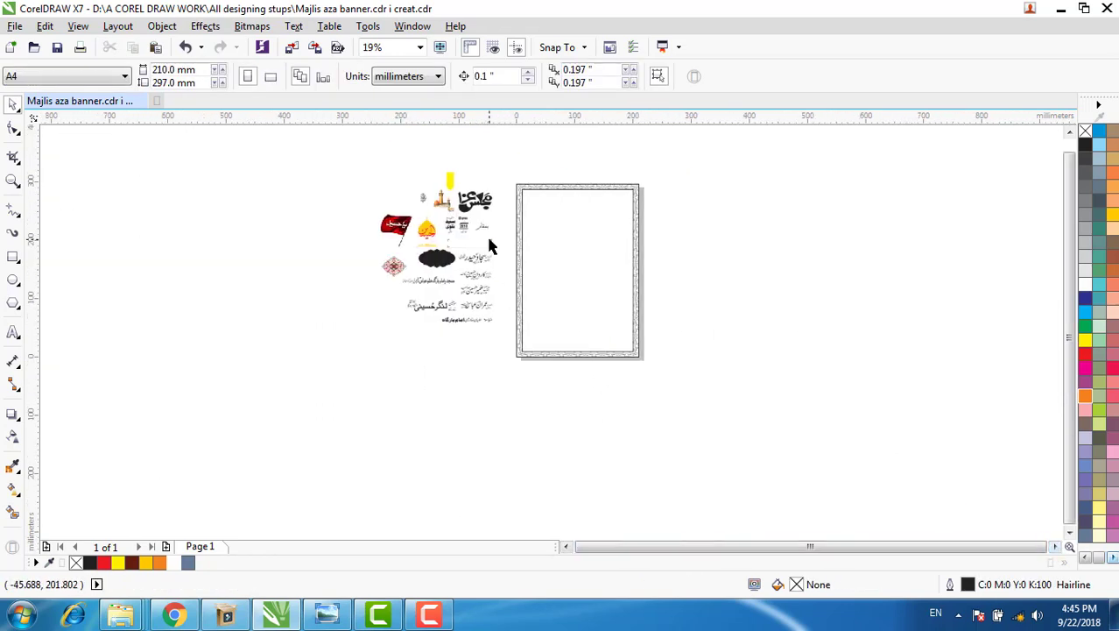
{"action": "left_click_drag", "start_coordinate": [366, 158], "coordinate": [669, 364]}
{"action": "left_click_drag", "start_coordinate": [661, 369], "coordinate": [664, 367]}
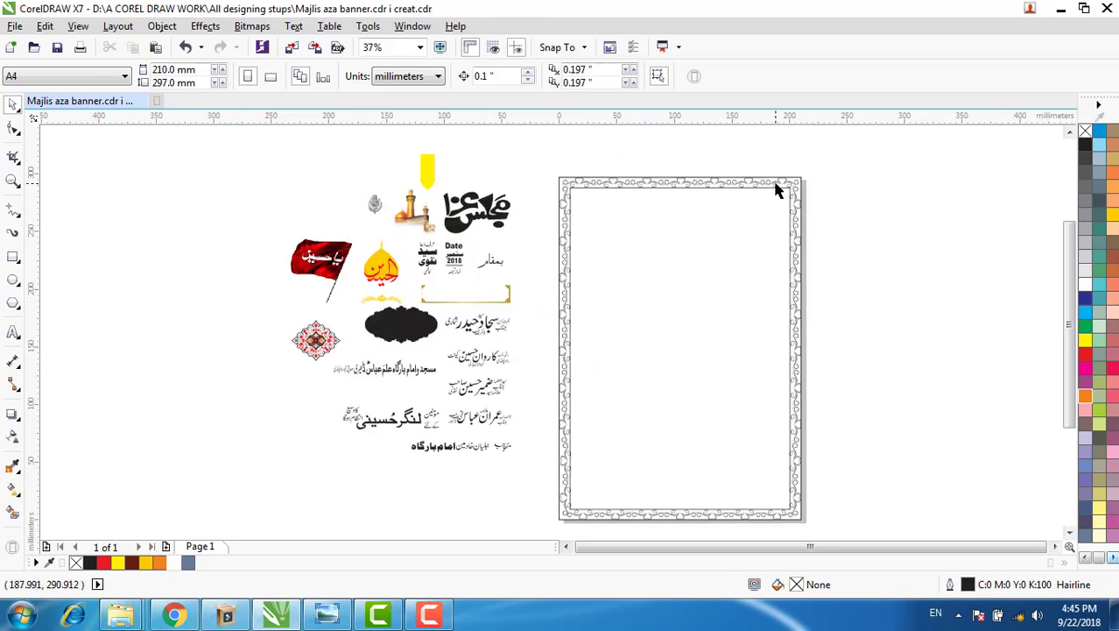
{"action": "scroll", "coordinate": [775, 188], "scroll_direction": "up", "scroll_amount": 1}
{"action": "left_click", "coordinate": [75, 154]}
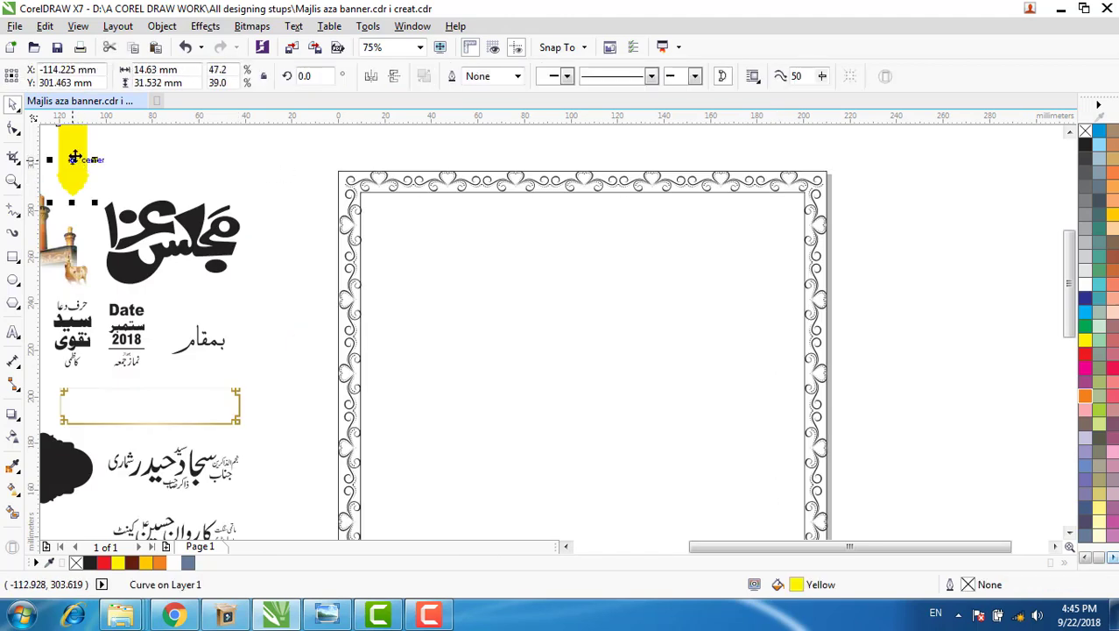
{"action": "left_click", "coordinate": [460, 322]}
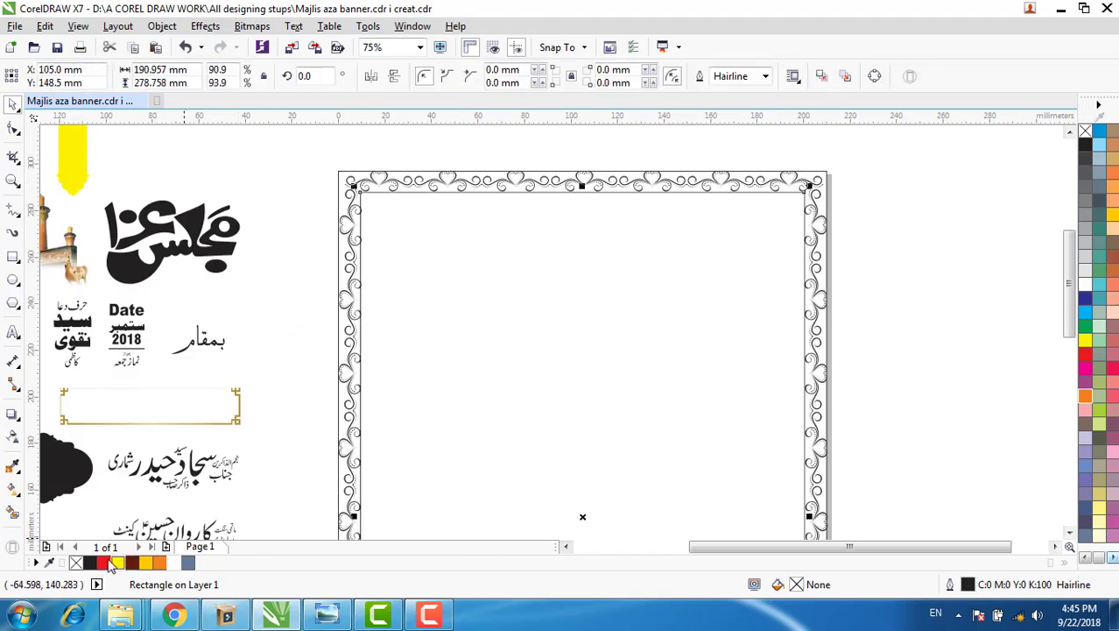
{"action": "left_click", "coordinate": [91, 562]}
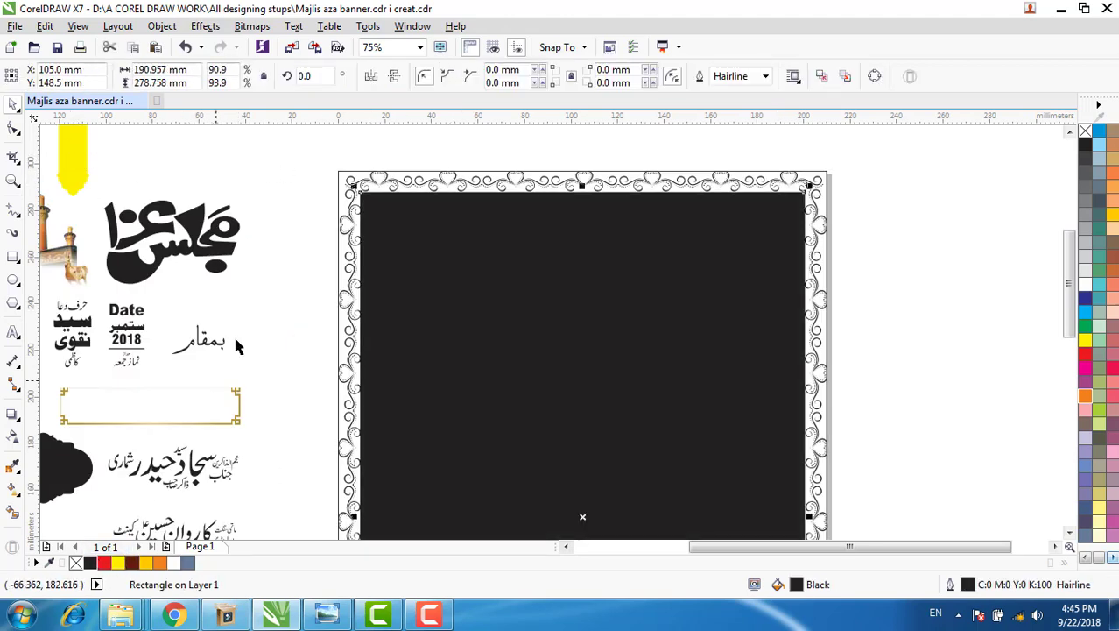
{"action": "left_click", "coordinate": [284, 194]}
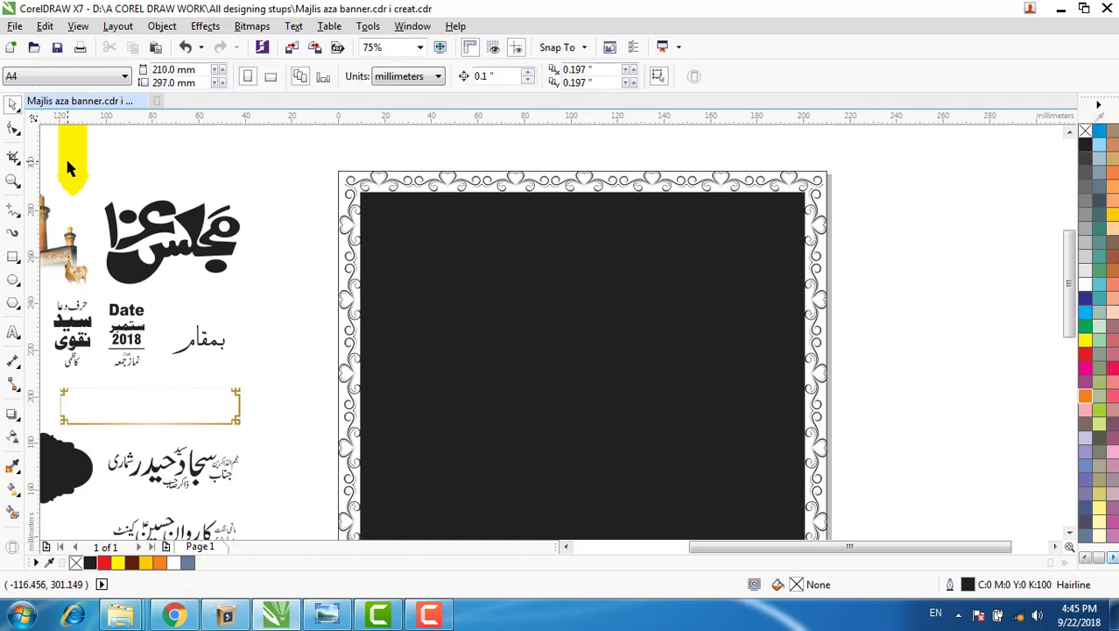
Step: Copy the shrine and horse images together into the upper right corner of the black panel
{"action": "left_click_drag", "start_coordinate": [732, 545], "coordinate": [701, 546]}
{"action": "left_click", "coordinate": [130, 253]}
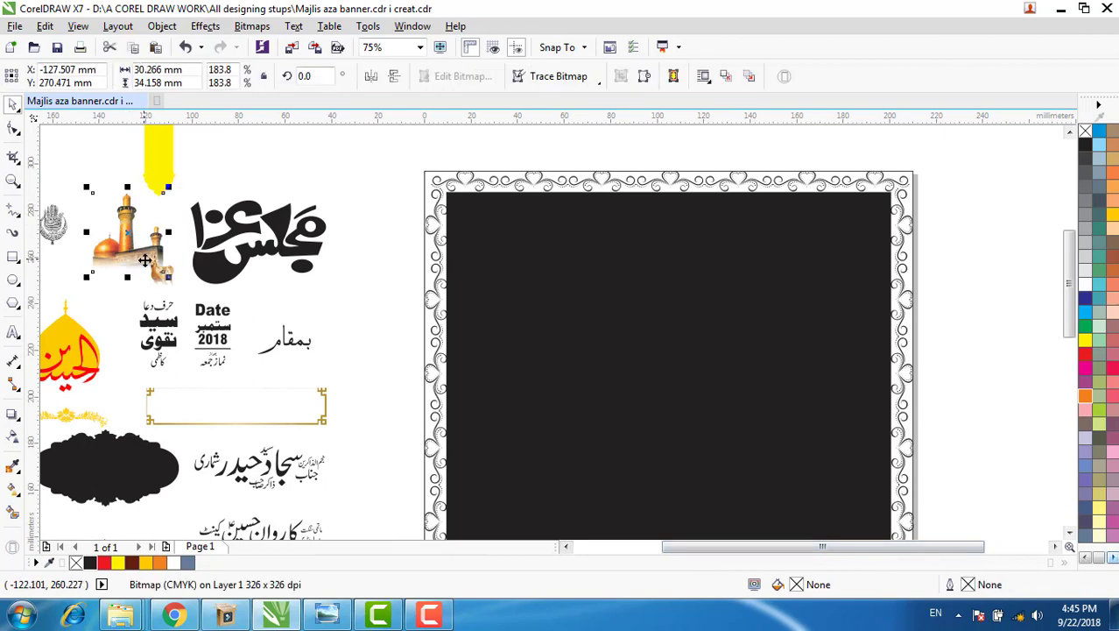
{"action": "left_click_drag", "start_coordinate": [74, 180], "coordinate": [180, 298]}
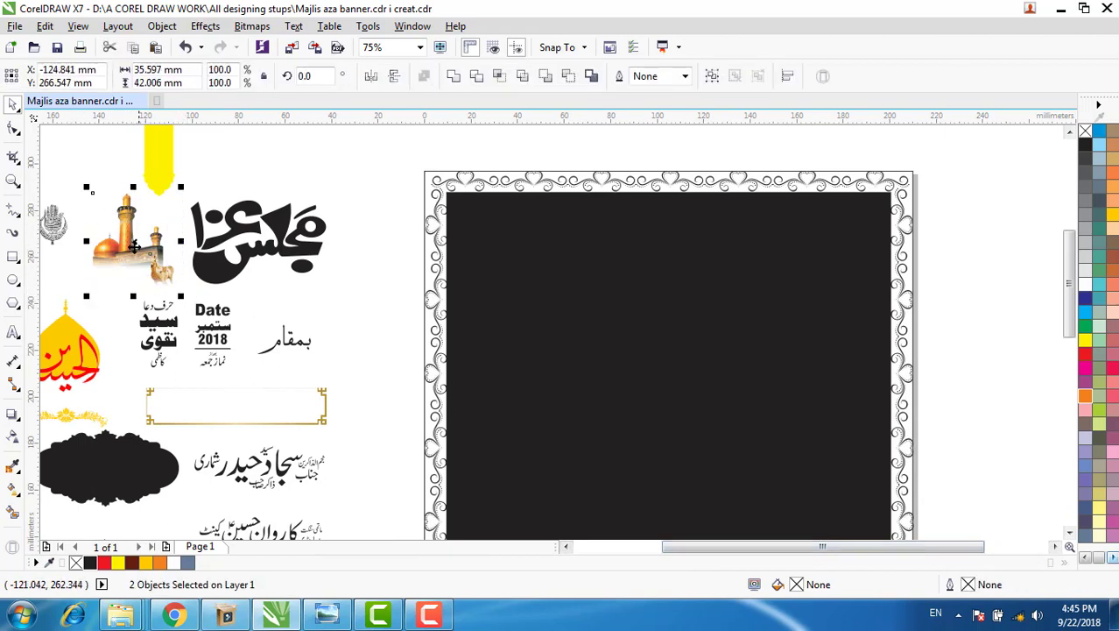
{"action": "left_click_drag", "start_coordinate": [135, 249], "coordinate": [839, 245]}
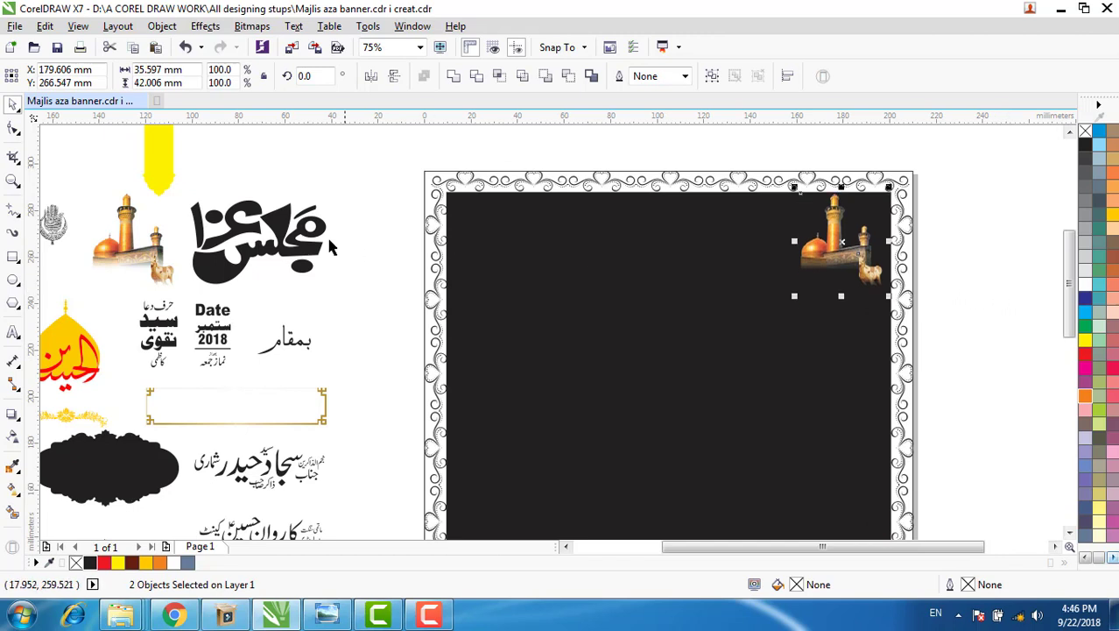
Step: Copy the yellow pendant shape to just left of the shrine image and align its top with the black panel's upper edge
{"action": "mouse_move", "coordinate": [165, 159]}
{"action": "left_mouse_down"}
{"action": "mouse_move", "coordinate": [211, 184]}
{"action": "mouse_move", "coordinate": [739, 277]}
{"action": "mouse_move", "coordinate": [780, 230]}
{"action": "left_mouse_up"}
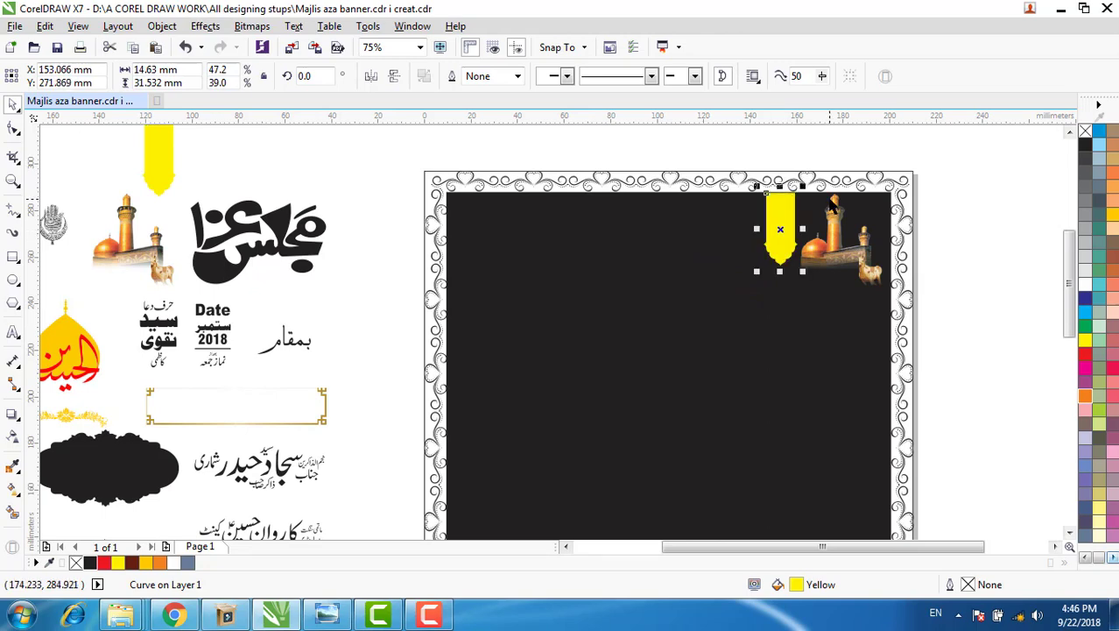
{"action": "scroll", "coordinate": [753, 184], "scroll_direction": "up", "scroll_amount": 4}
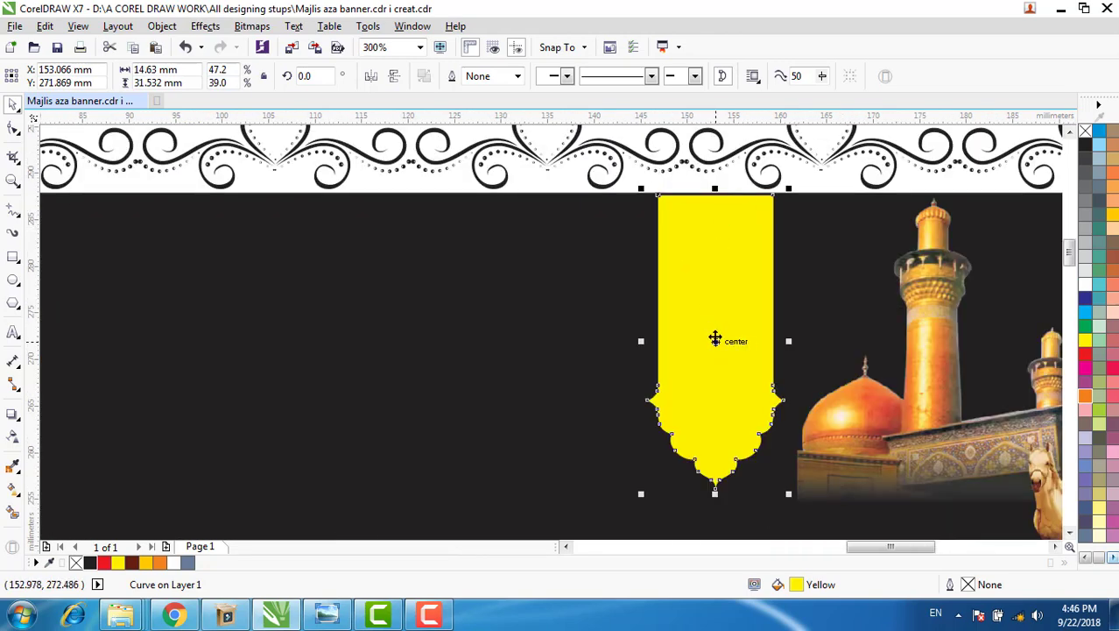
{"action": "left_click_drag", "start_coordinate": [718, 333], "coordinate": [718, 335]}
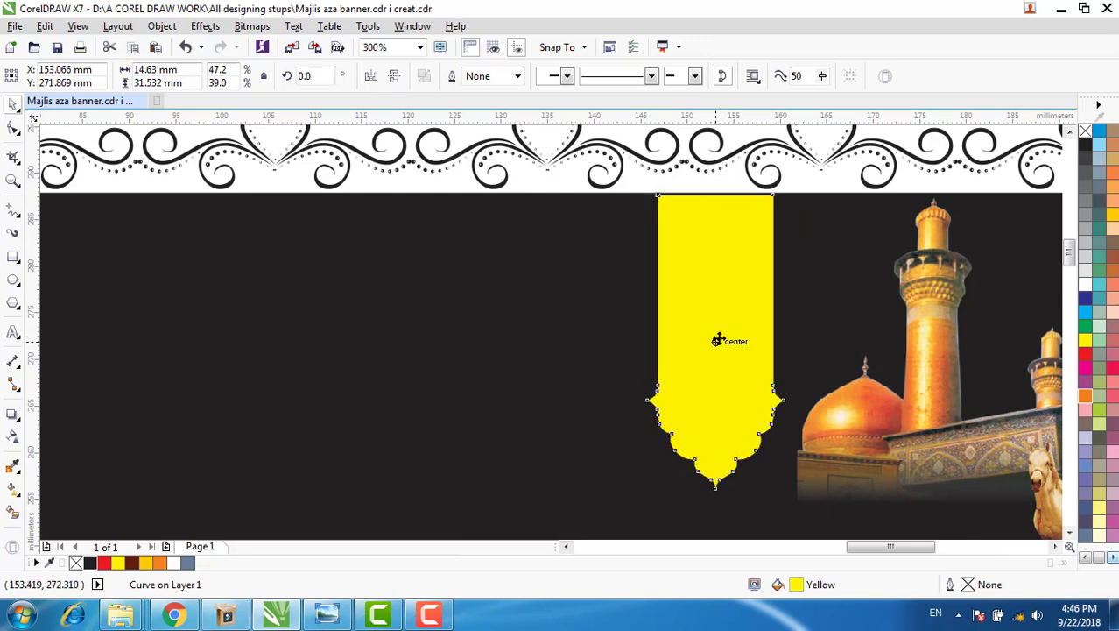
{"action": "scroll", "coordinate": [711, 227], "scroll_direction": "up", "scroll_amount": 2}
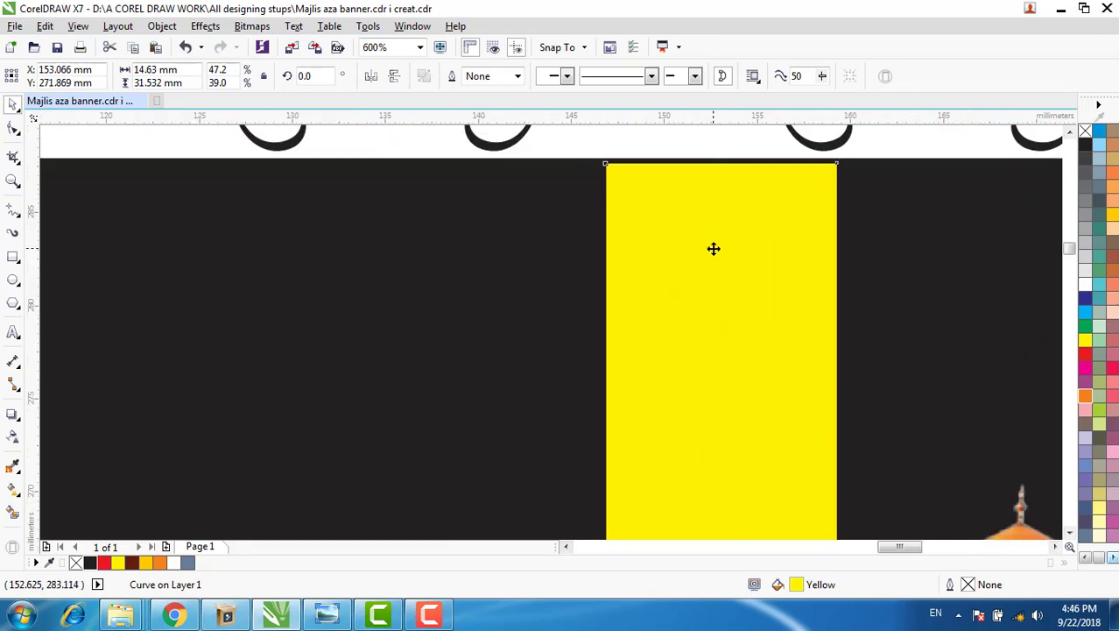
{"action": "left_click", "coordinate": [715, 245]}
{"action": "scroll", "coordinate": [788, 332], "scroll_direction": "down", "scroll_amount": 2}
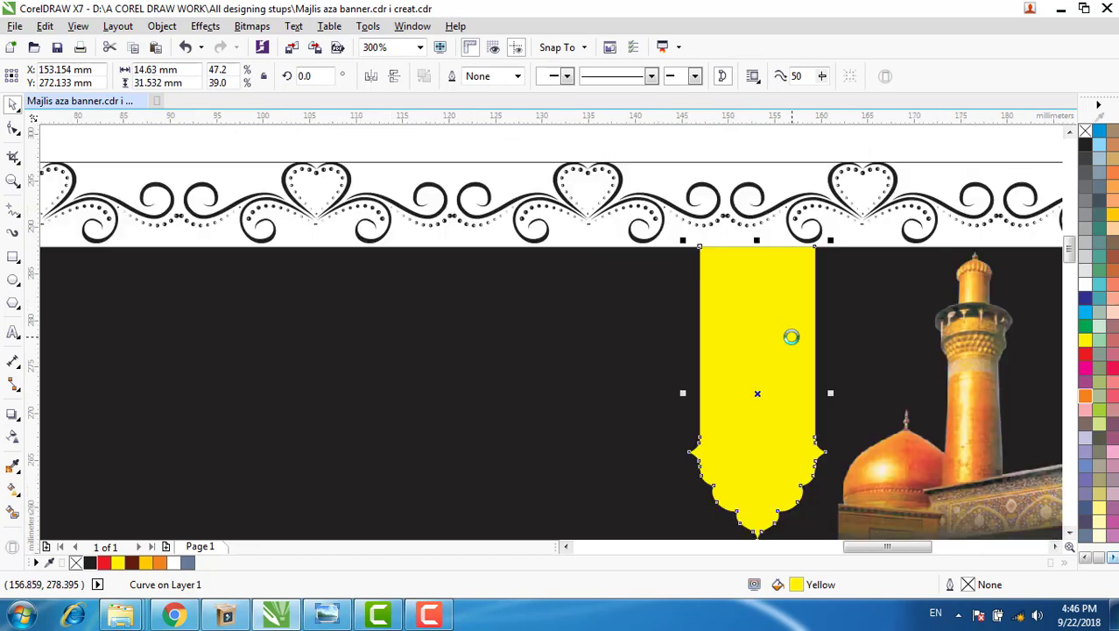
Step: Enlarge the yellow pendant beside the shrine proportionally to about 19.1 × 41.2 mm, keeping its top at the black panel's upper edge
{"action": "scroll", "coordinate": [791, 336], "scroll_direction": "down", "scroll_amount": 2}
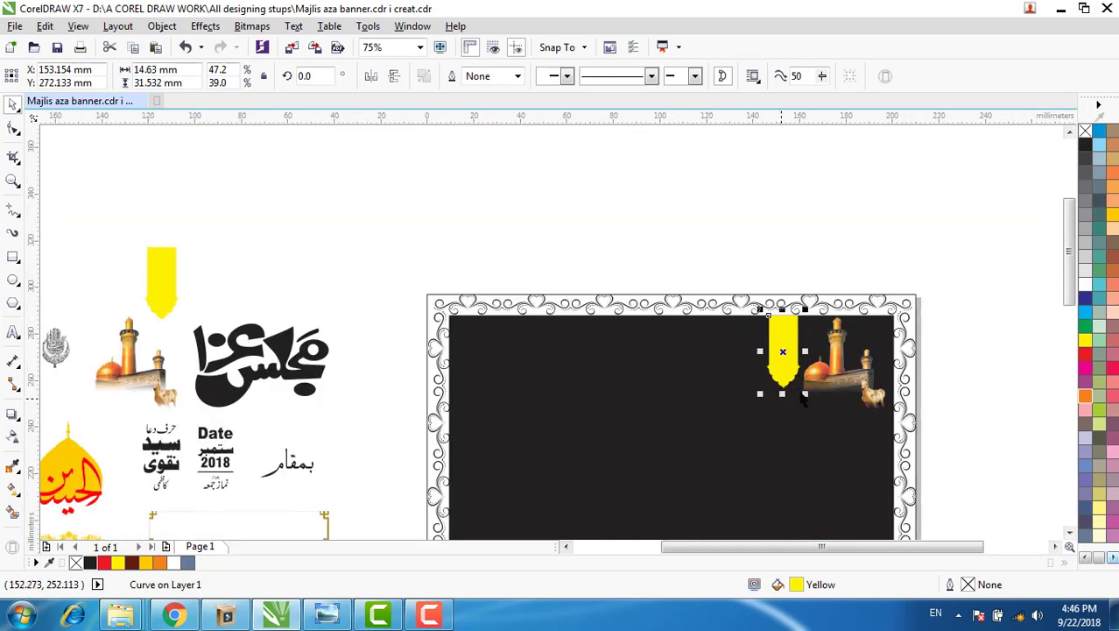
{"action": "scroll", "coordinate": [1071, 297], "scroll_direction": "down", "scroll_amount": 3}
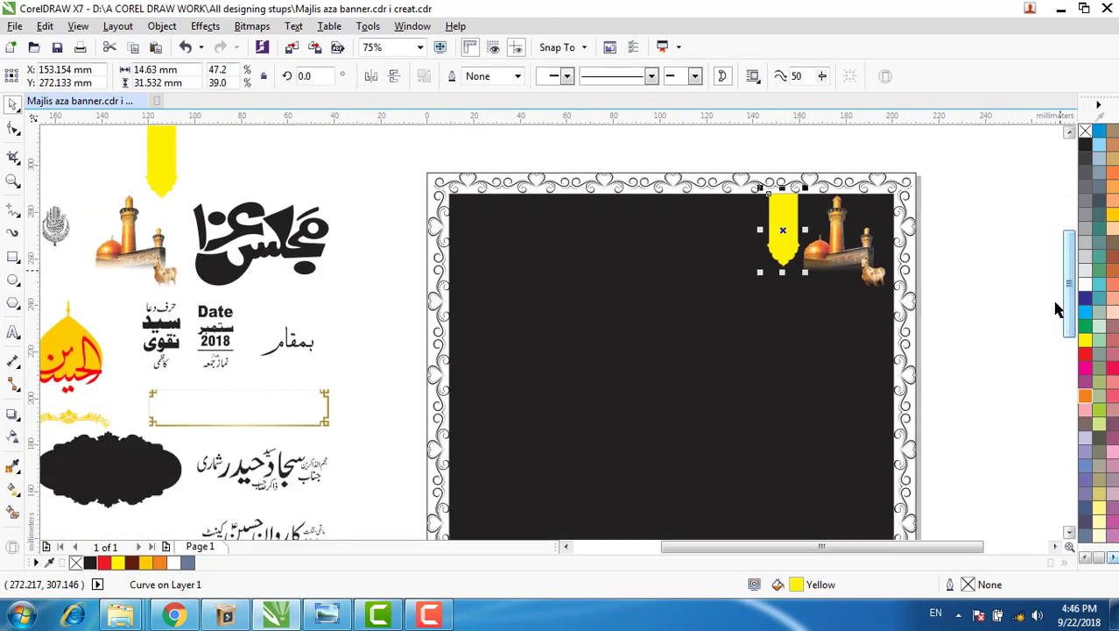
{"action": "left_click_drag", "start_coordinate": [759, 273], "coordinate": [749, 313]}
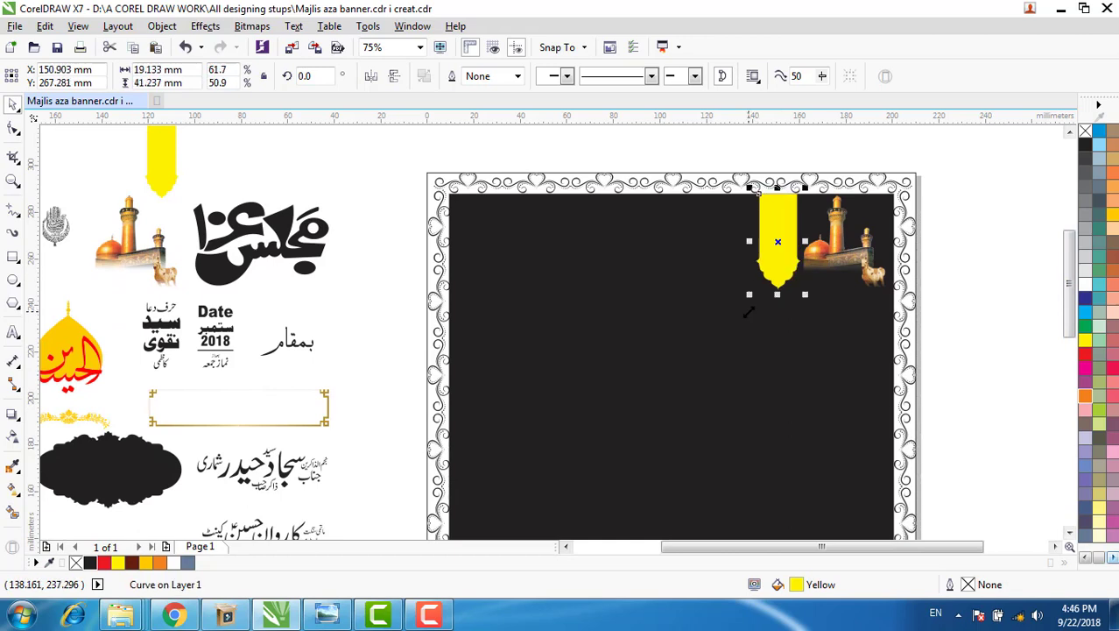
Step: Copy the Majlis aza title calligraphy to the left of the pendant, fill it yellow, and enlarge it to about 72.9 mm wide
{"action": "left_click", "coordinate": [267, 250]}
{"action": "left_click_drag", "start_coordinate": [261, 243], "coordinate": [688, 246]}
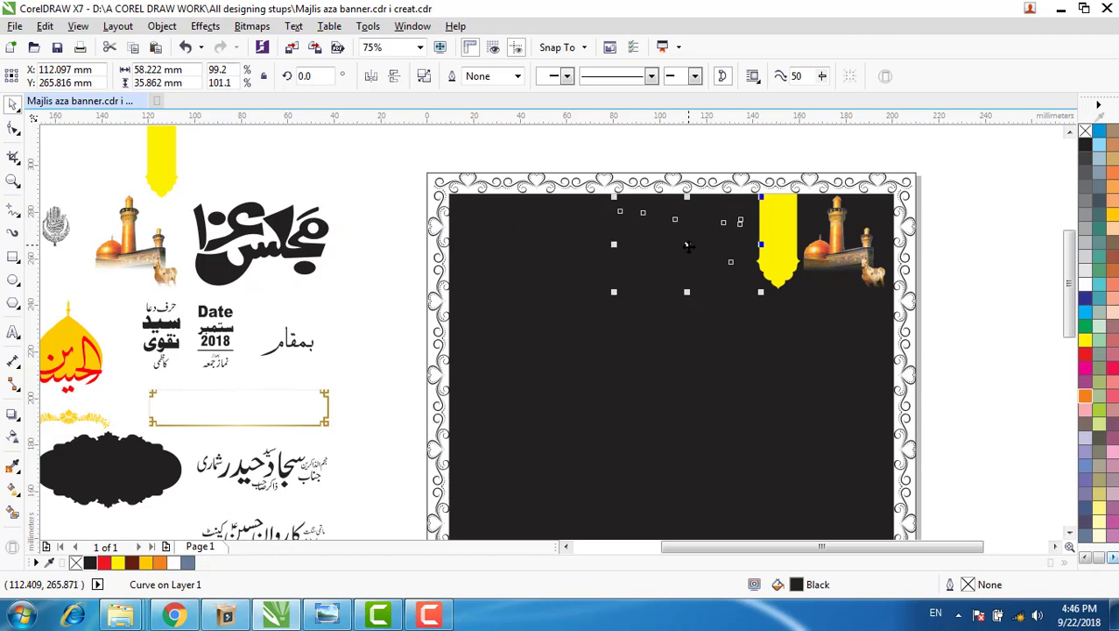
{"action": "left_click", "coordinate": [119, 562]}
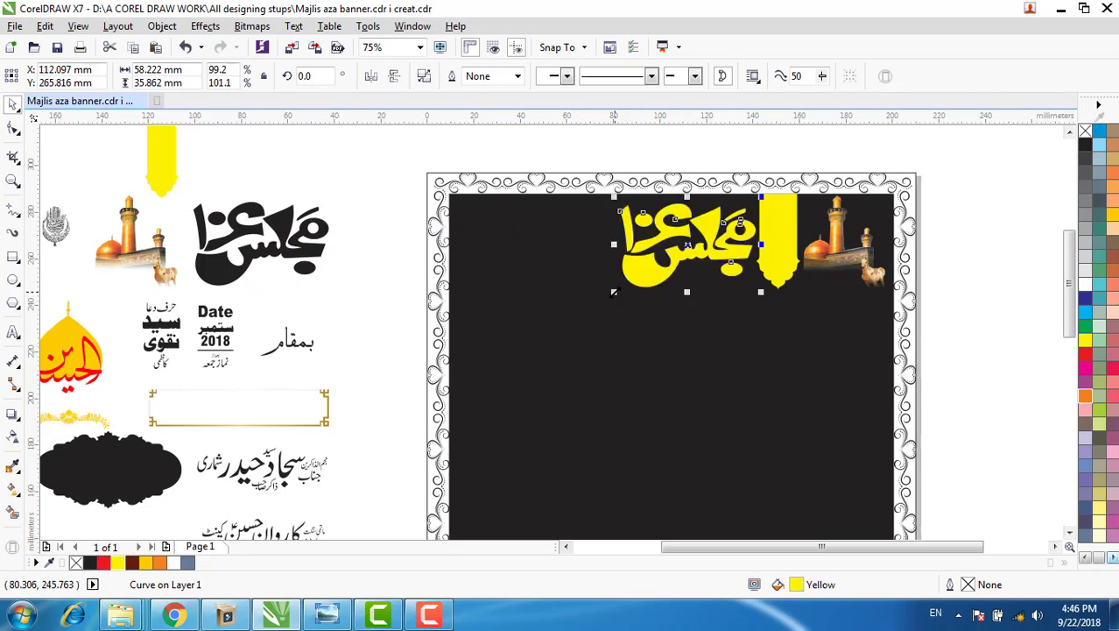
{"action": "left_click_drag", "start_coordinate": [614, 293], "coordinate": [578, 317]}
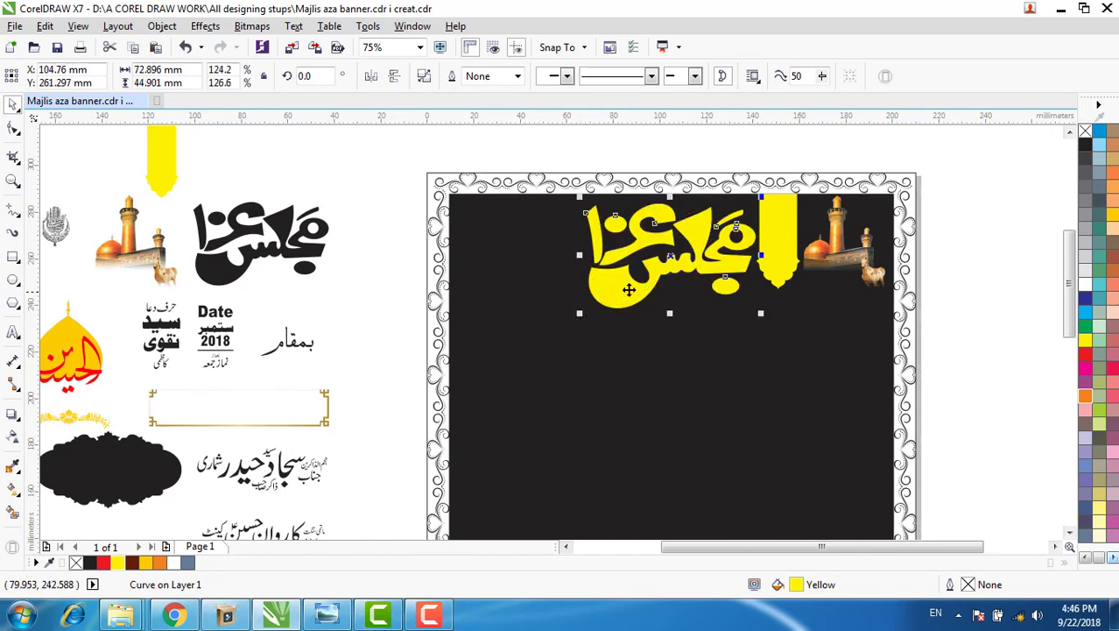
Step: Copy the pendant straight across to the title's left side and nudge the title slightly left between the two pendants
{"action": "left_click", "coordinate": [775, 252]}
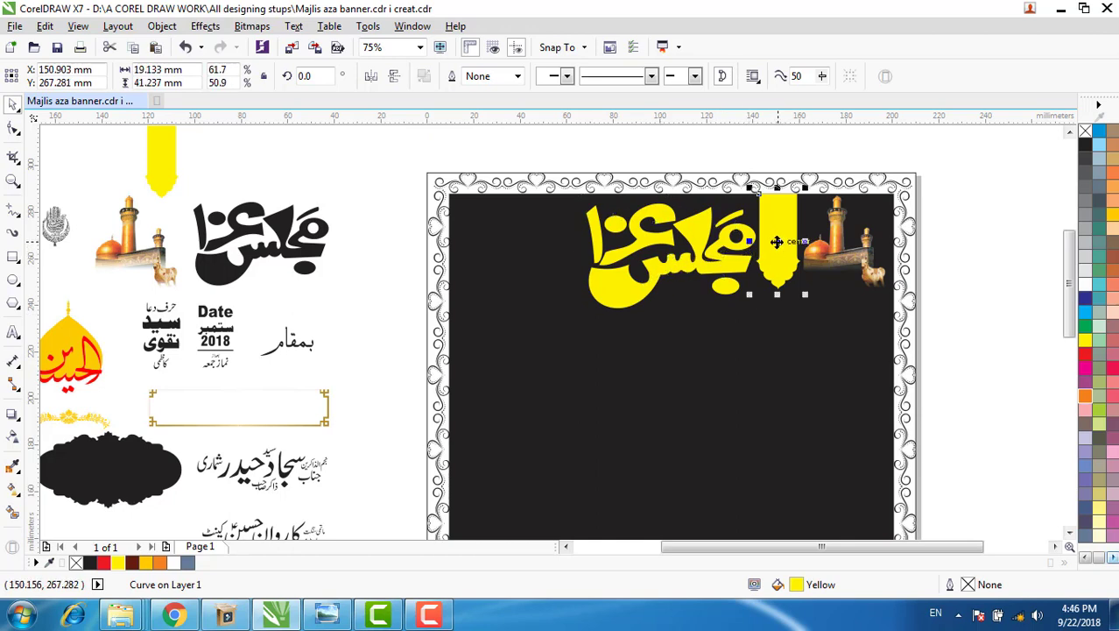
{"action": "left_click_drag", "start_coordinate": [777, 242], "coordinate": [545, 263]}
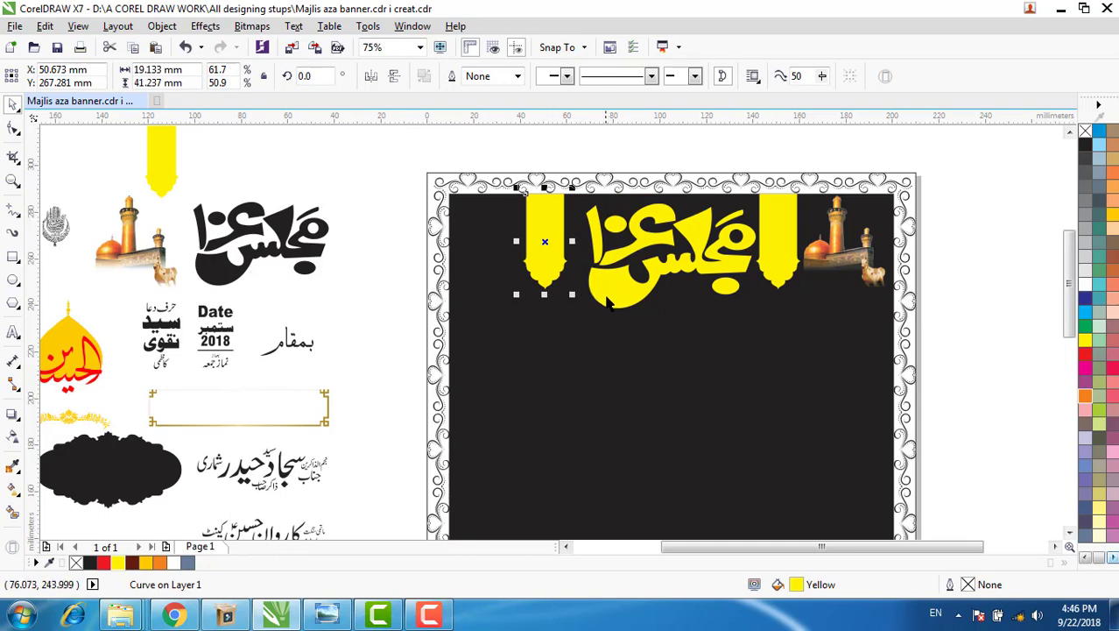
{"action": "left_click", "coordinate": [610, 302]}
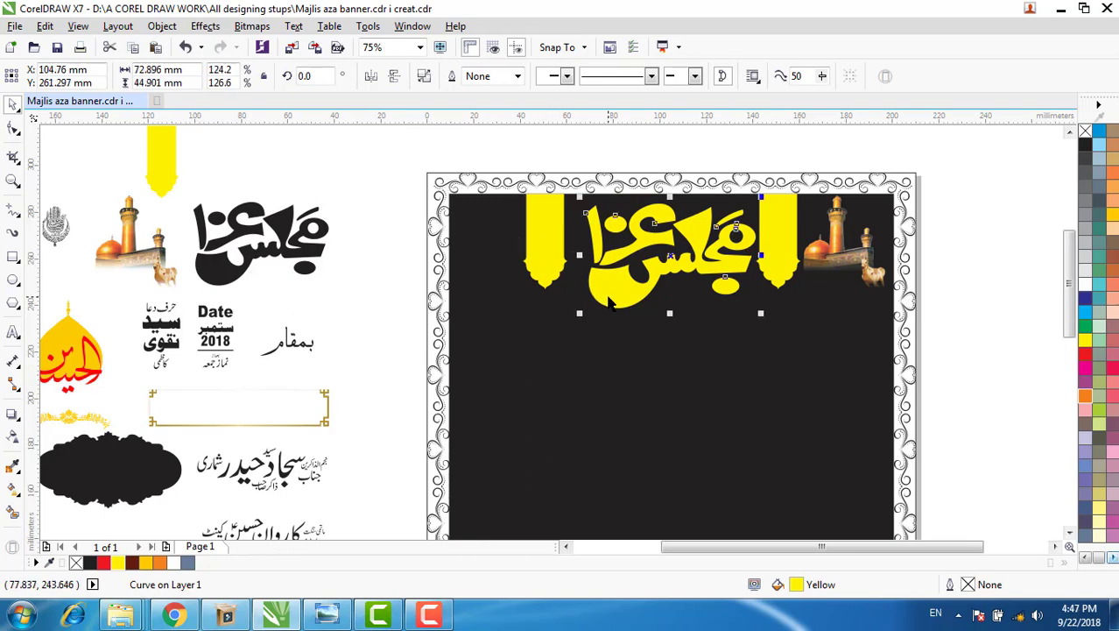
{"action": "key", "text": "Left"}
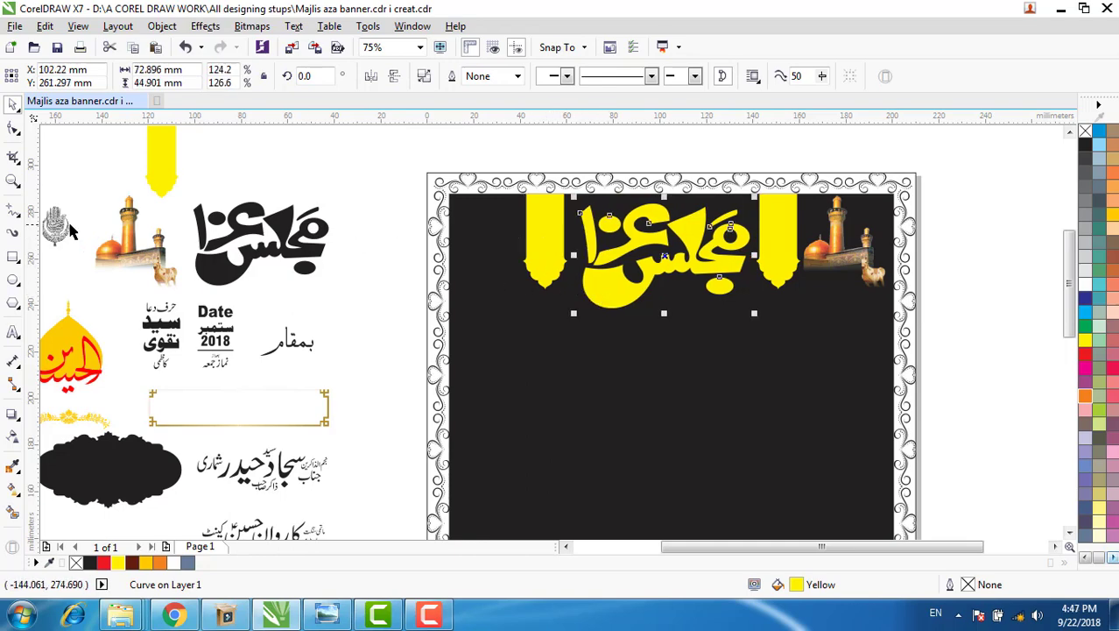
Step: Copy the silver hand emblem into the black panel's upper left corner, and nudge the left pendant and the title slightly left
{"action": "mouse_move", "coordinate": [55, 225]}
{"action": "left_mouse_down"}
{"action": "mouse_move", "coordinate": [314, 256]}
{"action": "mouse_move", "coordinate": [478, 217]}
{"action": "mouse_move", "coordinate": [517, 270]}
{"action": "mouse_move", "coordinate": [492, 235]}
{"action": "mouse_move", "coordinate": [479, 242]}
{"action": "left_mouse_up"}
{"action": "left_click", "coordinate": [391, 208]}
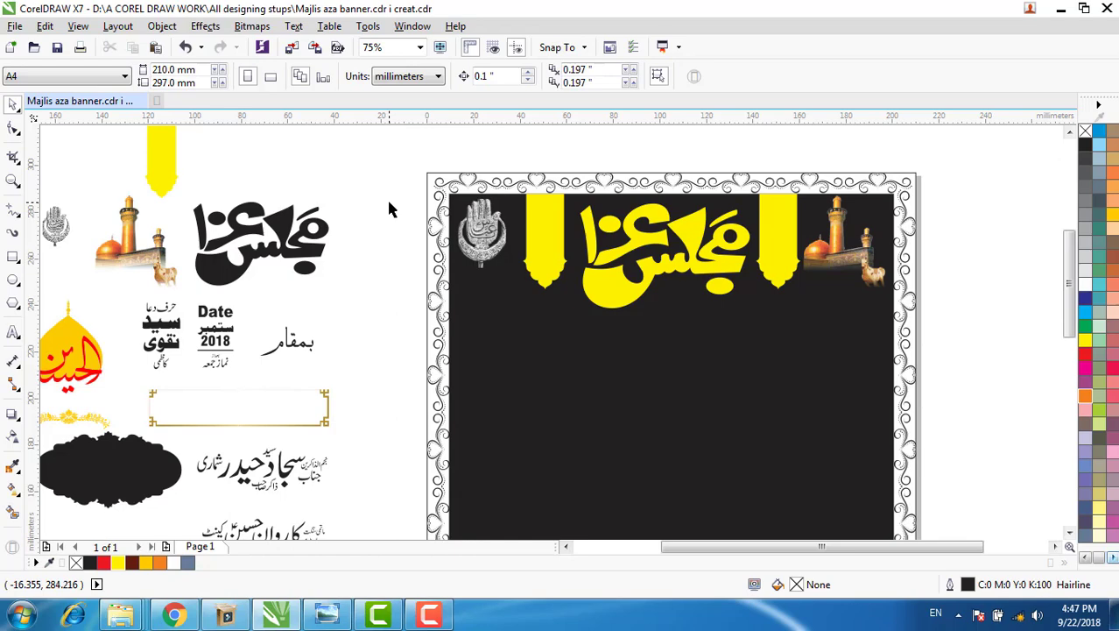
{"action": "left_click", "coordinate": [555, 254]}
{"action": "key", "text": "Left"}
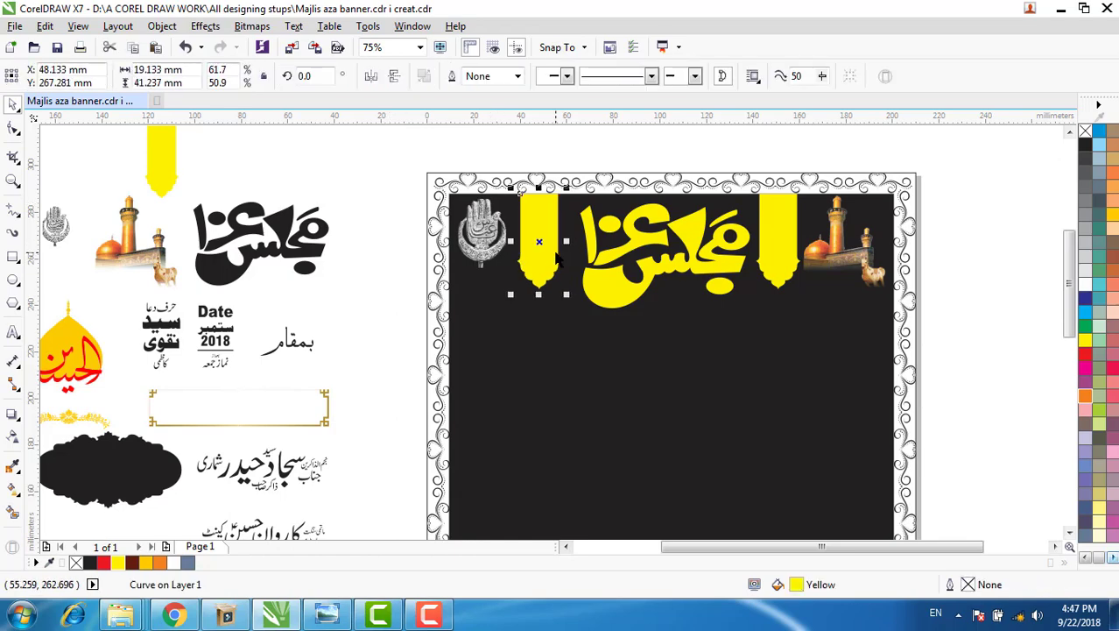
{"action": "left_click", "coordinate": [615, 295]}
{"action": "key", "text": "Left"}
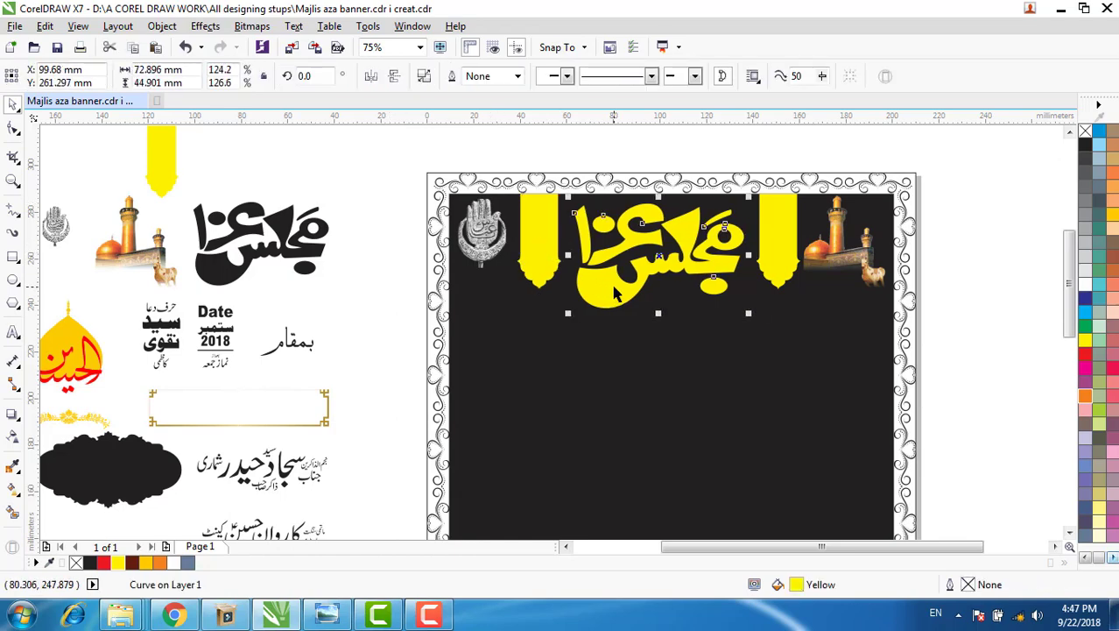
{"action": "left_click", "coordinate": [987, 296]}
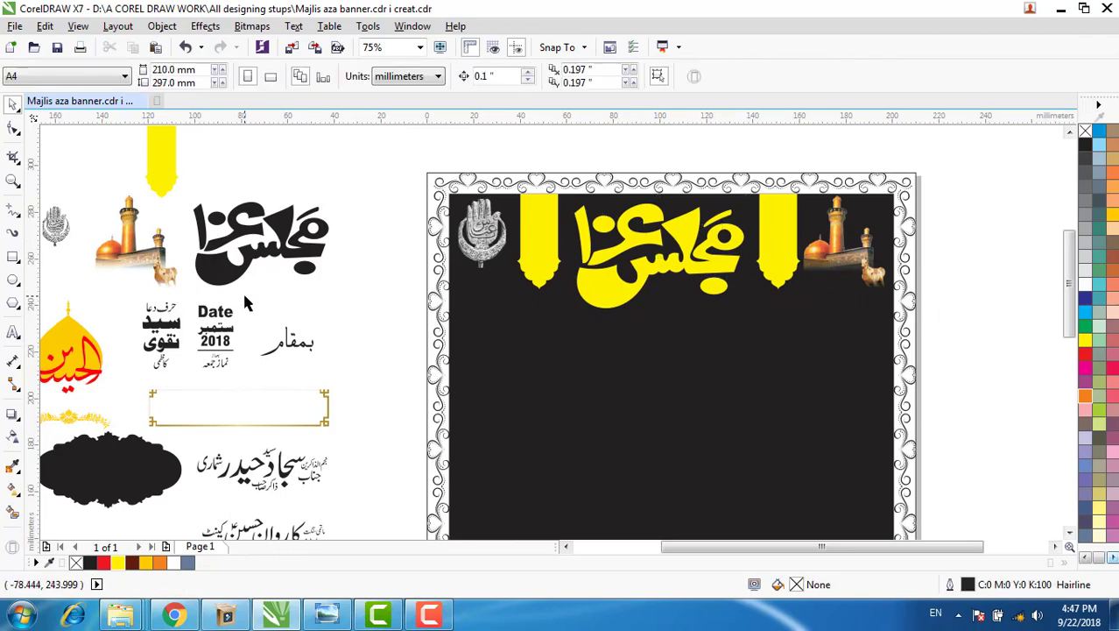
Step: Copy the date text block onto the right pendant and the name text block onto the left pendant
{"action": "left_click_drag", "start_coordinate": [204, 374], "coordinate": [779, 237]}
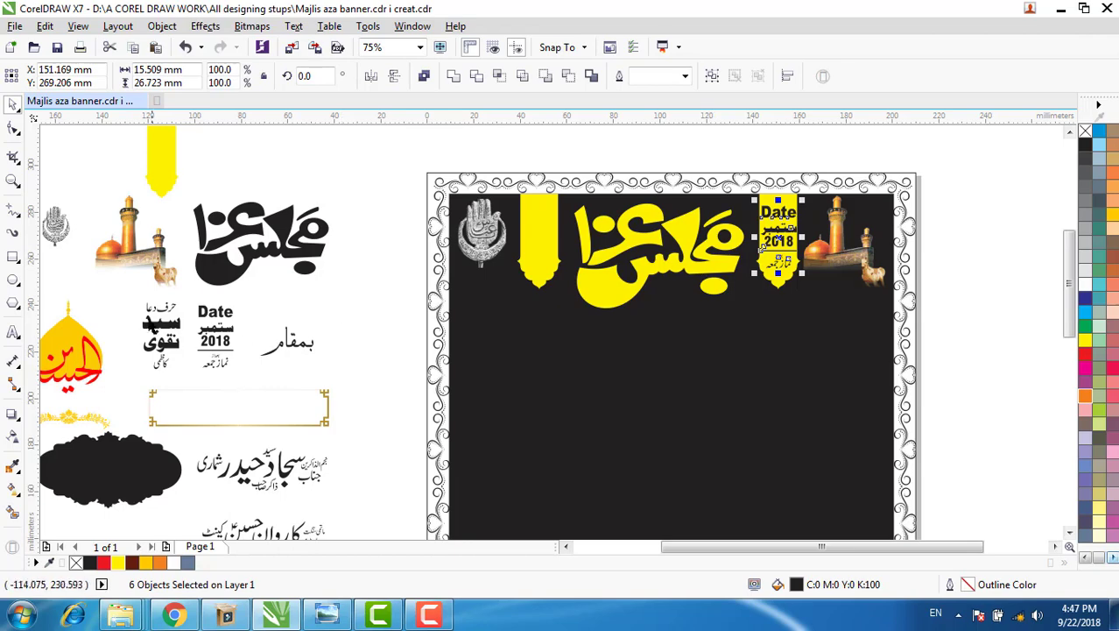
{"action": "left_click_drag", "start_coordinate": [136, 293], "coordinate": [186, 383]}
{"action": "left_click_drag", "start_coordinate": [160, 337], "coordinate": [541, 248]}
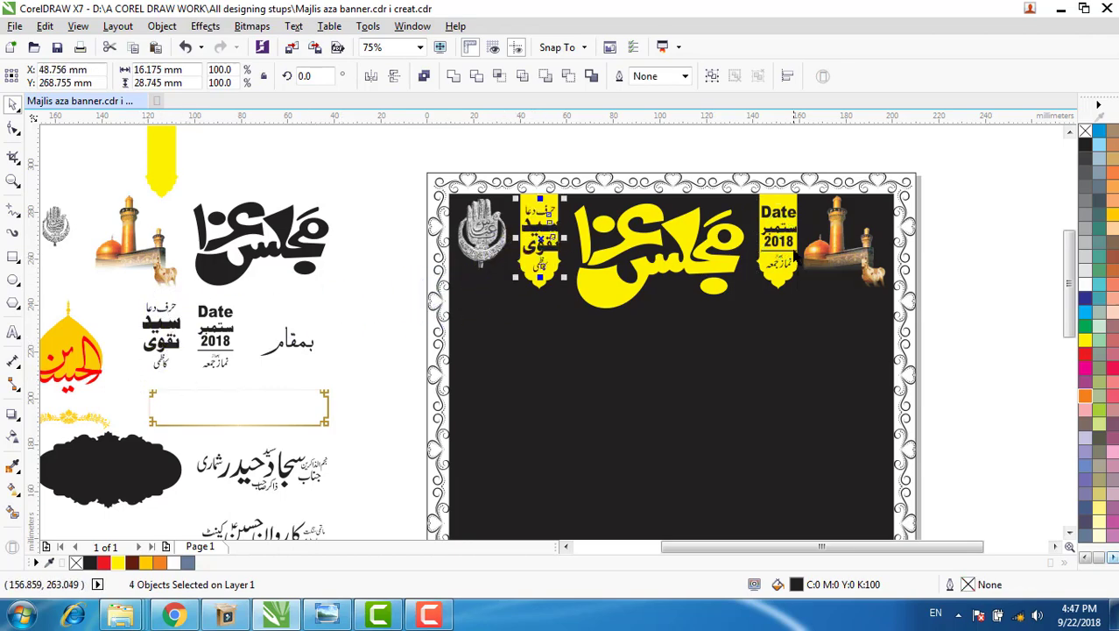
Step: Reposition the date and name text blocks on their pendants, fitting the name block to about 15.9 mm wide
{"action": "scroll", "coordinate": [793, 252], "scroll_direction": "up", "scroll_amount": 2}
{"action": "left_click", "coordinate": [1069, 132]}
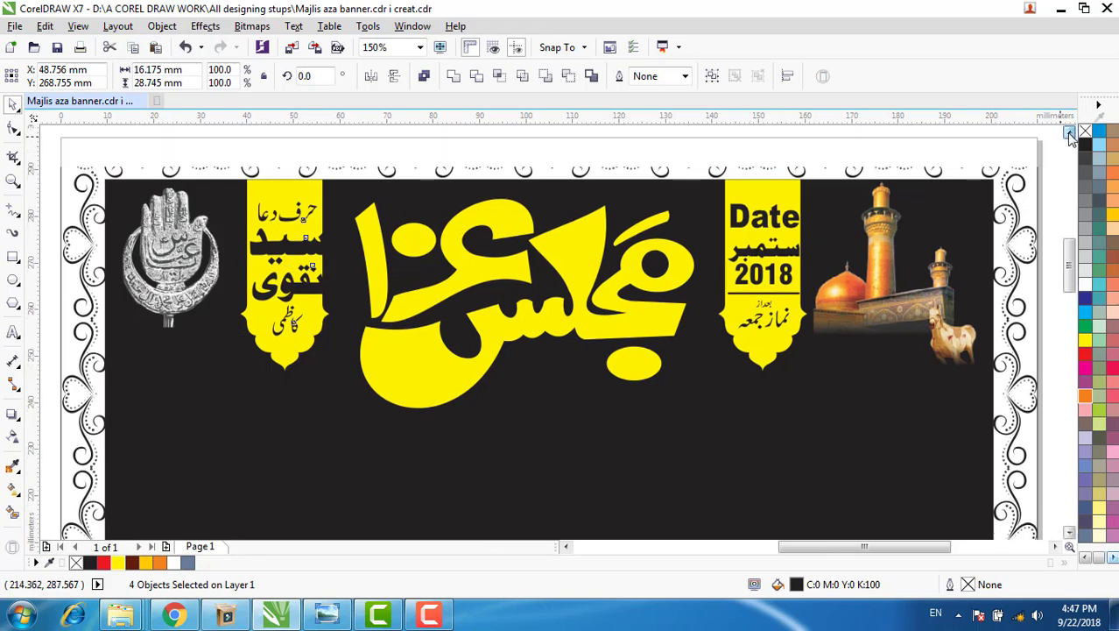
{"action": "left_click_drag", "start_coordinate": [710, 130], "coordinate": [773, 303]}
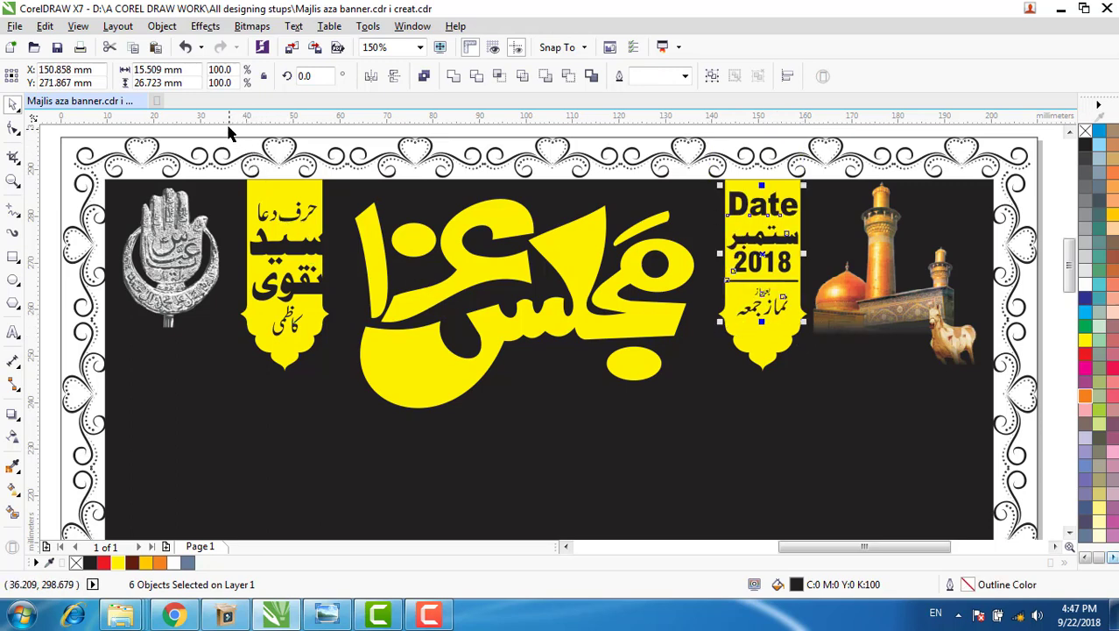
{"action": "left_click_drag", "start_coordinate": [228, 128], "coordinate": [332, 343]}
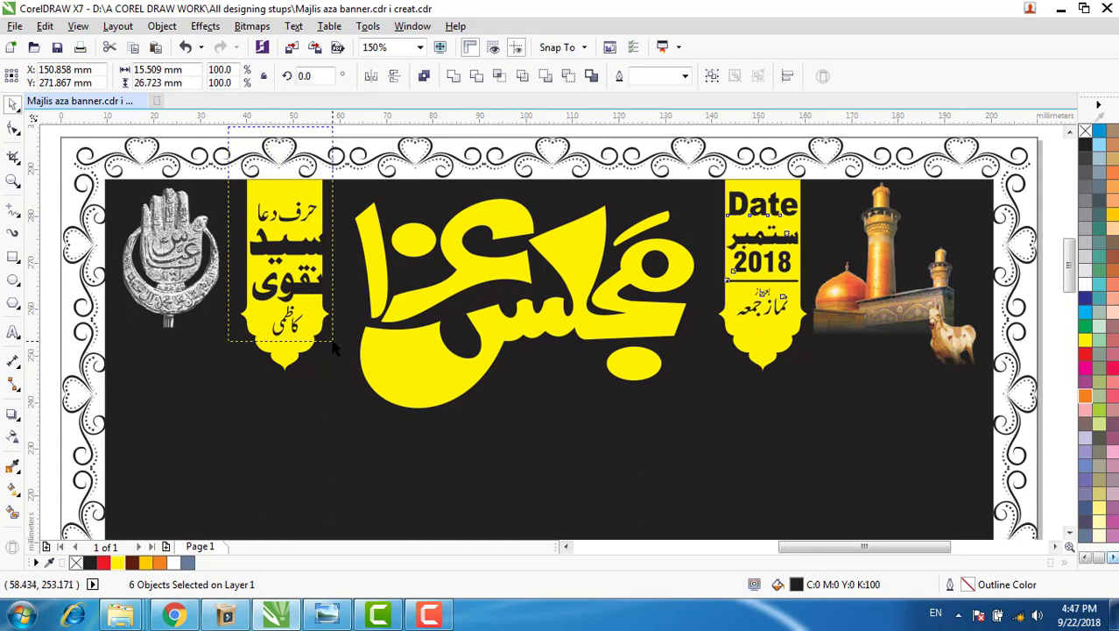
{"action": "left_click_drag", "start_coordinate": [288, 269], "coordinate": [284, 302]}
{"action": "scroll", "coordinate": [285, 266], "scroll_direction": "up", "scroll_amount": 1}
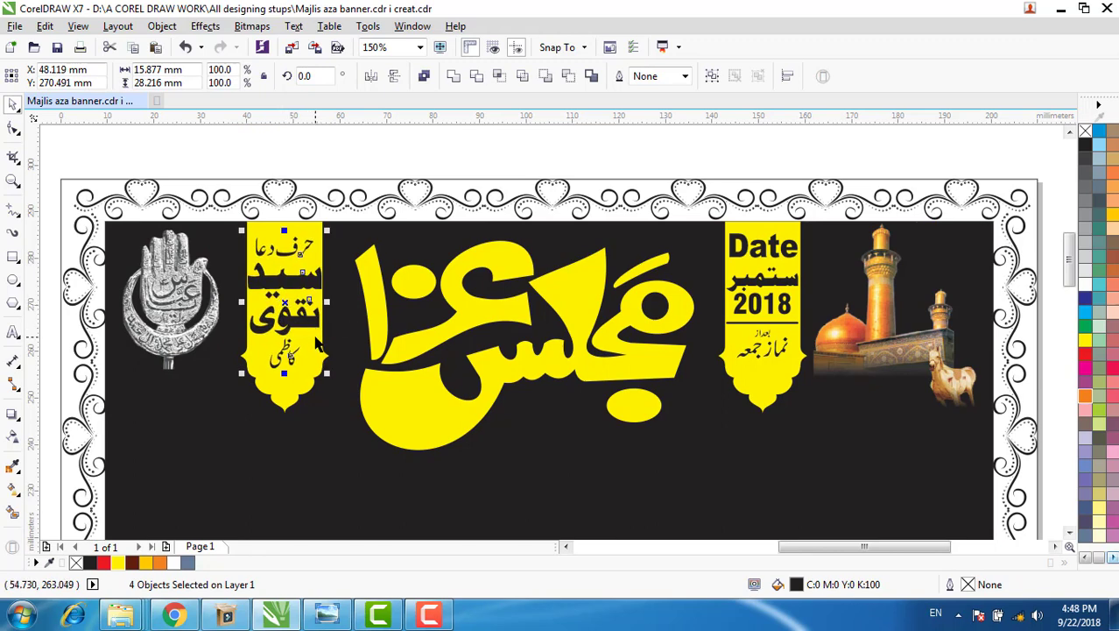
Step: Move the gold ornamental frame onto the black panel below the title and enlarge it to about 124.5 × 26 mm
{"action": "scroll", "coordinate": [317, 343], "scroll_direction": "down", "scroll_amount": 4}
{"action": "left_click", "coordinate": [455, 251]}
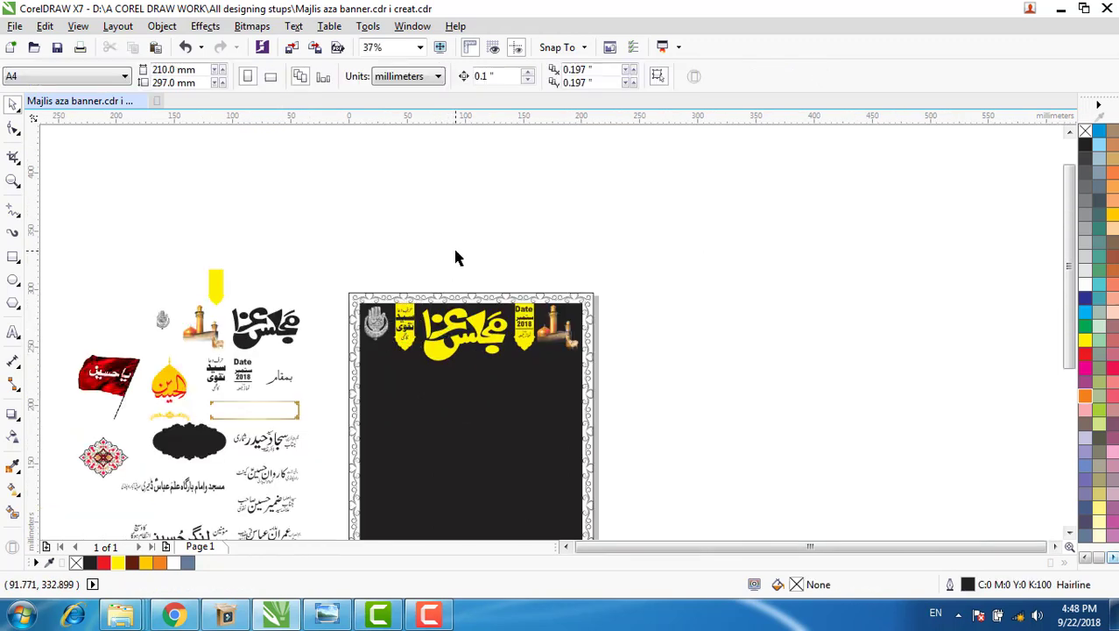
{"action": "scroll", "coordinate": [466, 332], "scroll_direction": "up", "scroll_amount": 2}
{"action": "scroll", "coordinate": [467, 331], "scroll_direction": "down", "scroll_amount": 2}
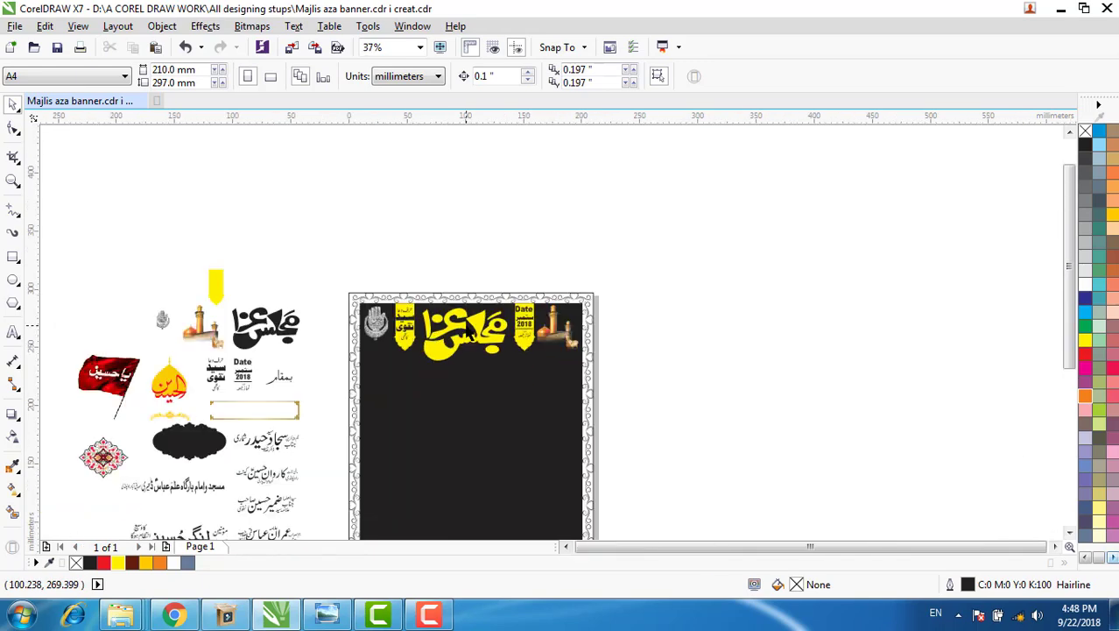
{"action": "left_click_drag", "start_coordinate": [1067, 273], "coordinate": [1067, 331]}
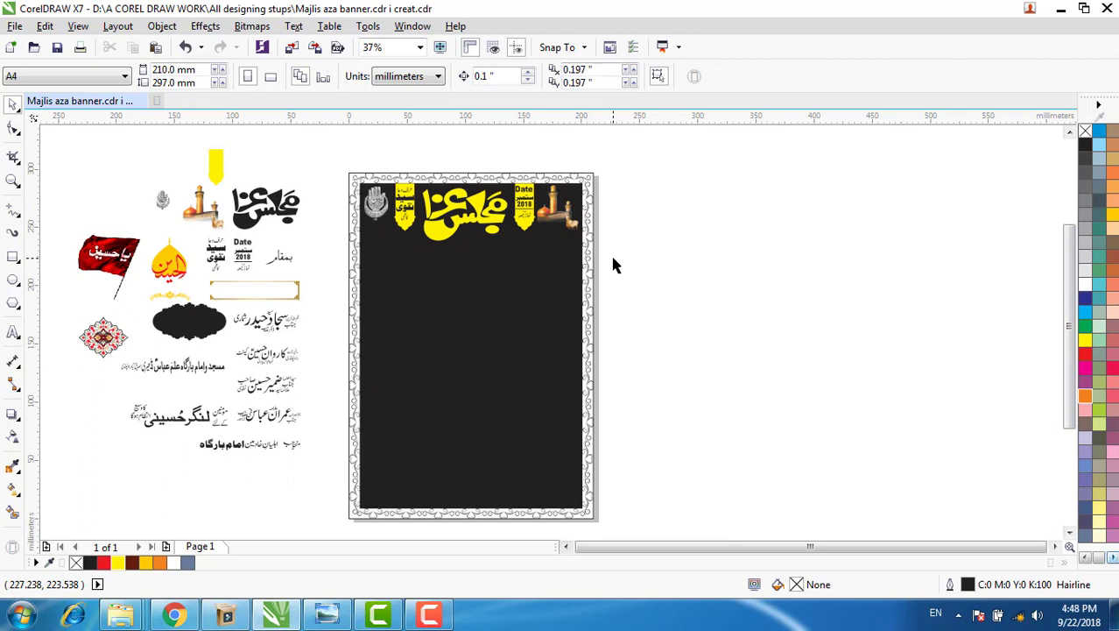
{"action": "scroll", "coordinate": [400, 198], "scroll_direction": "up", "scroll_amount": 2}
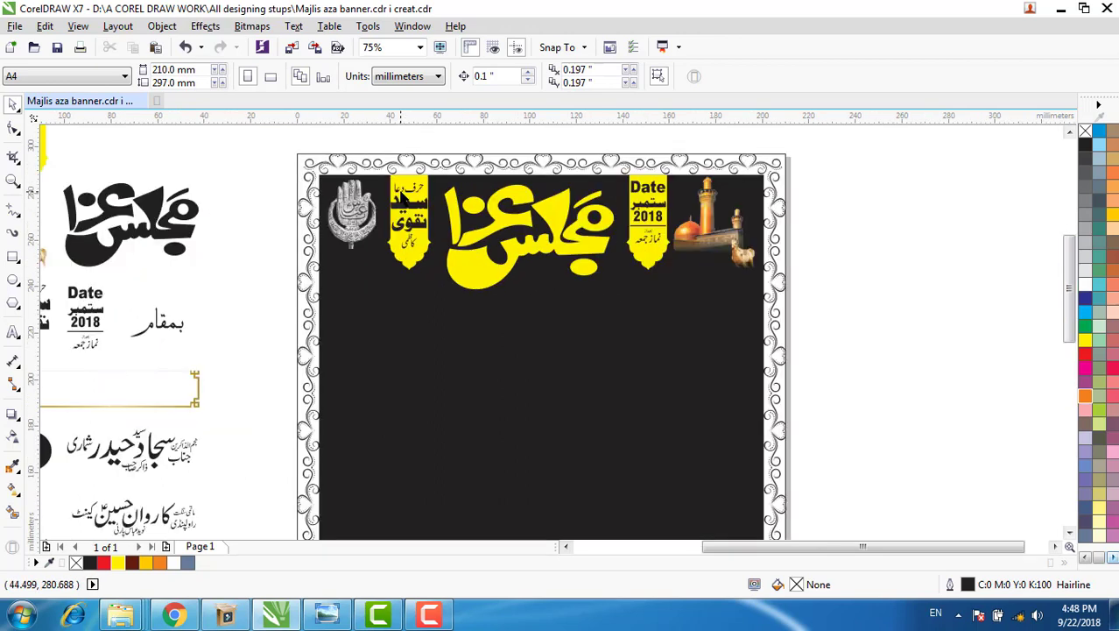
{"action": "left_click", "coordinate": [128, 392]}
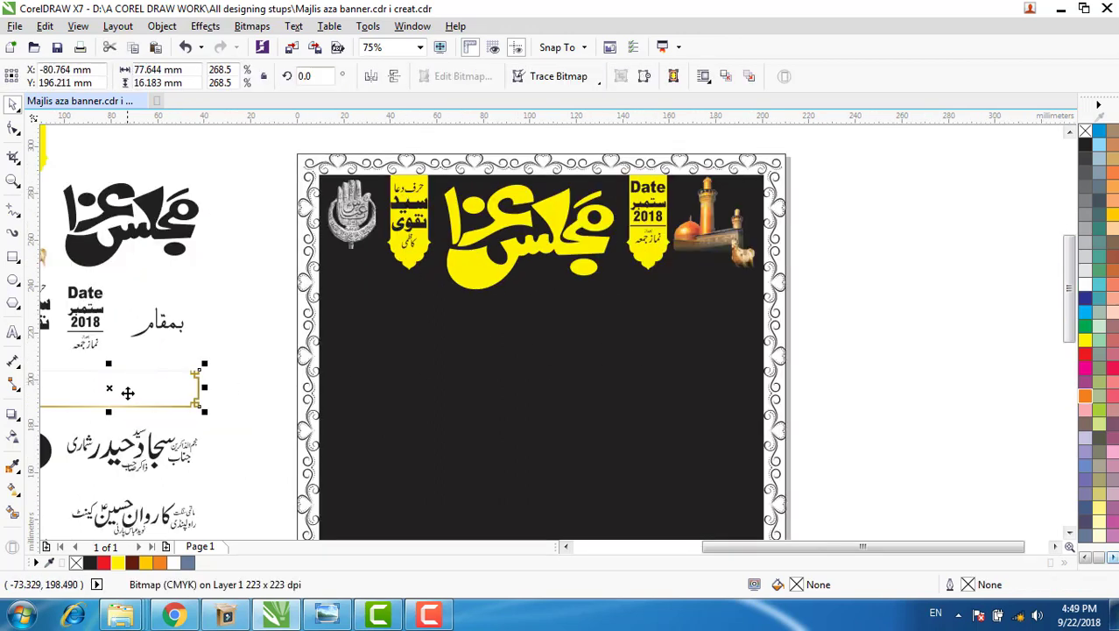
{"action": "left_click_drag", "start_coordinate": [96, 393], "coordinate": [530, 377]}
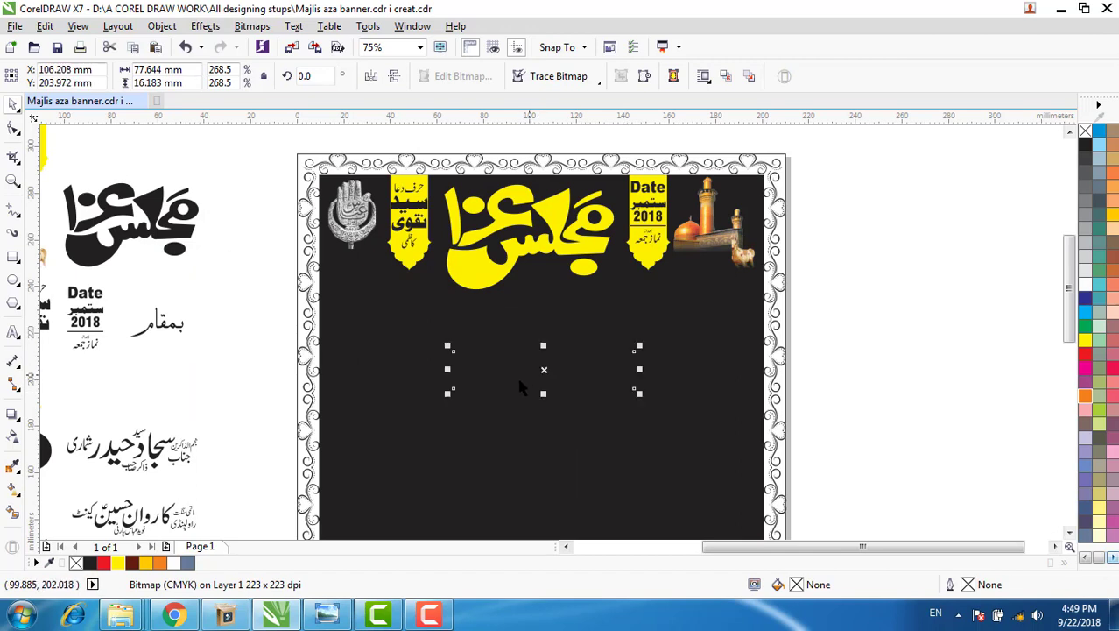
{"action": "left_click_drag", "start_coordinate": [448, 393], "coordinate": [376, 407]}
{"action": "left_click_drag", "start_coordinate": [639, 408], "coordinate": [678, 424]}
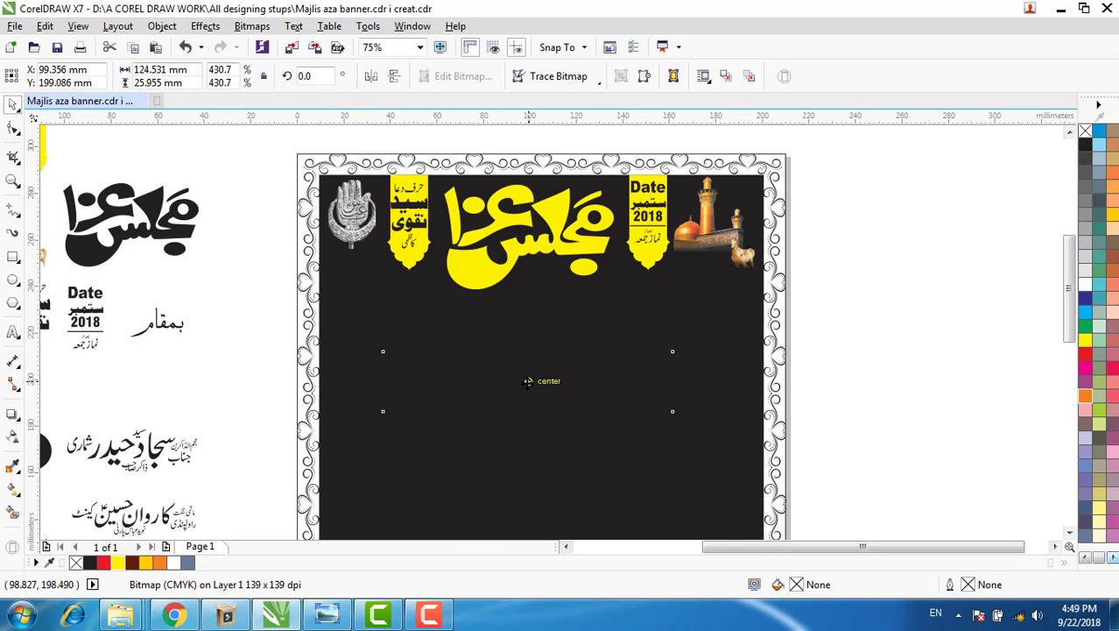
Step: Bring the gold frame in front of the black panel and nudge it slightly down and to the right
{"action": "left_click", "coordinate": [528, 382]}
{"action": "right_click", "coordinate": [526, 382]}
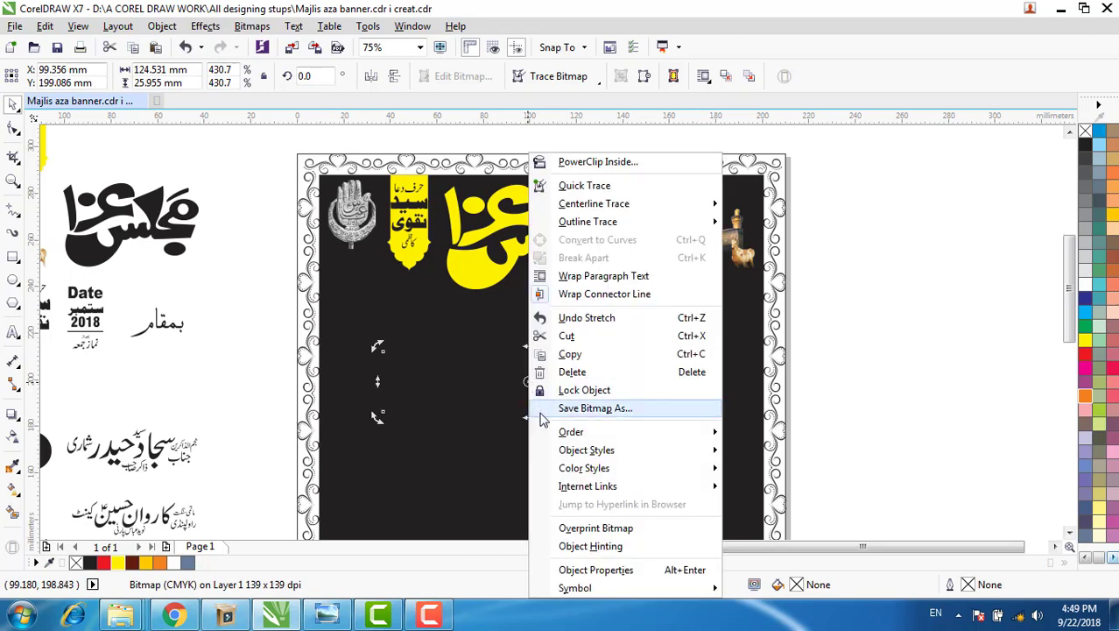
{"action": "mouse_move", "coordinate": [714, 432]}
{"action": "left_click", "coordinate": [781, 427]}
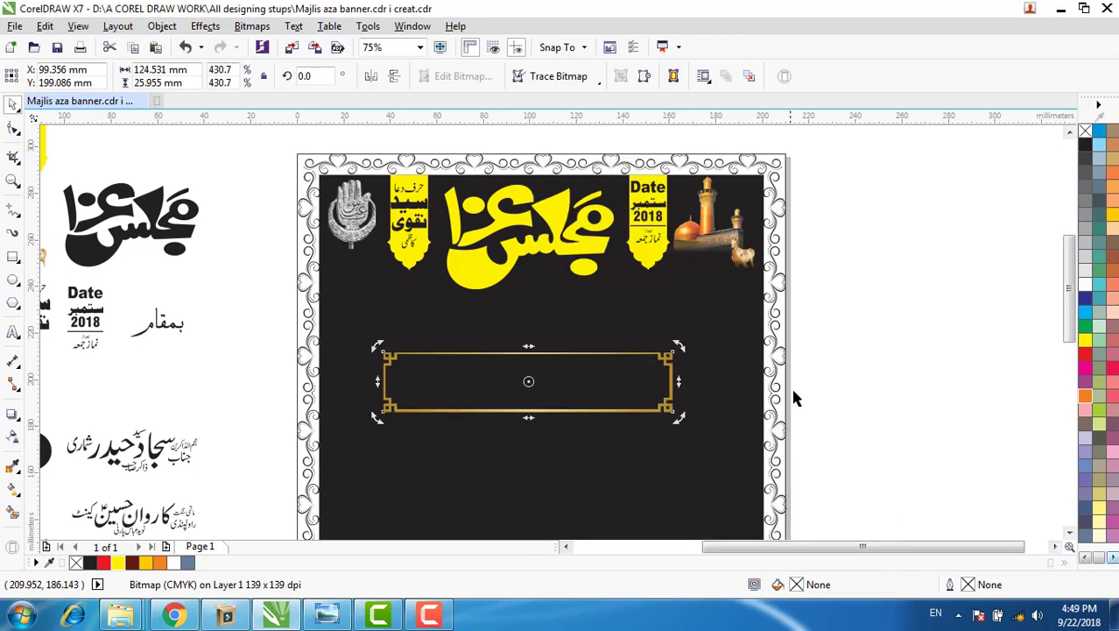
{"action": "left_click", "coordinate": [528, 381]}
{"action": "key", "text": "Down"}
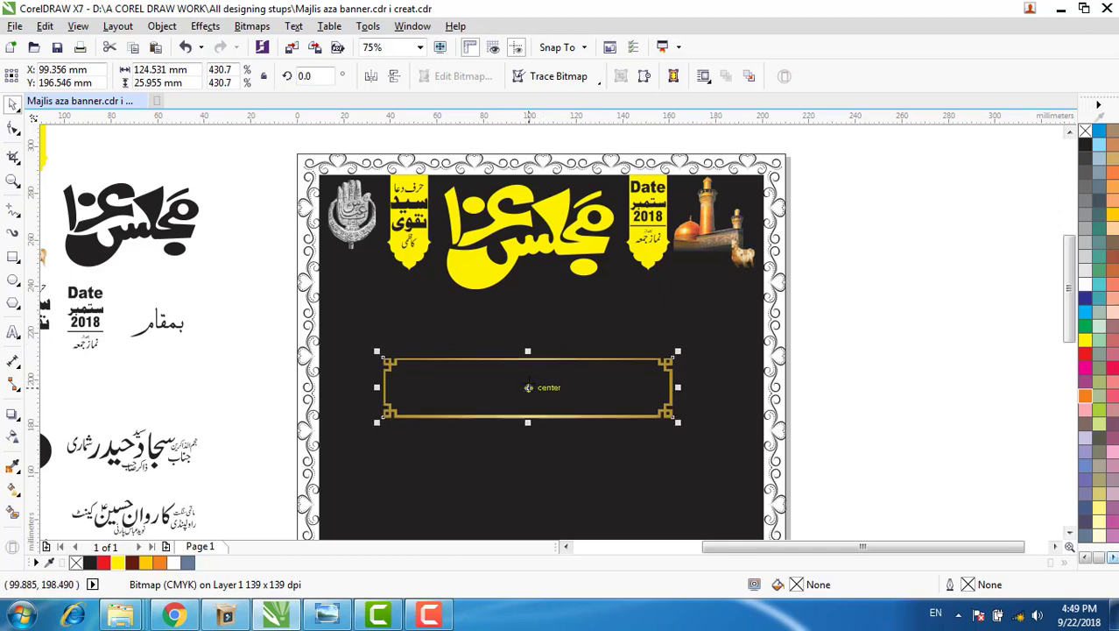
{"action": "key", "text": "Right"}
{"action": "key", "text": "Down"}
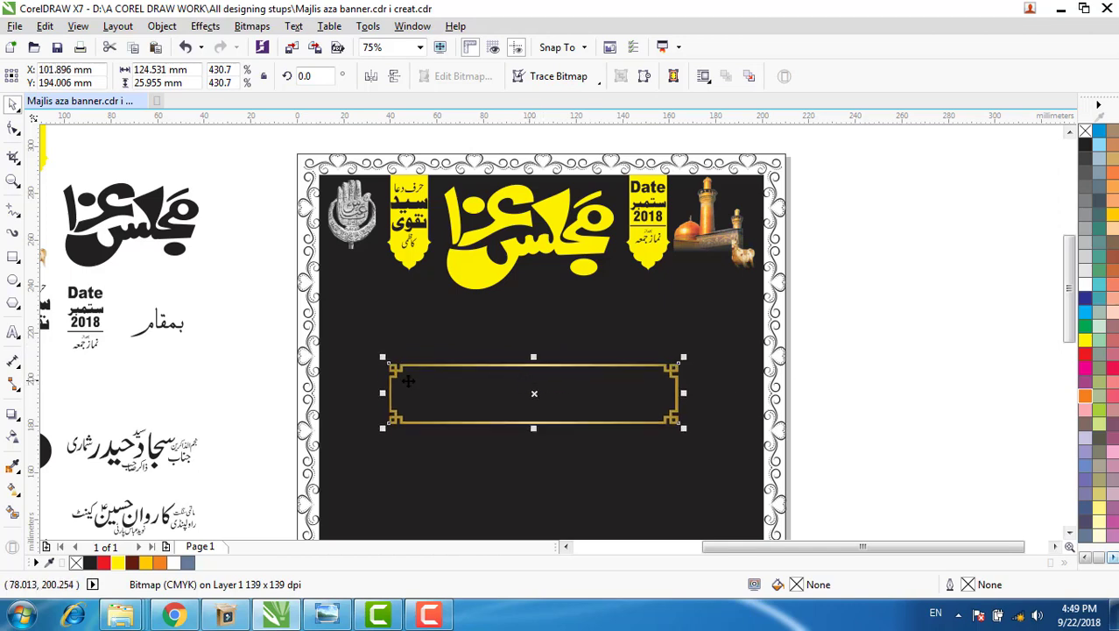
Step: Copy the black venue text line from the prepared artwork into the gold frame
{"action": "scroll", "coordinate": [218, 412], "scroll_direction": "down", "scroll_amount": 1}
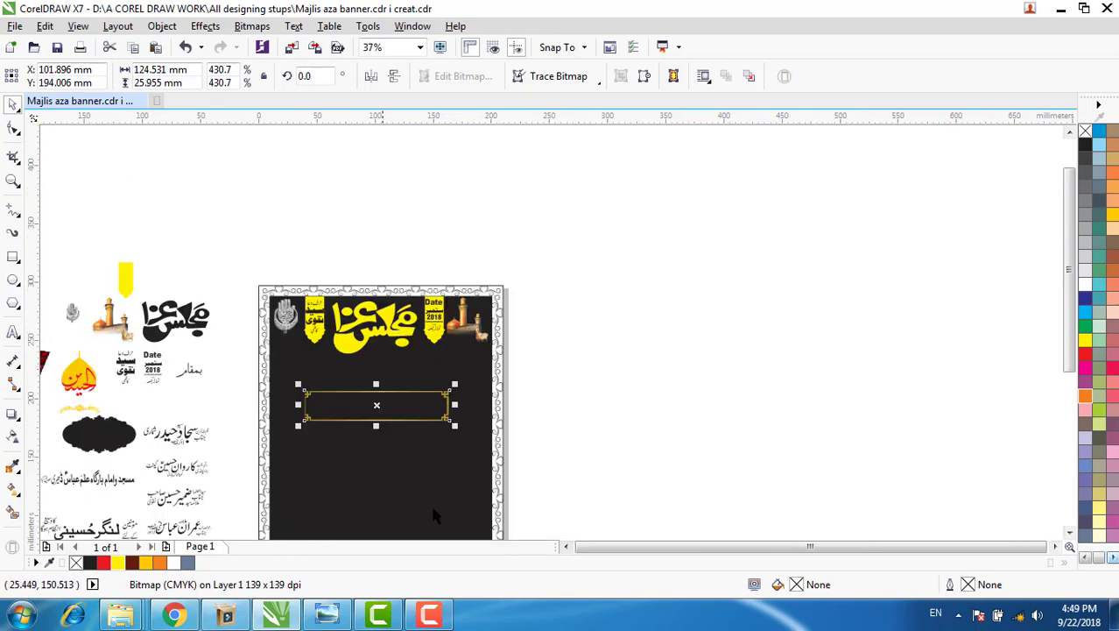
{"action": "left_click", "coordinate": [566, 546]}
{"action": "key", "text": "Escape"}
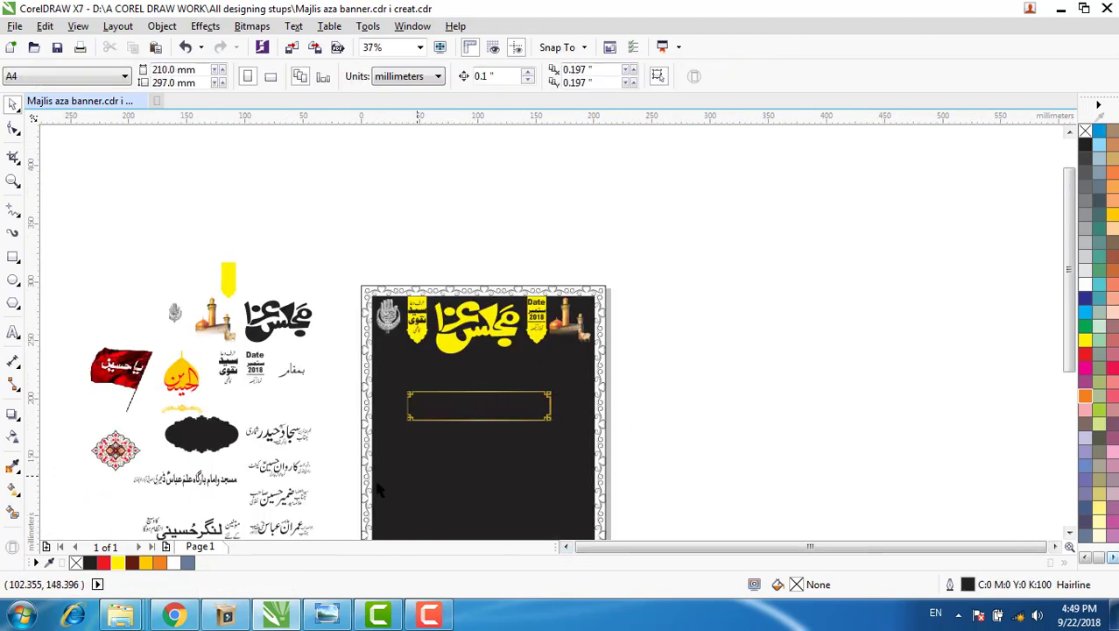
{"action": "left_click", "coordinate": [186, 479]}
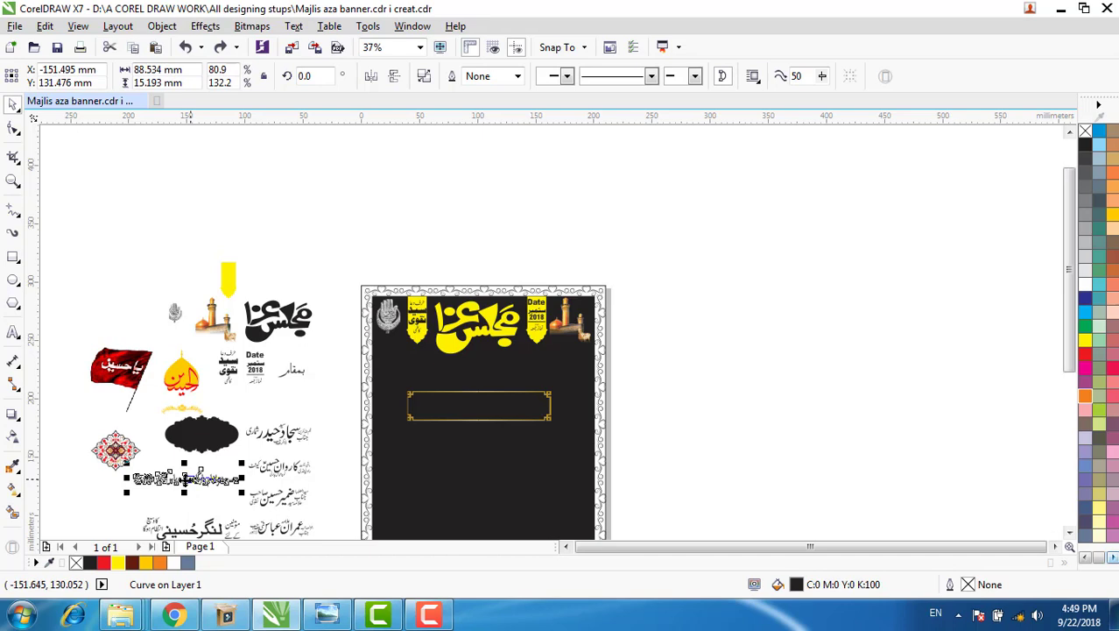
{"action": "left_click_drag", "start_coordinate": [187, 479], "coordinate": [479, 405]}
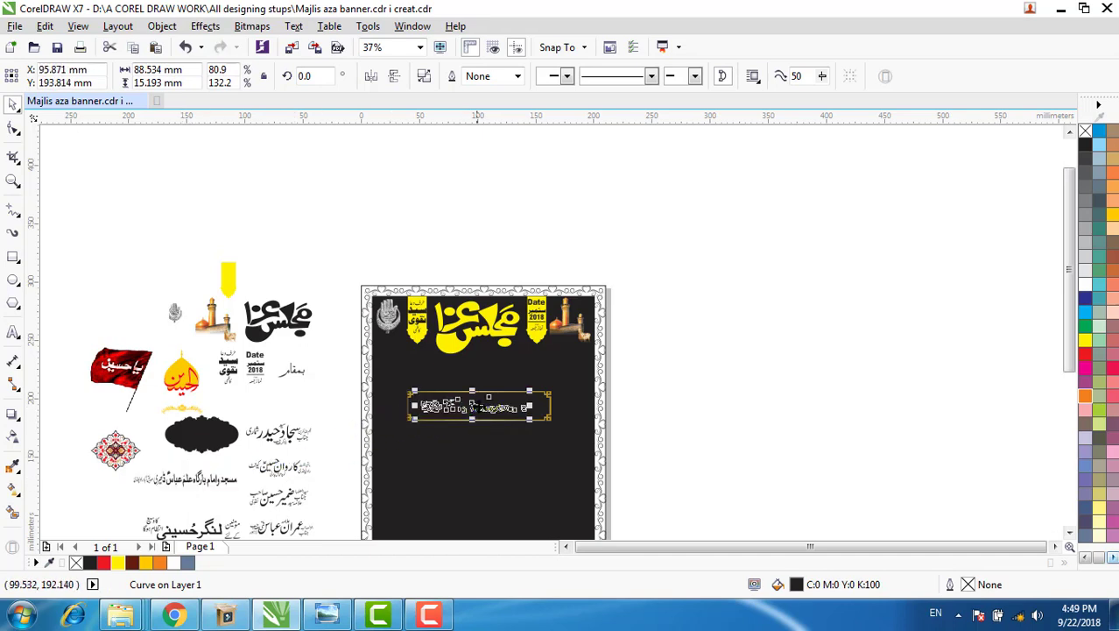
Step: Fill the venue text line inside the gold frame with white
{"action": "scroll", "coordinate": [479, 406], "scroll_direction": "up", "scroll_amount": 2}
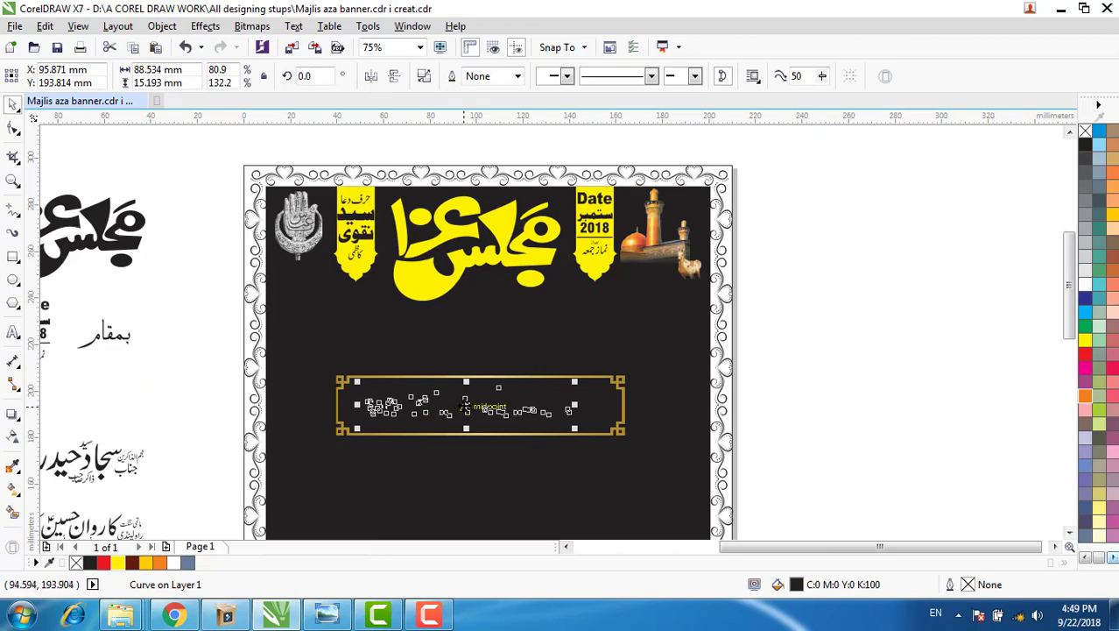
{"action": "right_click", "coordinate": [464, 406]}
{"action": "mouse_move", "coordinate": [644, 414]}
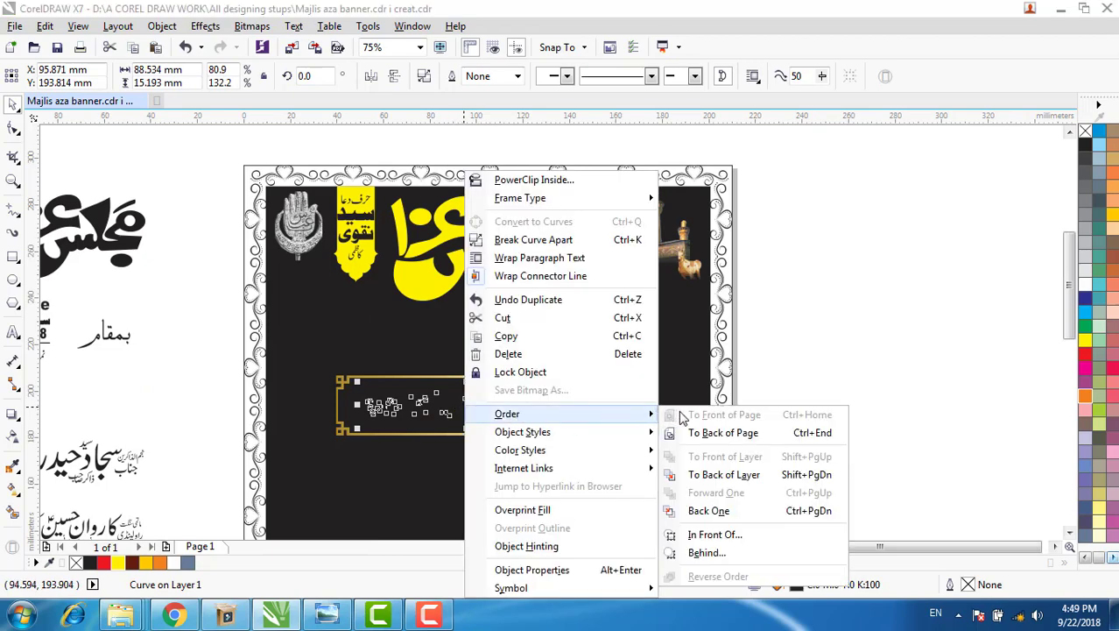
{"action": "left_click", "coordinate": [777, 353]}
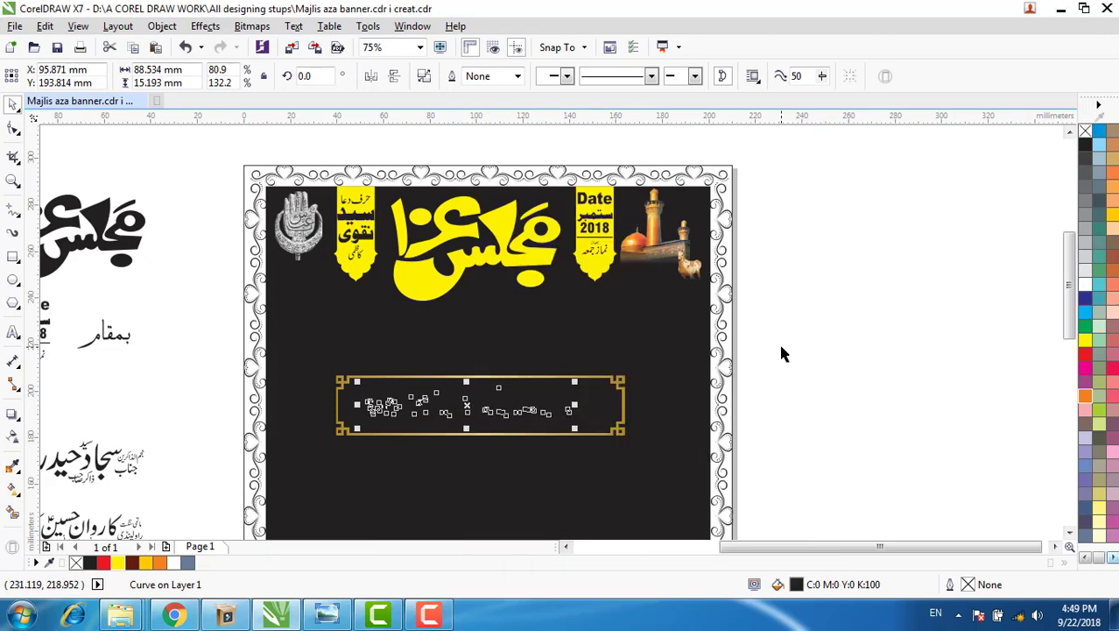
{"action": "left_click", "coordinate": [175, 565]}
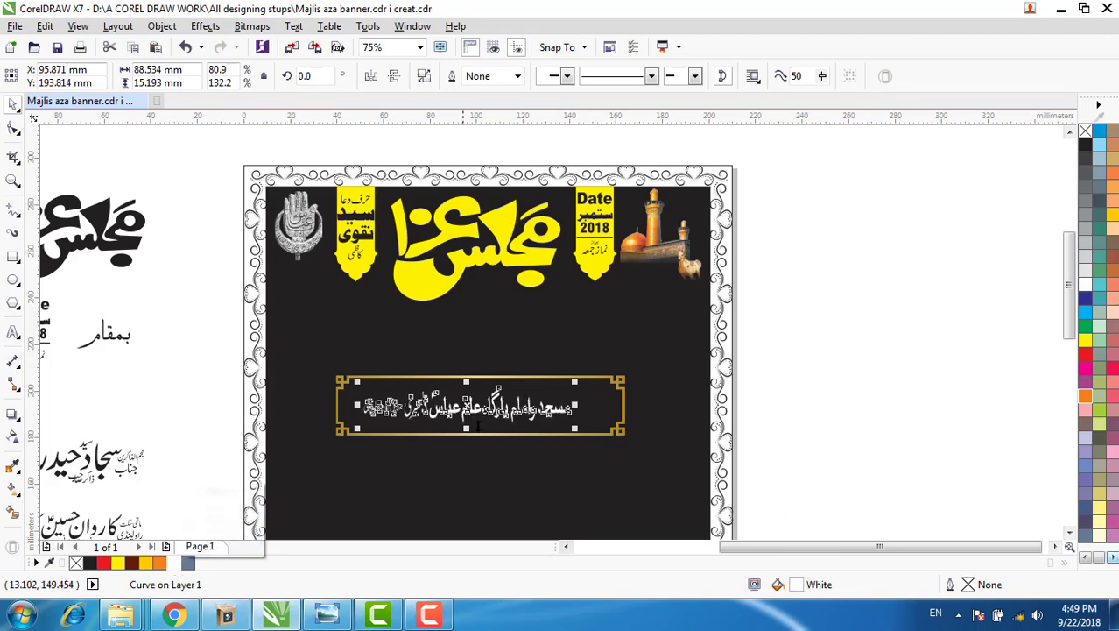
Step: Enlarge the white venue text to about 118.4 × 20.3 mm so it fills the gold frame
{"action": "scroll", "coordinate": [529, 403], "scroll_direction": "up", "scroll_amount": 2}
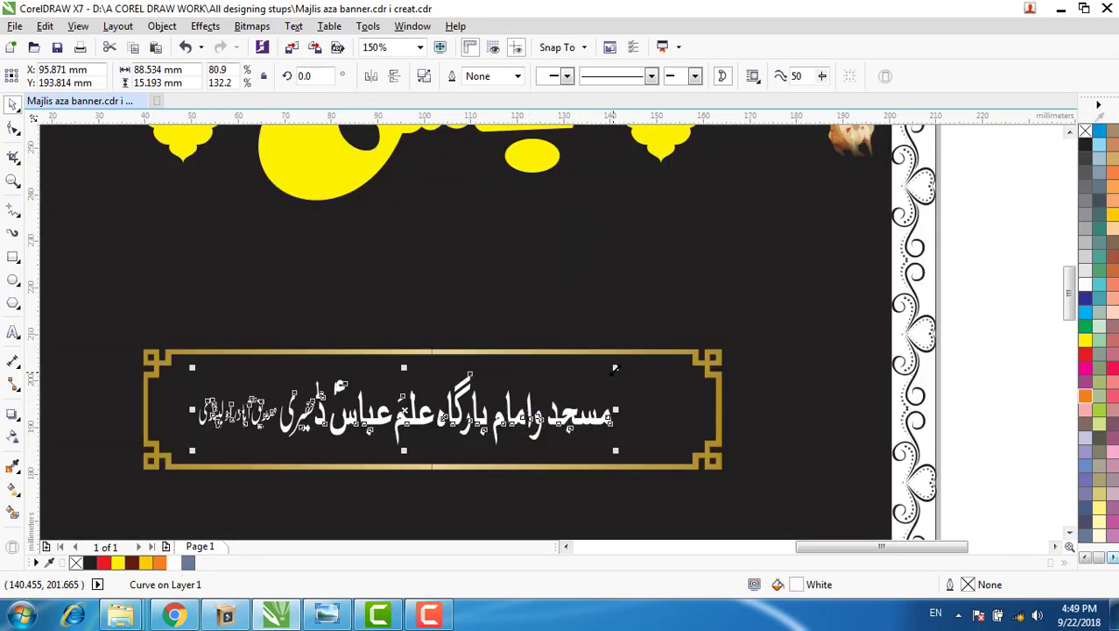
{"action": "left_click_drag", "start_coordinate": [615, 369], "coordinate": [698, 353]}
{"action": "left_click_drag", "start_coordinate": [193, 452], "coordinate": [197, 493]}
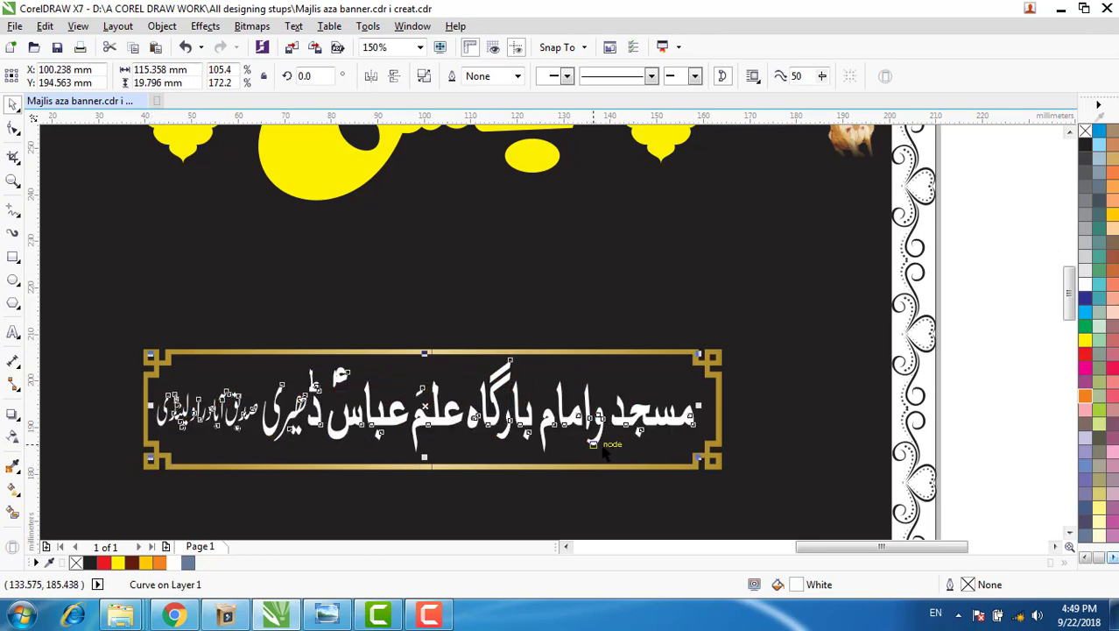
{"action": "left_click_drag", "start_coordinate": [698, 457], "coordinate": [708, 460]}
Step: Draw an ellipse about 53.6 × 30.2 mm between the title and the gold frame, filled white with no outline
{"action": "scroll", "coordinate": [627, 474], "scroll_direction": "down", "scroll_amount": 1}
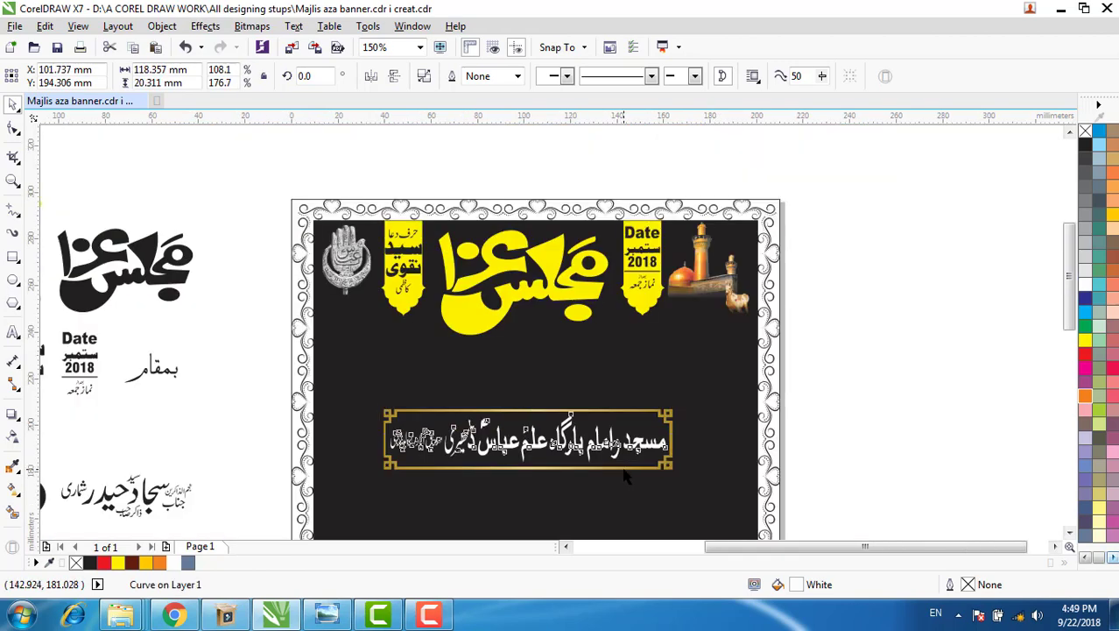
{"action": "scroll", "coordinate": [1068, 308], "scroll_direction": "down", "scroll_amount": 3}
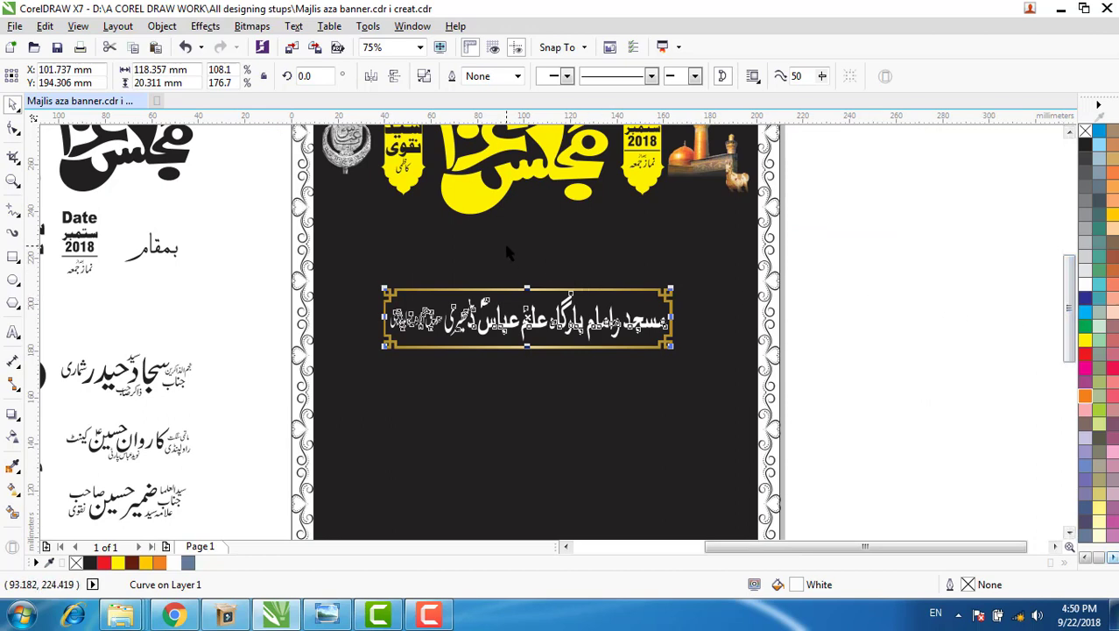
{"action": "scroll", "coordinate": [505, 249], "scroll_direction": "up", "scroll_amount": 1}
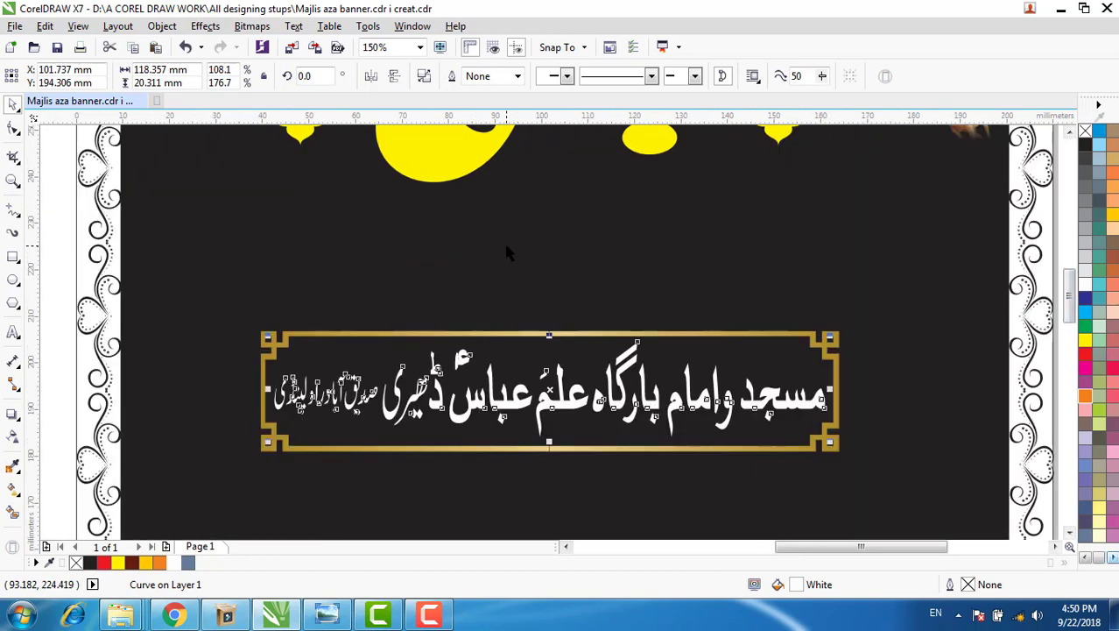
{"action": "left_click", "coordinate": [13, 280]}
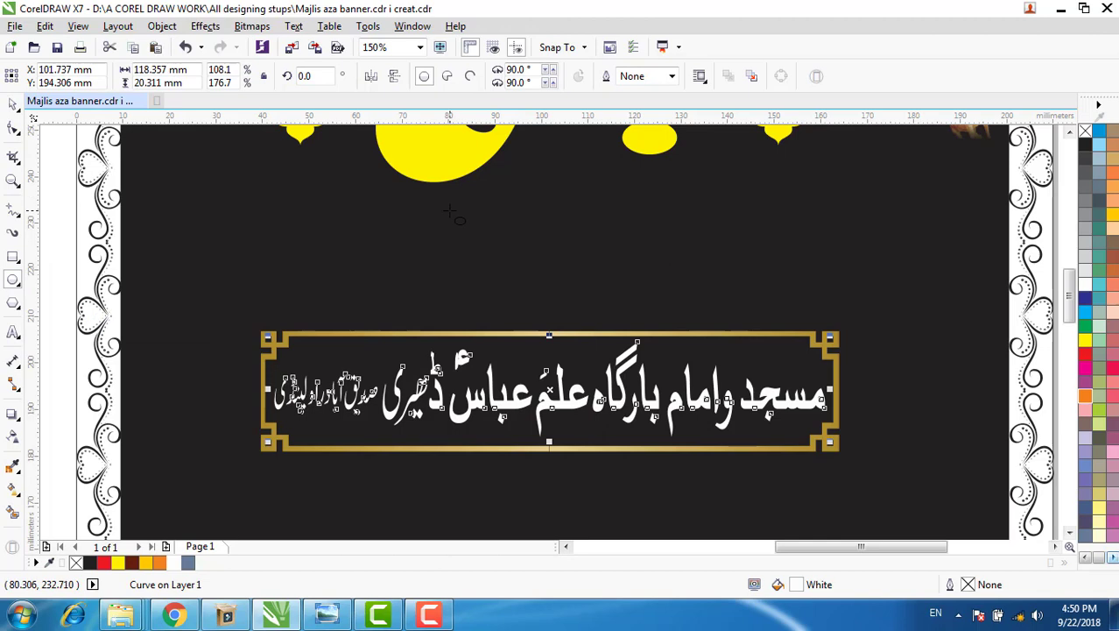
{"action": "left_click_drag", "start_coordinate": [440, 211], "coordinate": [692, 355]}
{"action": "left_click_drag", "start_coordinate": [565, 281], "coordinate": [567, 261]}
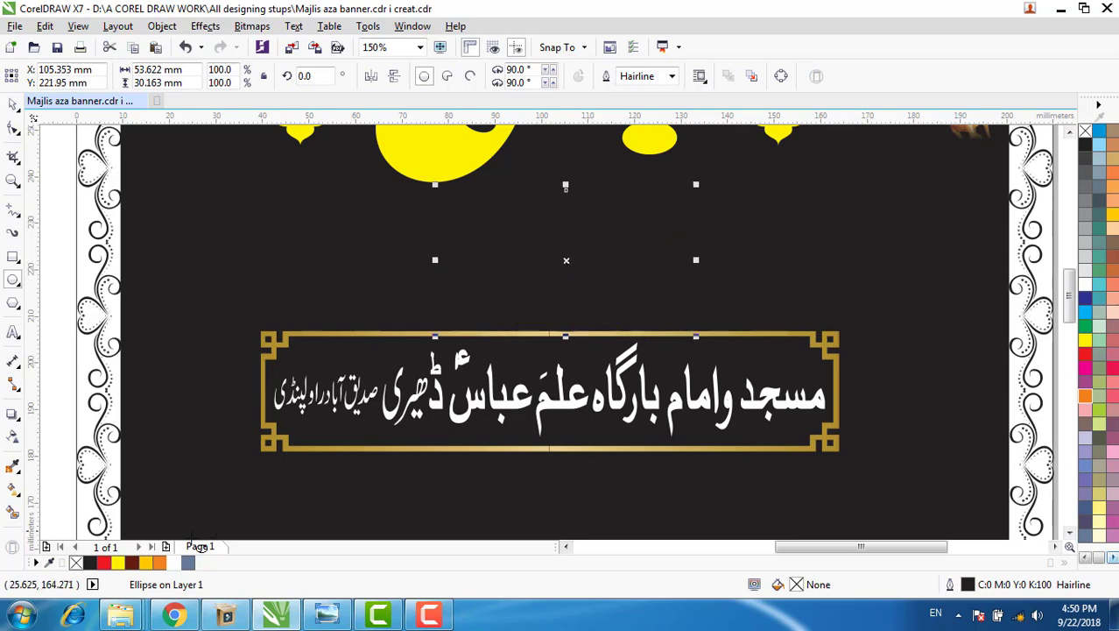
{"action": "left_click", "coordinate": [179, 566]}
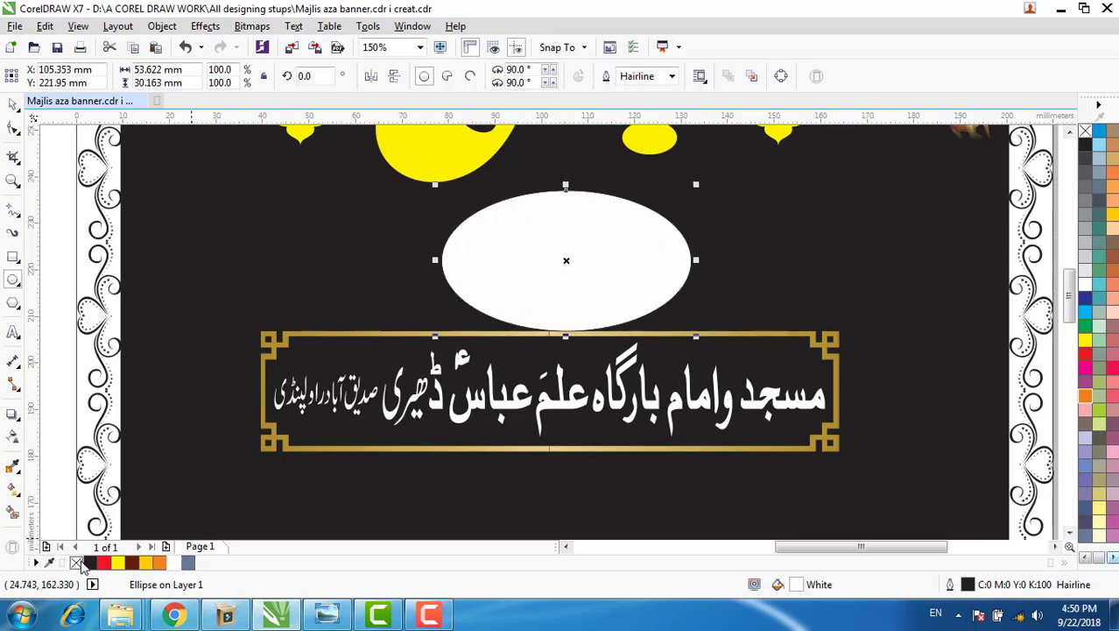
{"action": "right_click", "coordinate": [76, 563]}
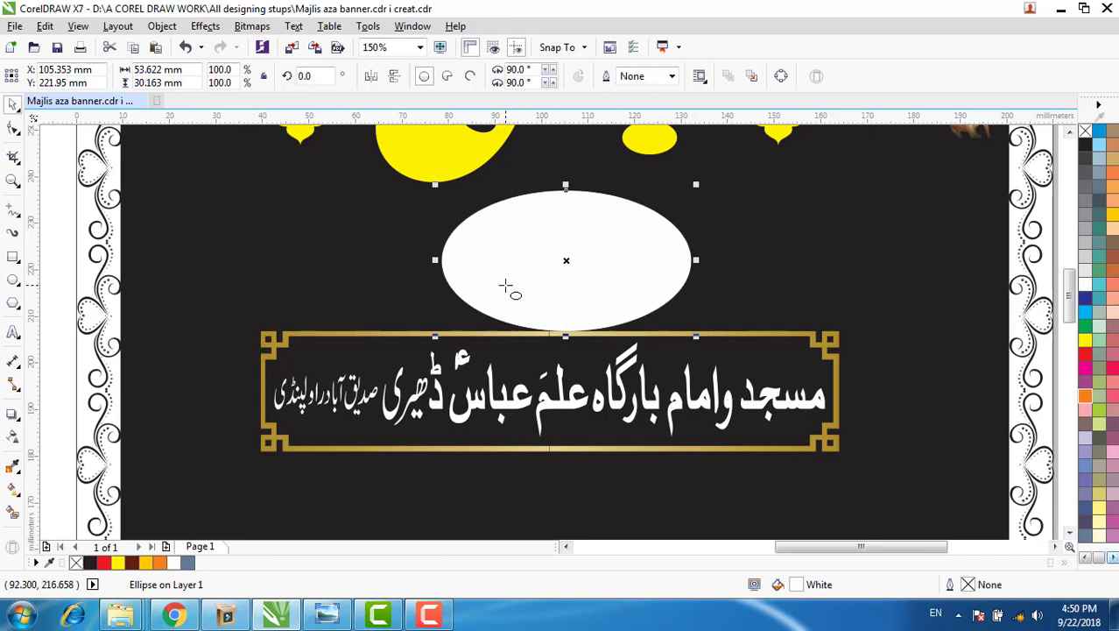
Step: Enlarge the white ellipse to about 55.5 × 31.2 mm and overlay a black duplicate shifted slightly right to form a crescent
{"action": "left_click_drag", "start_coordinate": [435, 185], "coordinate": [427, 178]}
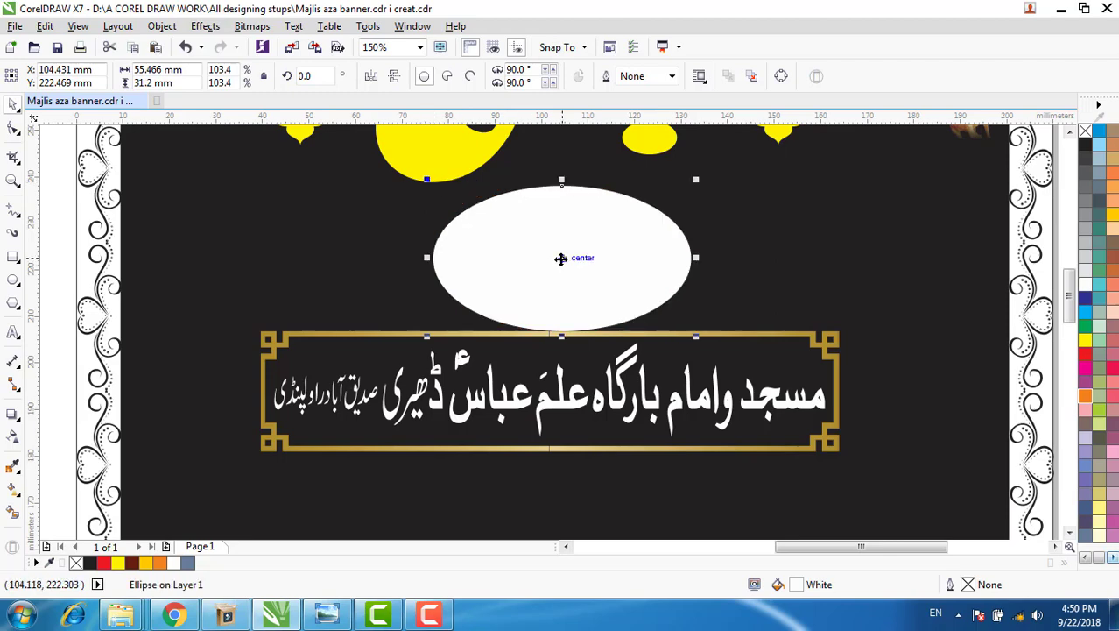
{"action": "left_click_drag", "start_coordinate": [560, 260], "coordinate": [575, 260]}
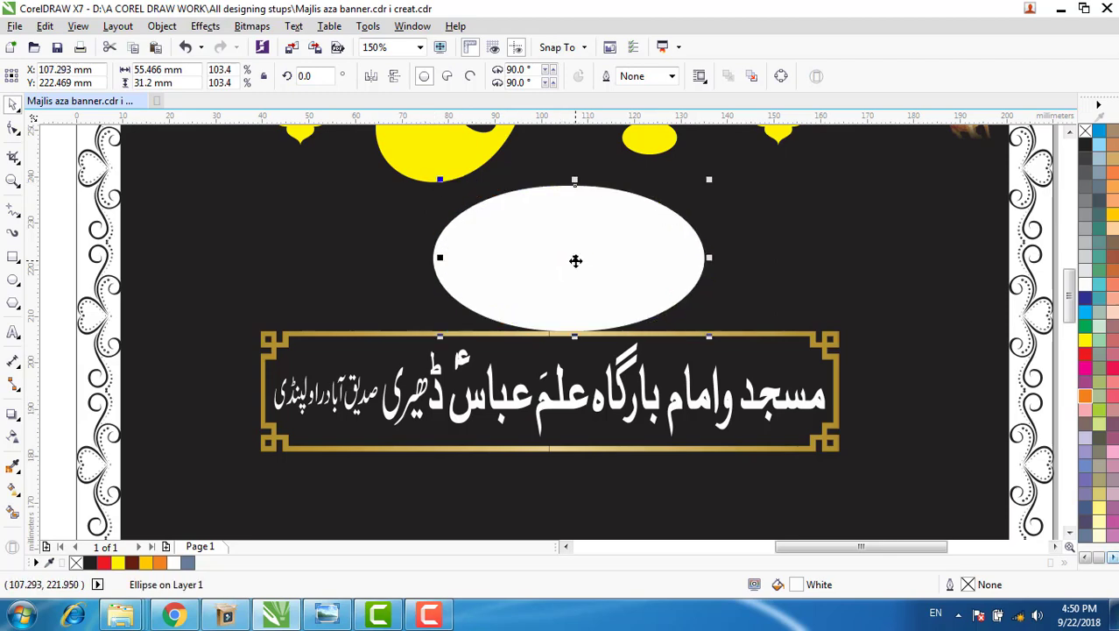
{"action": "left_click", "coordinate": [91, 563]}
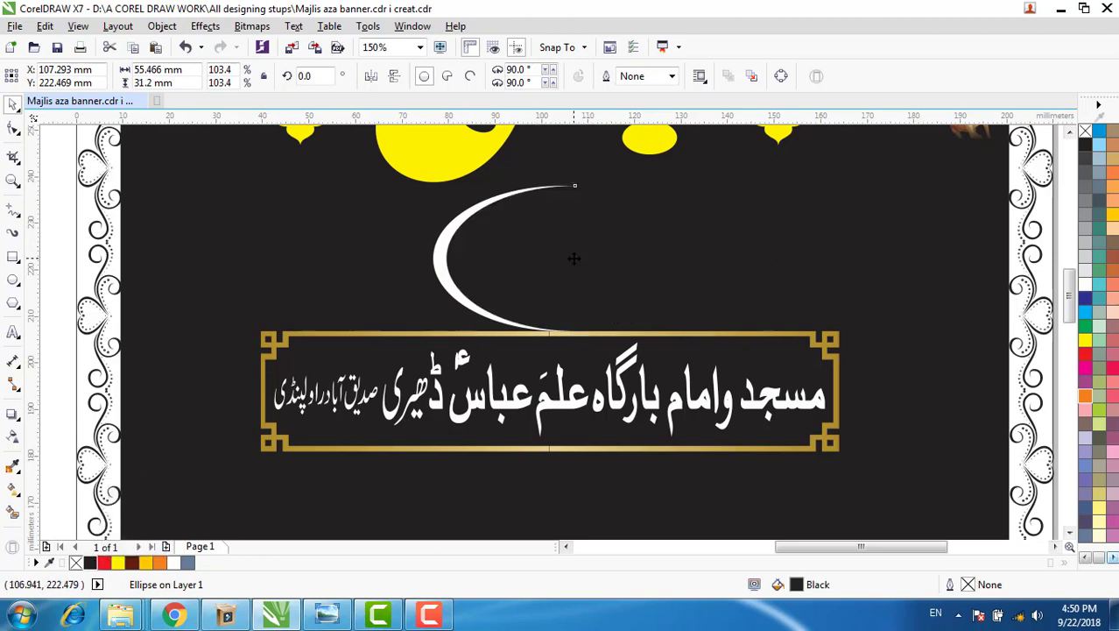
Step: Duplicate the black ellipse slightly to the right, fill the copy white and send it one level back to complete an oval ring
{"action": "left_click_drag", "start_coordinate": [575, 258], "coordinate": [562, 258]}
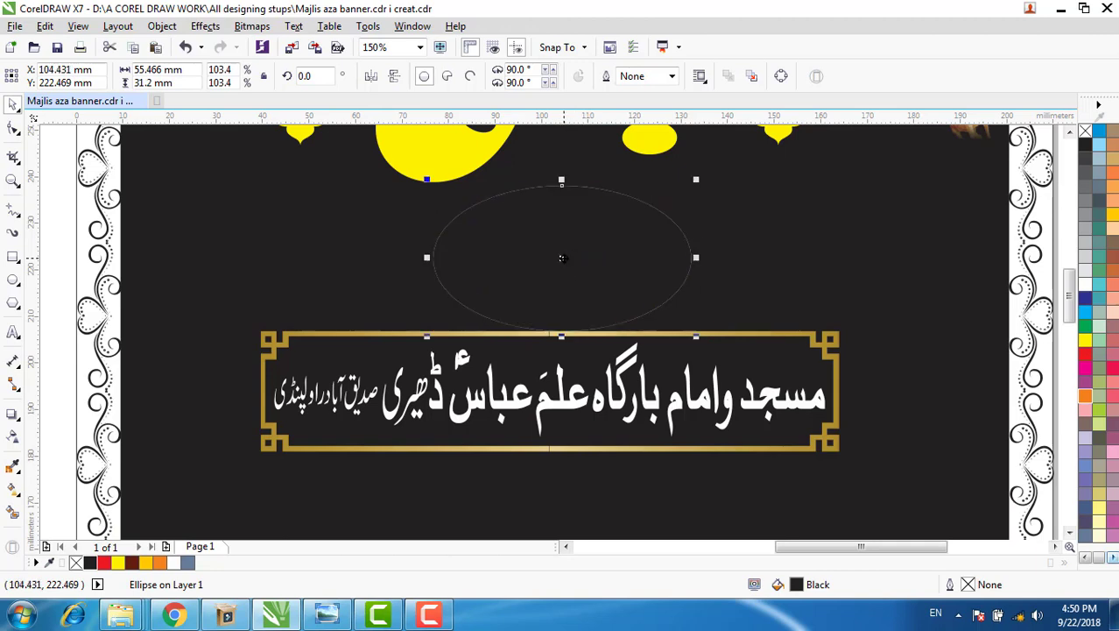
{"action": "key", "text": "ctrl+z"}
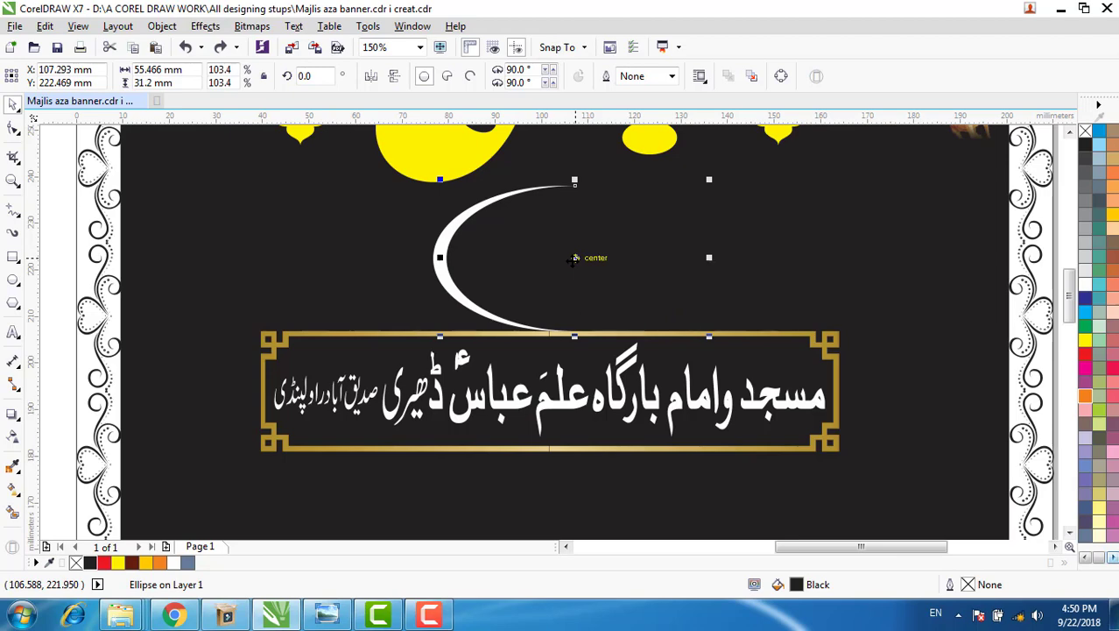
{"action": "left_click_drag", "start_coordinate": [574, 258], "coordinate": [592, 262]}
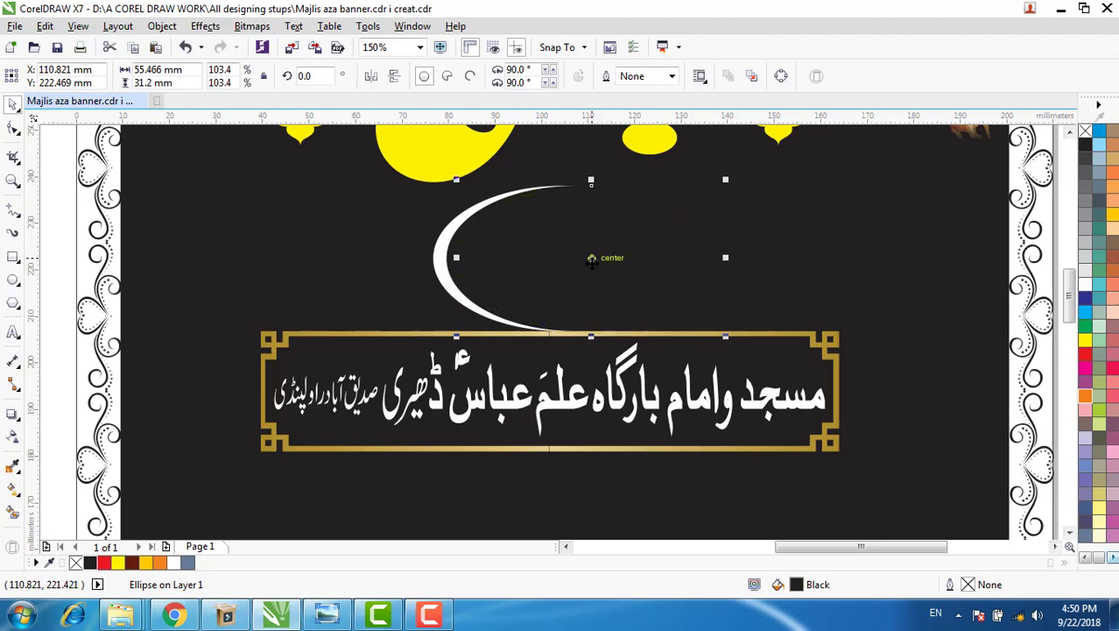
{"action": "left_click", "coordinate": [174, 562]}
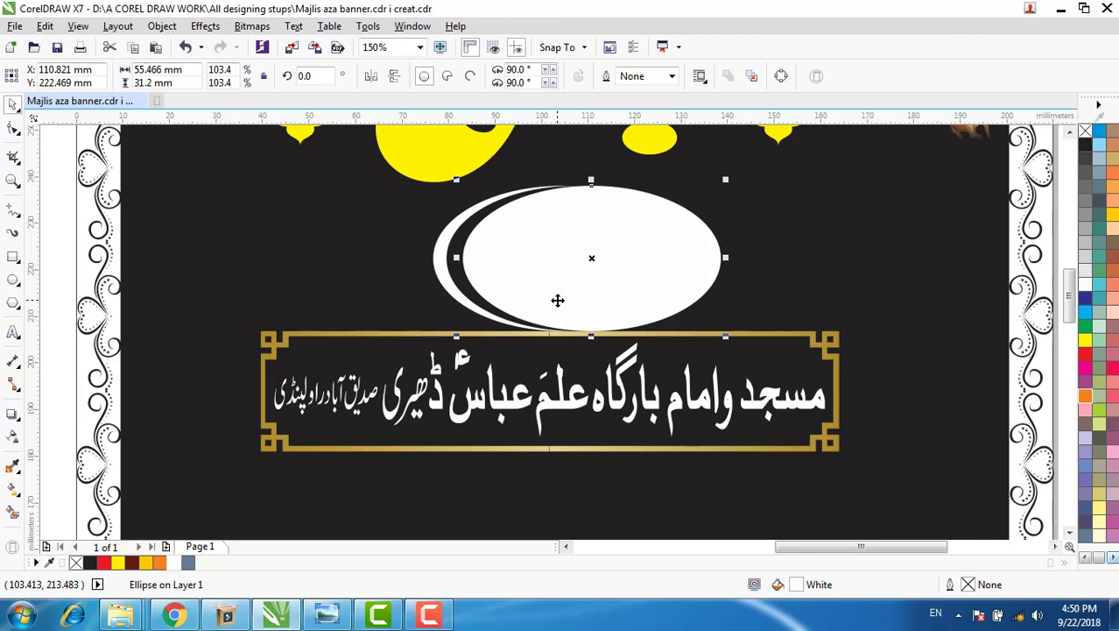
{"action": "key", "text": "ctrl+Page_Down"}
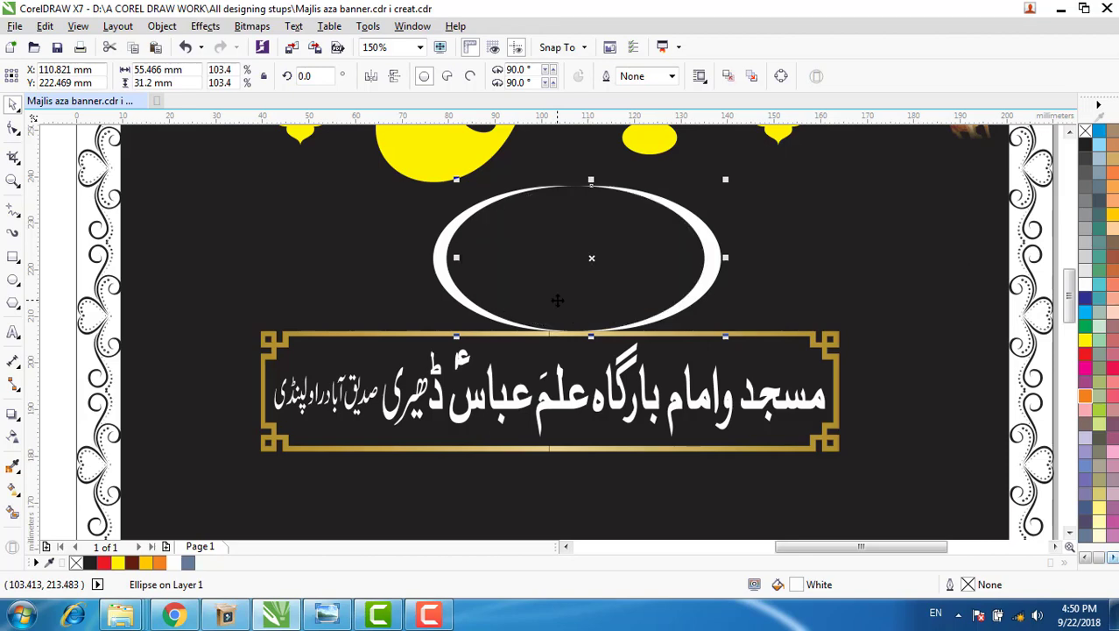
Step: Copy the "بمقام" text from the prepared artwork into the oval ring and fill it white
{"action": "scroll", "coordinate": [555, 295], "scroll_direction": "down", "scroll_amount": 2}
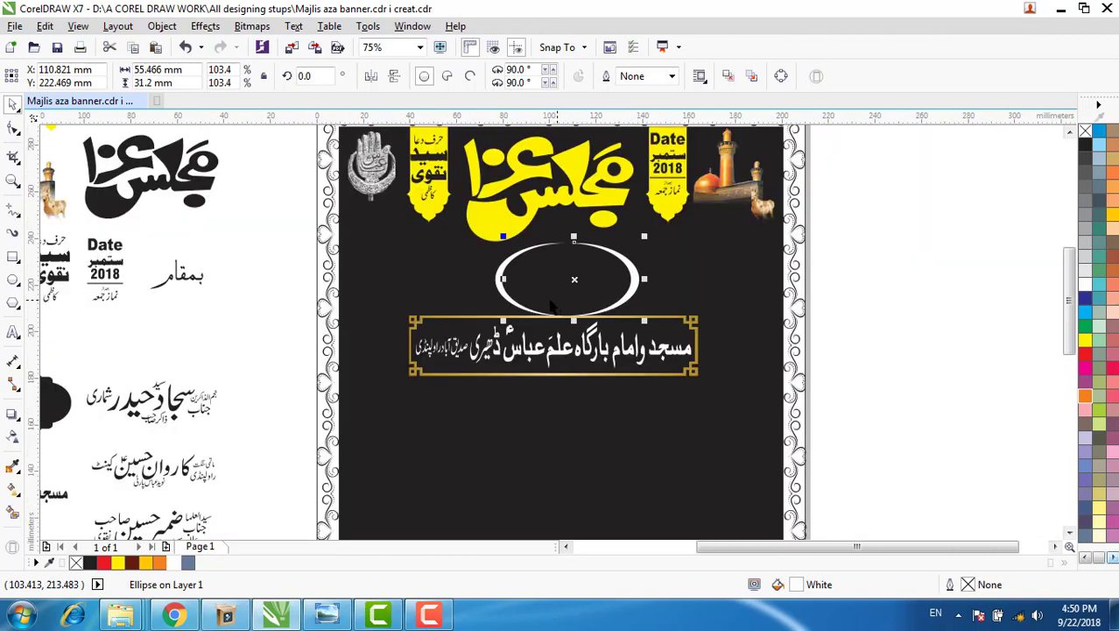
{"action": "left_click", "coordinate": [243, 341]}
{"action": "left_click", "coordinate": [182, 277]}
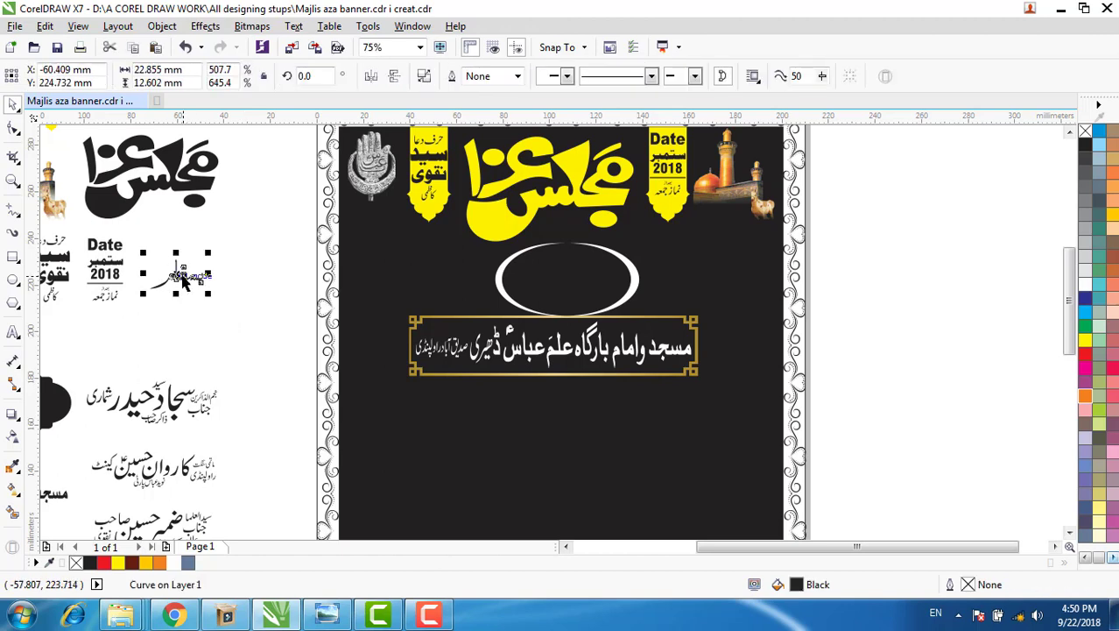
{"action": "left_click_drag", "start_coordinate": [180, 275], "coordinate": [565, 279]}
{"action": "left_click", "coordinate": [176, 562]}
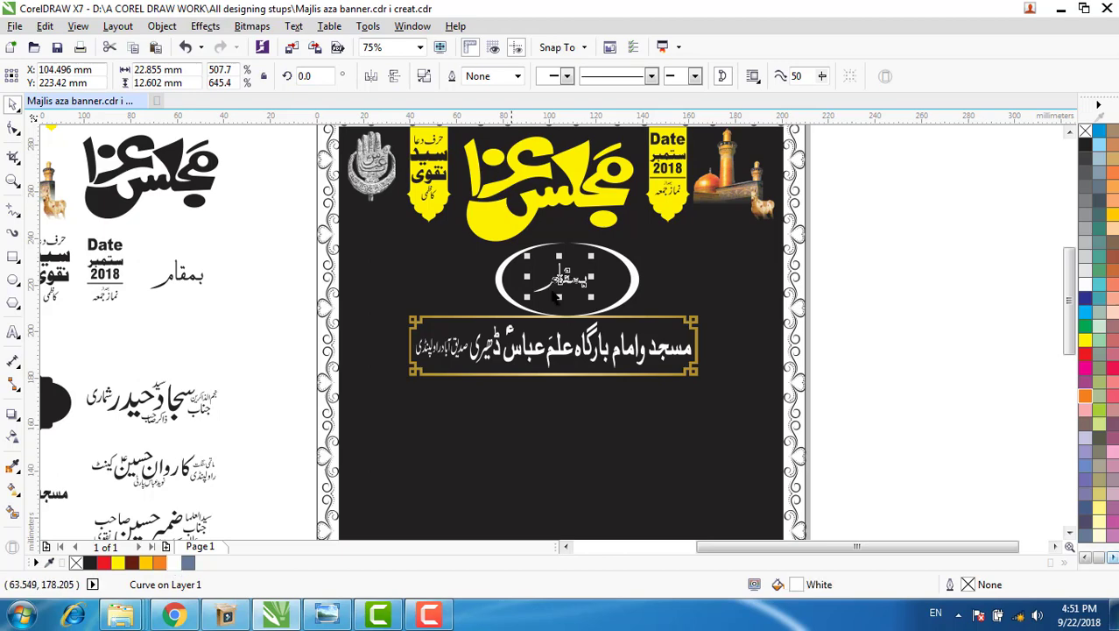
Step: Enlarge the "بمقام" text to about 39.3 × 21.7 mm and centre it inside the oval ring
{"action": "scroll", "coordinate": [584, 279], "scroll_direction": "up", "scroll_amount": 2}
{"action": "left_click_drag", "start_coordinate": [588, 251], "coordinate": [659, 225]}
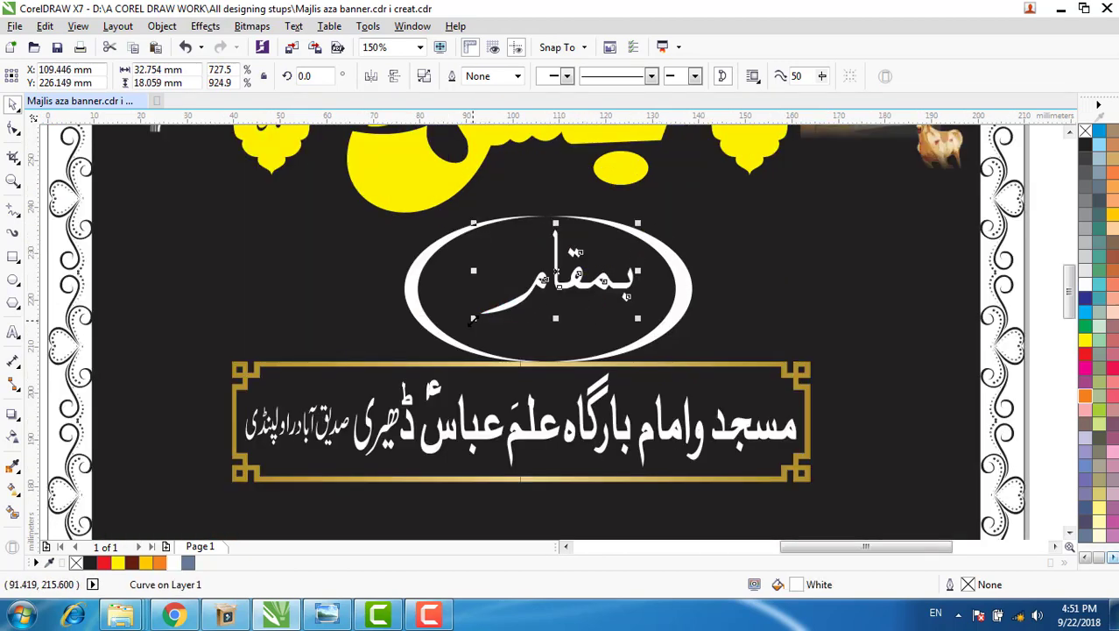
{"action": "left_click_drag", "start_coordinate": [473, 320], "coordinate": [444, 358]}
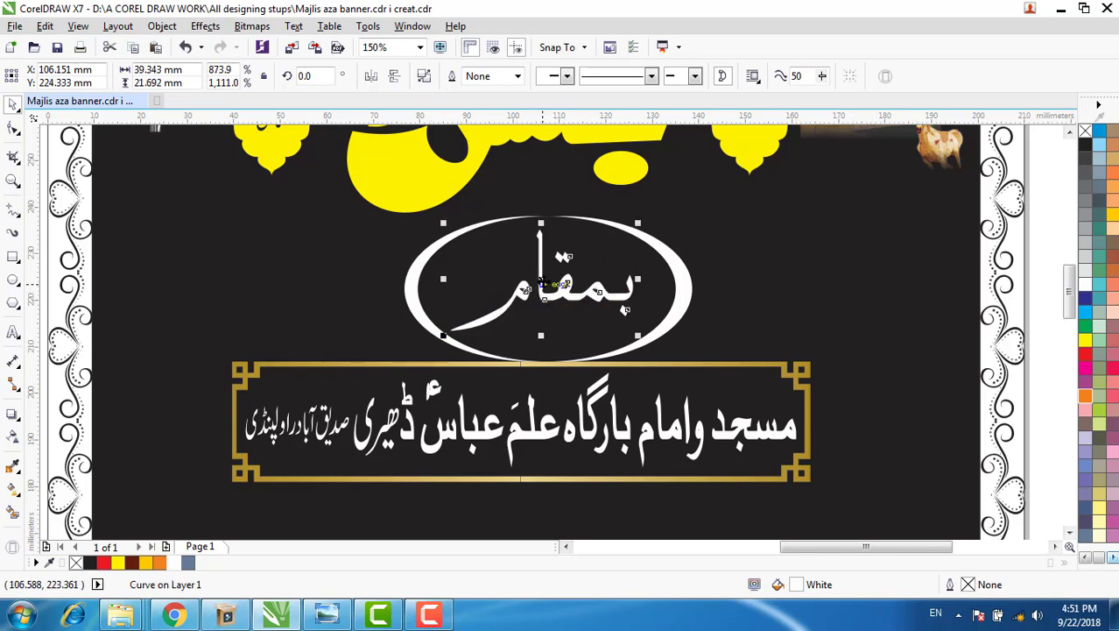
{"action": "mouse_move", "coordinate": [543, 253]}
{"action": "left_mouse_down"}
{"action": "mouse_move", "coordinate": [561, 257]}
{"action": "mouse_move", "coordinate": [552, 263]}
{"action": "left_mouse_up"}
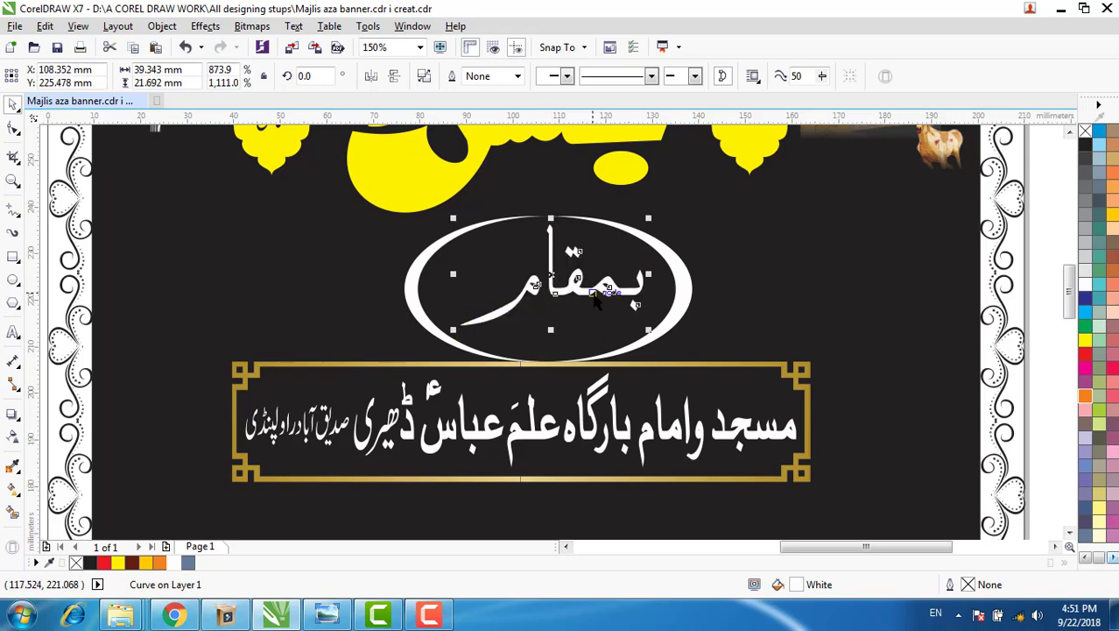
{"action": "left_click_drag", "start_coordinate": [555, 272], "coordinate": [555, 285]}
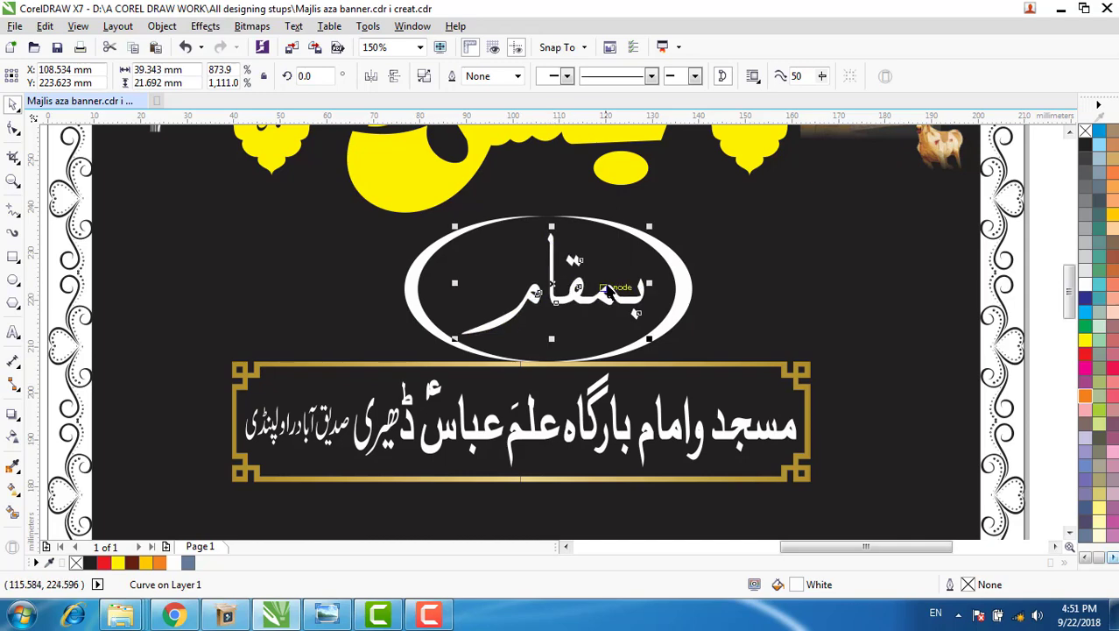
Step: Place the red flag image from the prepared artwork at the right end of the gold frame
{"action": "scroll", "coordinate": [613, 302], "scroll_direction": "down", "scroll_amount": 2}
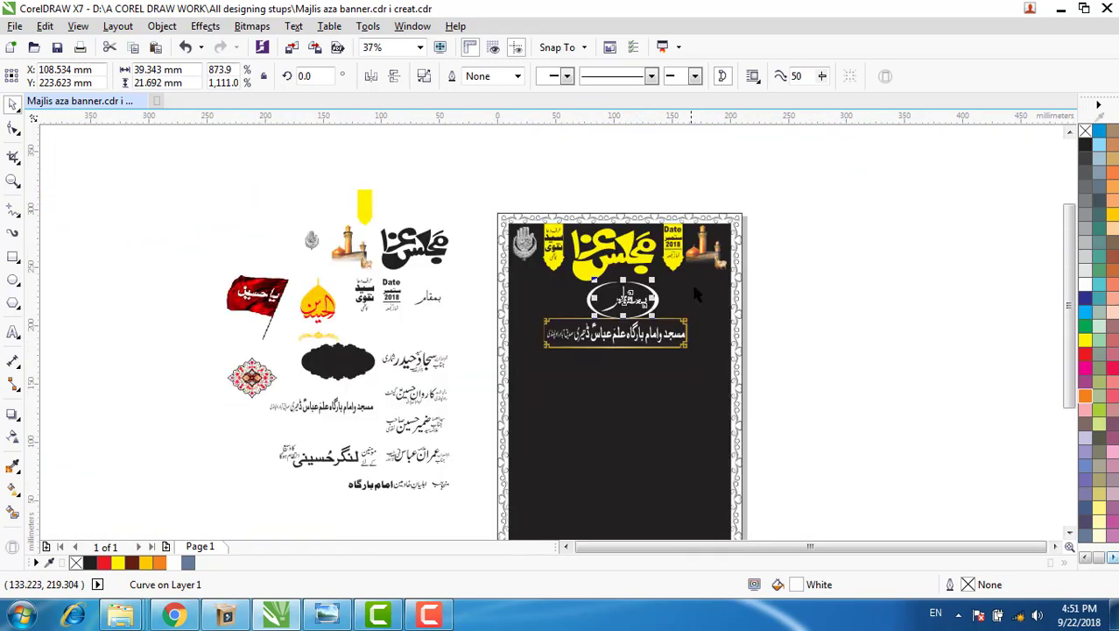
{"action": "left_click", "coordinate": [802, 291]}
{"action": "left_click_drag", "start_coordinate": [264, 298], "coordinate": [743, 337]}
{"action": "scroll", "coordinate": [743, 337], "scroll_direction": "up", "scroll_amount": 1}
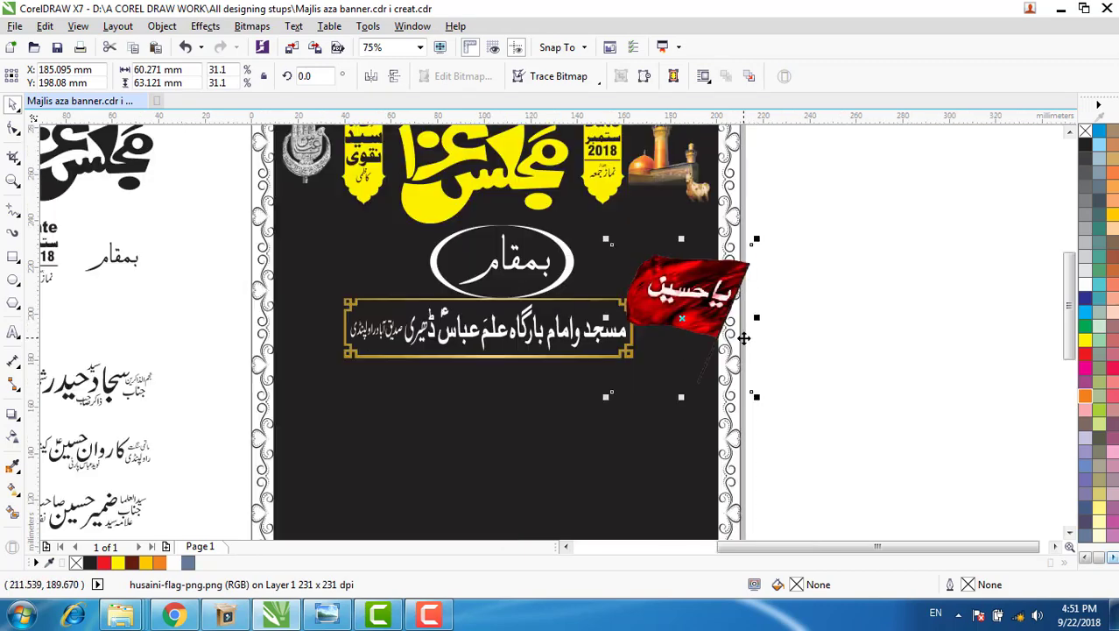
Step: Rotate the red flag image counterclockwise to about 41.4°
{"action": "scroll", "coordinate": [741, 326], "scroll_direction": "up", "scroll_amount": 1}
{"action": "left_click", "coordinate": [634, 309]}
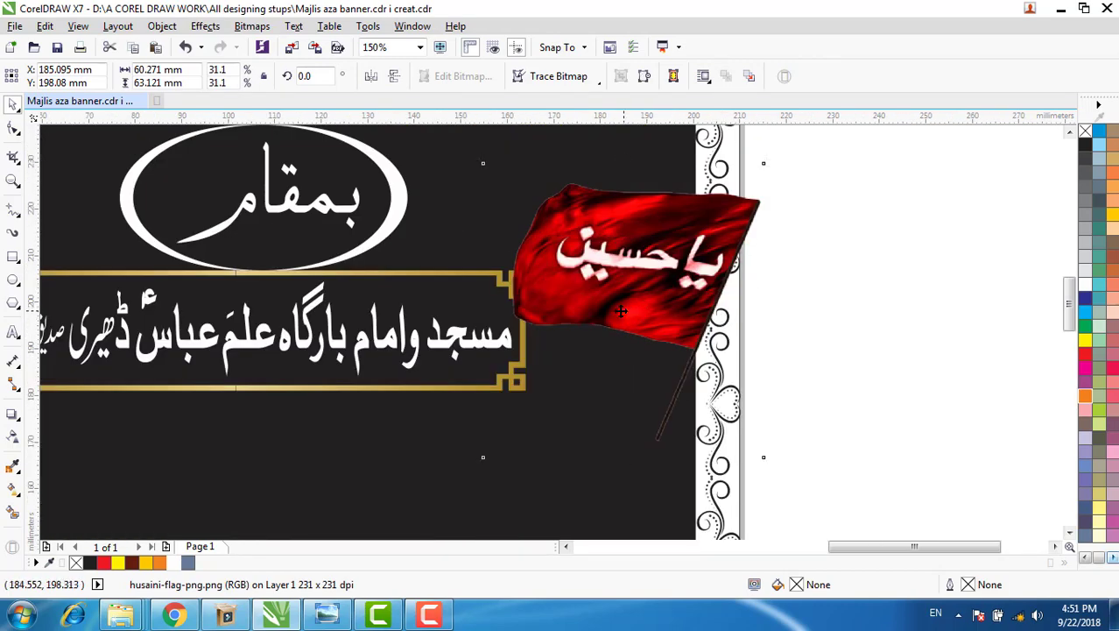
{"action": "left_click_drag", "start_coordinate": [772, 161], "coordinate": [678, 166]}
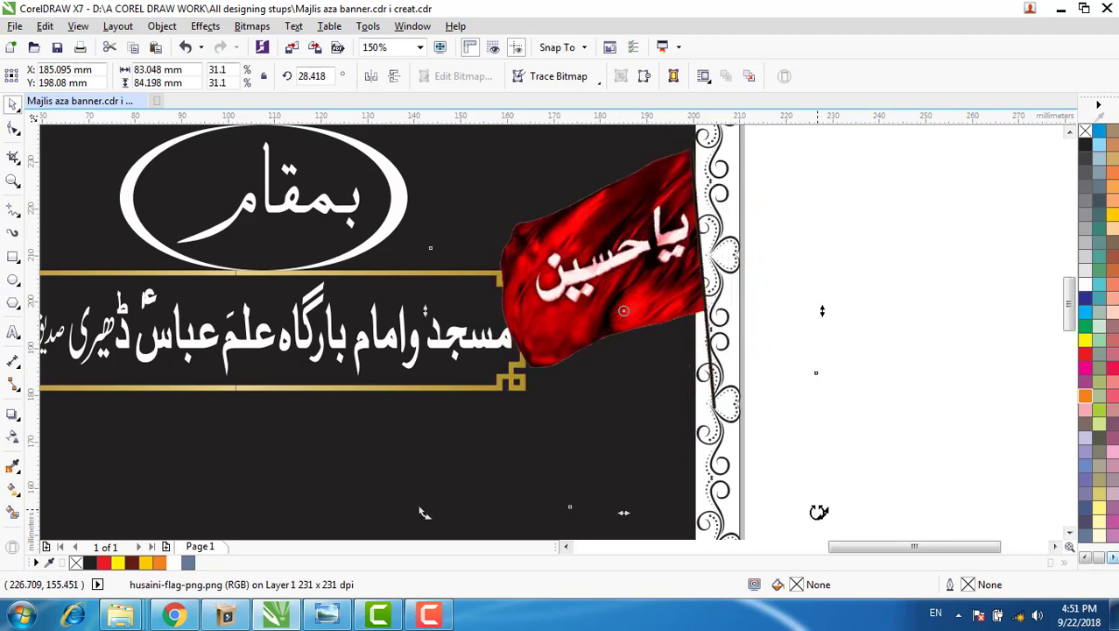
{"action": "left_click_drag", "start_coordinate": [819, 511], "coordinate": [848, 455]}
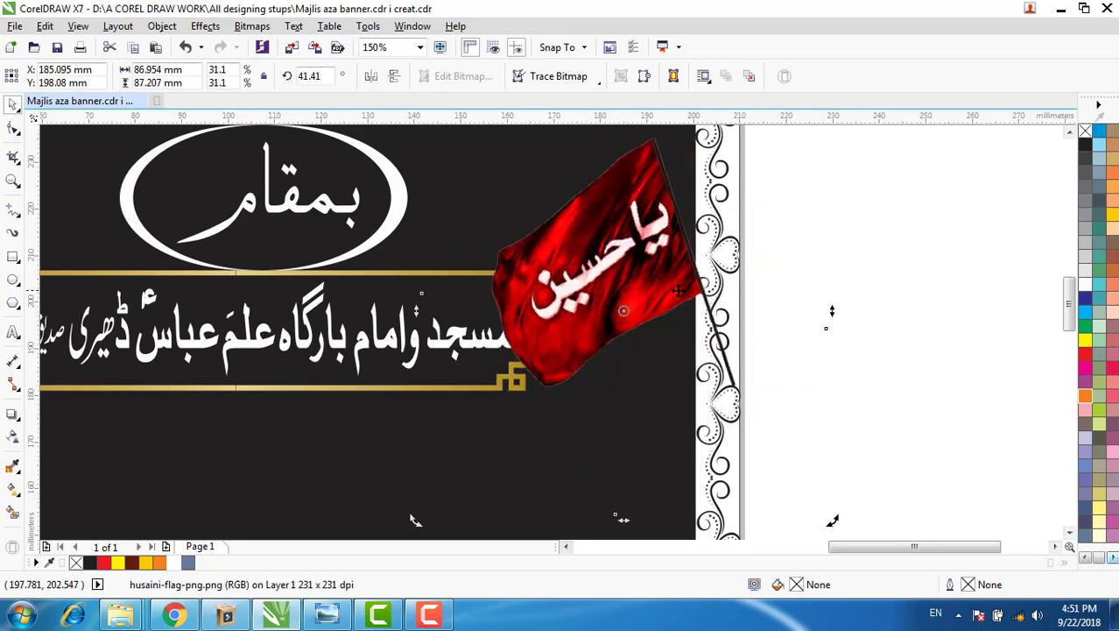
Step: Shift the flag up and to the left, then shrink it to about 74.6 × 74.8 mm, clear of the venue text
{"action": "left_click_drag", "start_coordinate": [679, 292], "coordinate": [650, 272]}
{"action": "scroll", "coordinate": [649, 272], "scroll_direction": "down", "scroll_amount": 2}
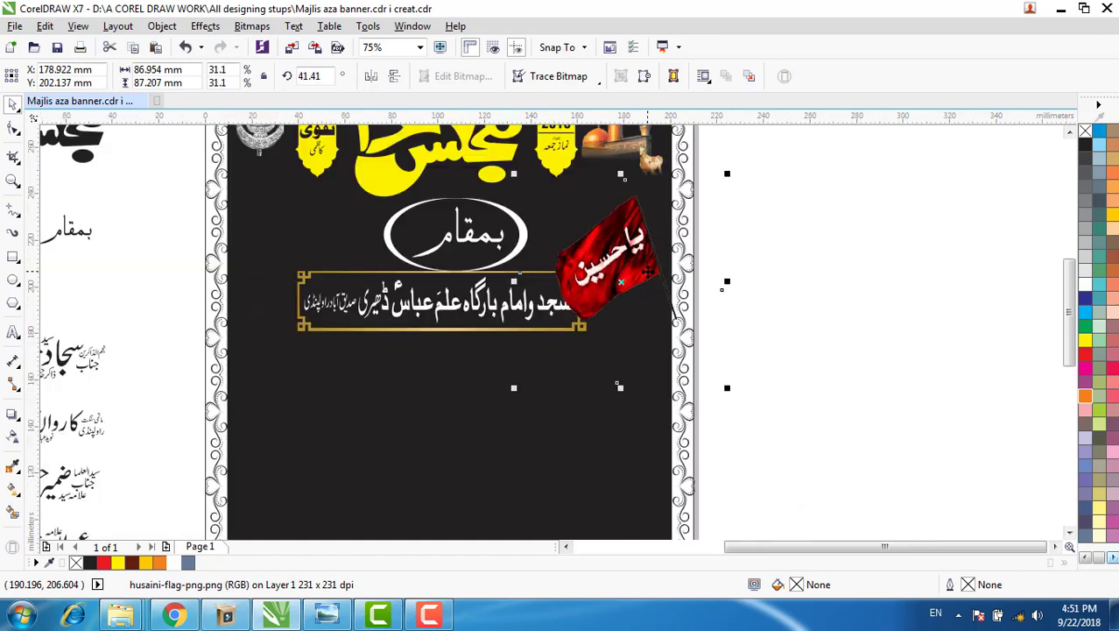
{"action": "left_click_drag", "start_coordinate": [514, 389], "coordinate": [543, 359]}
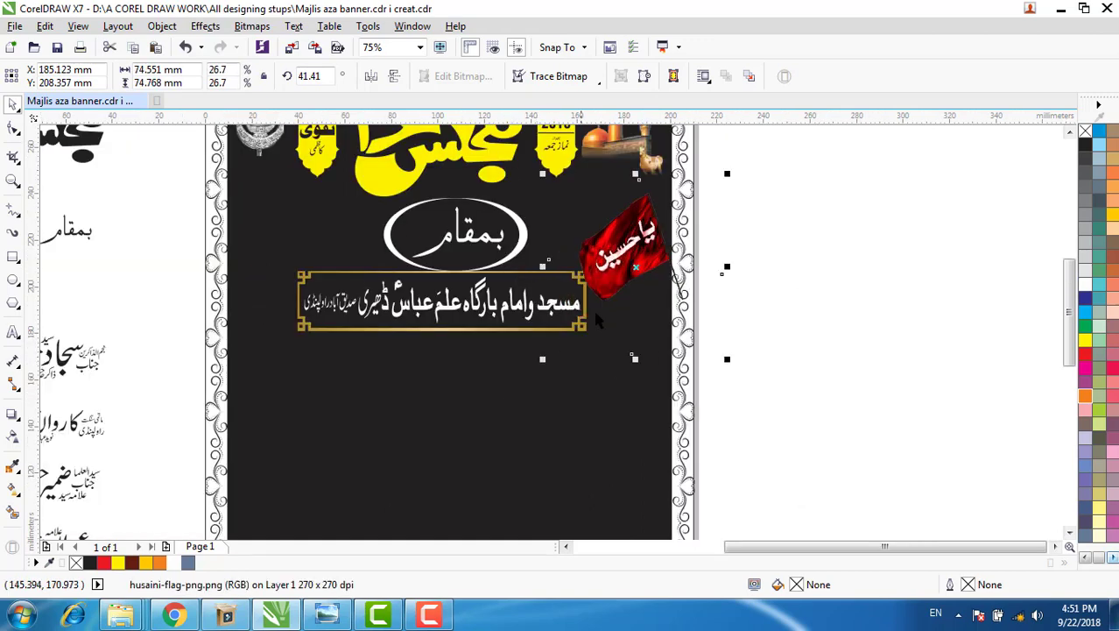
Step: Move the red flag further up and left, then shrink it to about 67.5 × 67.7 mm beside the oval
{"action": "left_click_drag", "start_coordinate": [685, 342], "coordinate": [670, 324]}
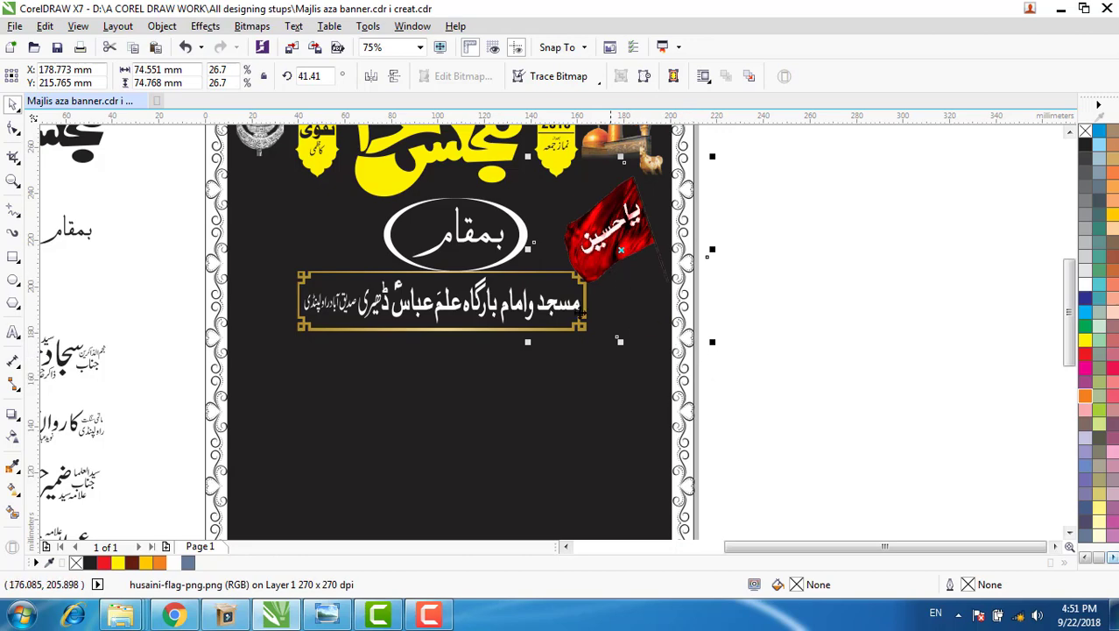
{"action": "left_click_drag", "start_coordinate": [527, 343], "coordinate": [543, 325]}
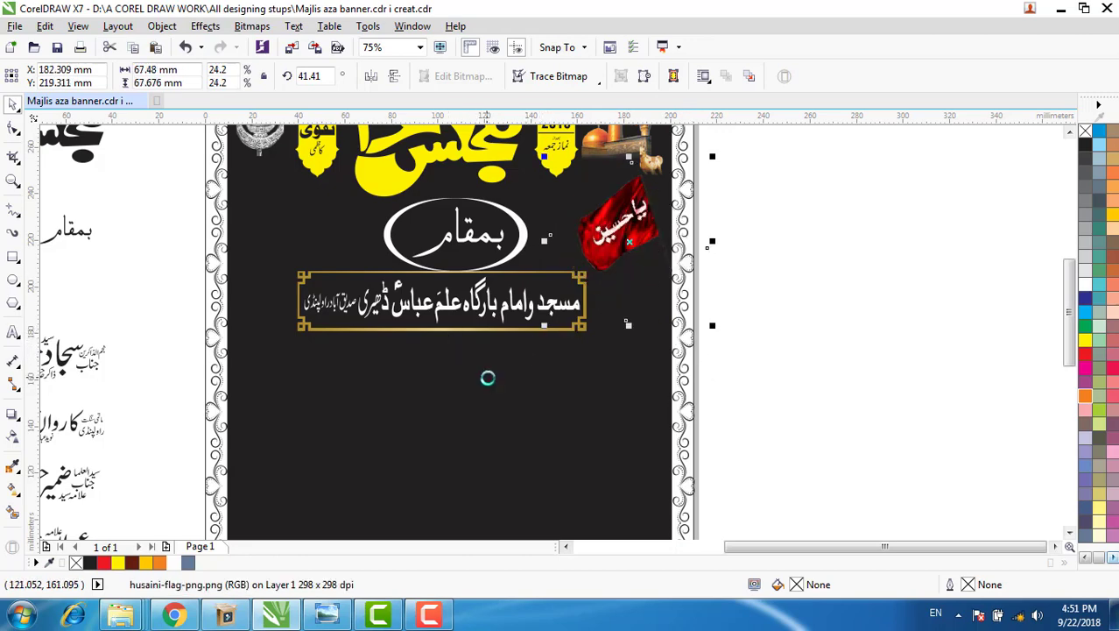
Step: Place a copy of the yellow dome calligraphy below the hand emblem and enlarge it to about 33.2 × 44.6 mm
{"action": "scroll", "coordinate": [488, 378], "scroll_direction": "down", "scroll_amount": 2}
{"action": "left_click", "coordinate": [166, 308]}
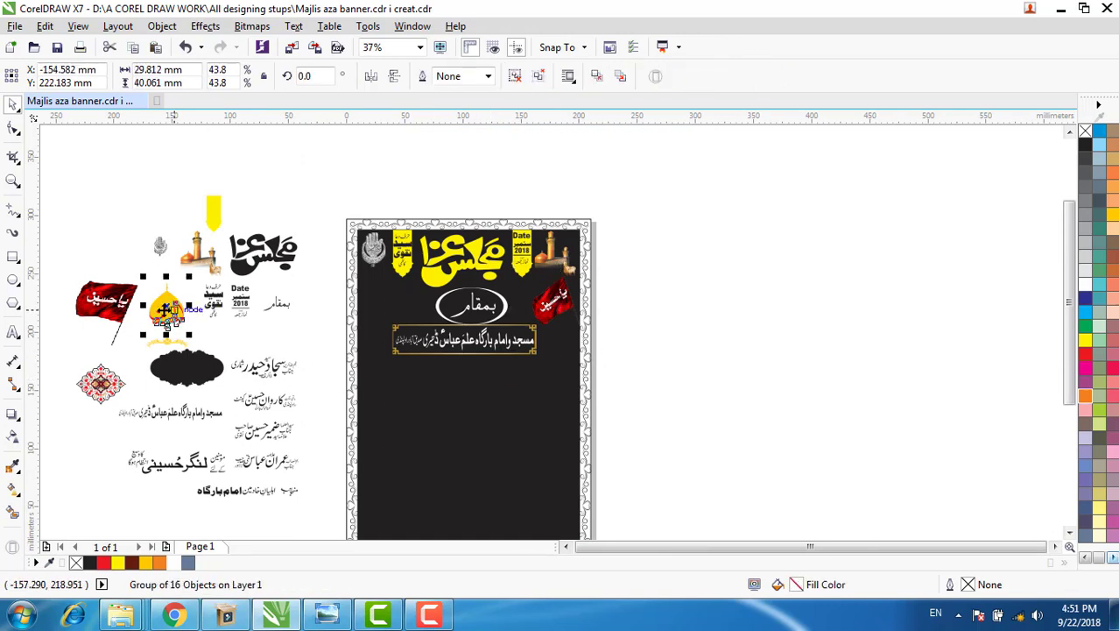
{"action": "left_click_drag", "start_coordinate": [166, 308], "coordinate": [376, 309]}
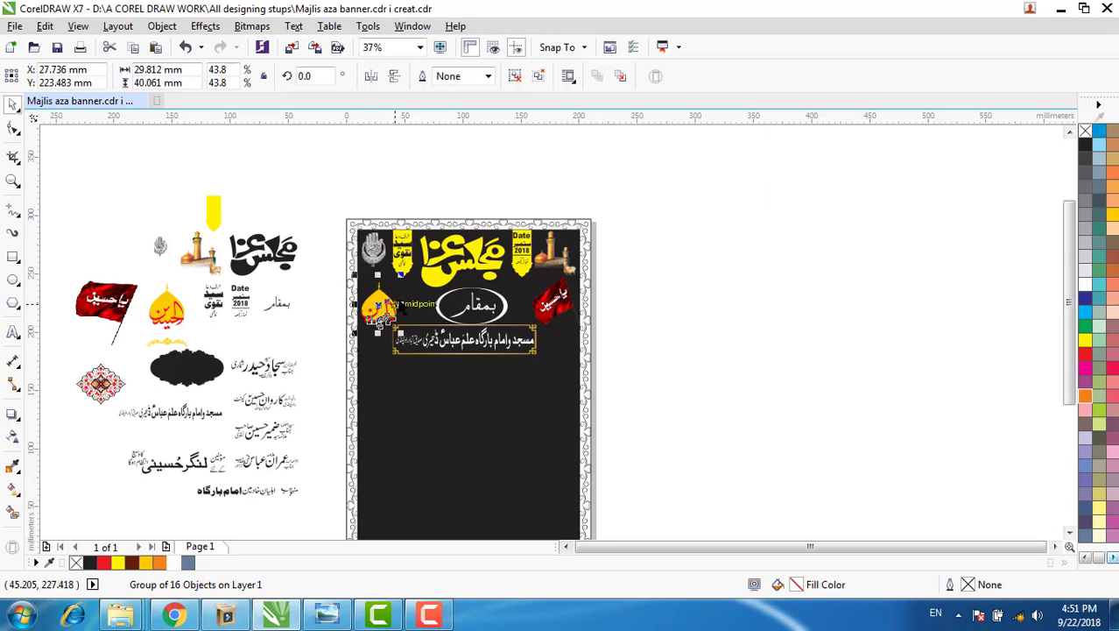
{"action": "scroll", "coordinate": [378, 321], "scroll_direction": "up", "scroll_amount": 2}
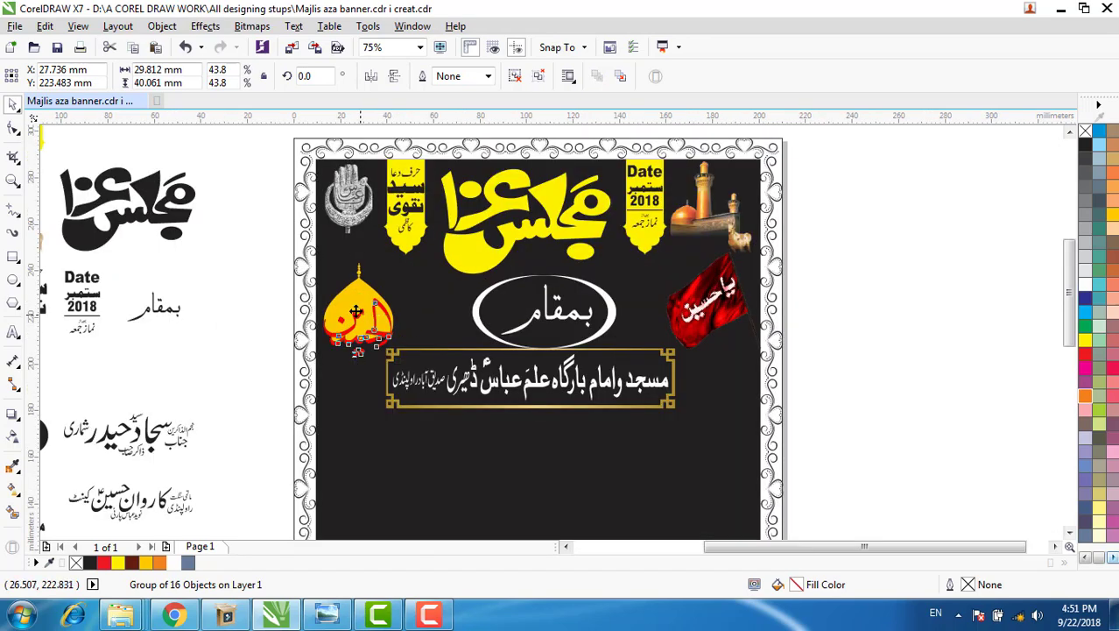
{"action": "left_click_drag", "start_coordinate": [356, 311], "coordinate": [355, 296]}
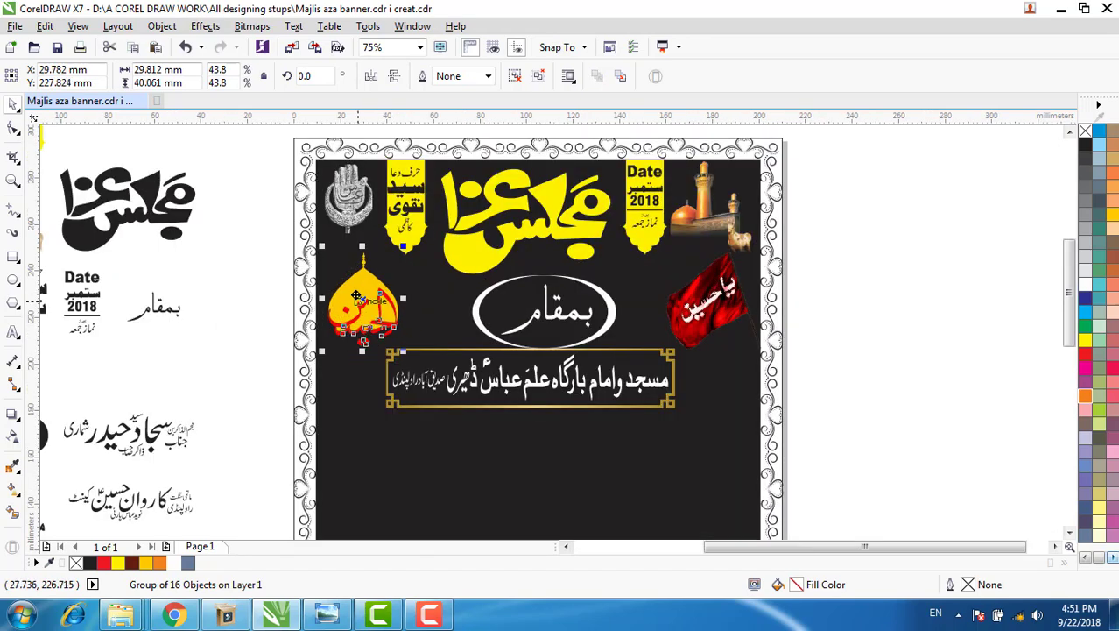
{"action": "scroll", "coordinate": [355, 314], "scroll_direction": "up", "scroll_amount": 2}
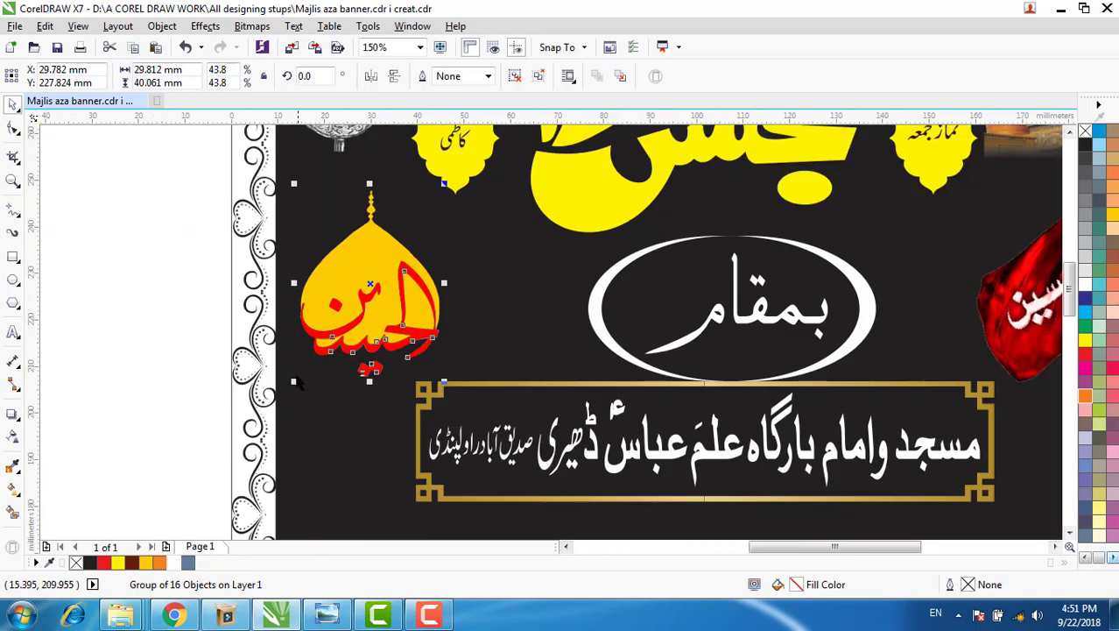
{"action": "left_click_drag", "start_coordinate": [295, 380], "coordinate": [279, 403]}
{"action": "scroll", "coordinate": [636, 380], "scroll_direction": "down", "scroll_amount": 2}
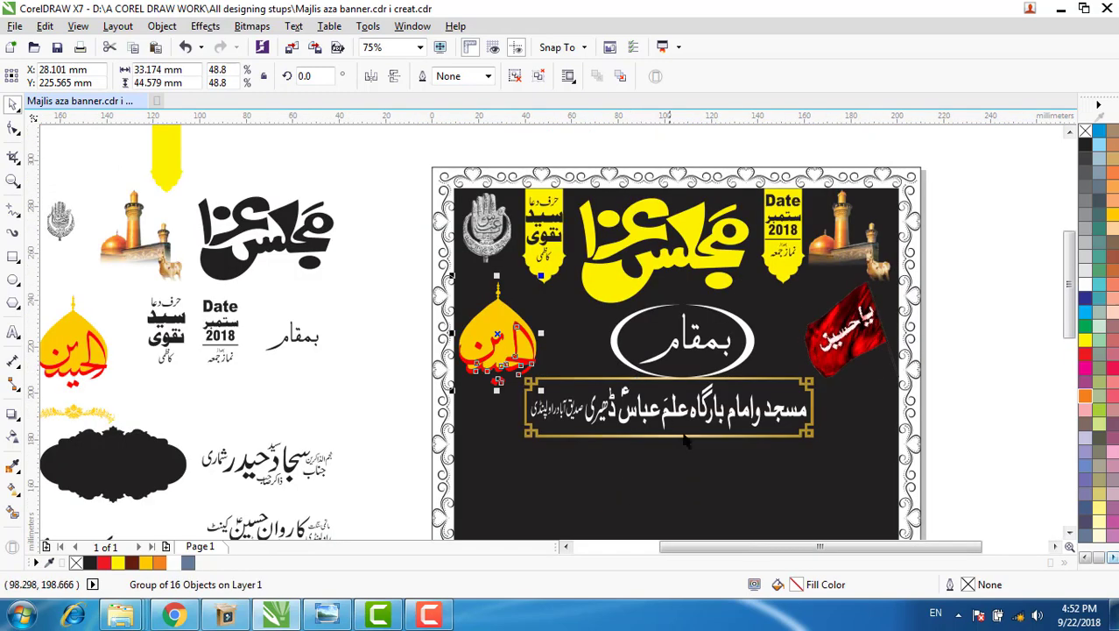
Step: Place a copy of the black scalloped cartouche below the dome calligraphy and give it a white 2.836 pt outline
{"action": "scroll", "coordinate": [701, 444], "scroll_direction": "right", "scroll_amount": 2}
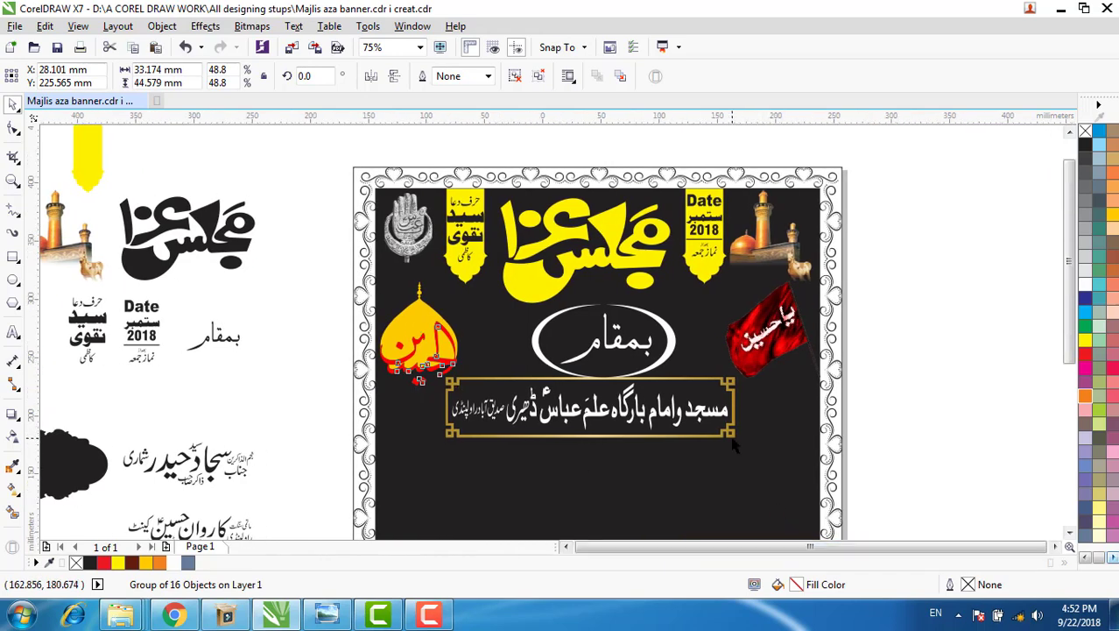
{"action": "scroll", "coordinate": [734, 444], "scroll_direction": "down", "scroll_amount": 2}
{"action": "left_click", "coordinate": [981, 304]}
{"action": "left_click_drag", "start_coordinate": [1069, 281], "coordinate": [998, 327]}
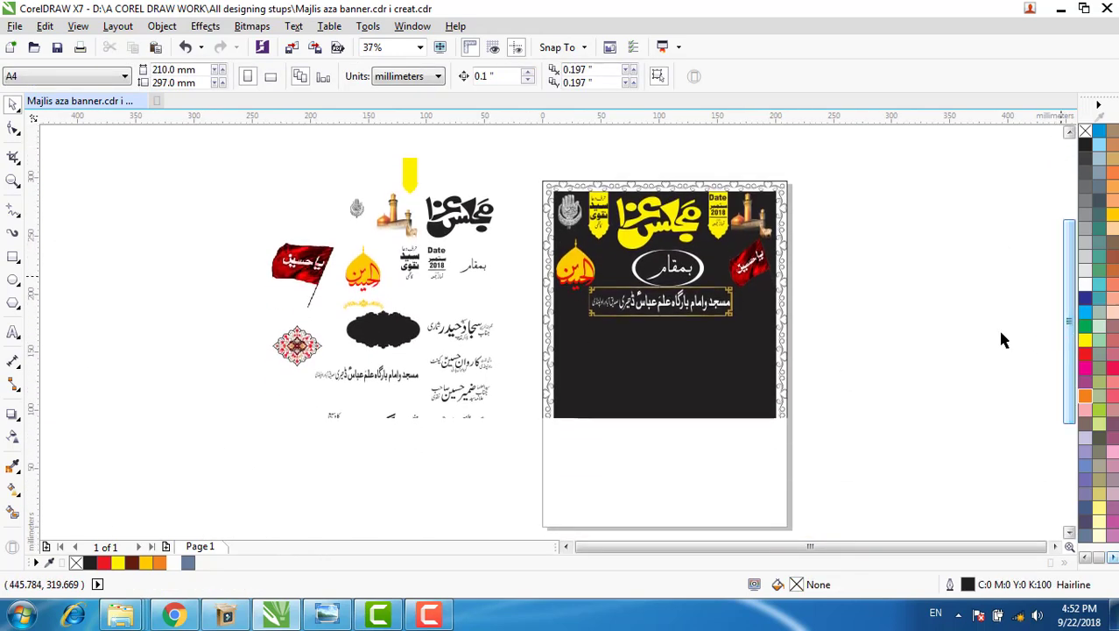
{"action": "left_click", "coordinate": [387, 333]}
{"action": "left_click_drag", "start_coordinate": [383, 329], "coordinate": [596, 347]}
{"action": "scroll", "coordinate": [638, 346], "scroll_direction": "up", "scroll_amount": 2}
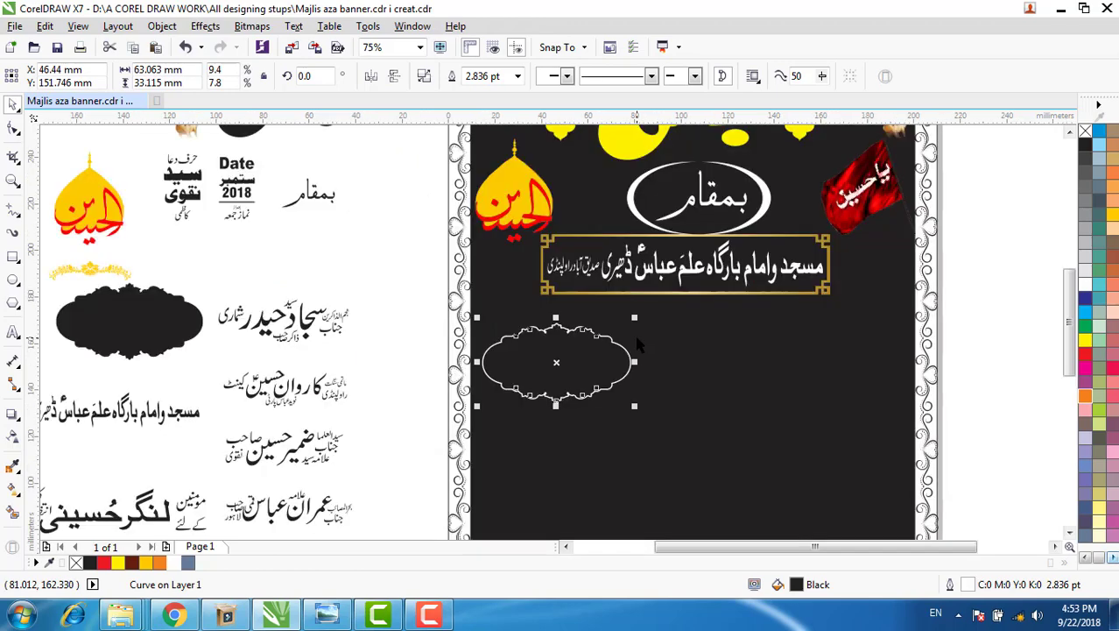
Step: Fill the scalloped cartouche with red and position it on the black panel below the gold frame's left end
{"action": "left_click", "coordinate": [562, 376]}
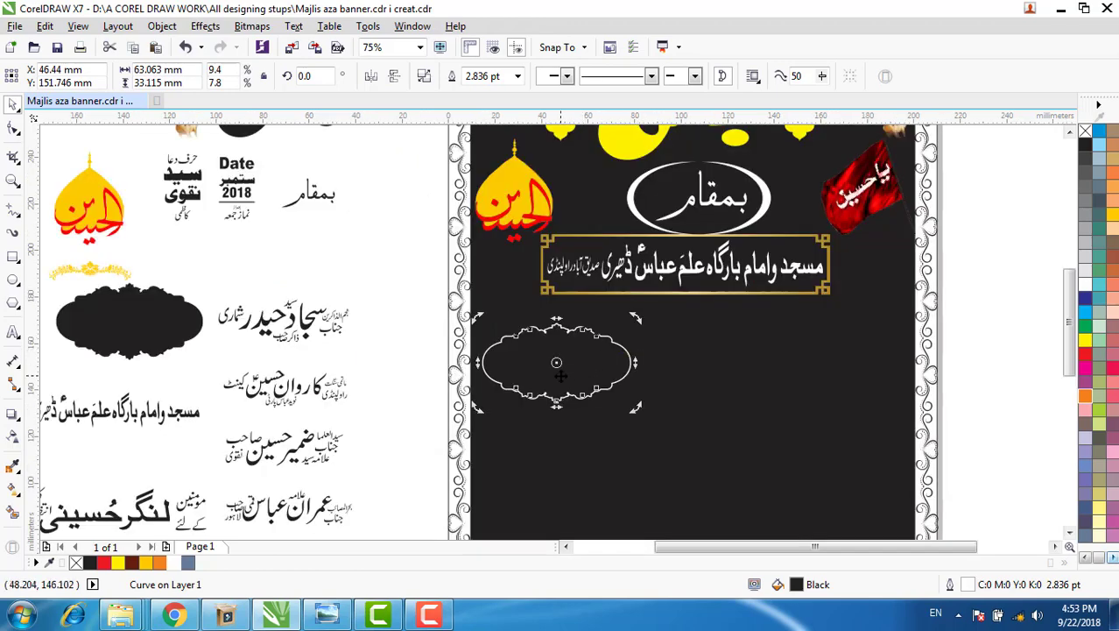
{"action": "left_click_drag", "start_coordinate": [557, 375], "coordinate": [449, 369]}
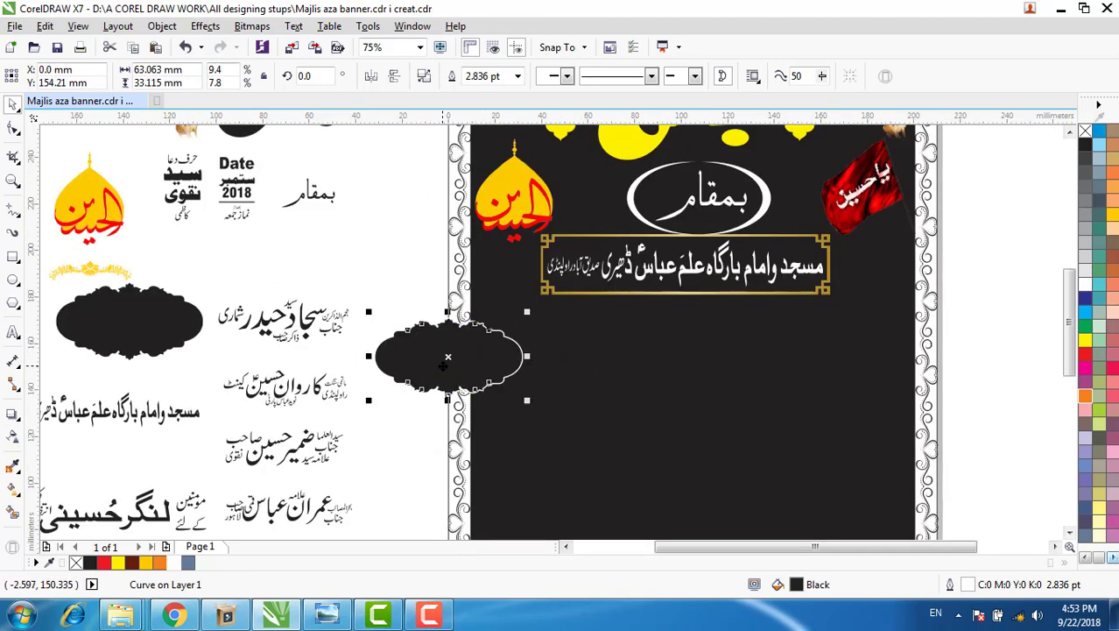
{"action": "left_click", "coordinate": [103, 562]}
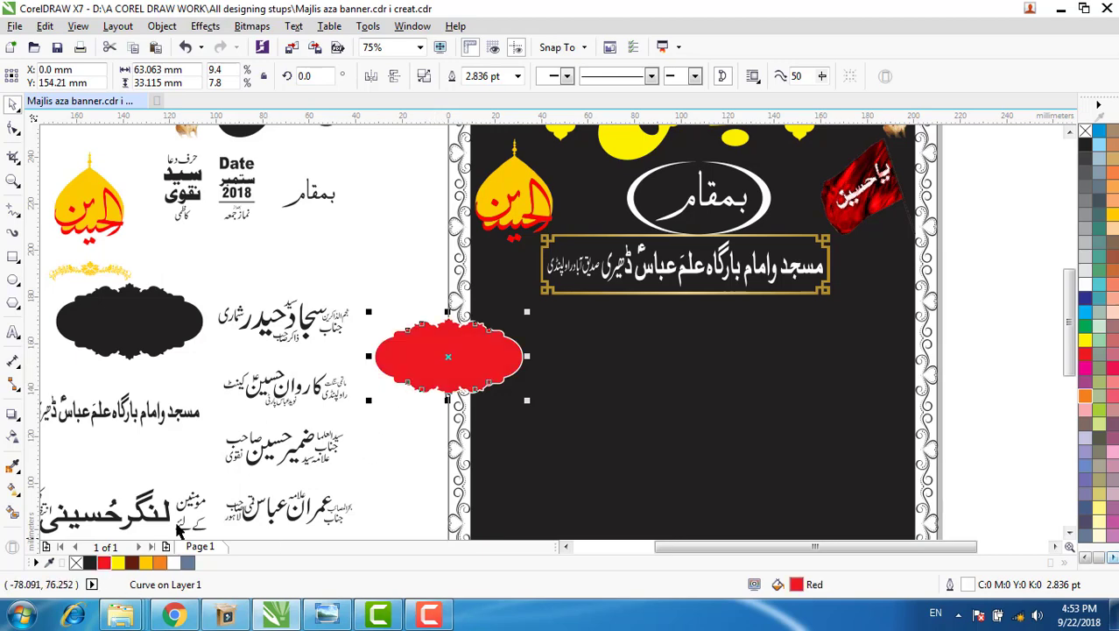
{"action": "left_click_drag", "start_coordinate": [451, 356], "coordinate": [554, 351]}
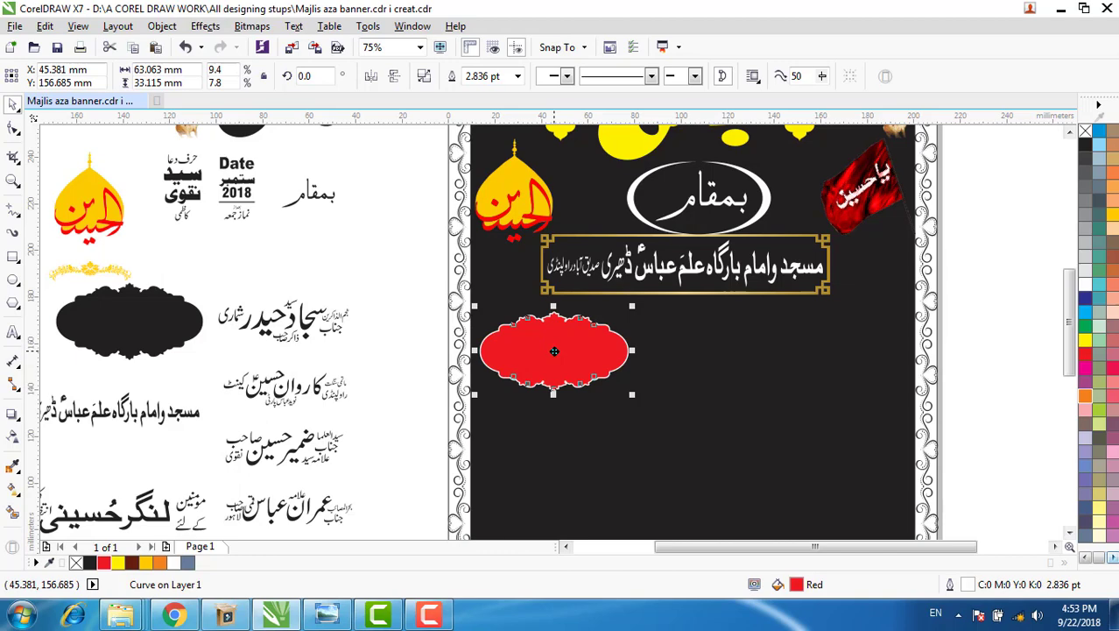
Step: Enlarge the red cartouche to about 75.6 × 39.7 mm and place a level duplicate at the panel's right side
{"action": "left_click_drag", "start_coordinate": [631, 394], "coordinate": [660, 411]}
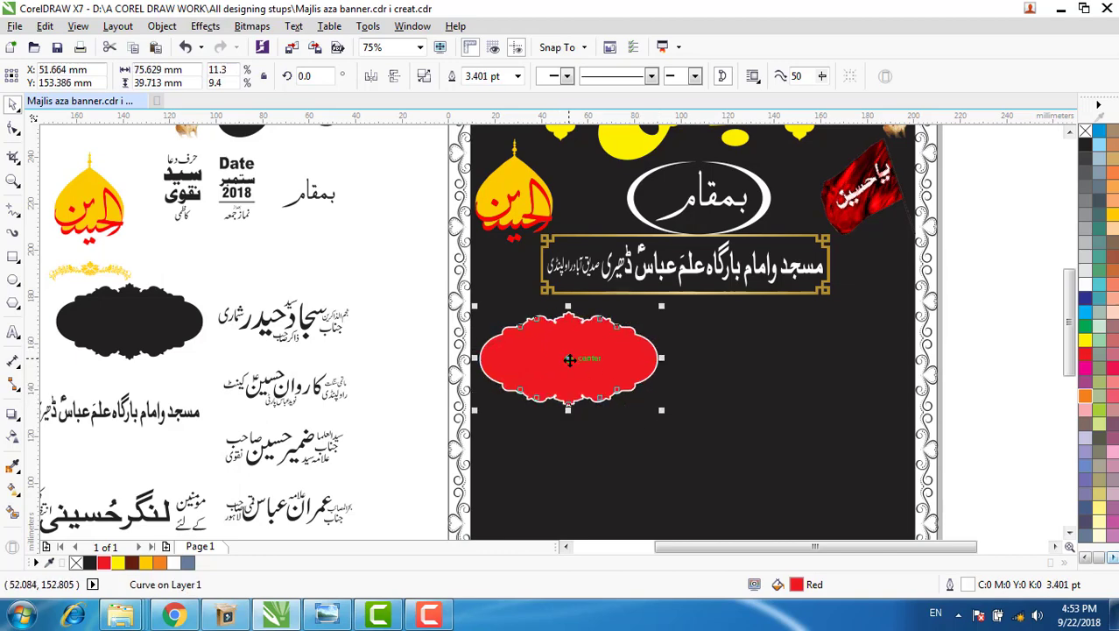
{"action": "left_click_drag", "start_coordinate": [570, 360], "coordinate": [815, 387]}
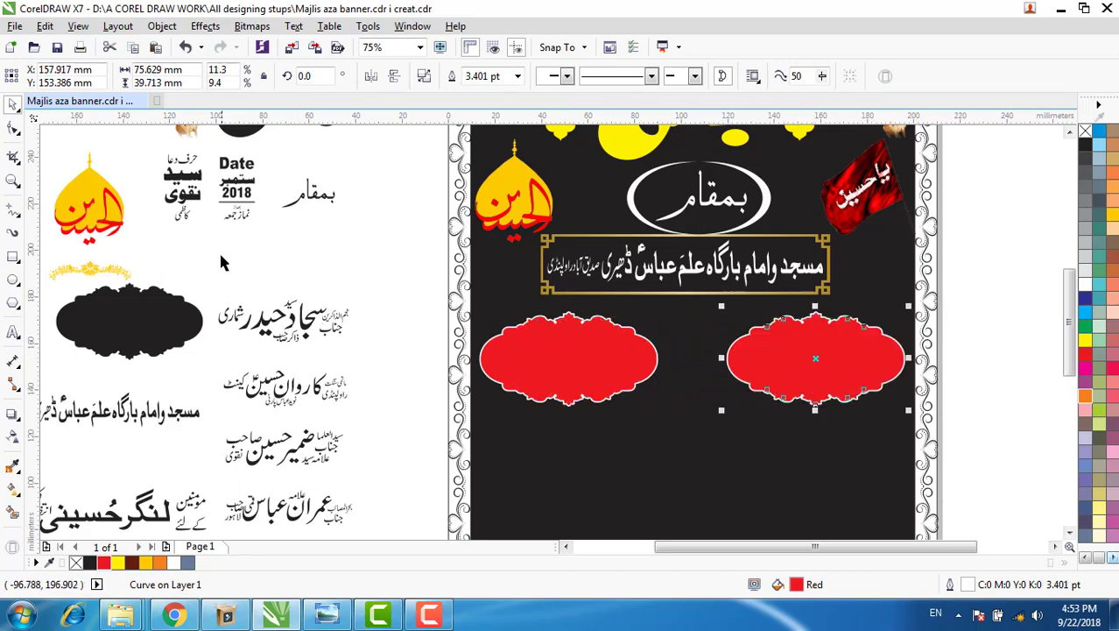
Step: Place a copy of the yellow floral ornament inside the left cartouche and centre it just under the top edge
{"action": "left_click_drag", "start_coordinate": [91, 275], "coordinate": [567, 323]}
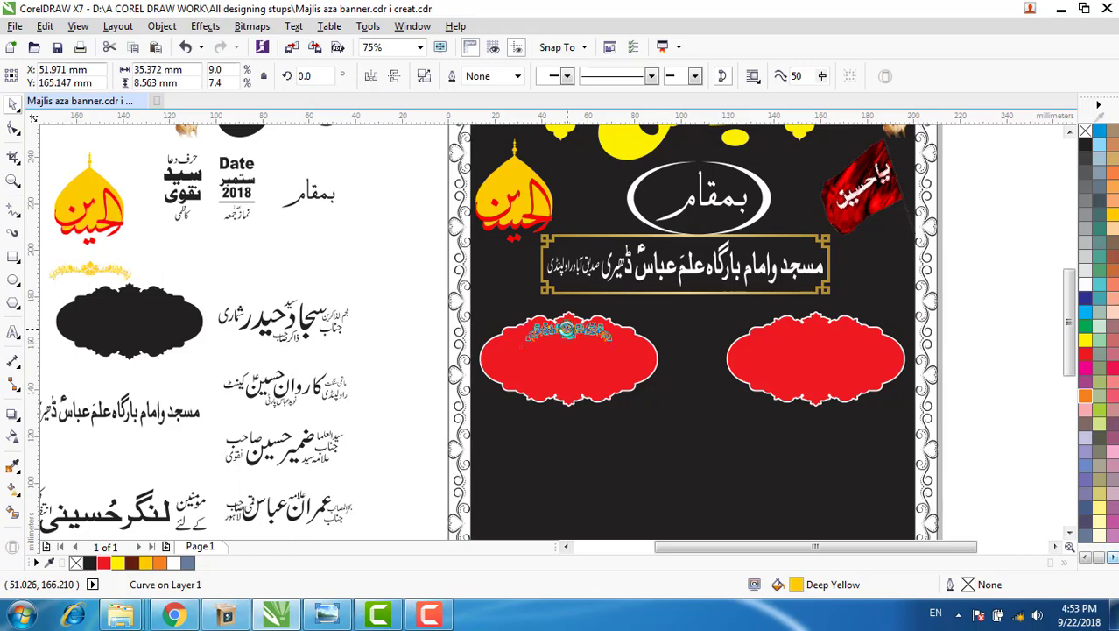
{"action": "scroll", "coordinate": [569, 324], "scroll_direction": "up", "scroll_amount": 5}
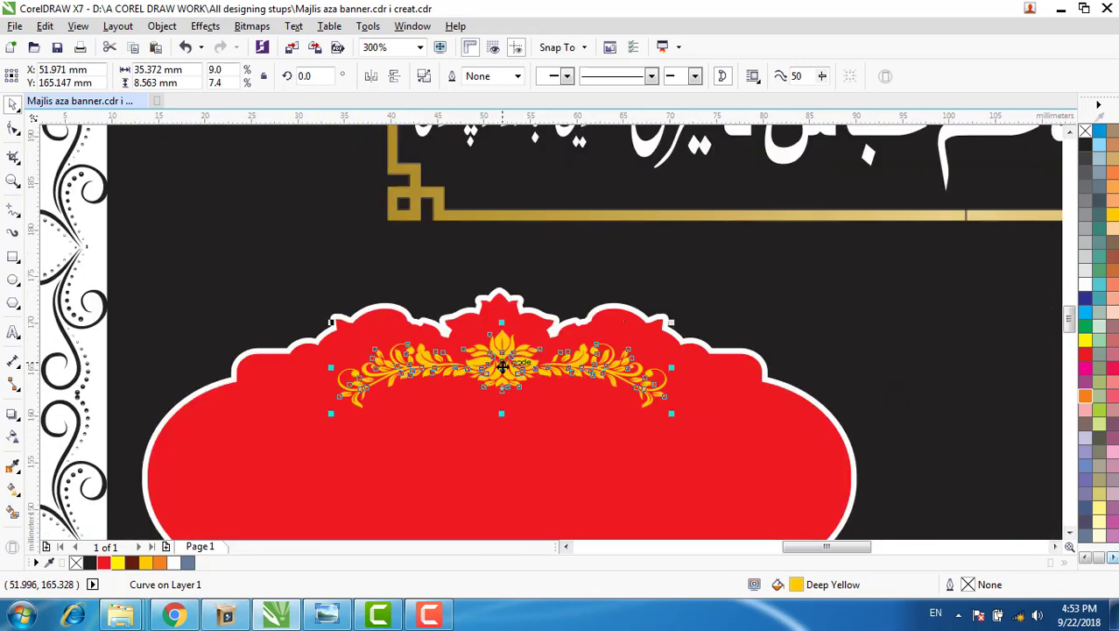
{"action": "mouse_move", "coordinate": [502, 366]}
{"action": "left_mouse_down"}
{"action": "mouse_move", "coordinate": [501, 342]}
{"action": "mouse_move", "coordinate": [487, 373]}
{"action": "left_mouse_up"}
{"action": "scroll", "coordinate": [506, 323], "scroll_direction": "up", "scroll_amount": 2}
{"action": "scroll", "coordinate": [496, 378], "scroll_direction": "down", "scroll_amount": 2}
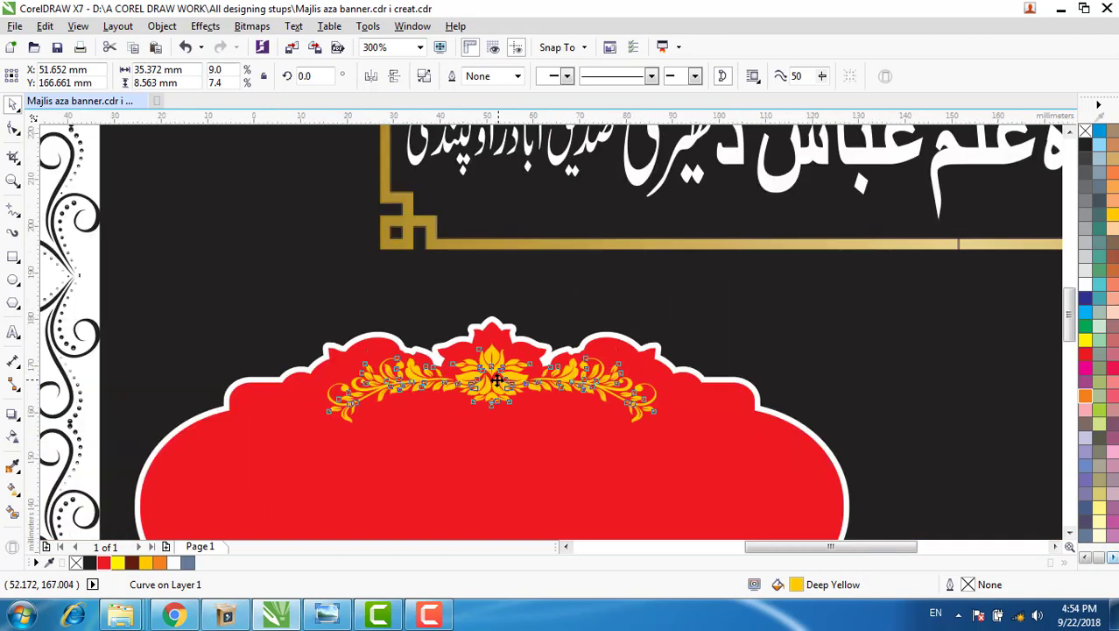
Step: Duplicate the floral ornament horizontally into the same top position inside the right red cartouche
{"action": "scroll", "coordinate": [496, 378], "scroll_direction": "down", "scroll_amount": 2}
{"action": "left_click_drag", "start_coordinate": [742, 549], "coordinate": [788, 552]}
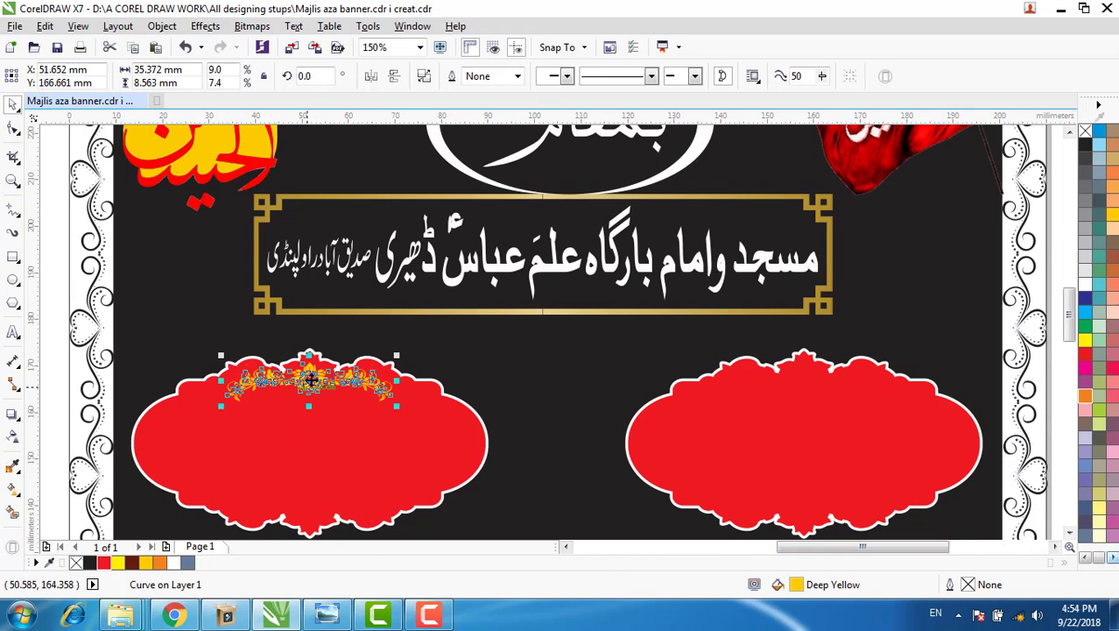
{"action": "left_click_drag", "start_coordinate": [311, 381], "coordinate": [813, 407]}
{"action": "scroll", "coordinate": [812, 412], "scroll_direction": "down", "scroll_amount": 1}
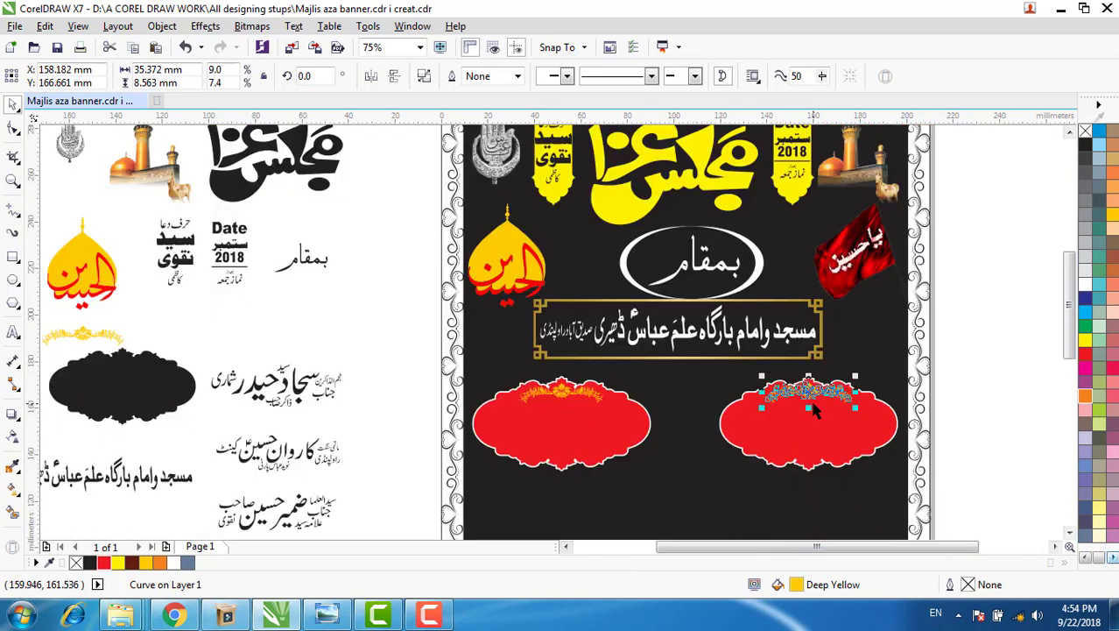
{"action": "scroll", "coordinate": [1045, 344], "scroll_direction": "down", "scroll_amount": 2}
{"action": "left_click", "coordinate": [1026, 347]}
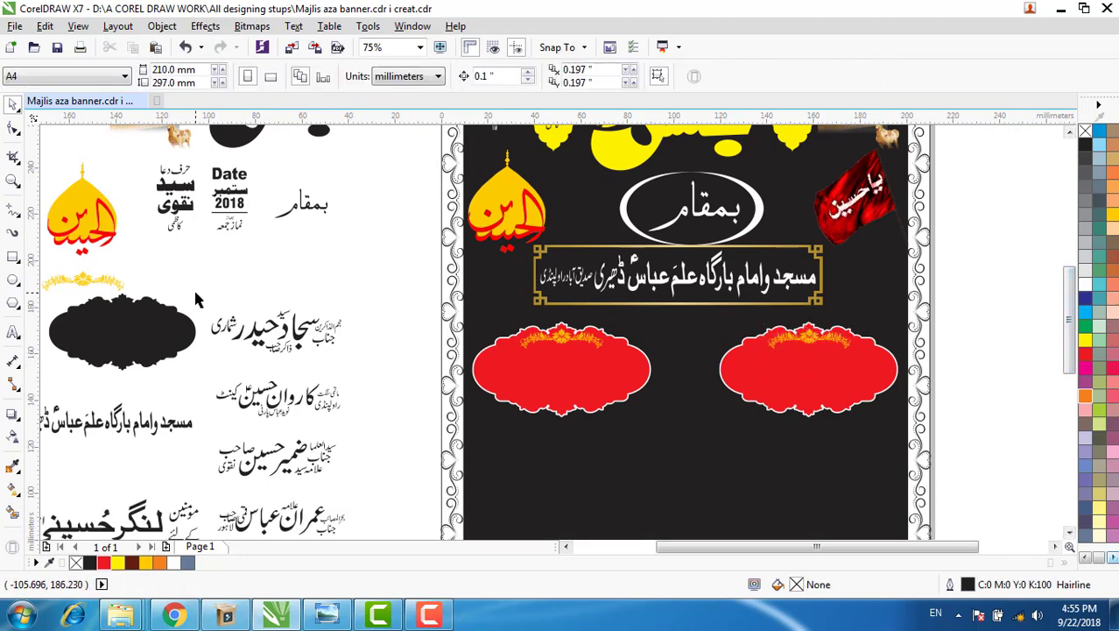
Step: Copy the first speaker's name text into the right cartouche and enlarge it to about 63.2 × 20.6 mm
{"action": "left_click_drag", "start_coordinate": [199, 300], "coordinate": [354, 377]}
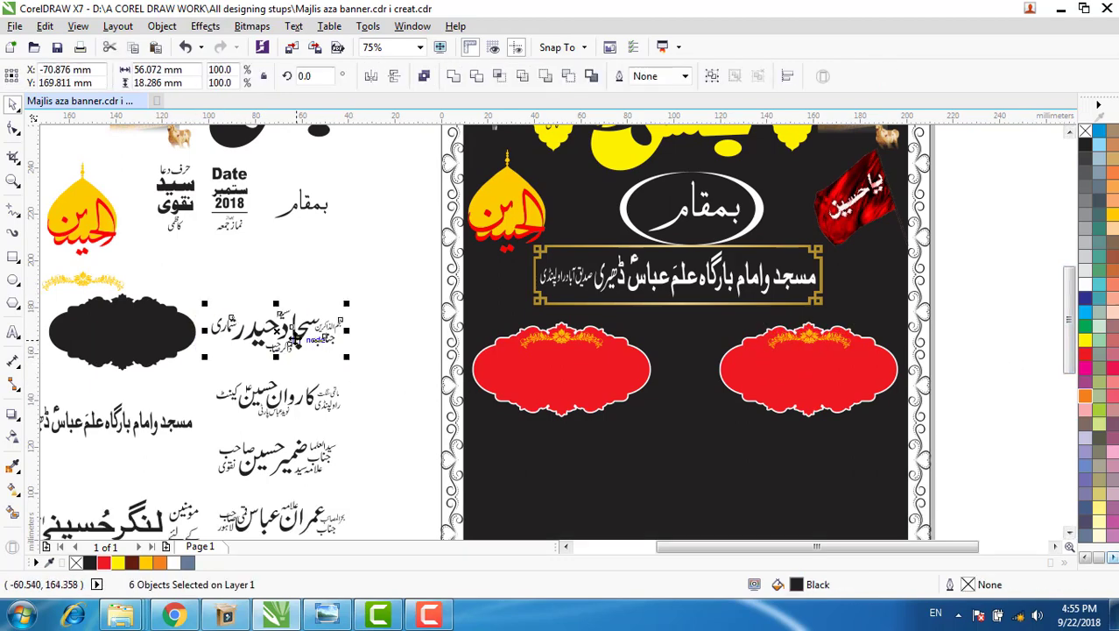
{"action": "left_click_drag", "start_coordinate": [278, 331], "coordinate": [803, 367]}
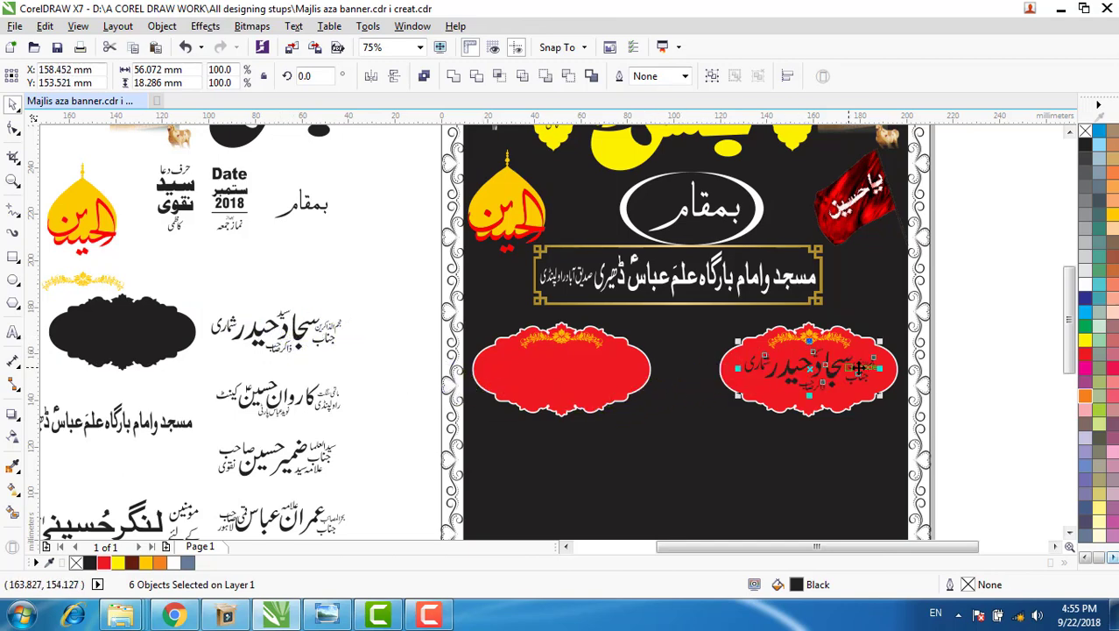
{"action": "scroll", "coordinate": [858, 366], "scroll_direction": "up", "scroll_amount": 1}
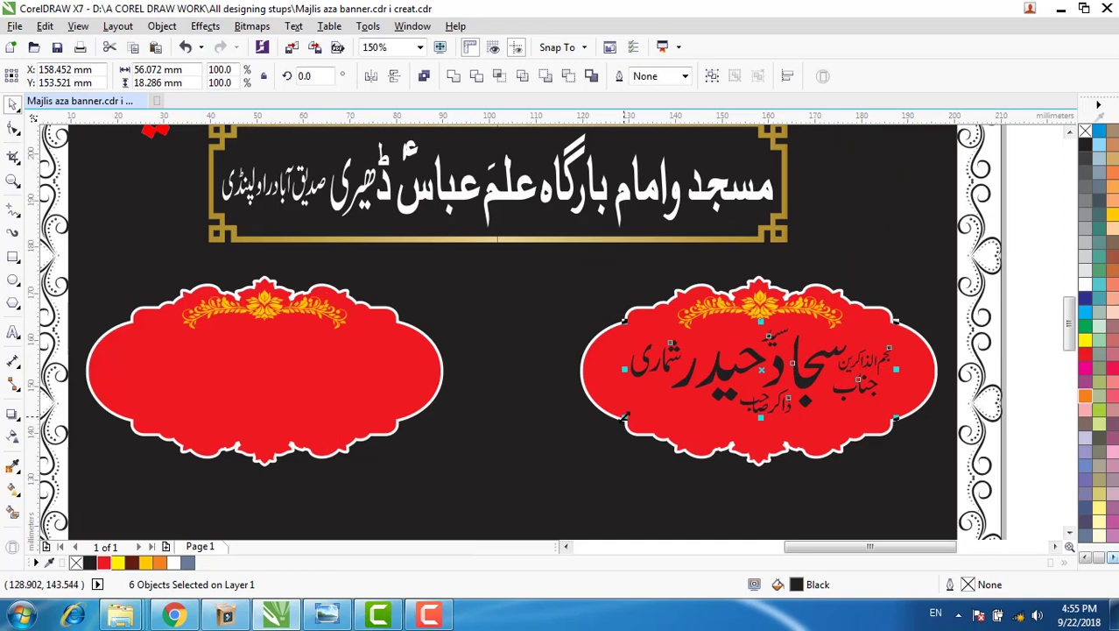
{"action": "left_click_drag", "start_coordinate": [623, 419], "coordinate": [591, 453]}
{"action": "left_click_drag", "start_coordinate": [751, 374], "coordinate": [753, 383]}
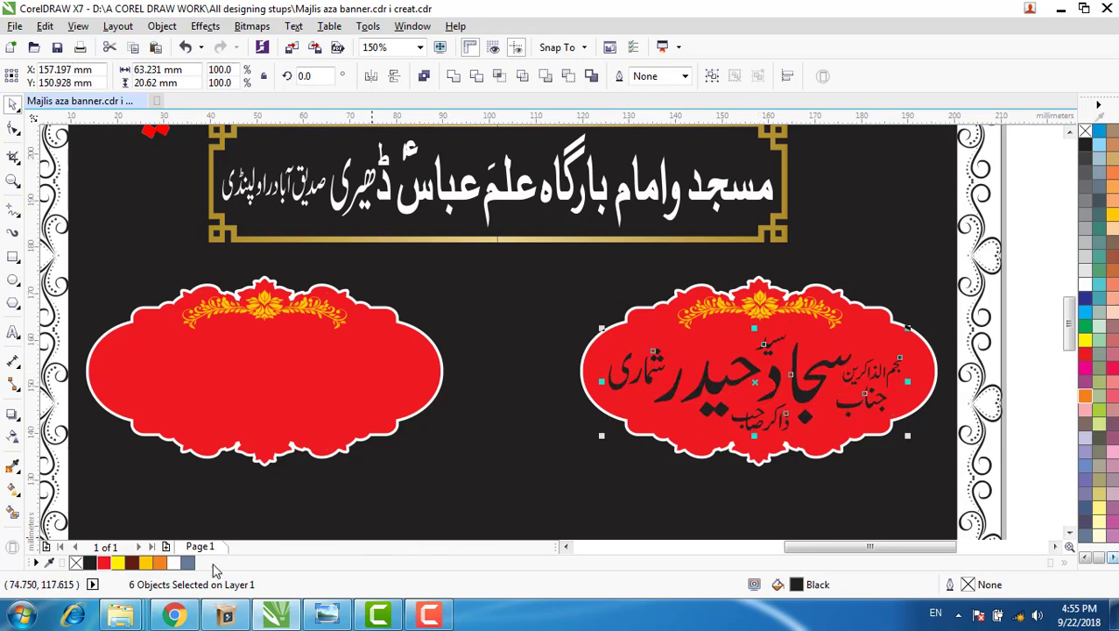
Step: Colour the right cartouche's name text white and enlarge it to about 68.6 × 22.4 mm
{"action": "left_click", "coordinate": [173, 562]}
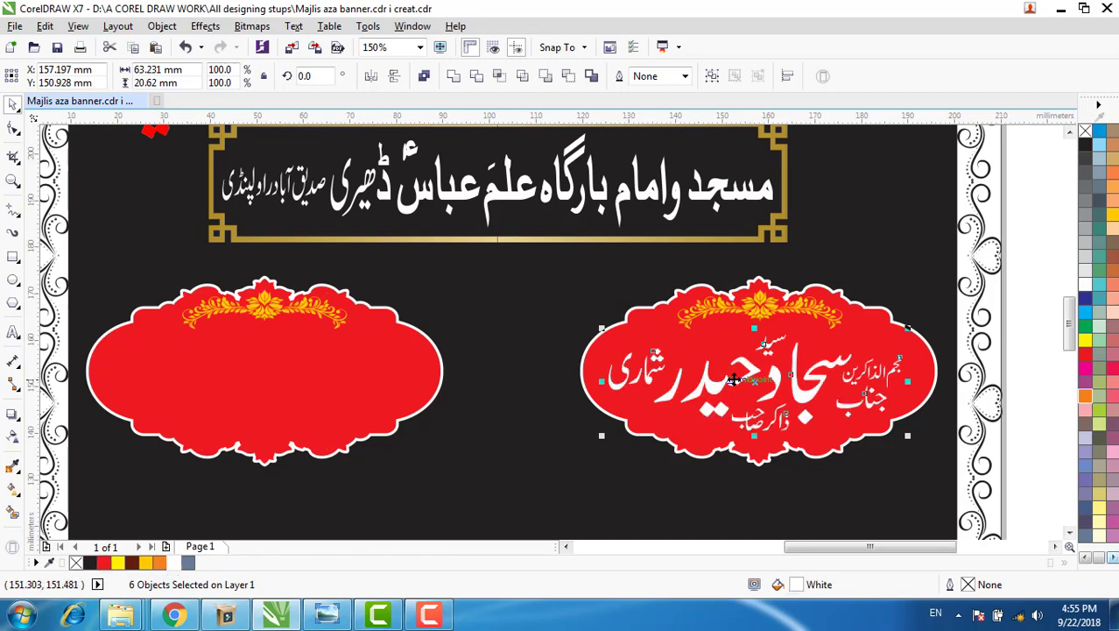
{"action": "left_click_drag", "start_coordinate": [905, 328], "coordinate": [914, 314]}
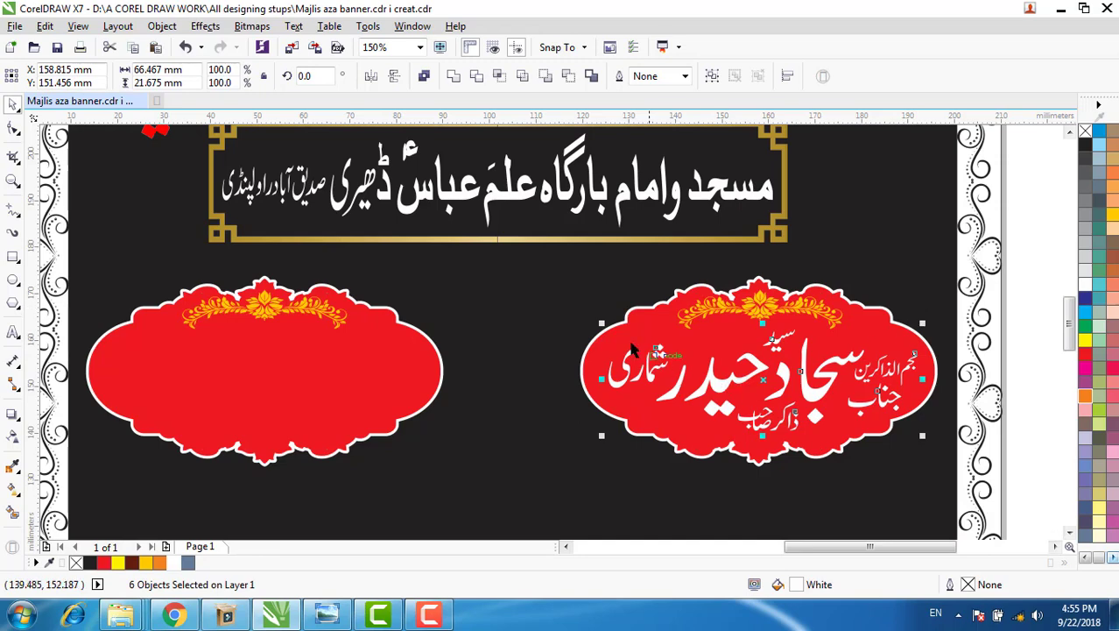
{"action": "left_click_drag", "start_coordinate": [593, 318], "coordinate": [592, 319]}
{"action": "scroll", "coordinate": [611, 340], "scroll_direction": "down", "scroll_amount": 2}
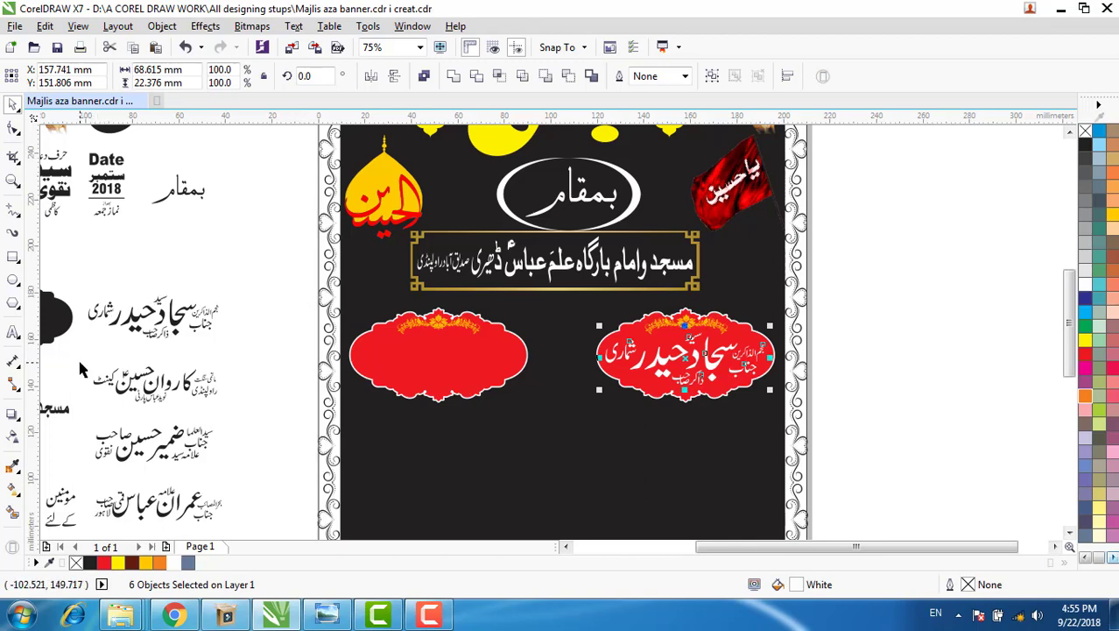
Step: Copy the second name text block into the left cartouche and colour it white
{"action": "left_click_drag", "start_coordinate": [80, 363], "coordinate": [209, 409]}
{"action": "left_click_drag", "start_coordinate": [198, 396], "coordinate": [430, 354]}
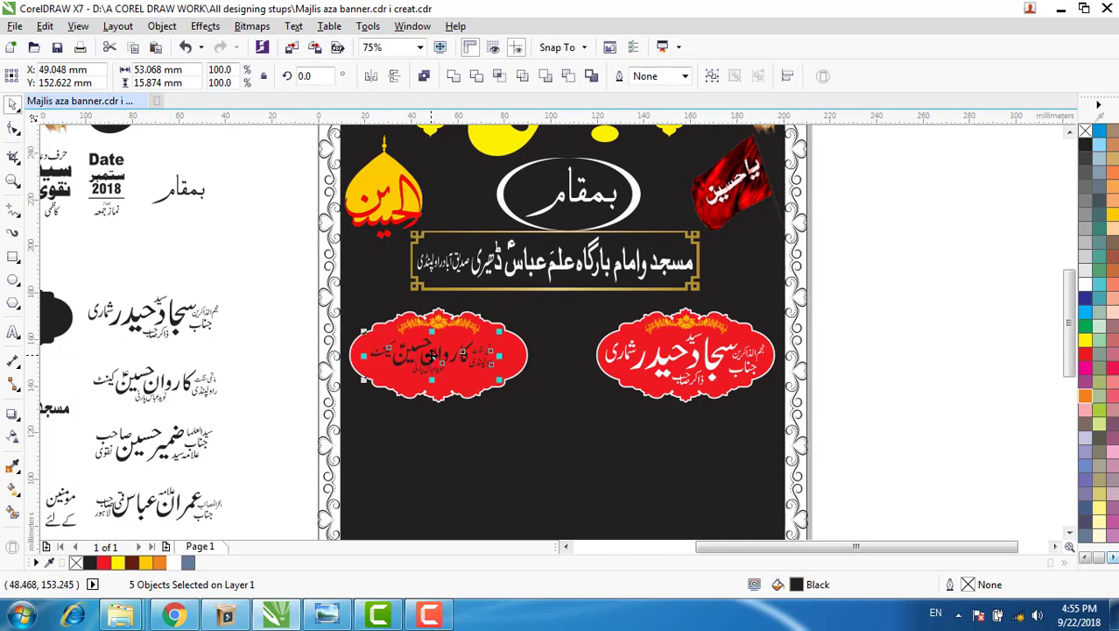
{"action": "scroll", "coordinate": [430, 354], "scroll_direction": "up", "scroll_amount": 1}
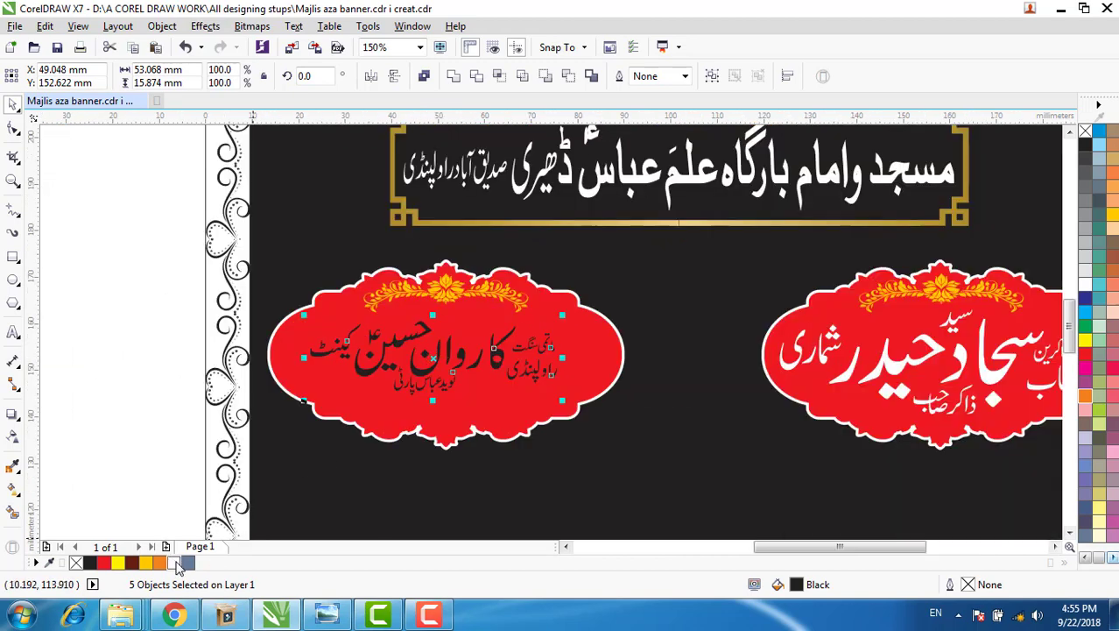
{"action": "left_click", "coordinate": [175, 563]}
Step: Resize the left cartouche's text to about 65.7 × 19.7 mm so it fits inside the red shape
{"action": "left_click_drag", "start_coordinate": [561, 400], "coordinate": [608, 458]}
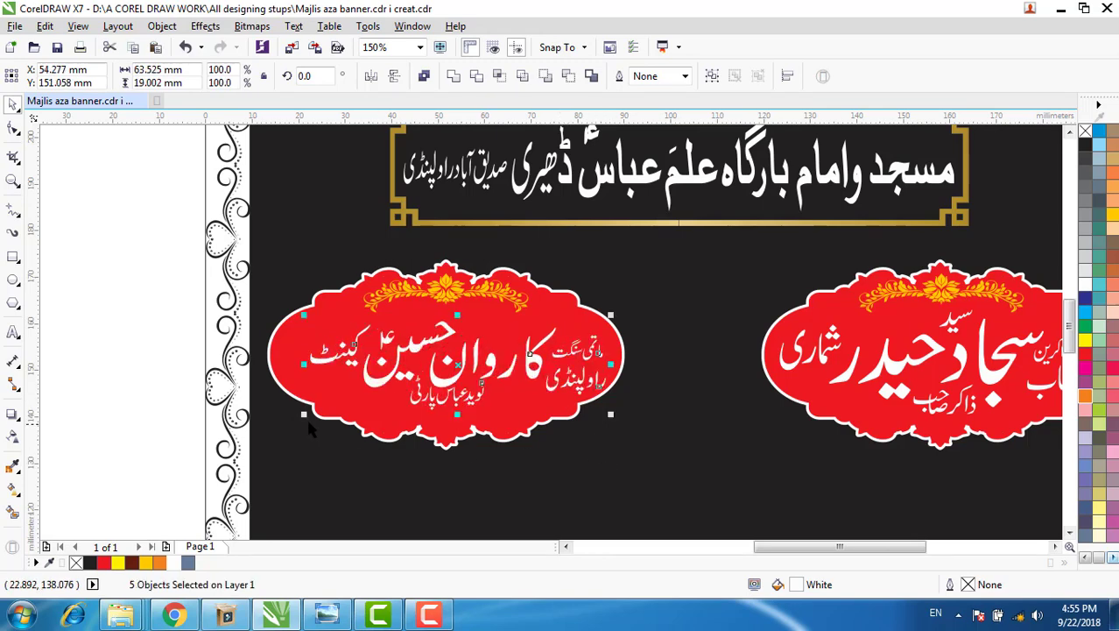
{"action": "left_click_drag", "start_coordinate": [301, 414], "coordinate": [276, 430]}
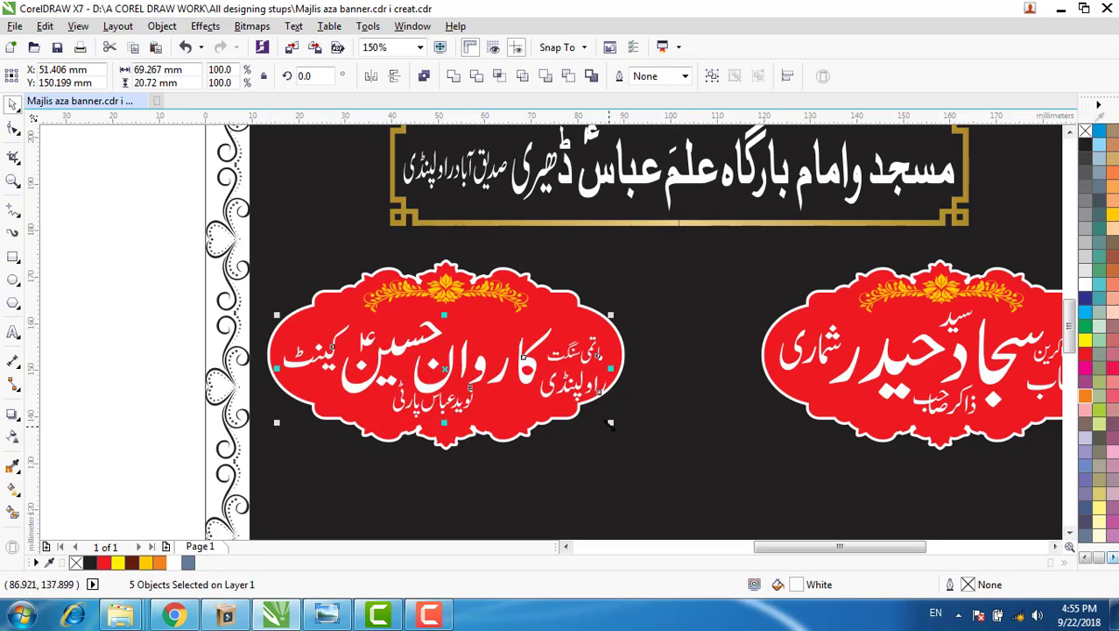
{"action": "left_click_drag", "start_coordinate": [610, 424], "coordinate": [608, 419]}
{"action": "scroll", "coordinate": [607, 418], "scroll_direction": "down", "scroll_amount": 2}
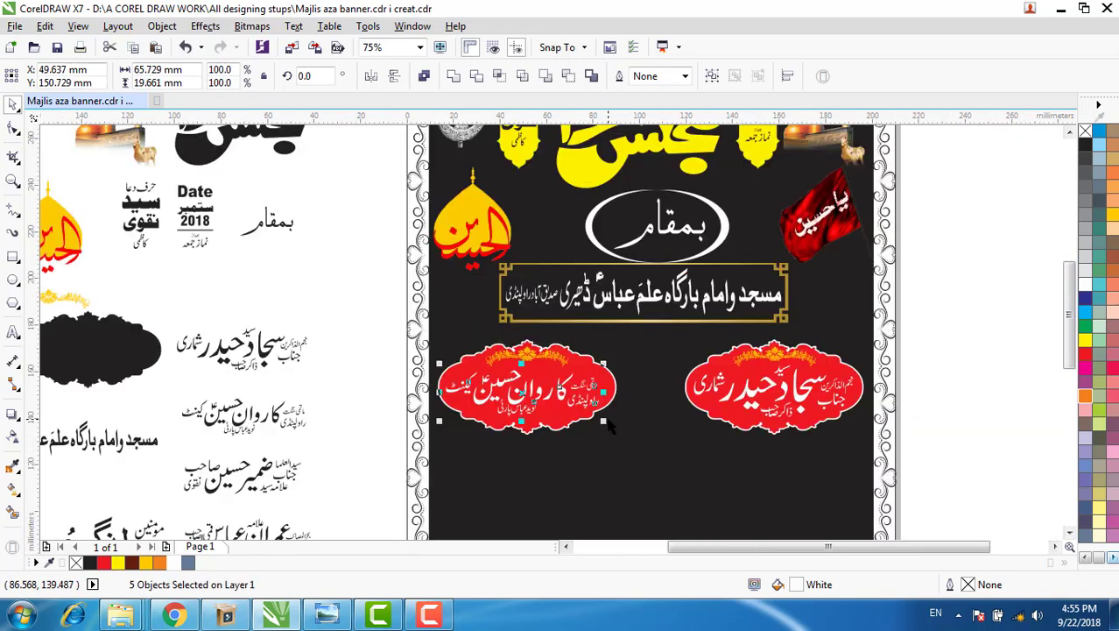
Step: Copy the red cartouche with its gold ornament into a second row, placing one beneath each of the two existing cartouches
{"action": "left_click_drag", "start_coordinate": [684, 552], "coordinate": [702, 552]}
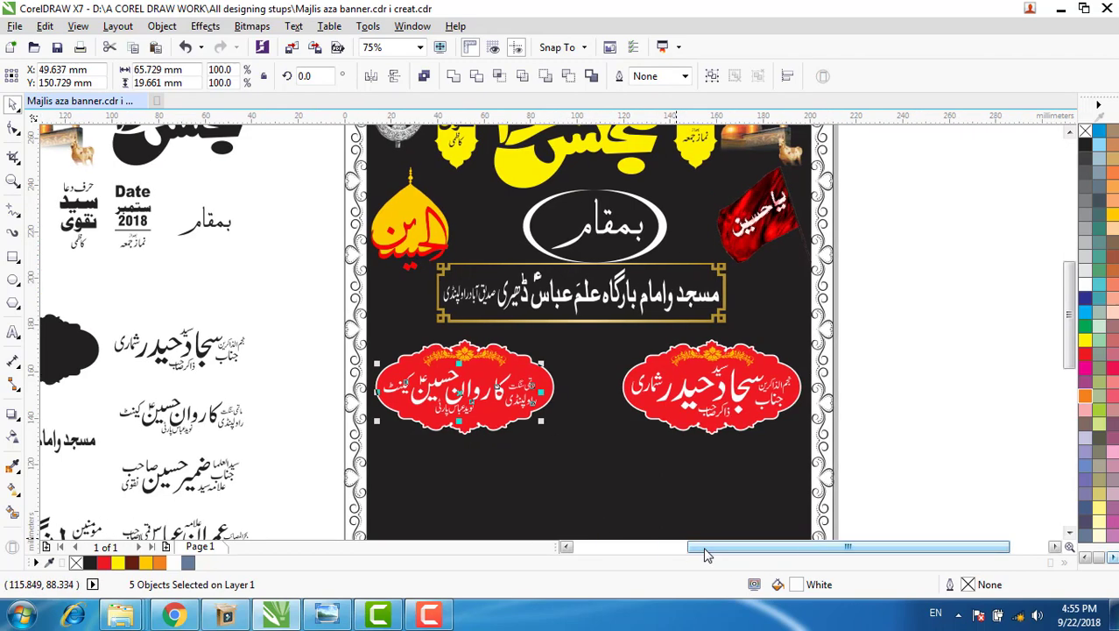
{"action": "left_click_drag", "start_coordinate": [1068, 329], "coordinate": [1067, 350]}
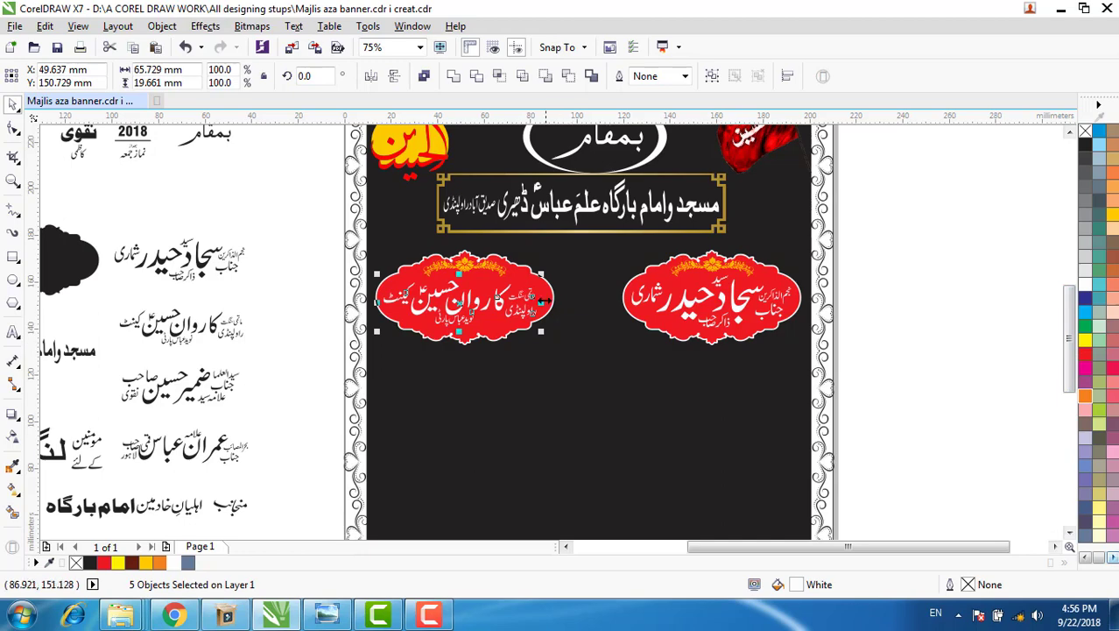
{"action": "left_click", "coordinate": [543, 292]}
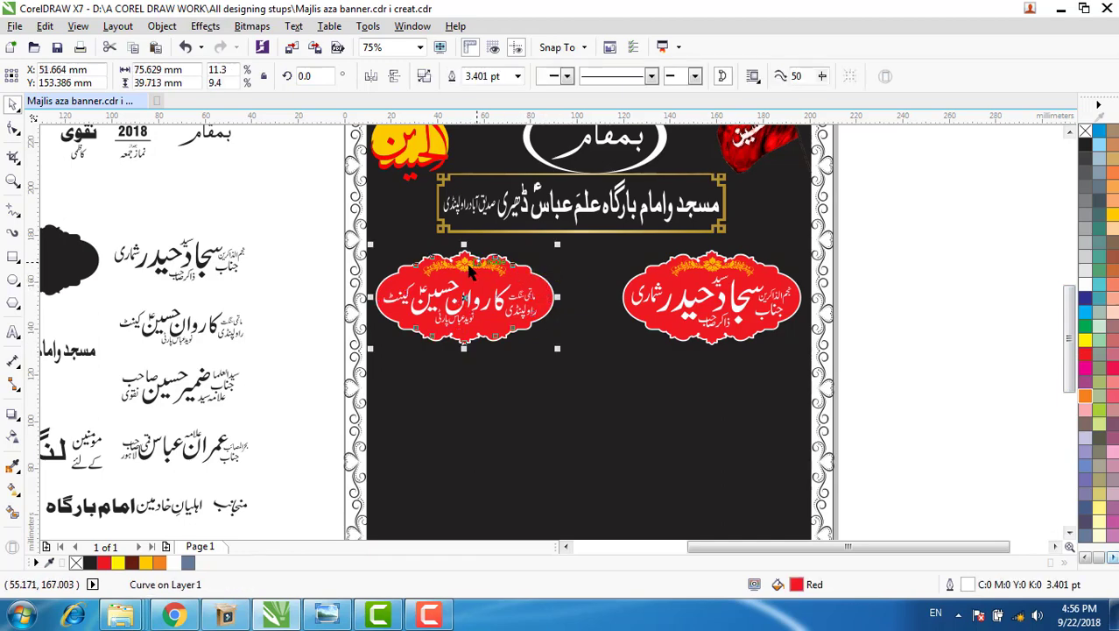
{"action": "left_click", "coordinate": [467, 266], "text": "shift"}
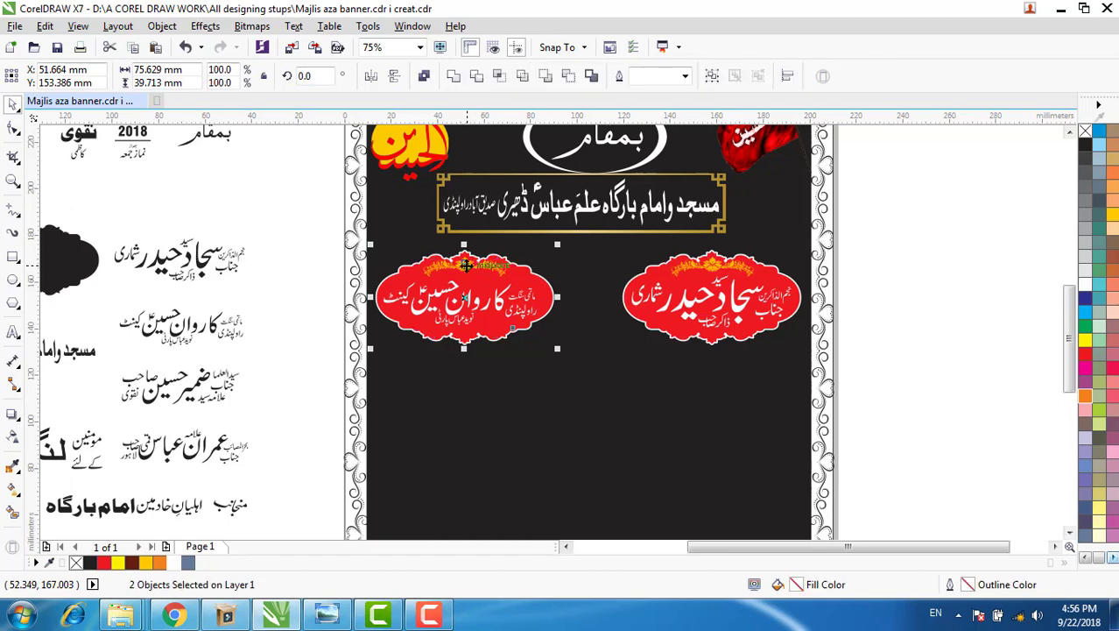
{"action": "left_click_drag", "start_coordinate": [466, 265], "coordinate": [714, 397]}
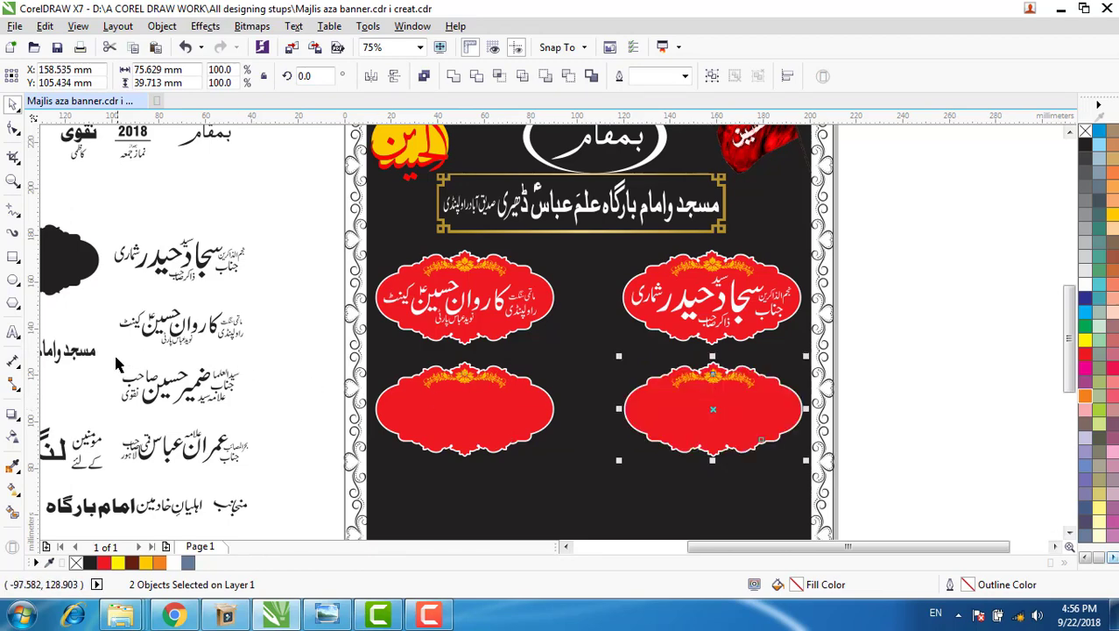
Step: Copy the third name text block into the lower right cartouche and centre it on the red shape
{"action": "left_click_drag", "start_coordinate": [117, 357], "coordinate": [244, 414]}
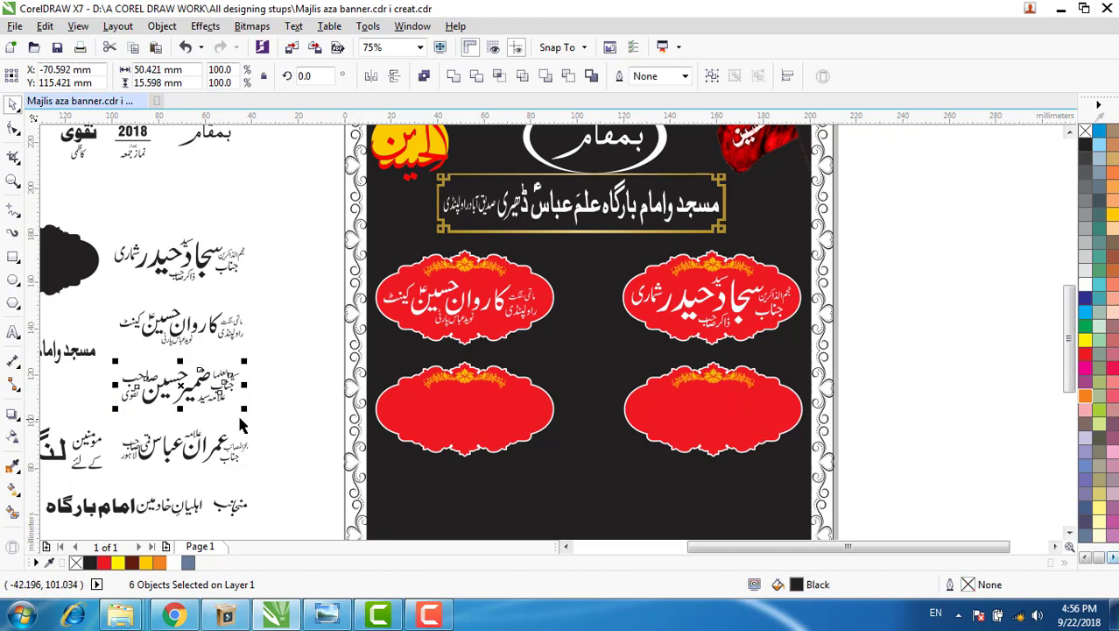
{"action": "left_click_drag", "start_coordinate": [199, 375], "coordinate": [717, 417]}
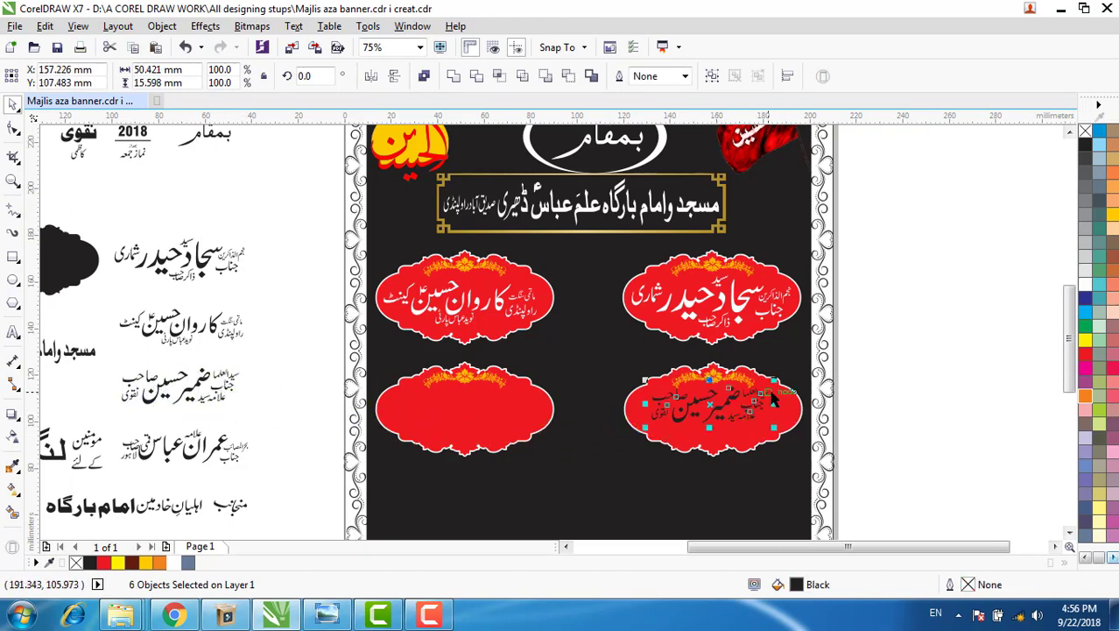
{"action": "scroll", "coordinate": [763, 385], "scroll_direction": "up", "scroll_amount": 1}
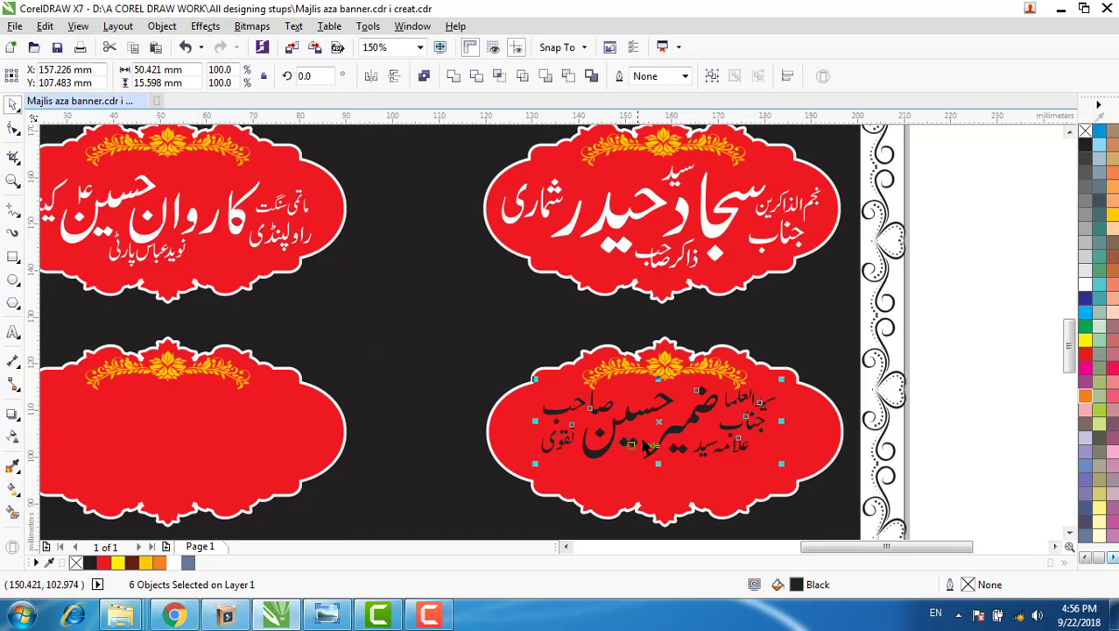
{"action": "left_click_drag", "start_coordinate": [658, 438], "coordinate": [663, 431]}
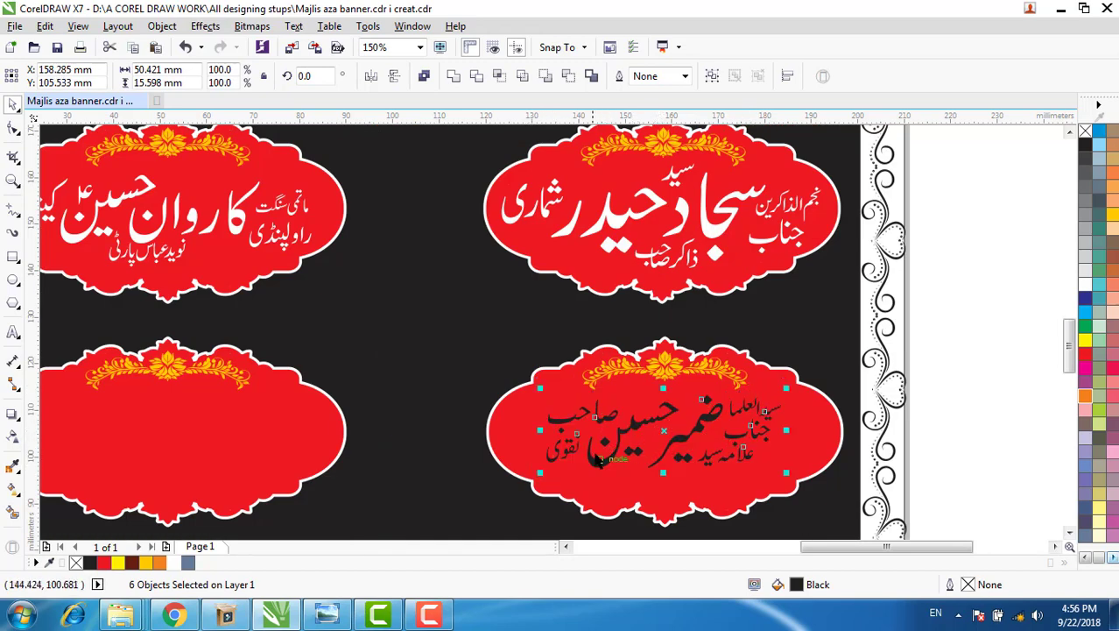
Step: Enlarge the lower right cartouche's name text to about 61.4 × 19.0 mm and colour it white
{"action": "mouse_move", "coordinate": [538, 473]}
{"action": "left_mouse_down"}
{"action": "mouse_move", "coordinate": [516, 494]}
{"action": "mouse_move", "coordinate": [523, 479]}
{"action": "left_mouse_up"}
{"action": "left_click_drag", "start_coordinate": [787, 477], "coordinate": [810, 494]}
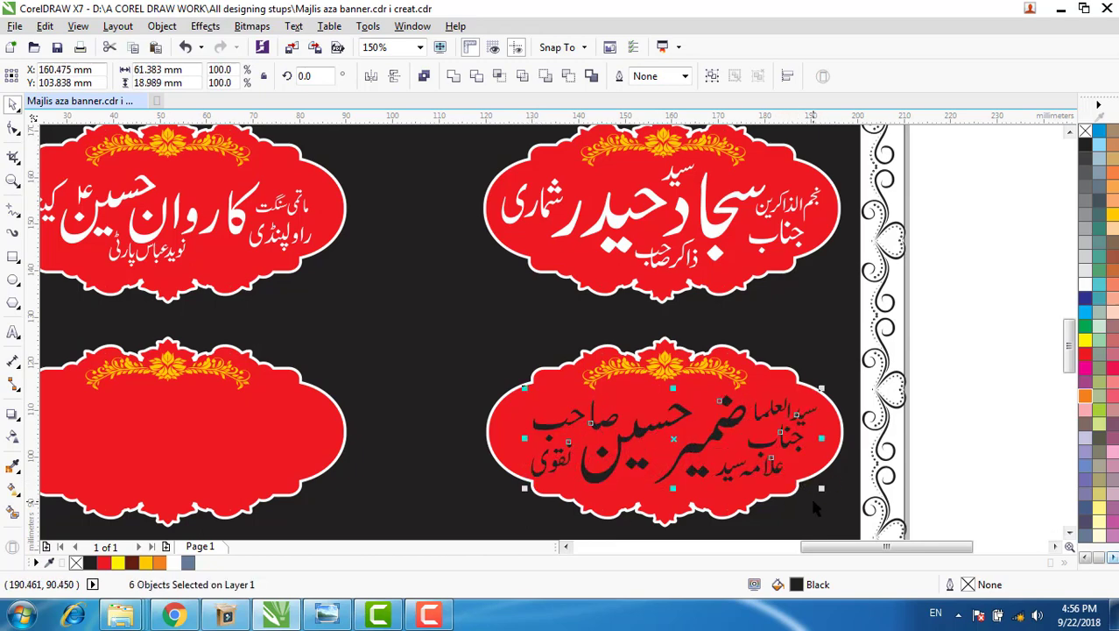
{"action": "scroll", "coordinate": [810, 494], "scroll_direction": "down", "scroll_amount": 2}
{"action": "left_click", "coordinate": [201, 563]}
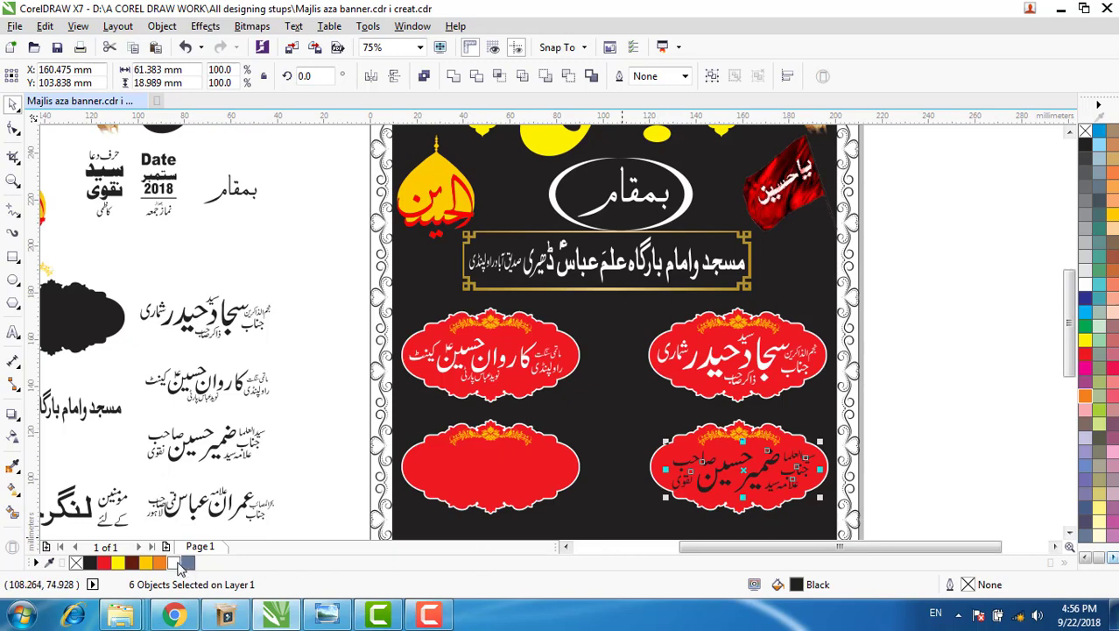
Step: Copy the fourth name text block into the middle of the lower left cartouche
{"action": "left_click_drag", "start_coordinate": [1066, 349], "coordinate": [1066, 366]}
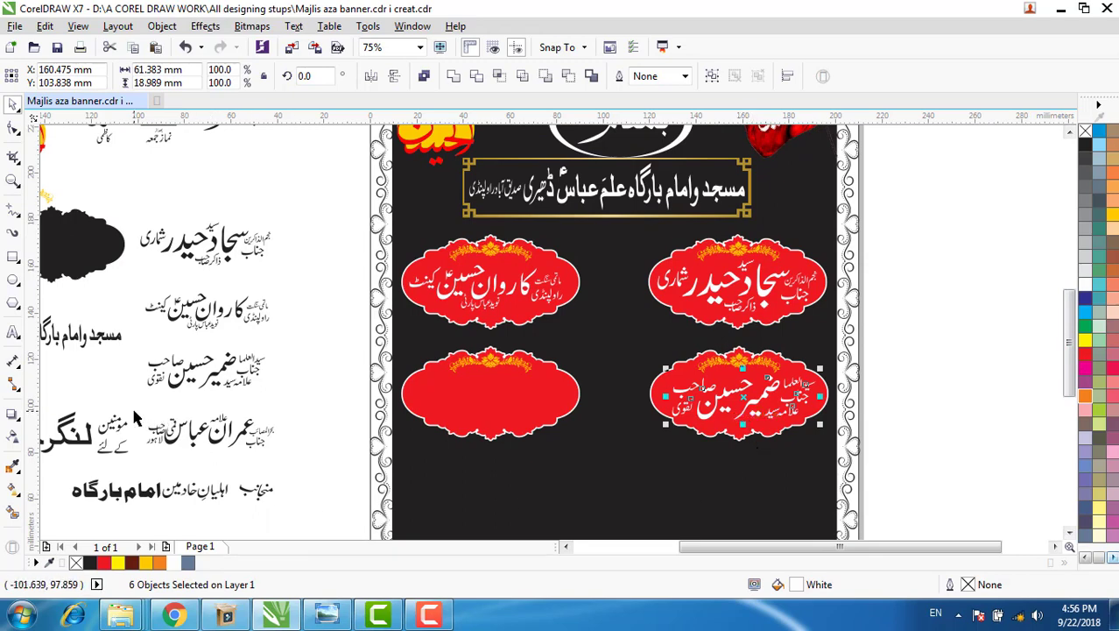
{"action": "left_click_drag", "start_coordinate": [133, 410], "coordinate": [293, 460]}
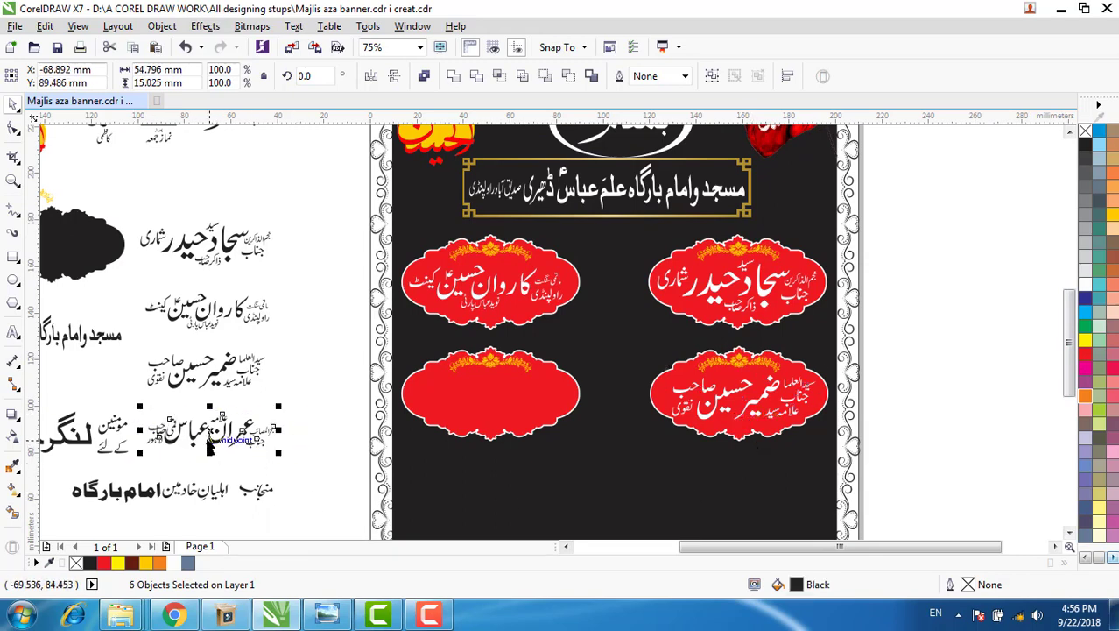
{"action": "left_click_drag", "start_coordinate": [210, 440], "coordinate": [491, 395]}
{"action": "scroll", "coordinate": [504, 399], "scroll_direction": "up", "scroll_amount": 2}
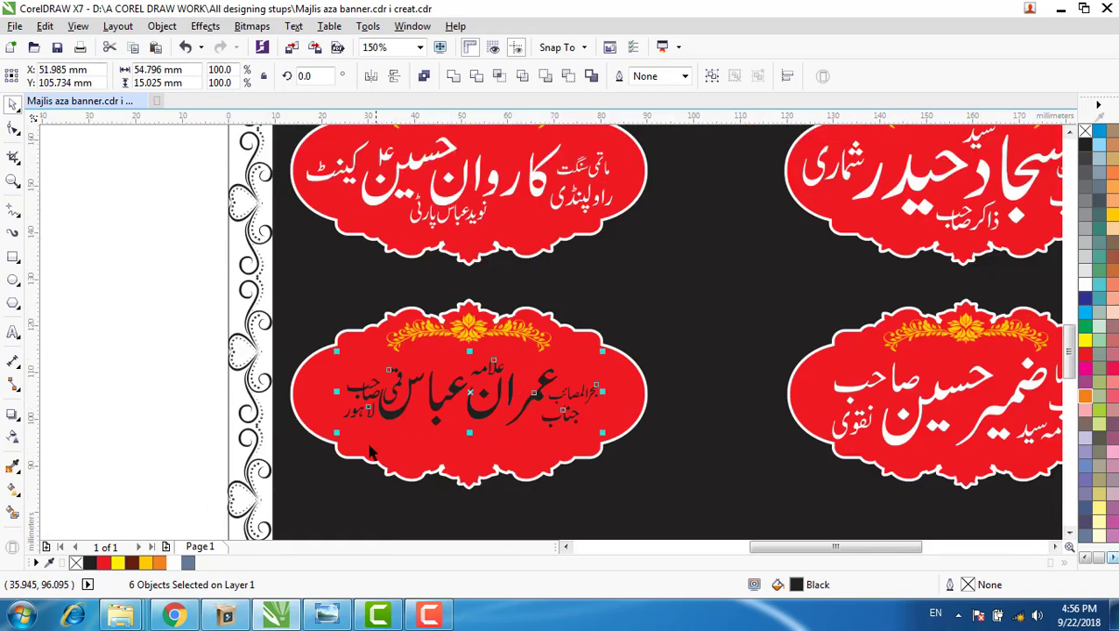
Step: Enlarge the lower left cartouche's name text to about 63.7 × 17.5 mm and colour it white
{"action": "left_click_drag", "start_coordinate": [337, 434], "coordinate": [331, 435]}
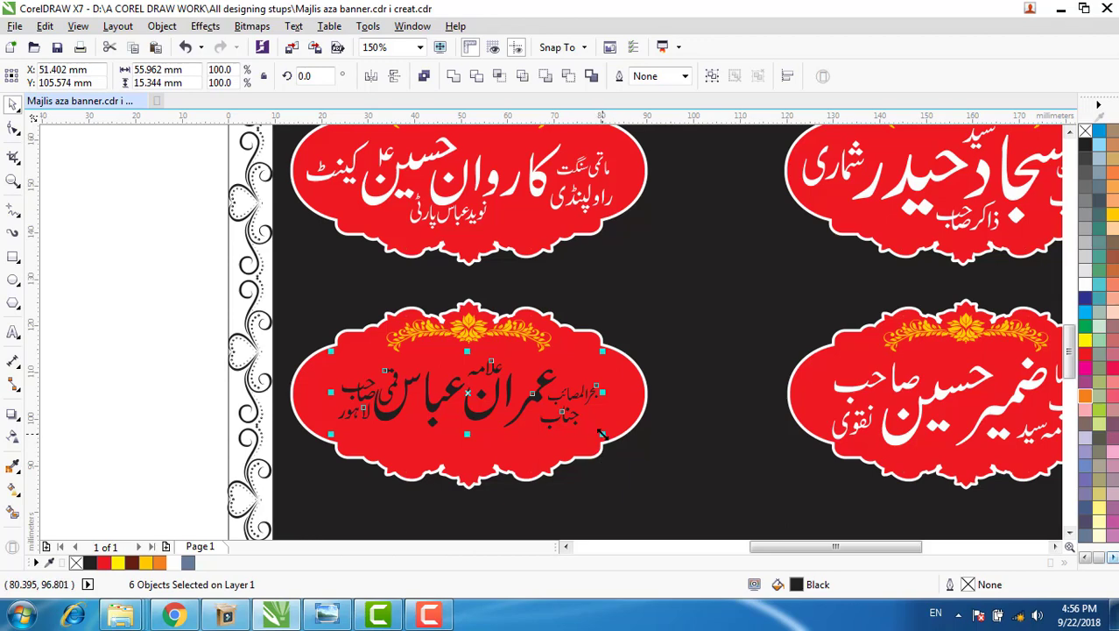
{"action": "left_click_drag", "start_coordinate": [603, 433], "coordinate": [627, 440]}
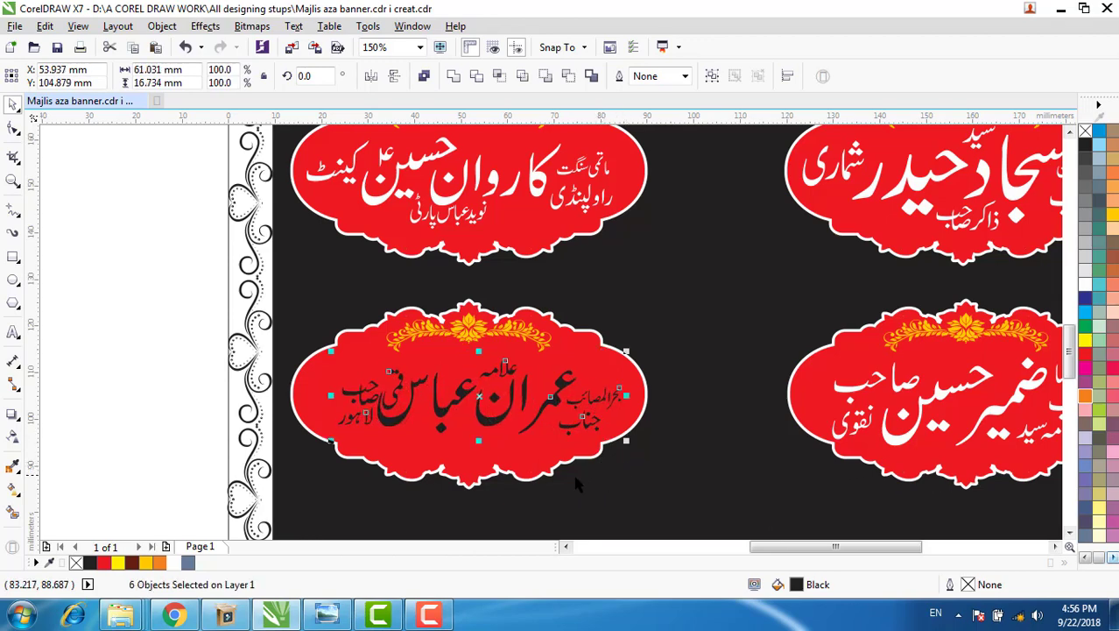
{"action": "left_click_drag", "start_coordinate": [330, 442], "coordinate": [316, 447]}
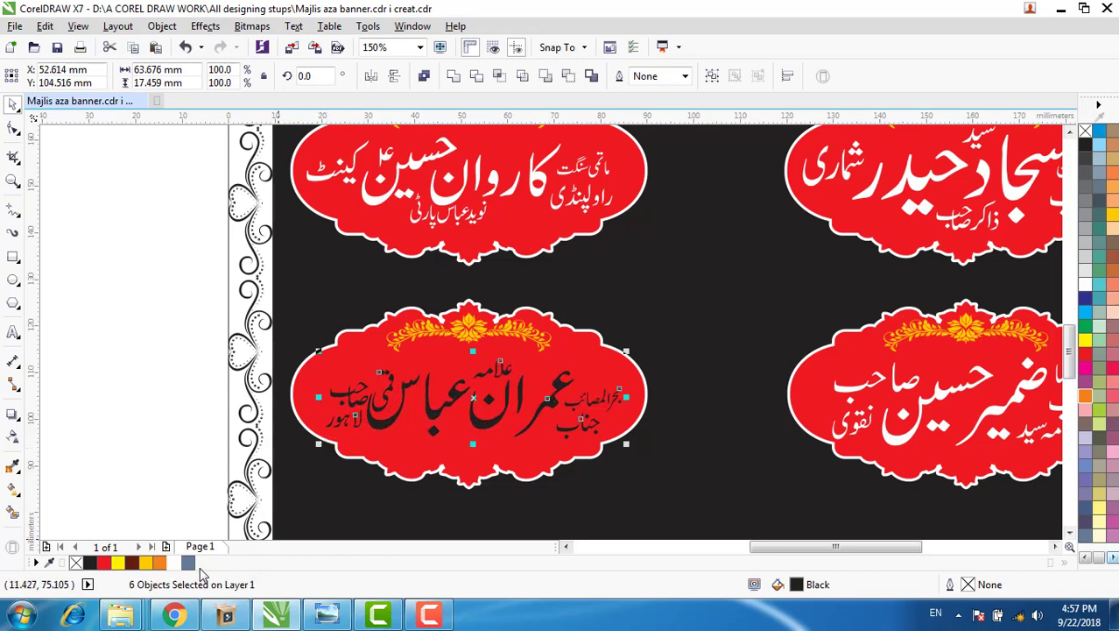
{"action": "left_click", "coordinate": [173, 563]}
{"action": "scroll", "coordinate": [629, 504], "scroll_direction": "down", "scroll_amount": 2}
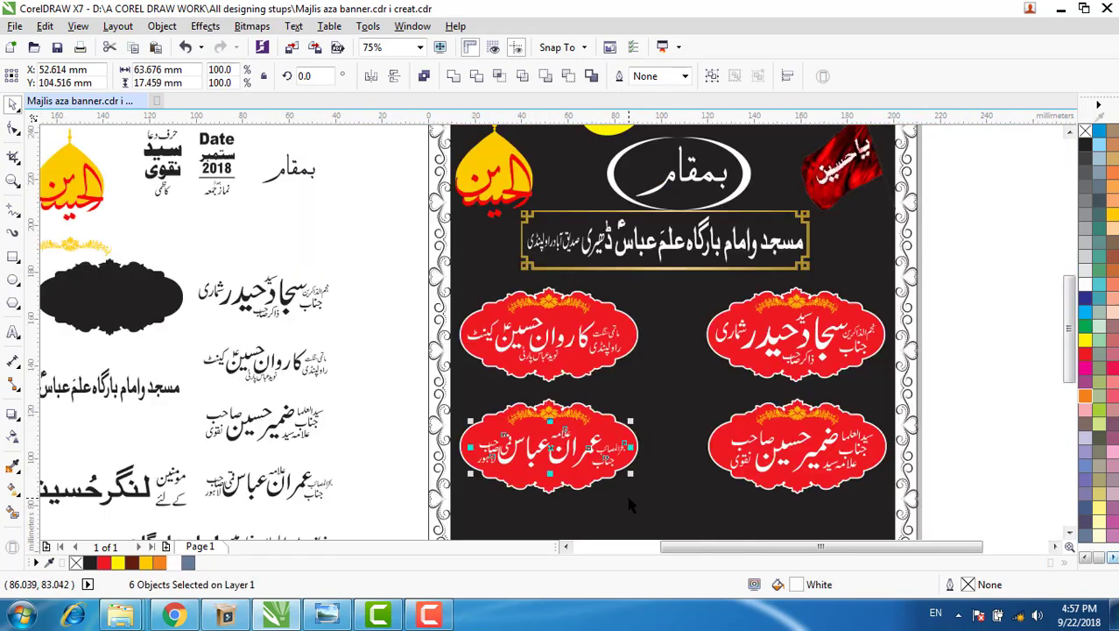
Step: Copy the floral medallion into the centre between the four cartouches and enlarge it to about 63.8 × 52.7 mm
{"action": "left_click_drag", "start_coordinate": [774, 555], "coordinate": [796, 555]}
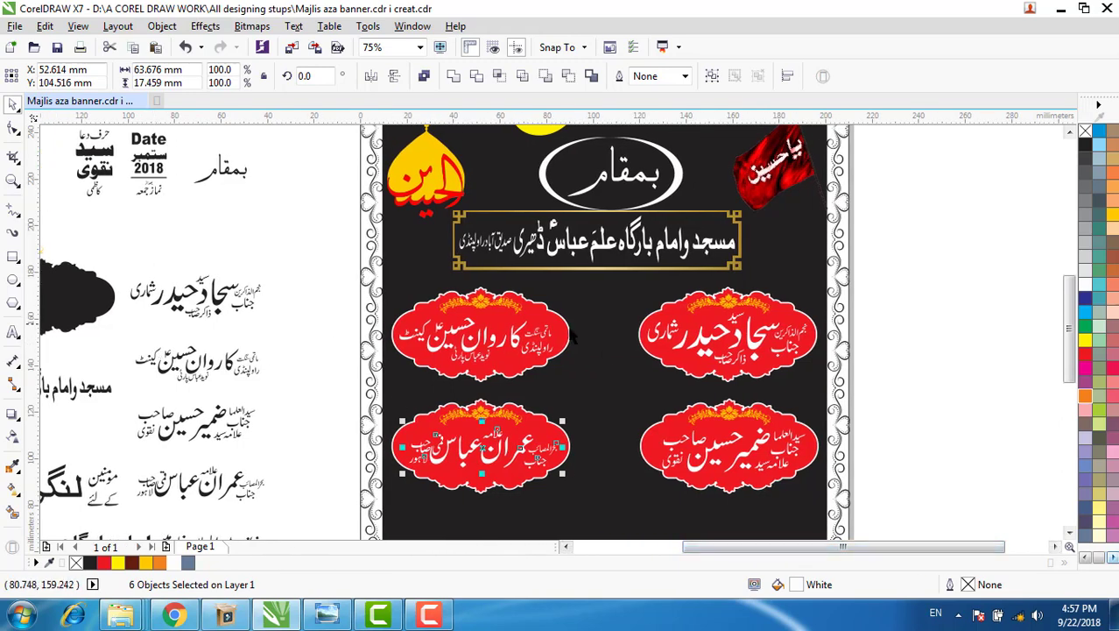
{"action": "scroll", "coordinate": [612, 354], "scroll_direction": "down", "scroll_amount": 1}
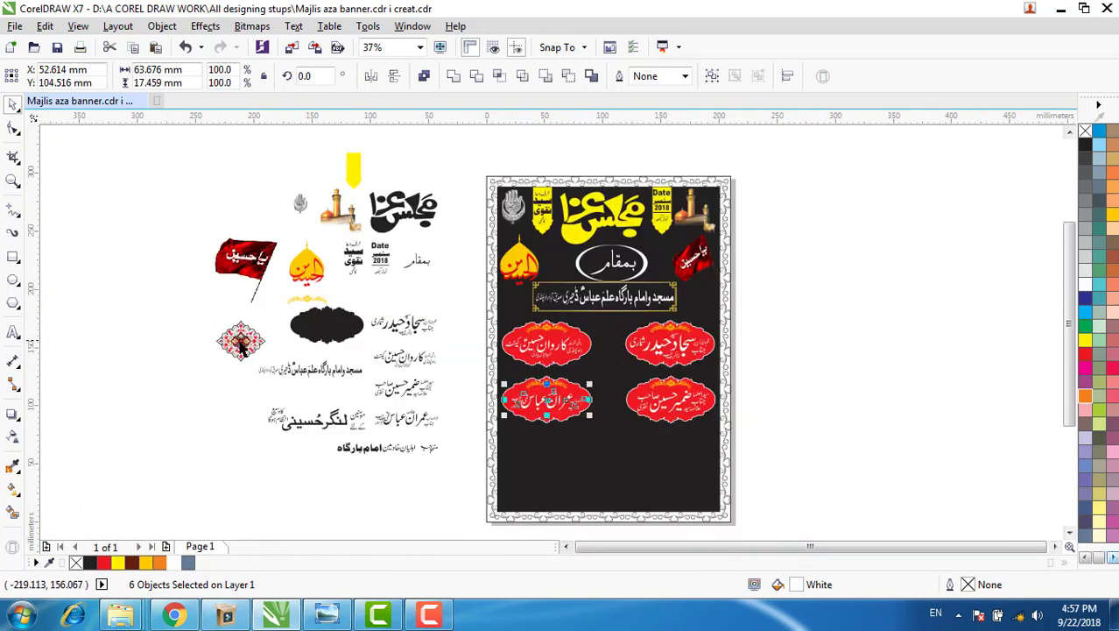
{"action": "left_click_drag", "start_coordinate": [242, 346], "coordinate": [607, 377]}
{"action": "scroll", "coordinate": [607, 378], "scroll_direction": "up", "scroll_amount": 1}
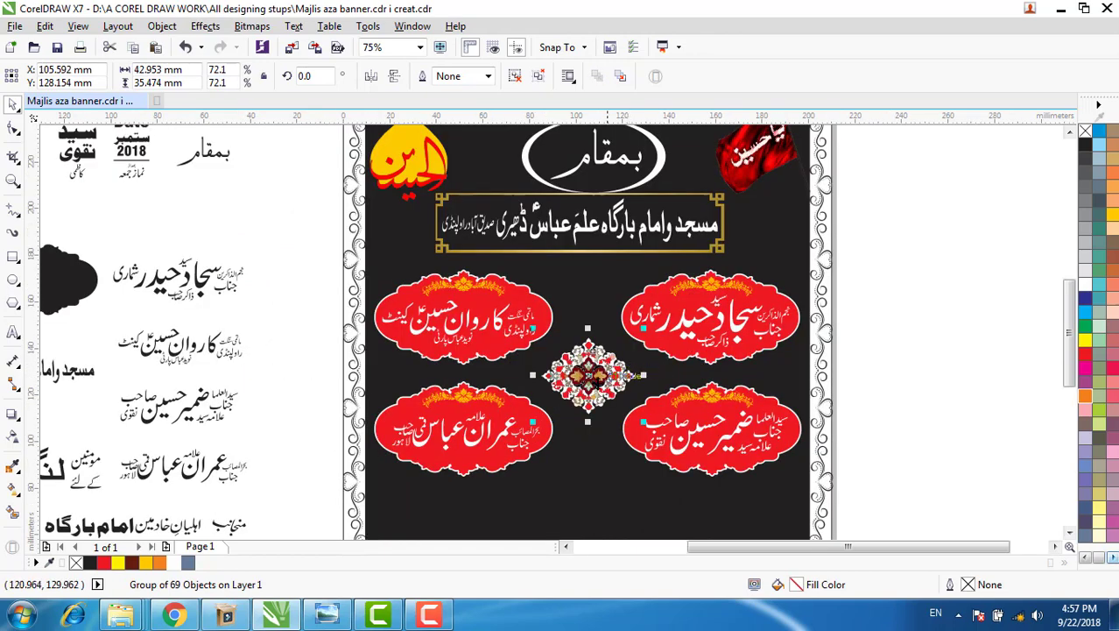
{"action": "left_click_drag", "start_coordinate": [533, 328], "coordinate": [497, 298]}
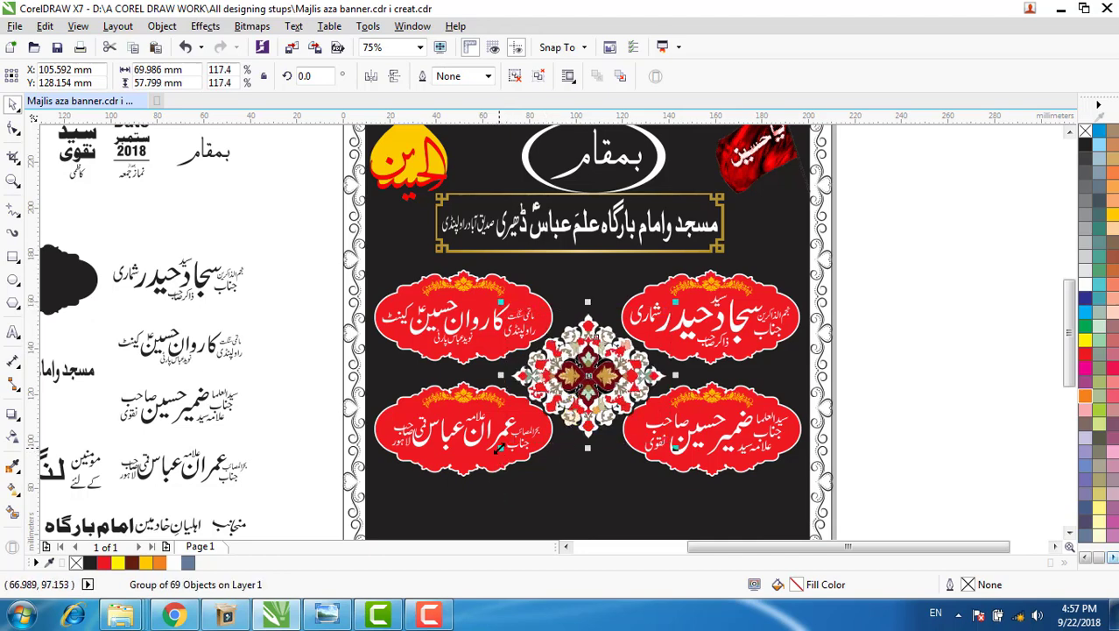
{"action": "left_click_drag", "start_coordinate": [499, 448], "coordinate": [506, 447]}
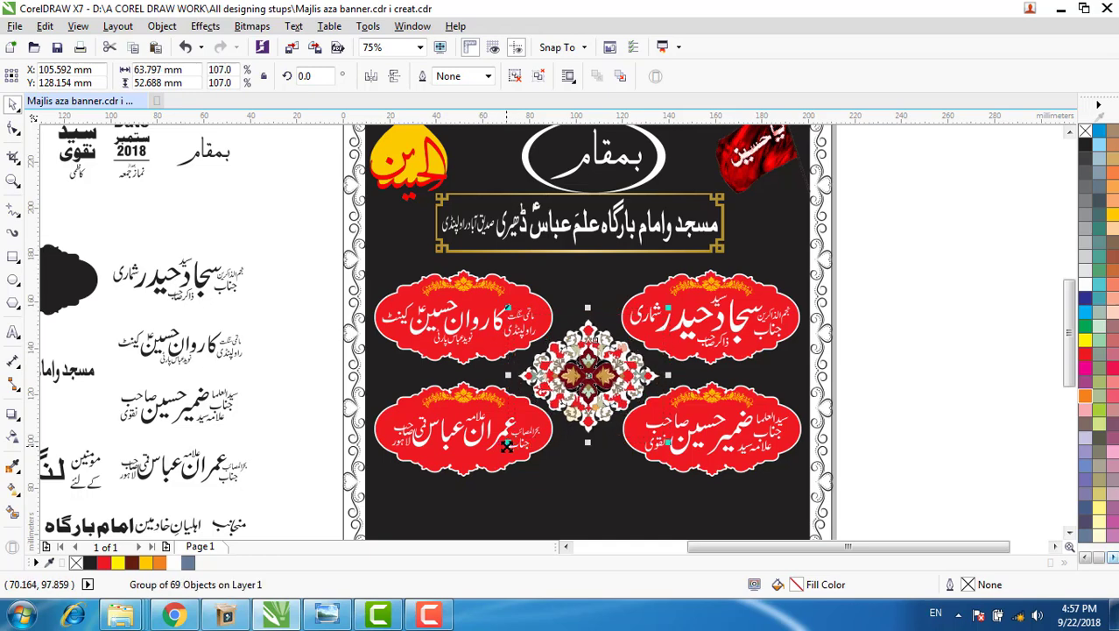
{"action": "left_click", "coordinate": [918, 368]}
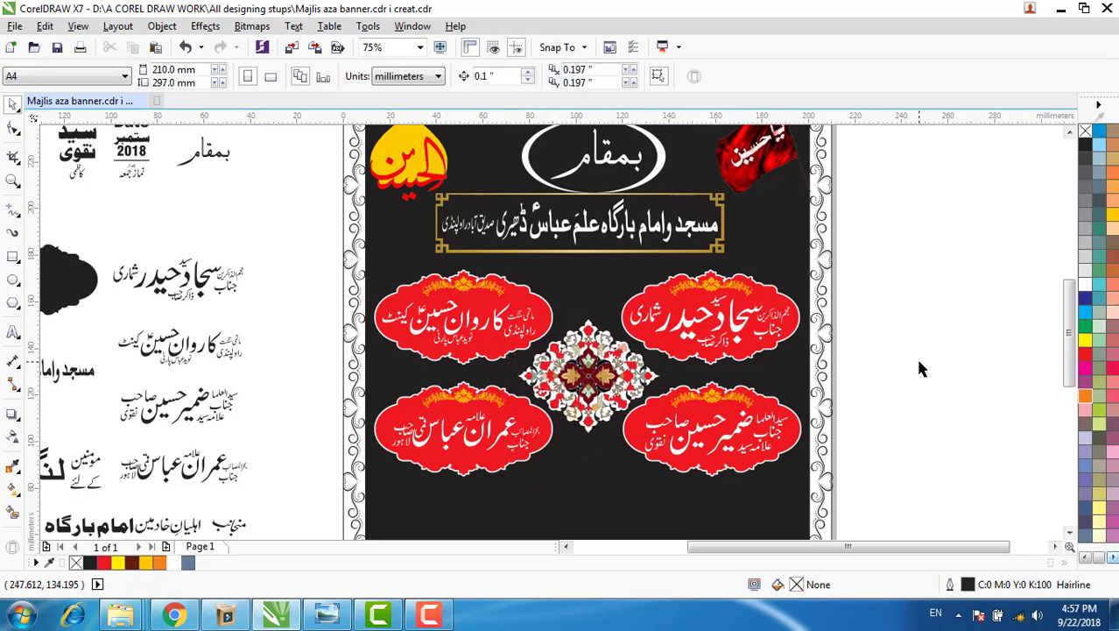
Step: Copy the two-part لنگر حسینی text onto the black panel, centred below the lower cartouches
{"action": "scroll", "coordinate": [917, 366], "scroll_direction": "down", "scroll_amount": 2}
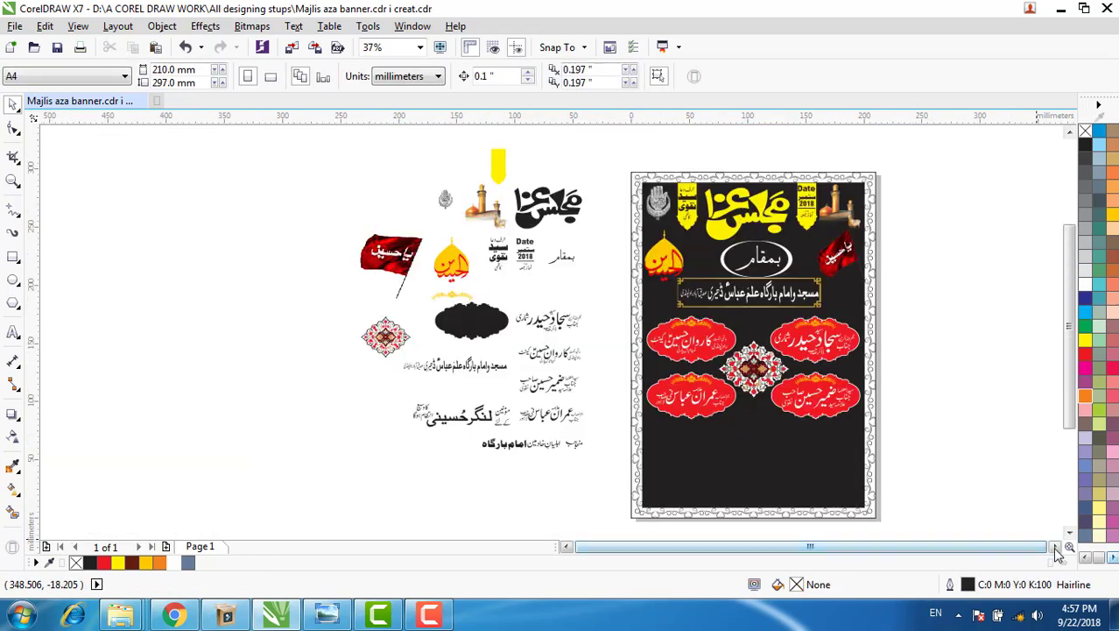
{"action": "left_click", "coordinate": [1056, 546]}
{"action": "left_click", "coordinate": [1055, 546]}
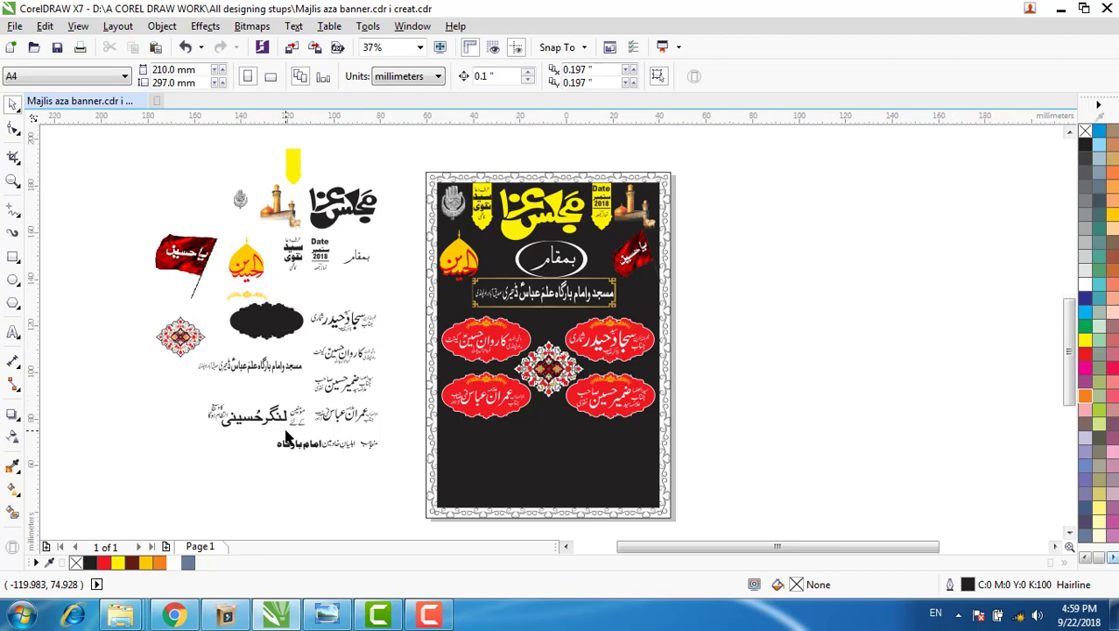
{"action": "scroll", "coordinate": [293, 435], "scroll_direction": "up", "scroll_amount": 1}
{"action": "left_click_drag", "start_coordinate": [154, 396], "coordinate": [333, 432]}
{"action": "left_click_drag", "start_coordinate": [248, 403], "coordinate": [815, 448]}
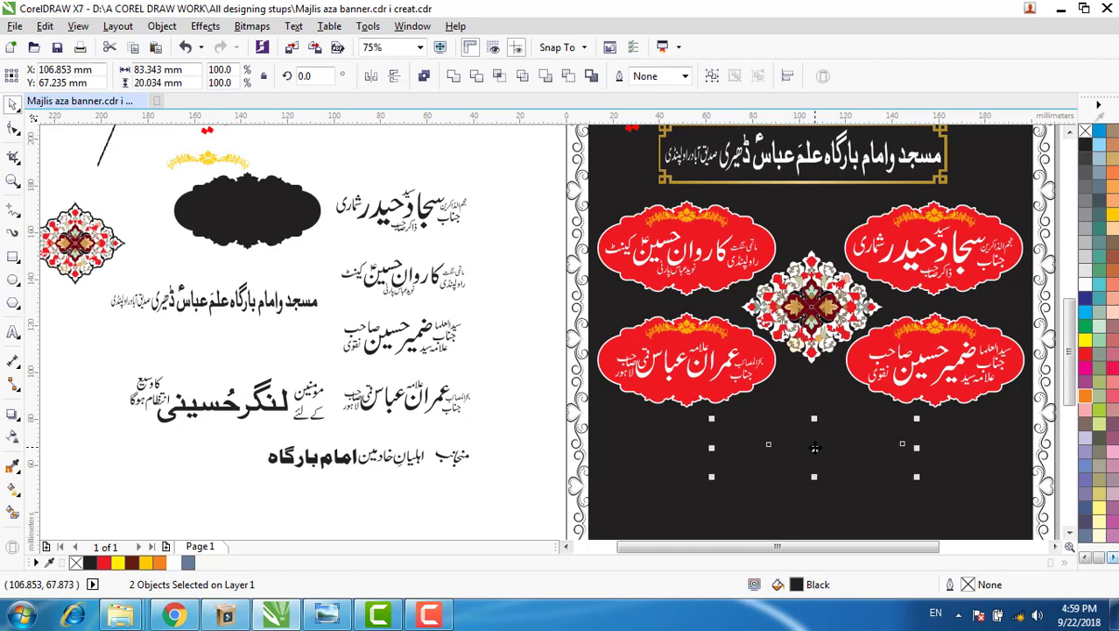
Step: Colour the copied لنگر حسینی text on the black panel yellow
{"action": "scroll", "coordinate": [815, 448], "scroll_direction": "down", "scroll_amount": 1}
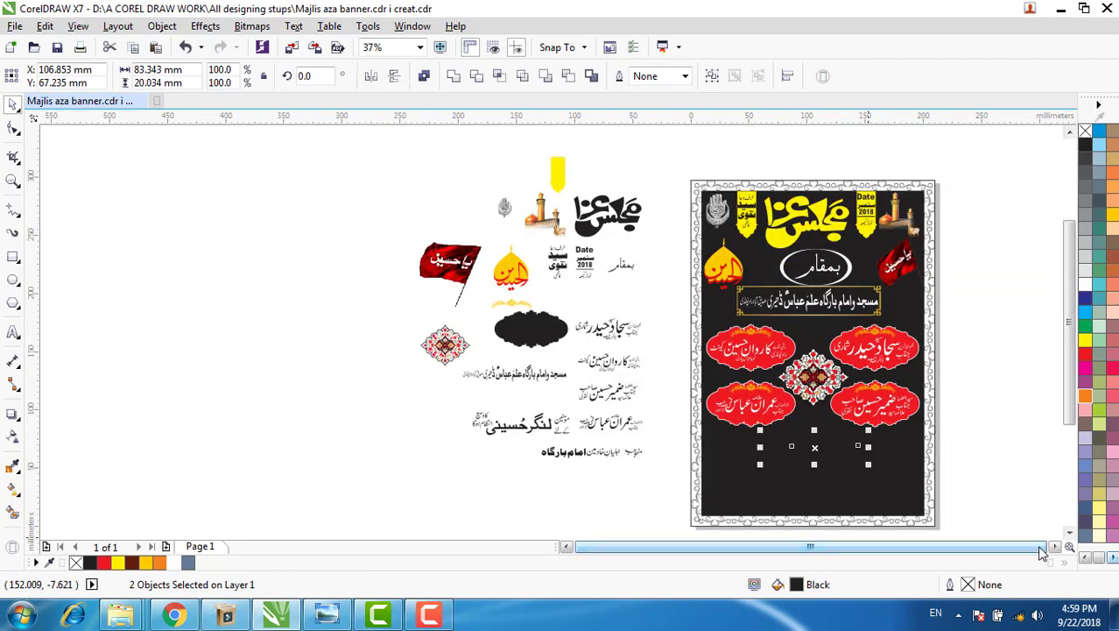
{"action": "scroll", "coordinate": [897, 553], "scroll_direction": "right", "scroll_amount": 3}
{"action": "left_click_drag", "start_coordinate": [1067, 374], "coordinate": [1008, 407]}
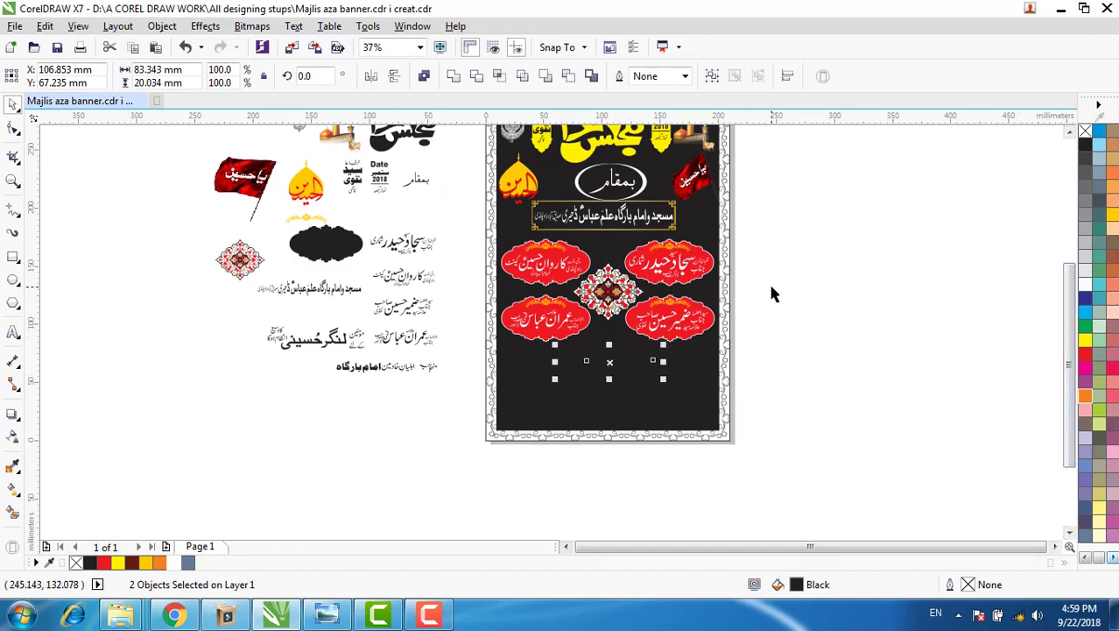
{"action": "key", "text": "F2"}
{"action": "left_click_drag", "start_coordinate": [771, 280], "coordinate": [450, 464]}
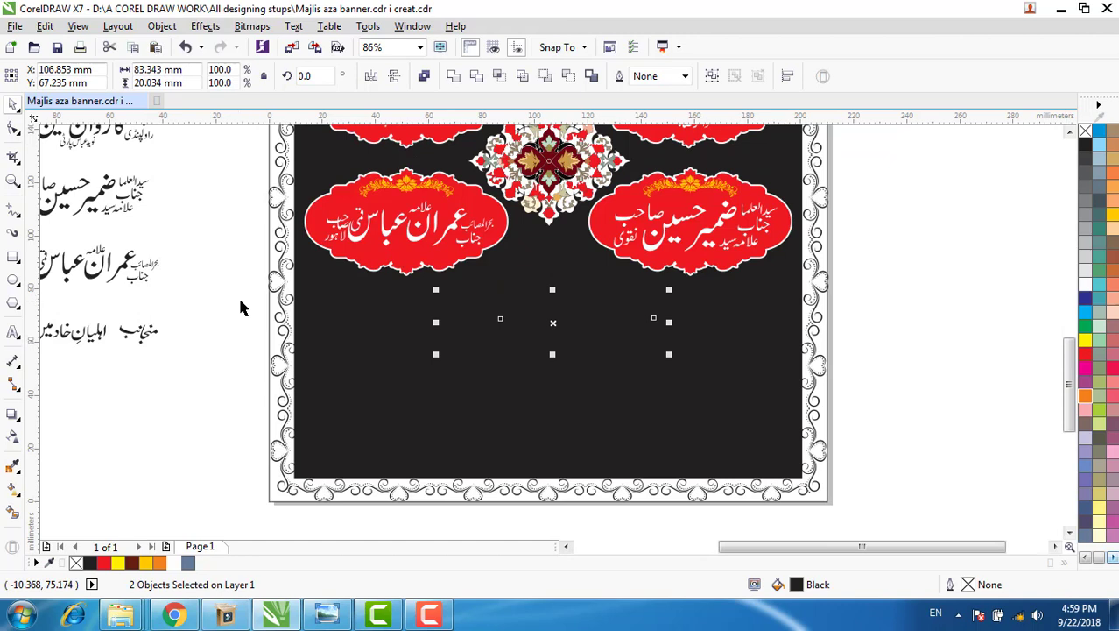
{"action": "left_click", "coordinate": [117, 562]}
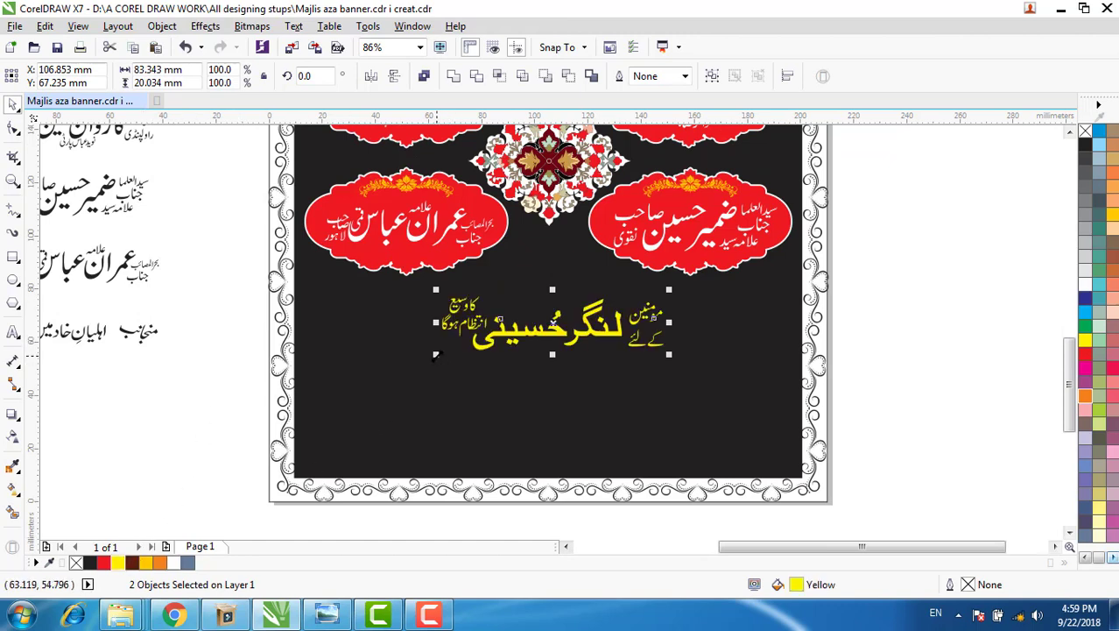
Step: Enlarge the yellow لنگر حسینی text to about 115.3 × 27.7 mm and shift it slightly down and left
{"action": "left_click_drag", "start_coordinate": [435, 355], "coordinate": [394, 427]}
{"action": "key", "text": "Escape"}
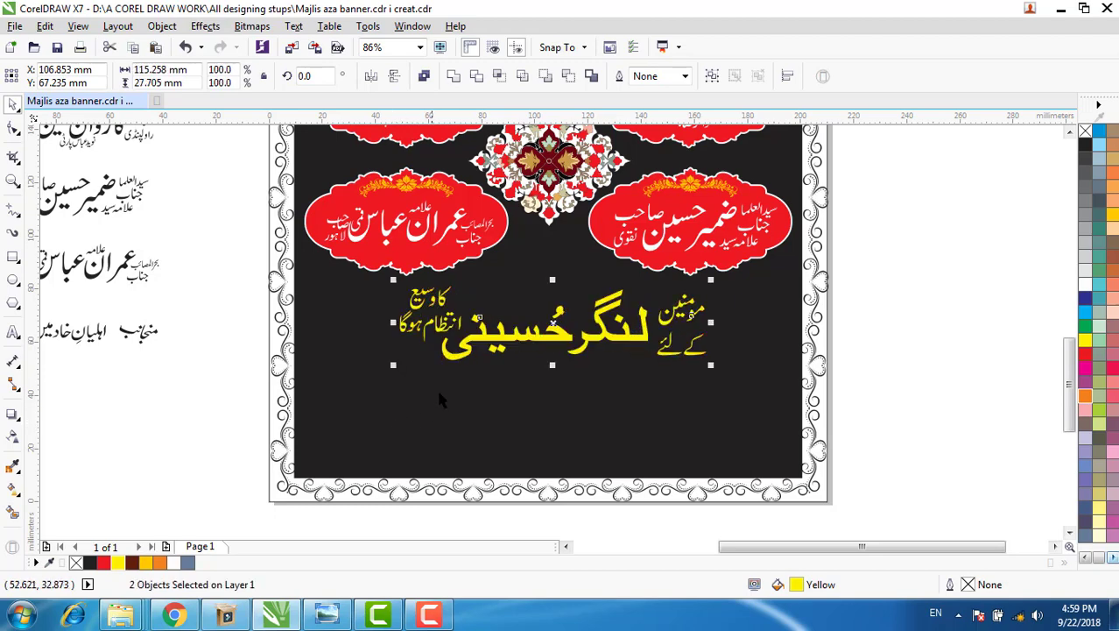
{"action": "left_click_drag", "start_coordinate": [549, 321], "coordinate": [549, 330]}
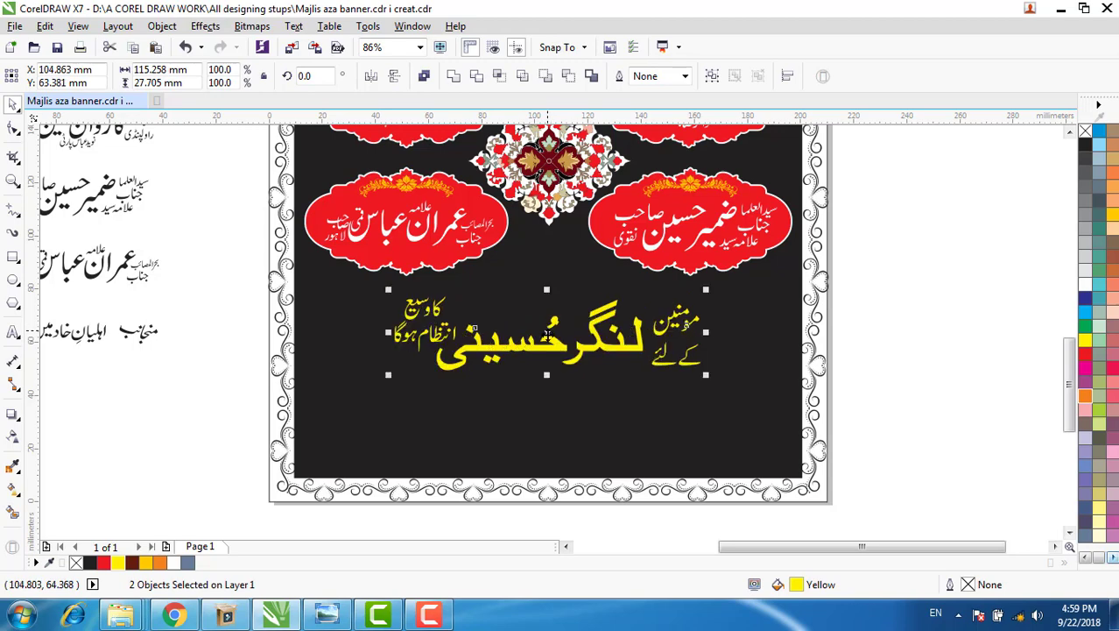
{"action": "scroll", "coordinate": [589, 347], "scroll_direction": "down", "scroll_amount": 2}
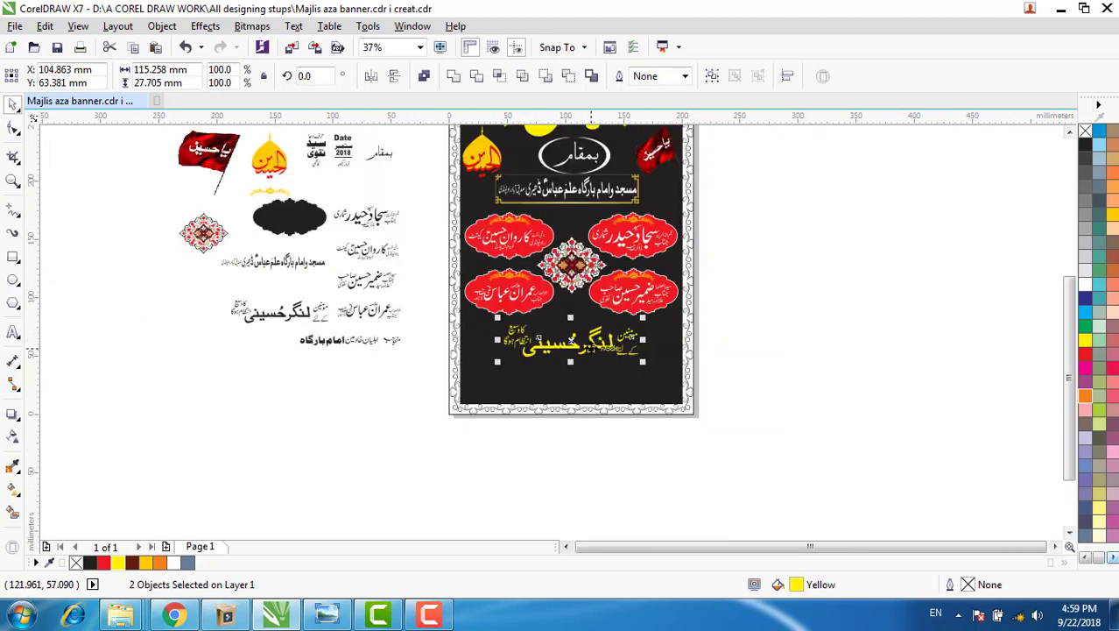
{"action": "left_click", "coordinate": [1069, 132]}
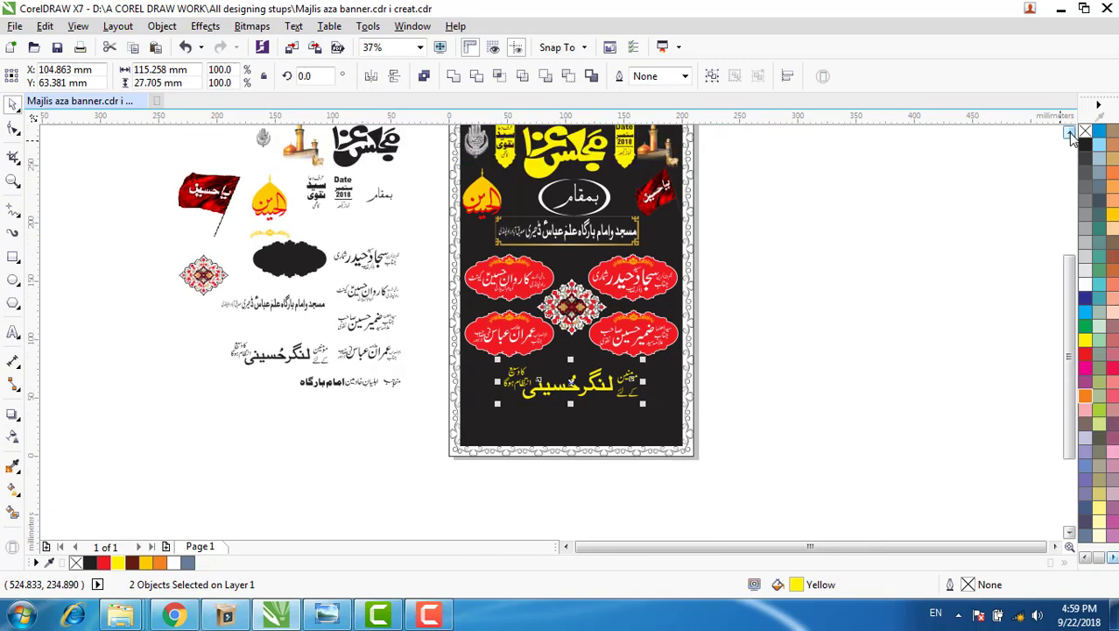
Step: Draw a rectangle about 135.8 × 24 mm along the black panel's bottom edge, centred below the yellow لنگر حسینی text
{"action": "left_click", "coordinate": [1069, 133]}
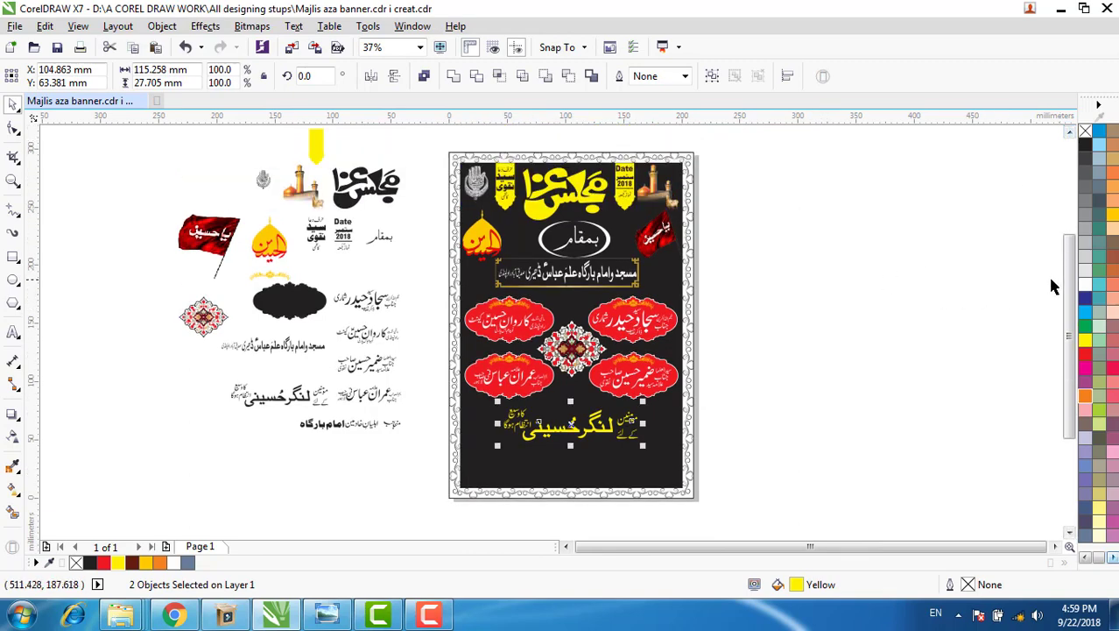
{"action": "scroll", "coordinate": [1069, 301], "scroll_direction": "down", "scroll_amount": 2}
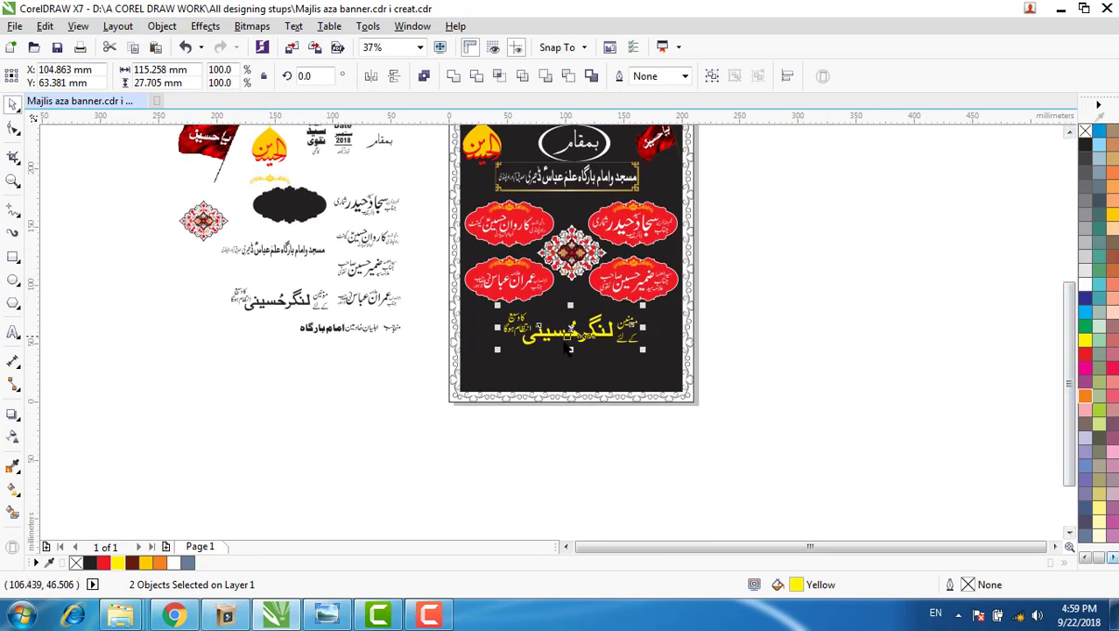
{"action": "scroll", "coordinate": [569, 349], "scroll_direction": "up", "scroll_amount": 2}
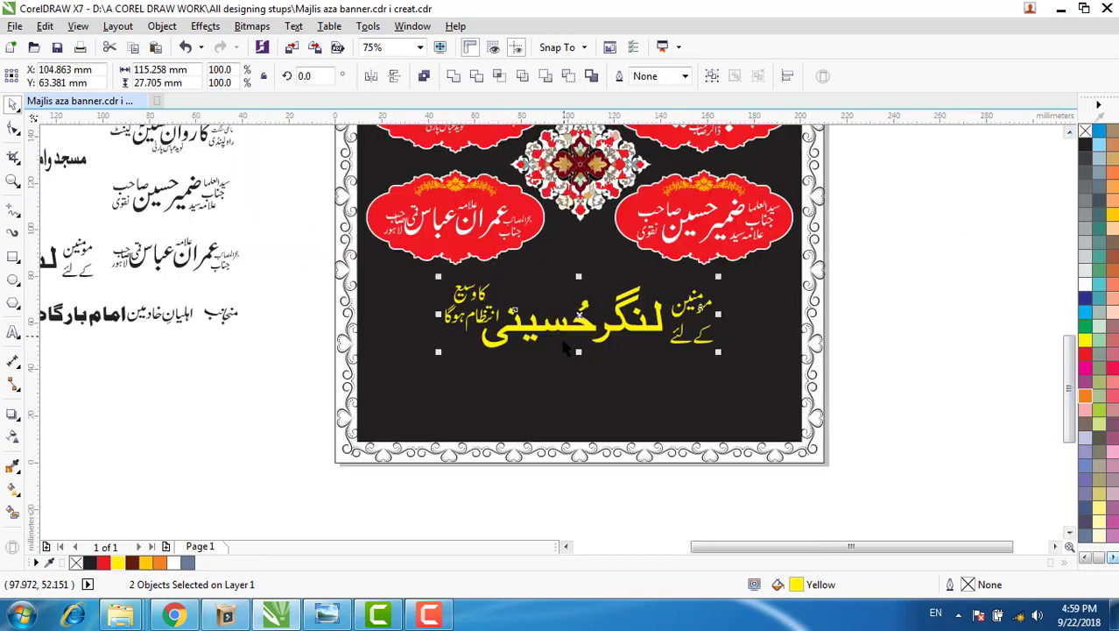
{"action": "left_click", "coordinate": [13, 256]}
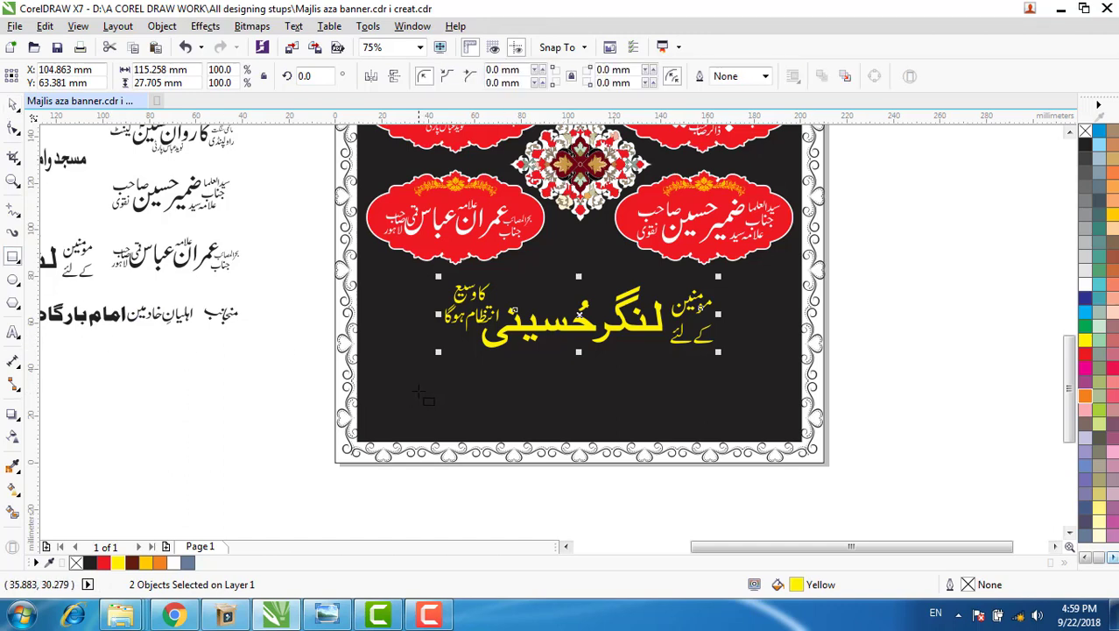
{"action": "left_click_drag", "start_coordinate": [418, 386], "coordinate": [735, 440]}
{"action": "scroll", "coordinate": [648, 423], "scroll_direction": "up", "scroll_amount": 2}
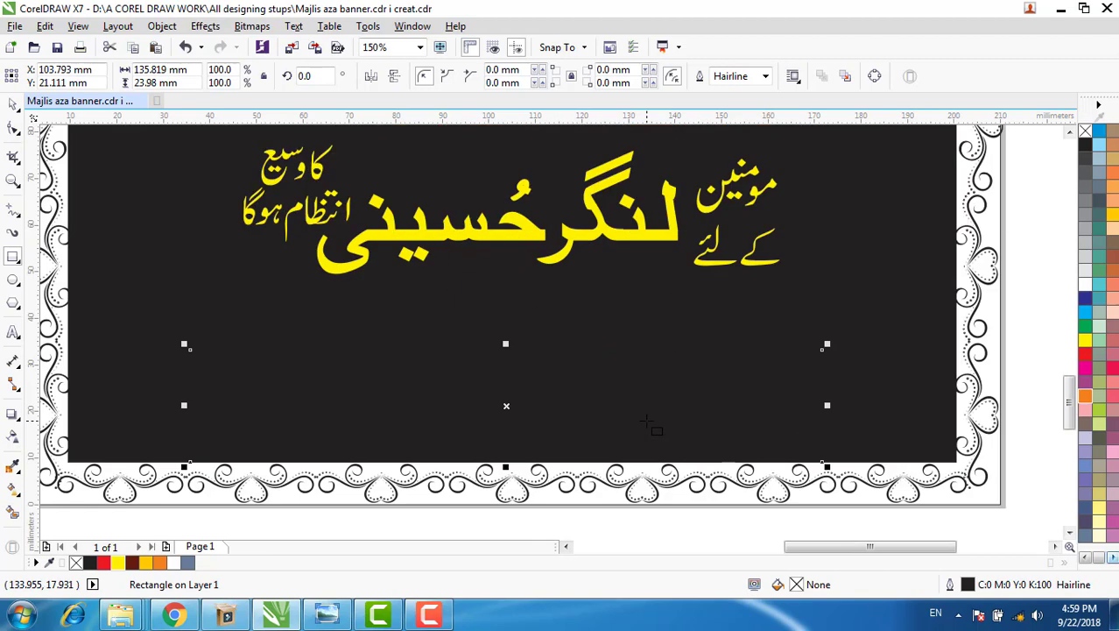
Step: Smart-fill the new rectangle as a blue-grey curve (C40 M20 Y0 K40) with a 0.5 pt black outline
{"action": "key", "text": "space"}
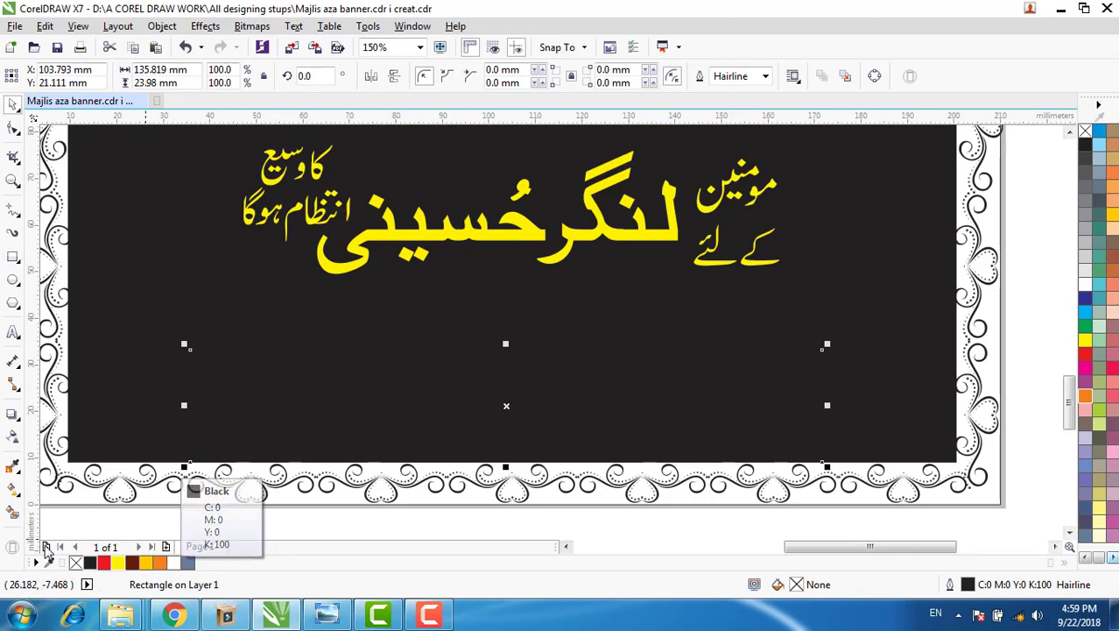
{"action": "left_click", "coordinate": [13, 513]}
{"action": "left_click", "coordinate": [438, 405]}
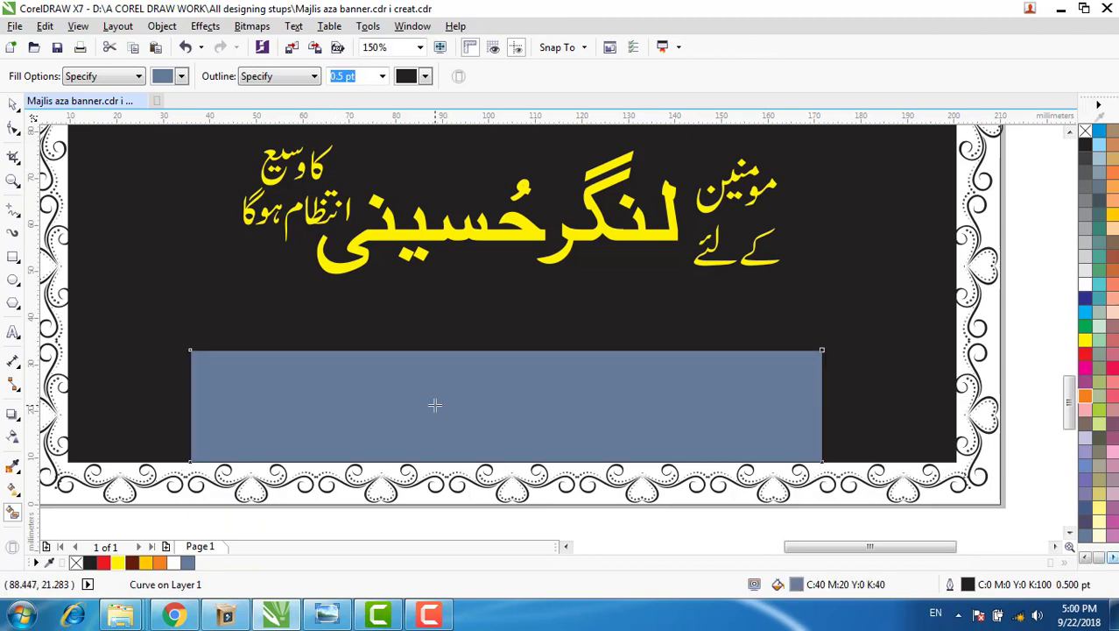
{"action": "key", "text": "space"}
Step: Move both upper corner nodes of the blue-grey shape inward to turn it into a symmetrical trapezoid
{"action": "left_click", "coordinate": [14, 131]}
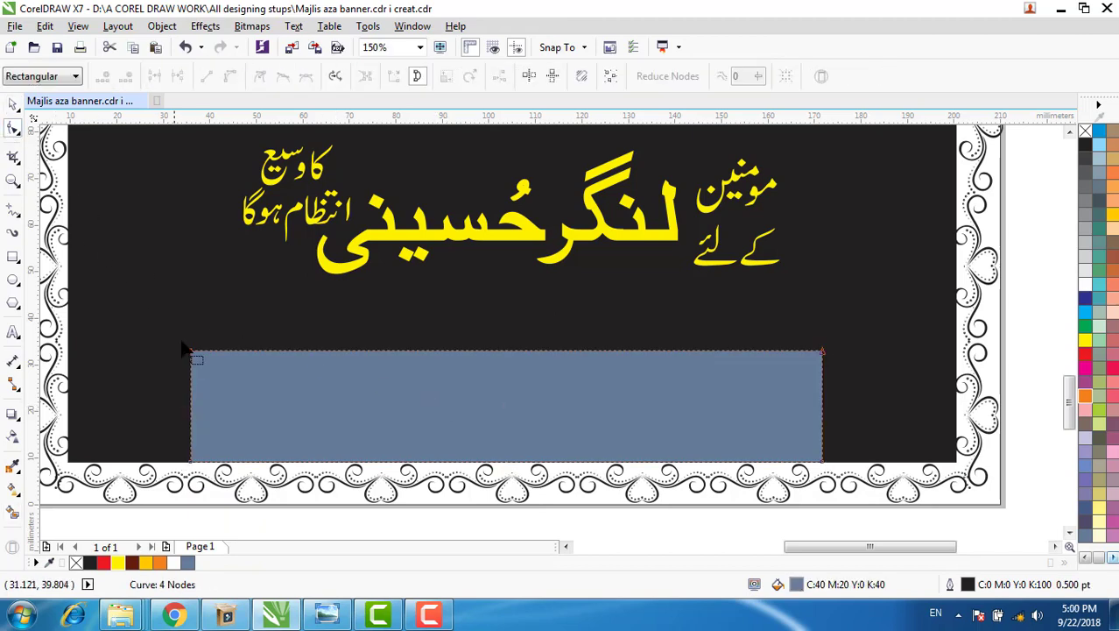
{"action": "left_click_drag", "start_coordinate": [192, 351], "coordinate": [238, 350]}
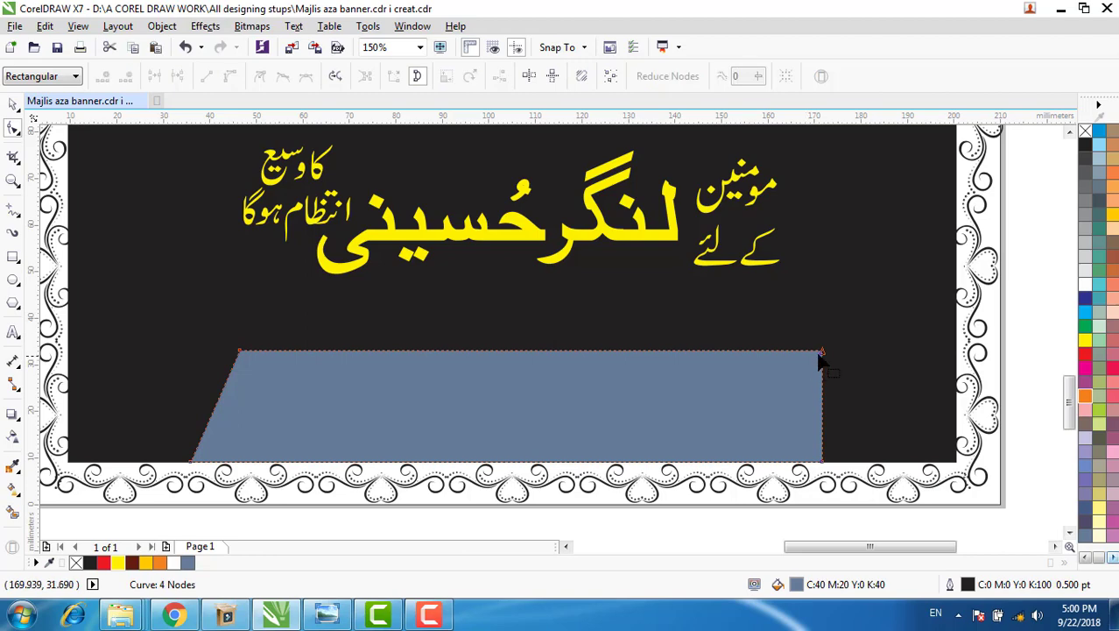
{"action": "left_click_drag", "start_coordinate": [821, 351], "coordinate": [769, 353]}
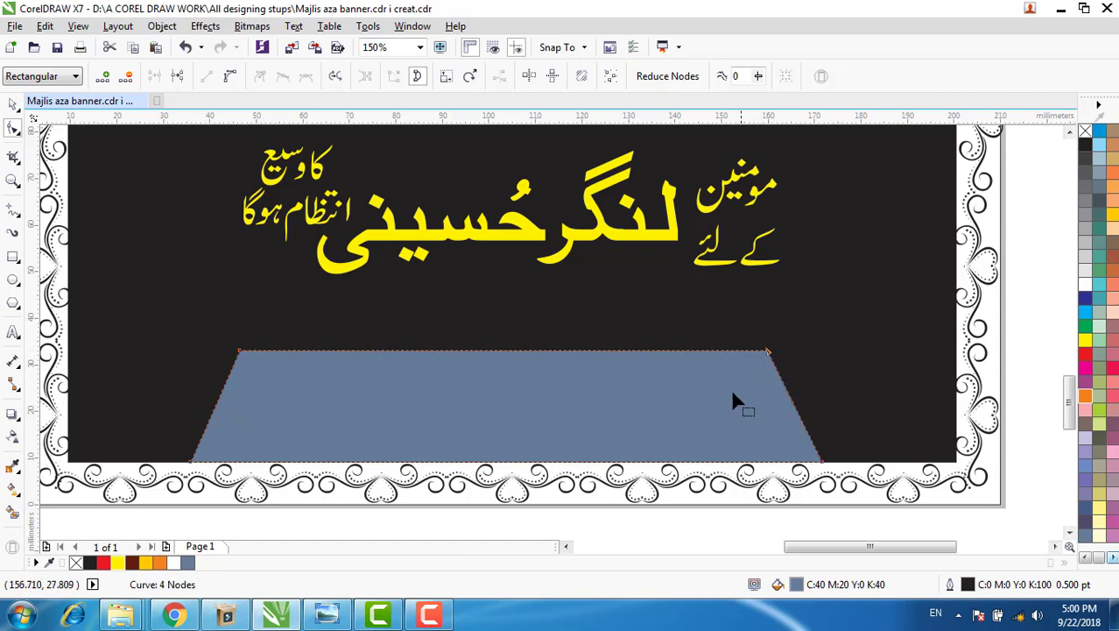
{"action": "key", "text": "space"}
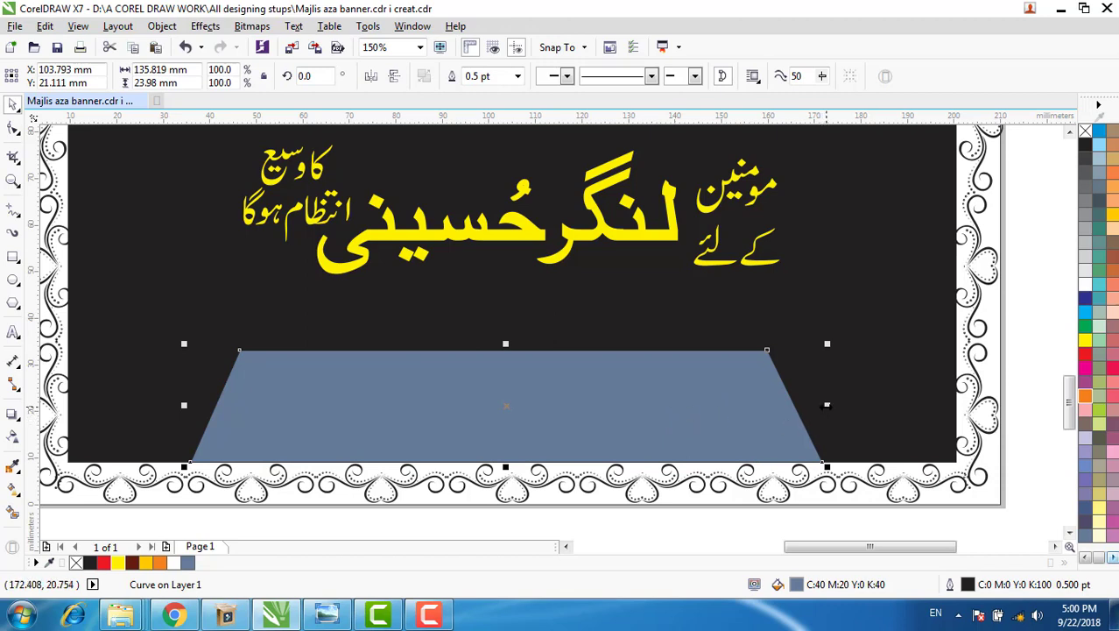
Step: Make a copy of the trapezoid about 109.9 mm wide with the same left end, and slant its right edge inward toward the base
{"action": "left_click_drag", "start_coordinate": [827, 404], "coordinate": [709, 418]}
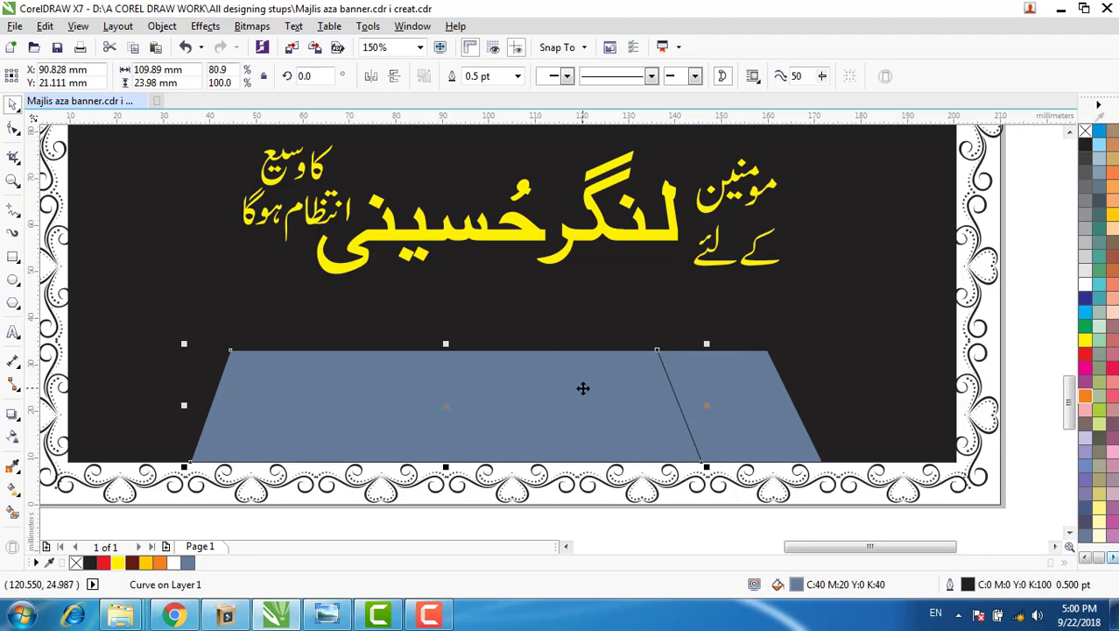
{"action": "left_click", "coordinate": [13, 127]}
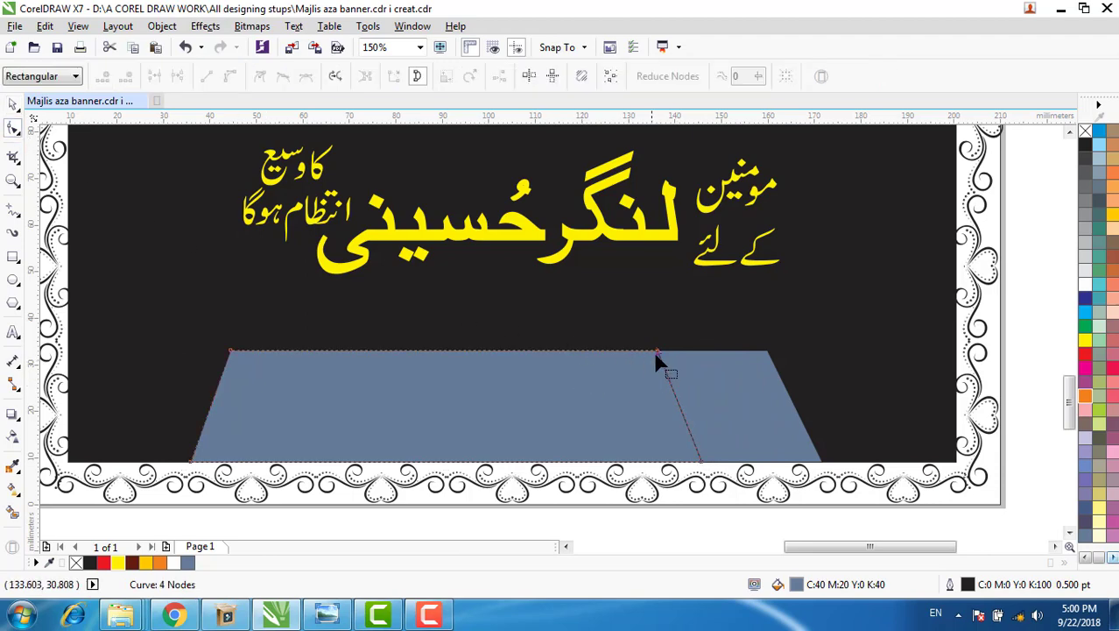
{"action": "left_click_drag", "start_coordinate": [659, 357], "coordinate": [665, 465]}
{"action": "left_click_drag", "start_coordinate": [683, 359], "coordinate": [686, 403]}
{"action": "scroll", "coordinate": [686, 435], "scroll_direction": "up", "scroll_amount": 2}
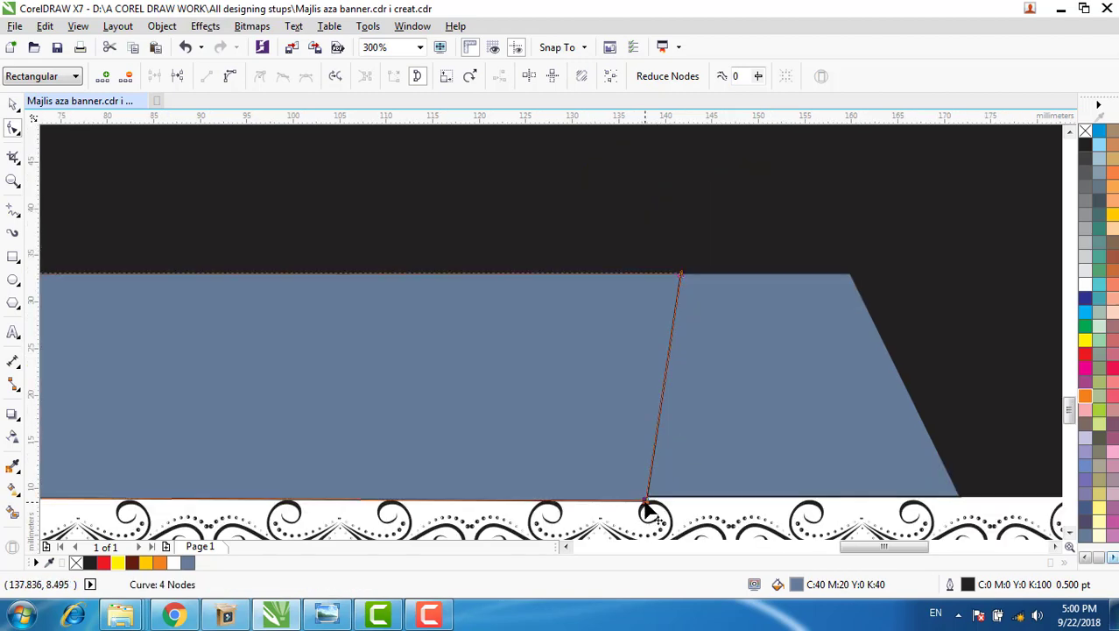
{"action": "left_click_drag", "start_coordinate": [645, 508], "coordinate": [648, 501]}
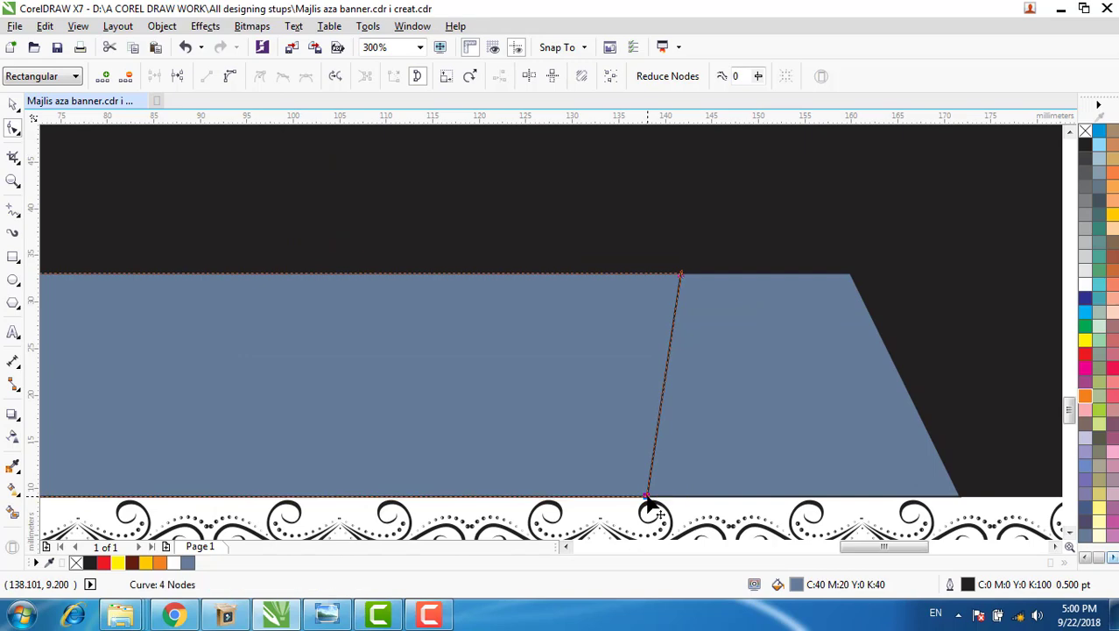
{"action": "scroll", "coordinate": [647, 501], "scroll_direction": "down", "scroll_amount": 2}
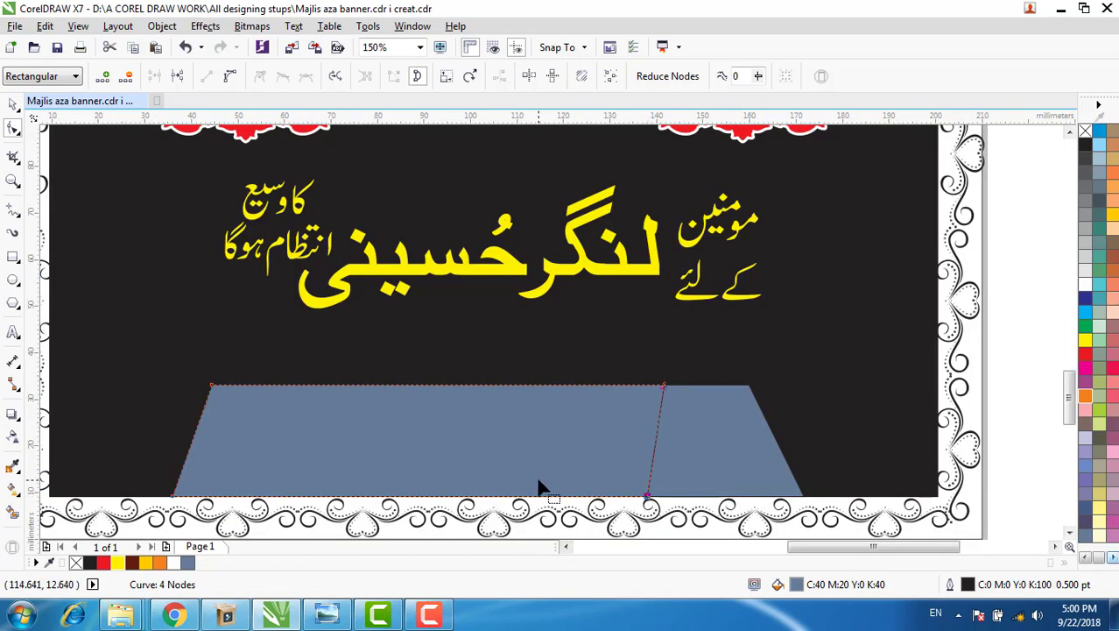
Step: Fill the narrower front shape white and the wide trapezoid behind it black
{"action": "key", "text": "space"}
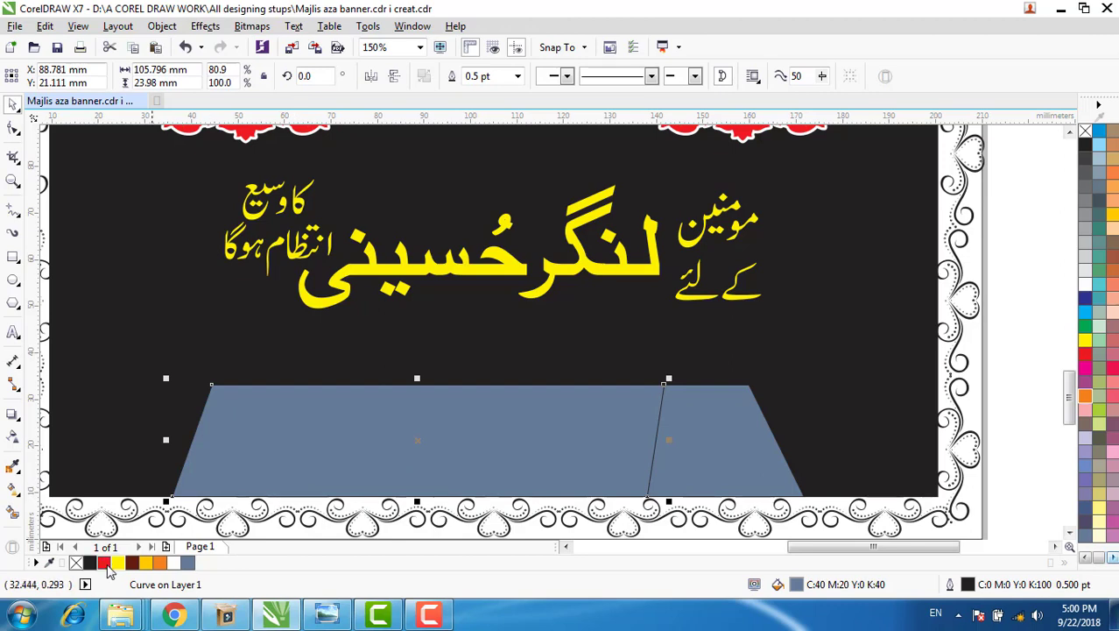
{"action": "left_click", "coordinate": [173, 563]}
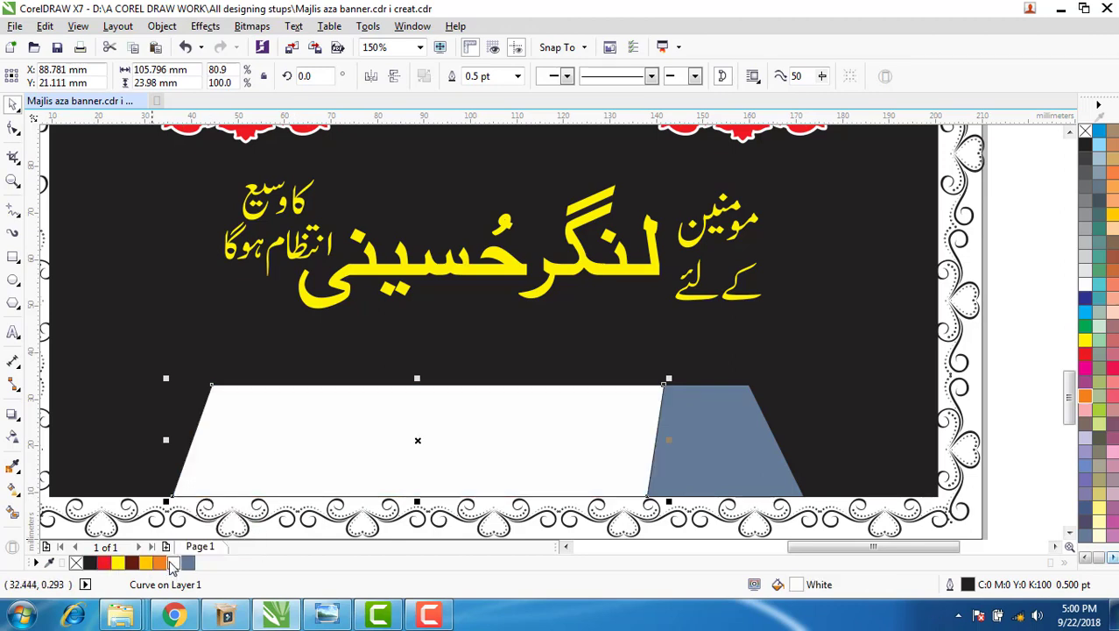
{"action": "left_click", "coordinate": [700, 444]}
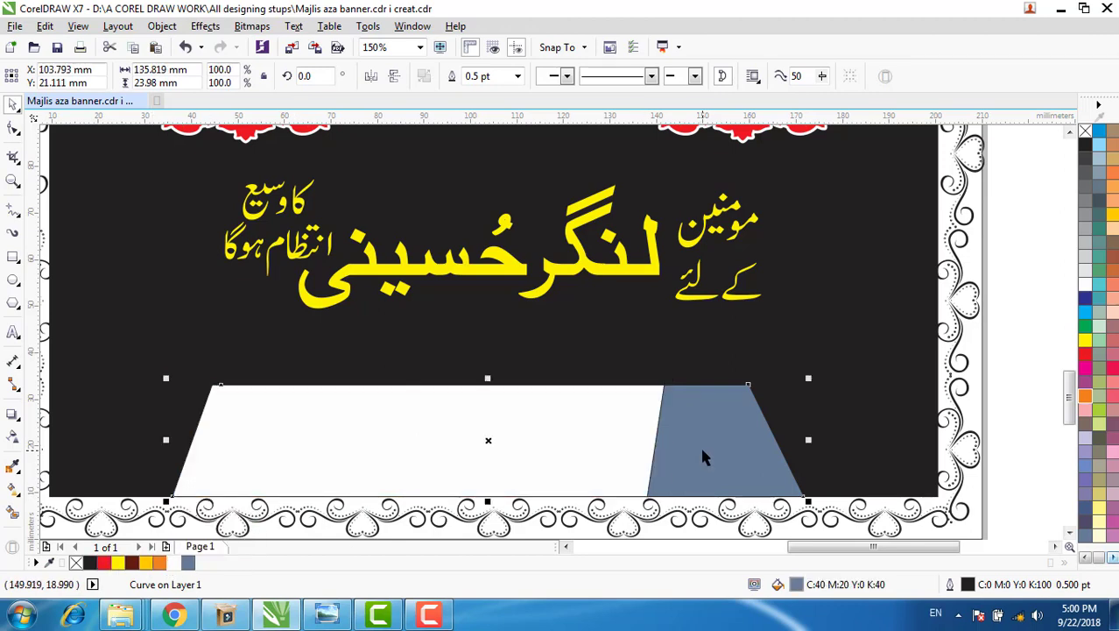
{"action": "left_click", "coordinate": [90, 563]}
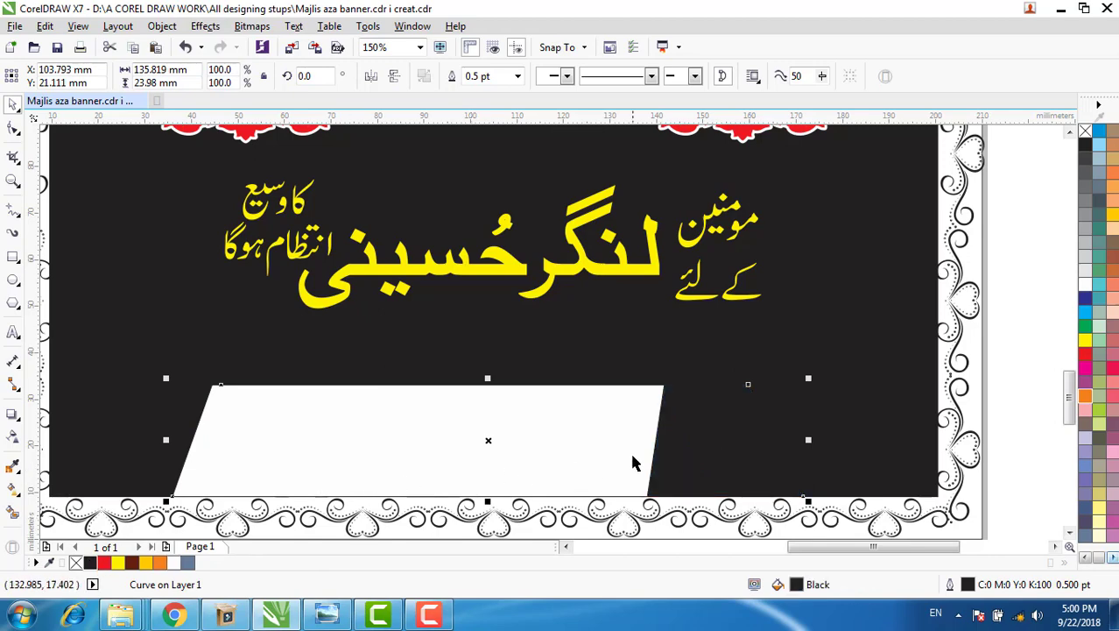
Step: Give the black trapezoid a white 2.0 pt outline placed behind the fill and scaled with the object
{"action": "key", "text": "F12"}
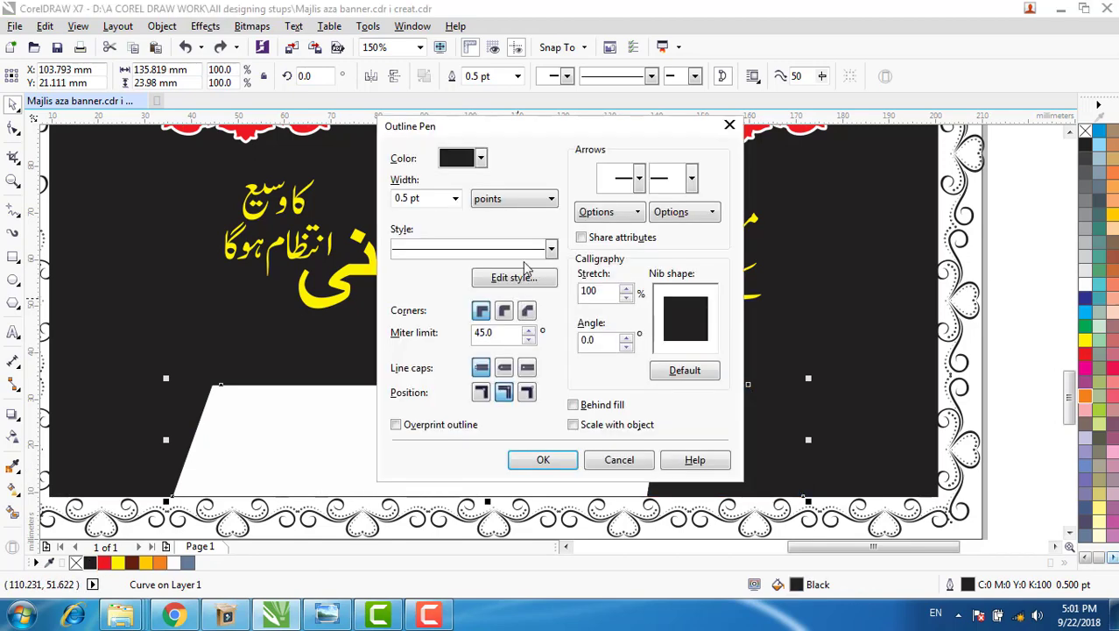
{"action": "left_click", "coordinate": [481, 158]}
{"action": "left_click", "coordinate": [499, 191]}
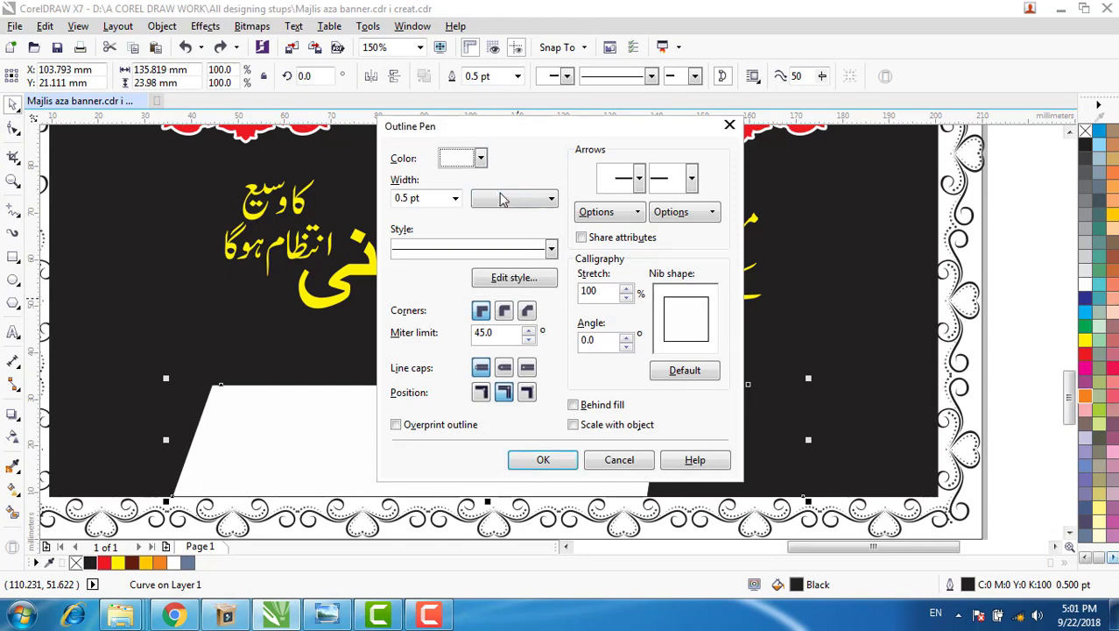
{"action": "left_click", "coordinate": [456, 199]}
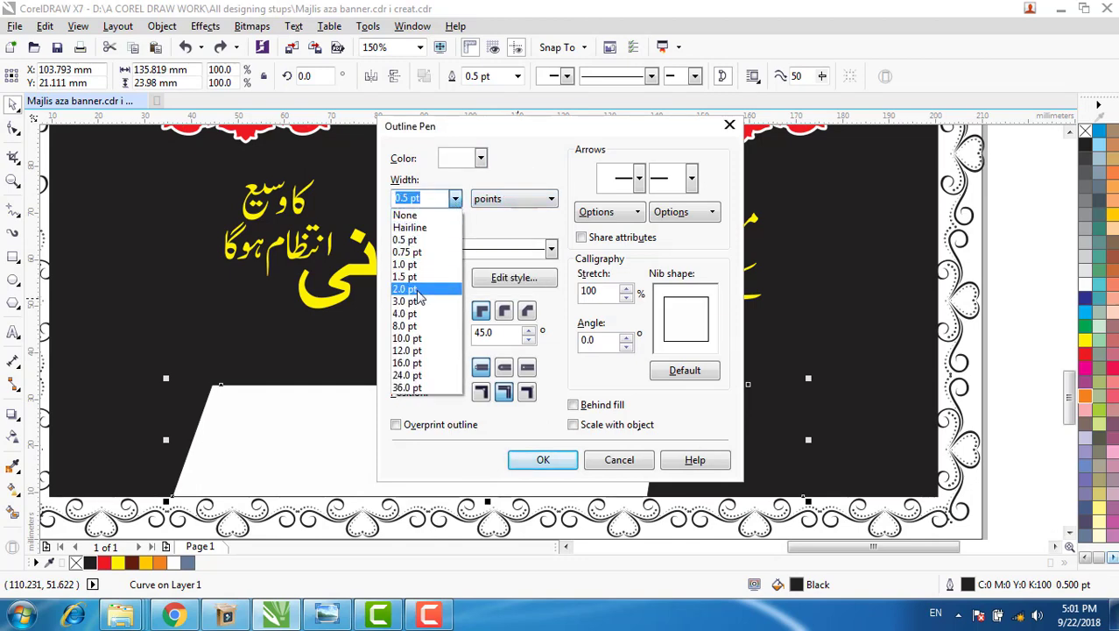
{"action": "left_click", "coordinate": [418, 295]}
{"action": "left_click", "coordinate": [574, 405]}
{"action": "left_click", "coordinate": [574, 424]}
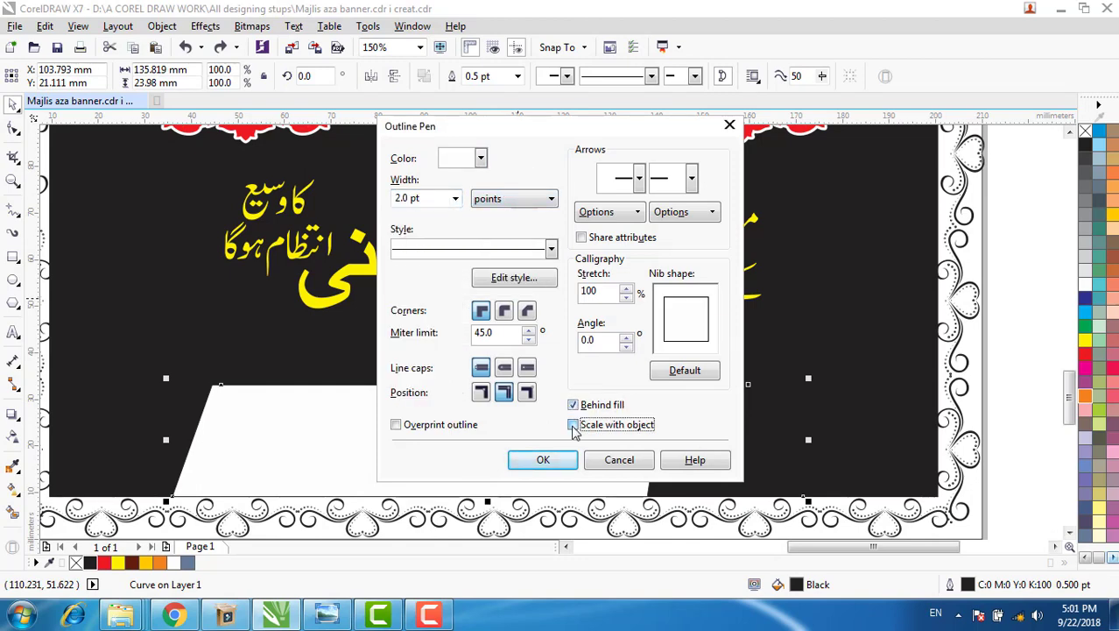
{"action": "left_click", "coordinate": [552, 461]}
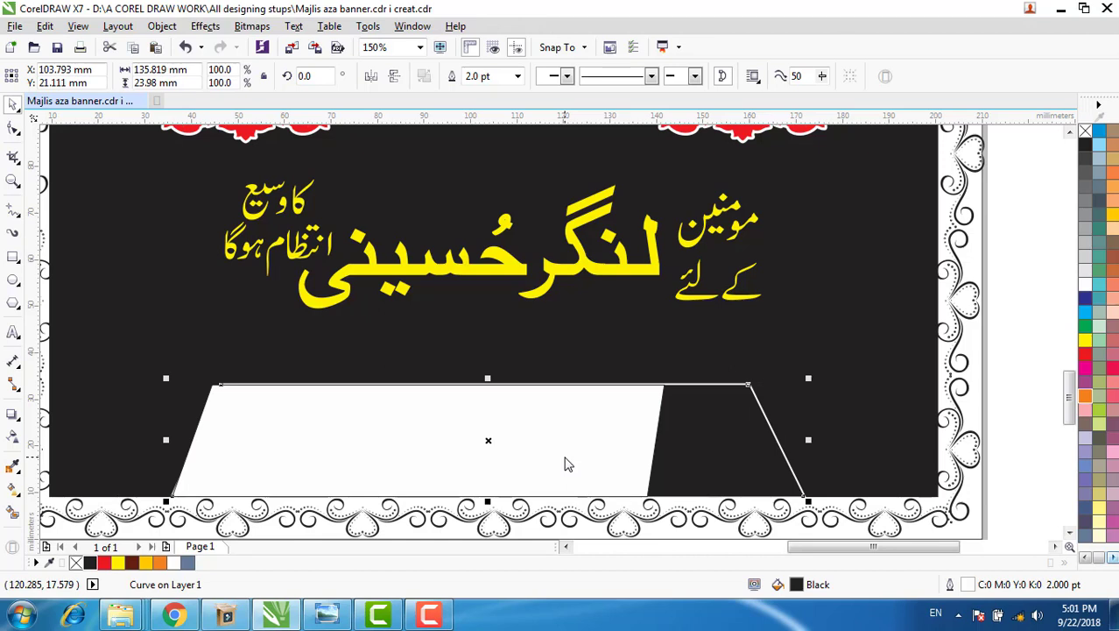
Step: Remove the outline from the white shape and nudge it about 2.5 mm to the right
{"action": "left_click", "coordinate": [504, 456]}
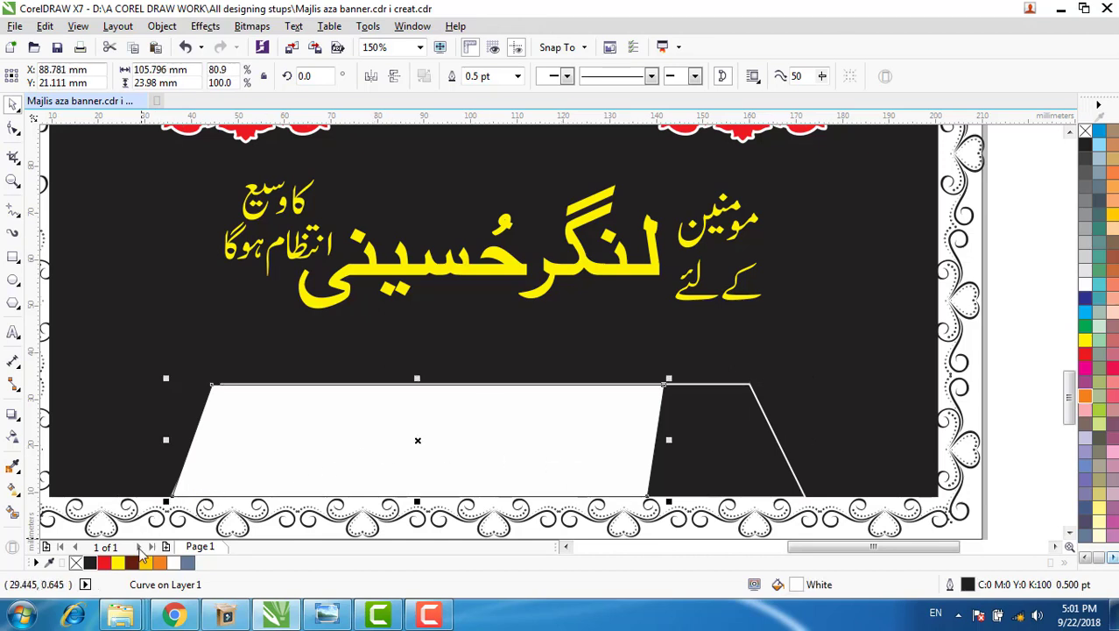
{"action": "right_click", "coordinate": [76, 562]}
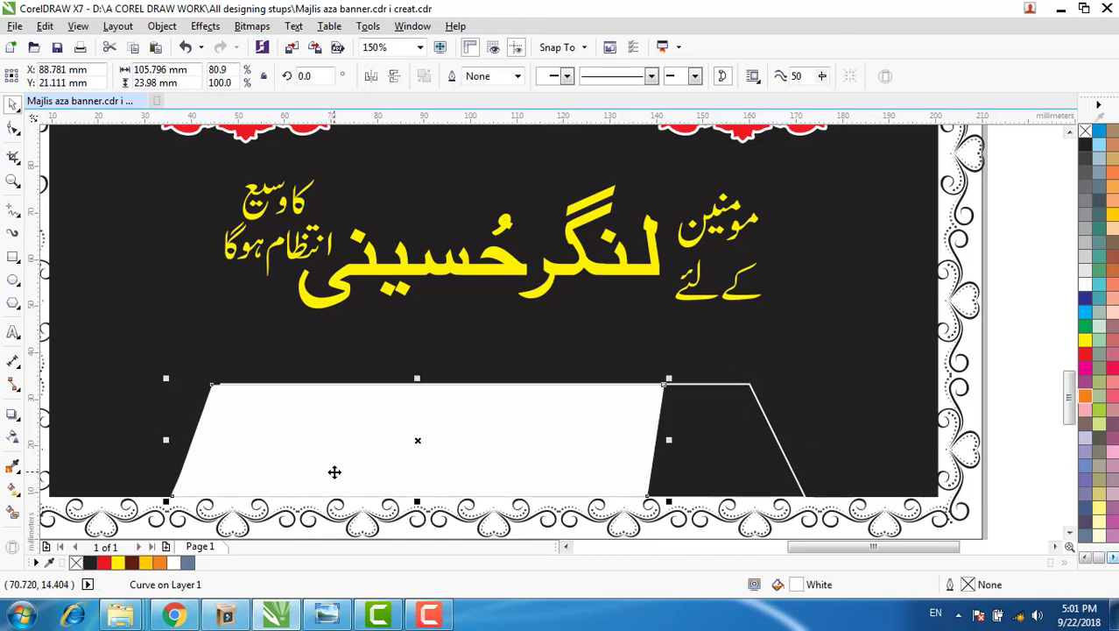
{"action": "key", "text": "Right"}
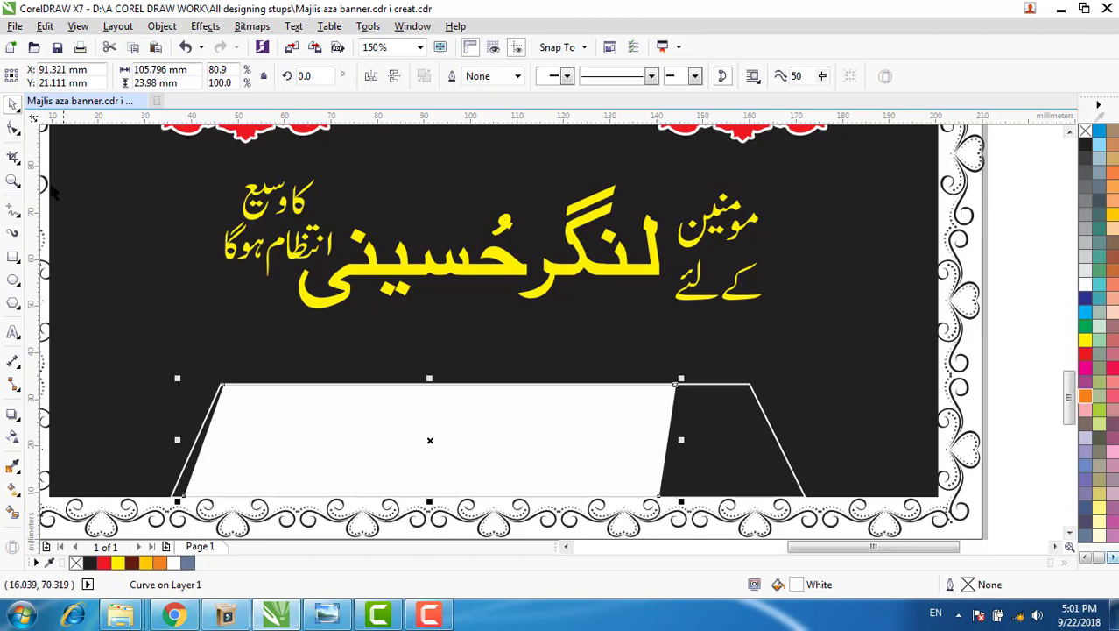
Step: Adjust the white shape's lower-left and upper-left corner nodes to follow the black trapezoid's slanted left edge
{"action": "left_click", "coordinate": [13, 128]}
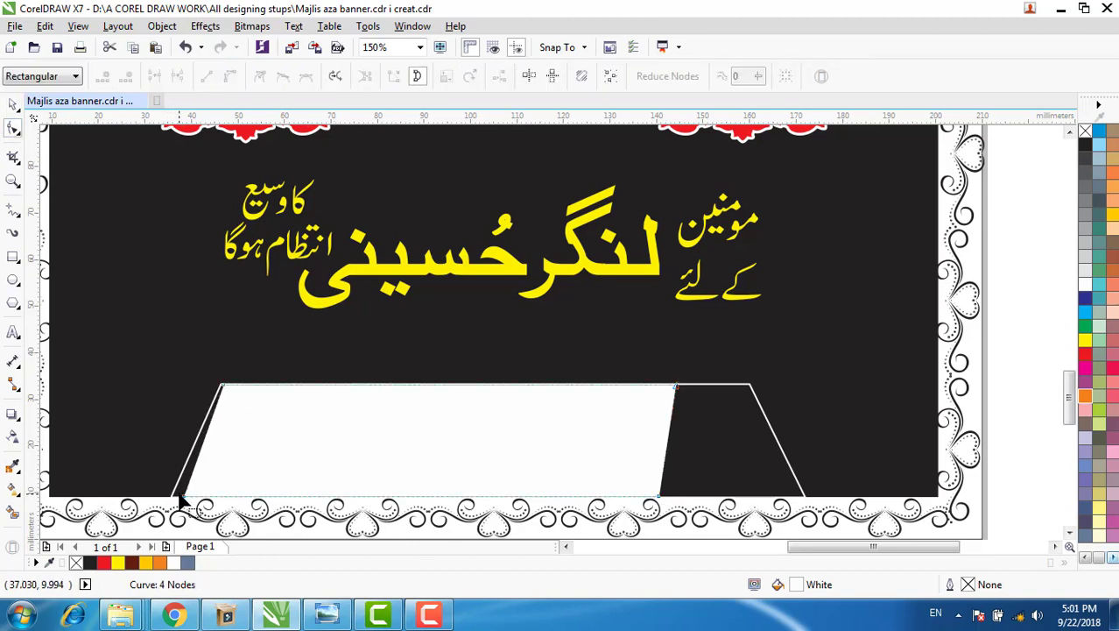
{"action": "left_click_drag", "start_coordinate": [185, 496], "coordinate": [174, 498]}
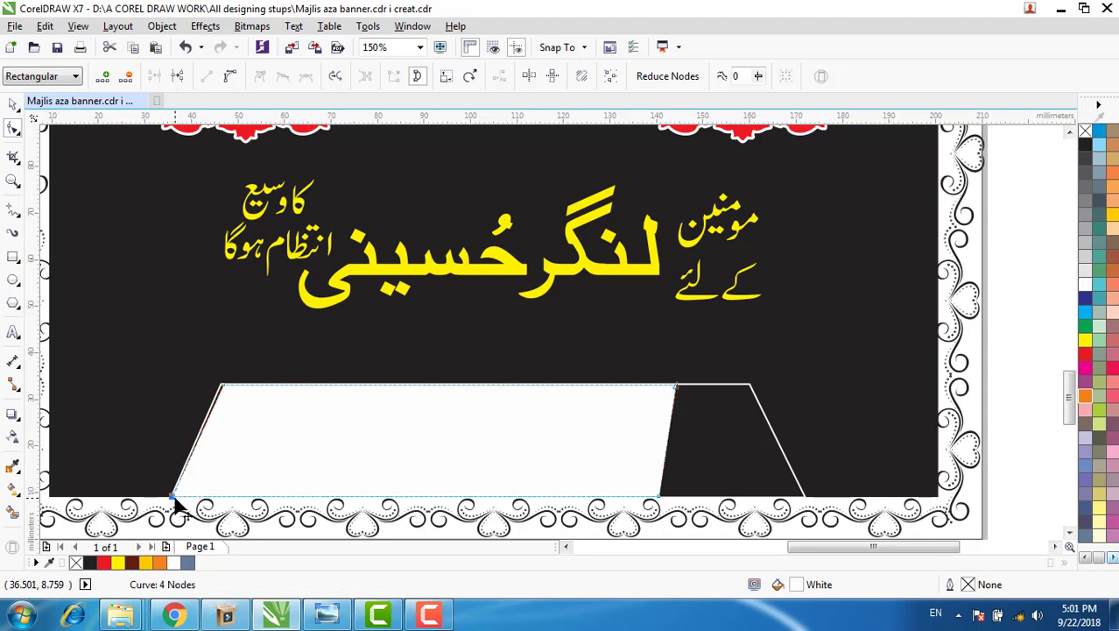
{"action": "scroll", "coordinate": [225, 396], "scroll_direction": "up", "scroll_amount": 2}
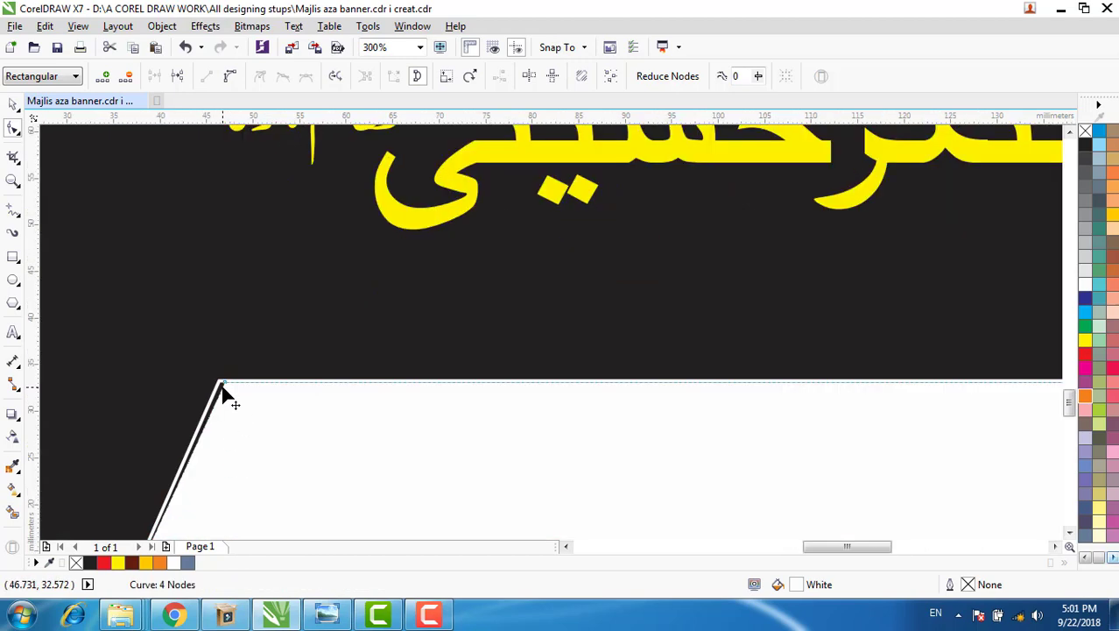
{"action": "left_click_drag", "start_coordinate": [226, 396], "coordinate": [225, 392]}
{"action": "scroll", "coordinate": [393, 428], "scroll_direction": "down", "scroll_amount": 2}
{"action": "scroll", "coordinate": [480, 433], "scroll_direction": "down", "scroll_amount": 2}
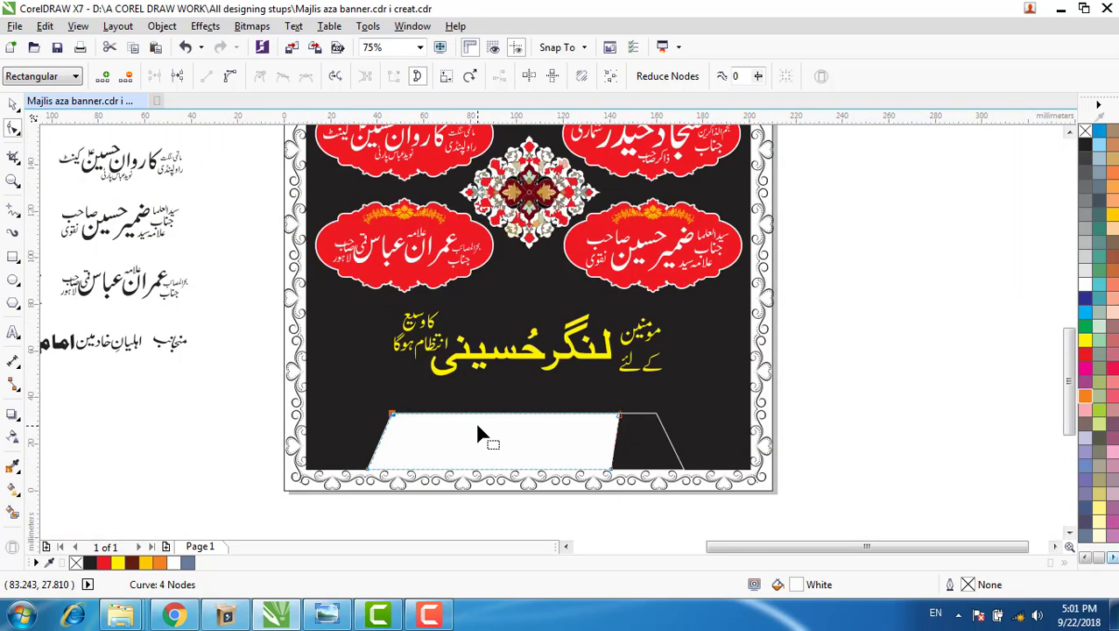
{"action": "key", "text": "space"}
{"action": "left_click_drag", "start_coordinate": [730, 548], "coordinate": [676, 548]}
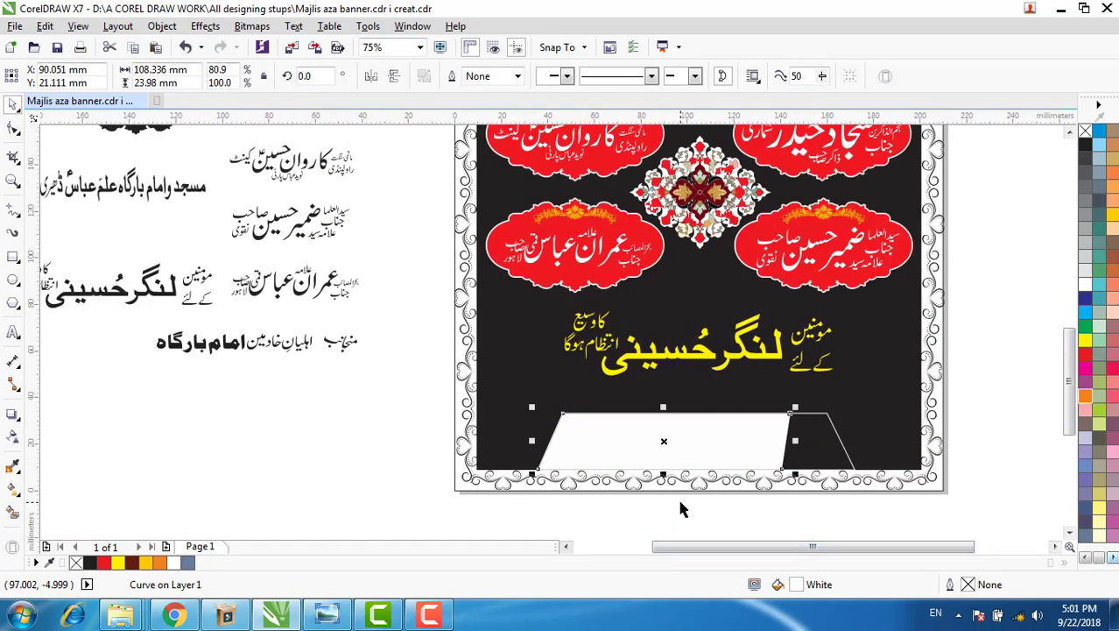
{"action": "scroll", "coordinate": [684, 510], "scroll_direction": "down", "scroll_amount": 1}
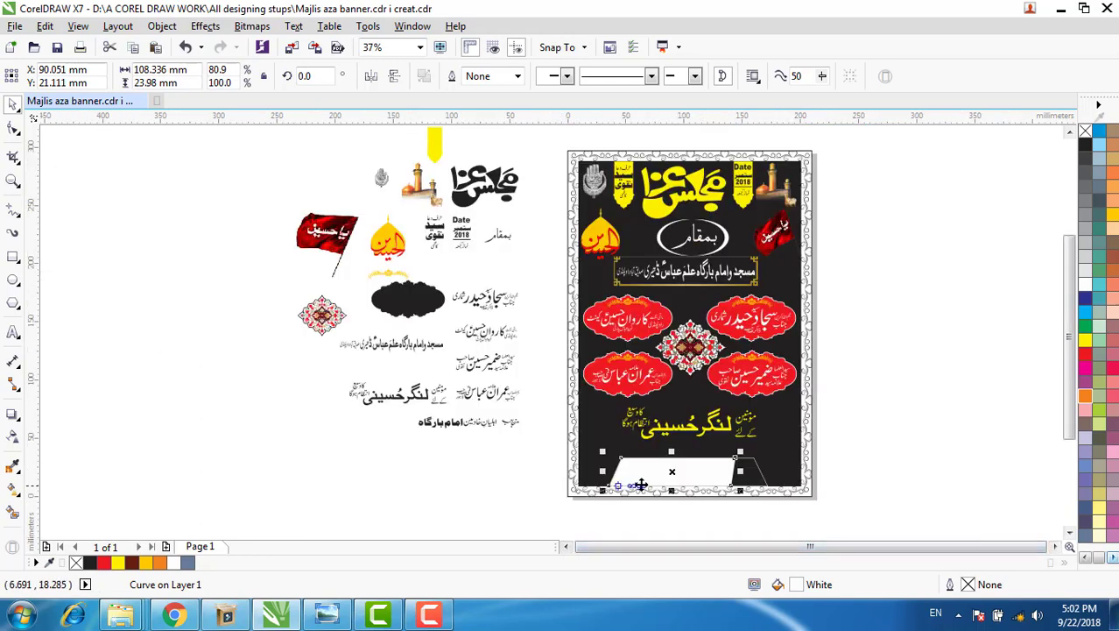
{"action": "scroll", "coordinate": [727, 492], "scroll_direction": "up", "scroll_amount": 1}
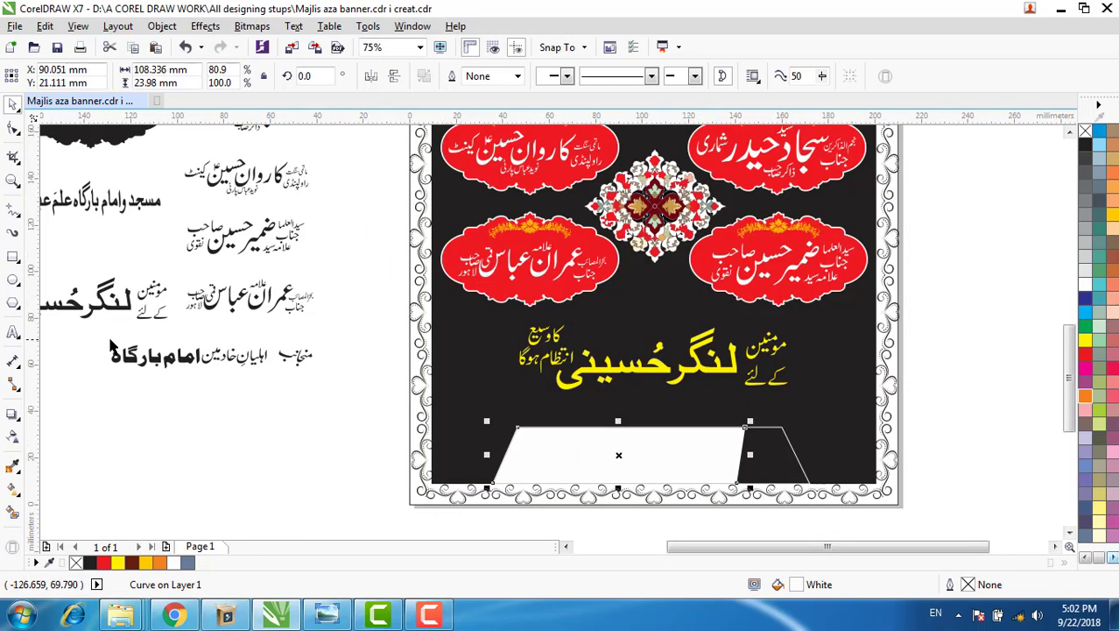
Step: Place a copy of the black "اہلیانِ خادمین امام بارگاہ" text inside the white plate, scaled to about 98 mm wide
{"action": "left_click_drag", "start_coordinate": [89, 333], "coordinate": [272, 392]}
{"action": "left_click_drag", "start_coordinate": [189, 355], "coordinate": [640, 448]}
{"action": "left_click_drag", "start_coordinate": [551, 473], "coordinate": [505, 496]}
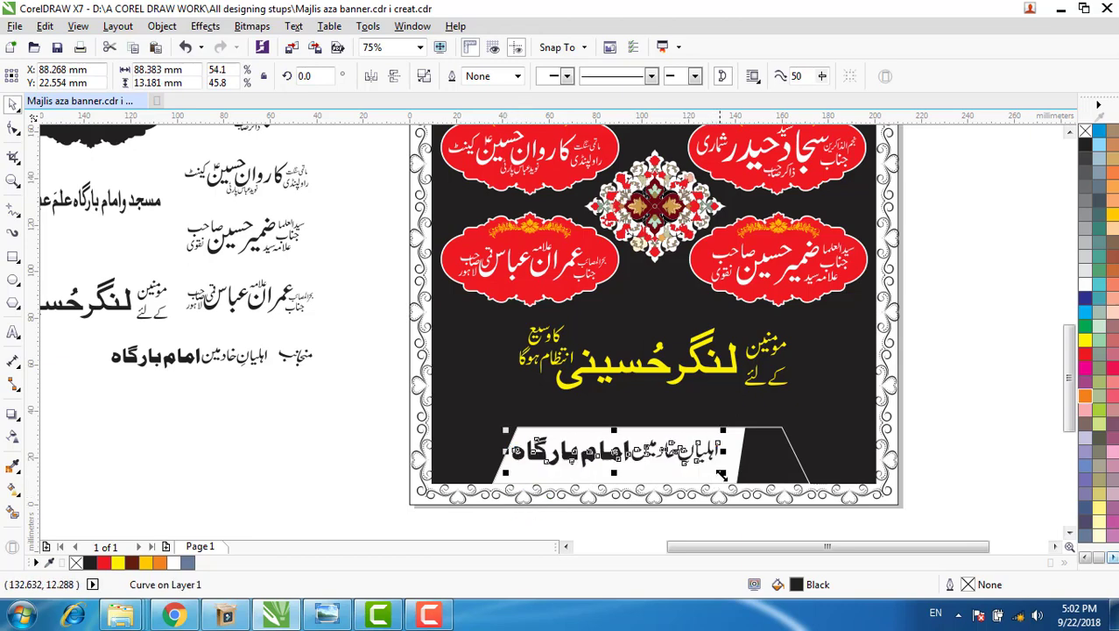
{"action": "left_click_drag", "start_coordinate": [721, 473], "coordinate": [738, 492]}
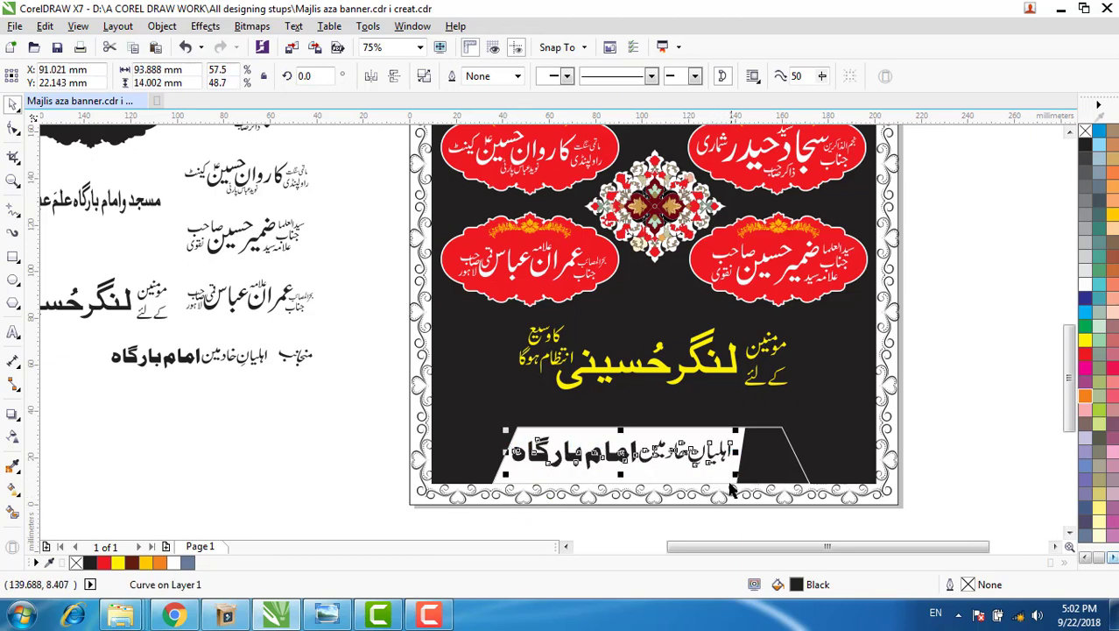
{"action": "scroll", "coordinate": [634, 453], "scroll_direction": "up", "scroll_amount": 2}
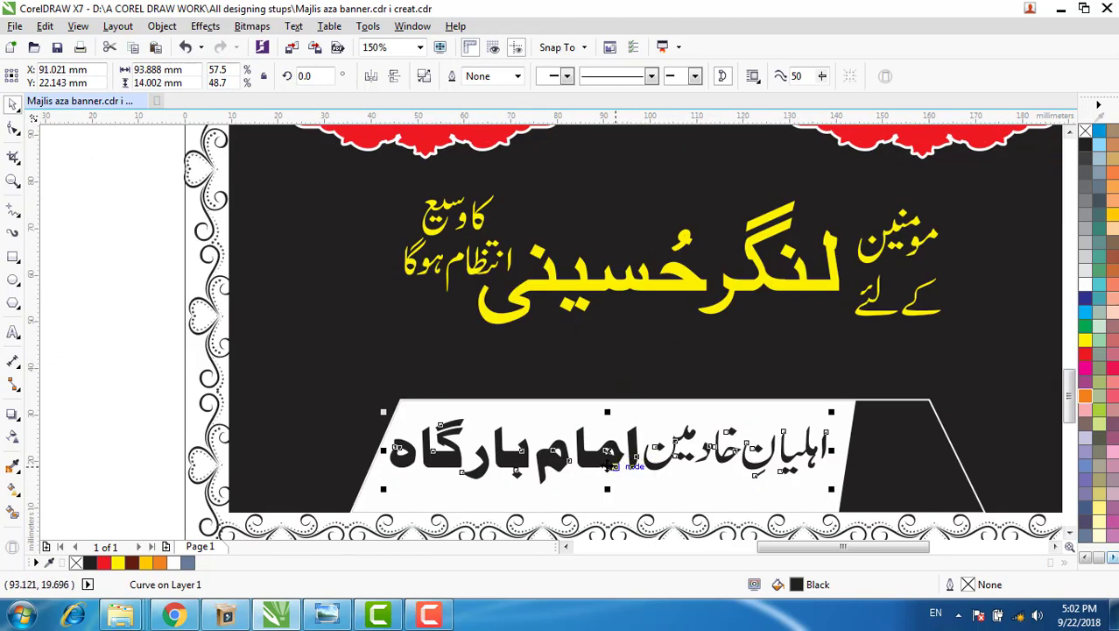
{"action": "left_click_drag", "start_coordinate": [613, 452], "coordinate": [604, 466]}
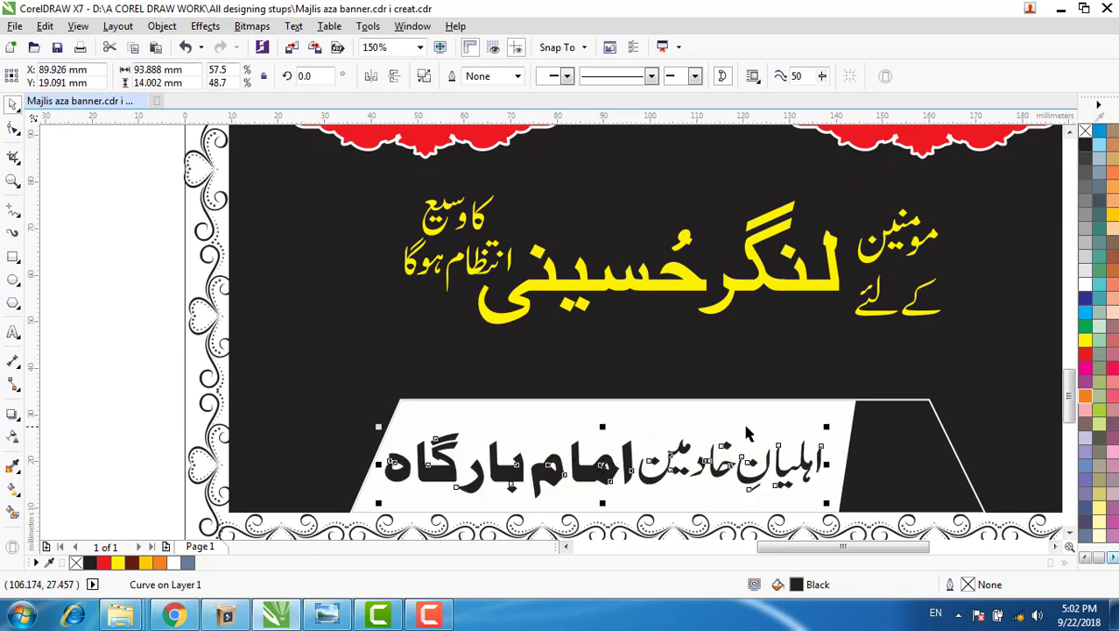
{"action": "left_click_drag", "start_coordinate": [826, 429], "coordinate": [841, 411]}
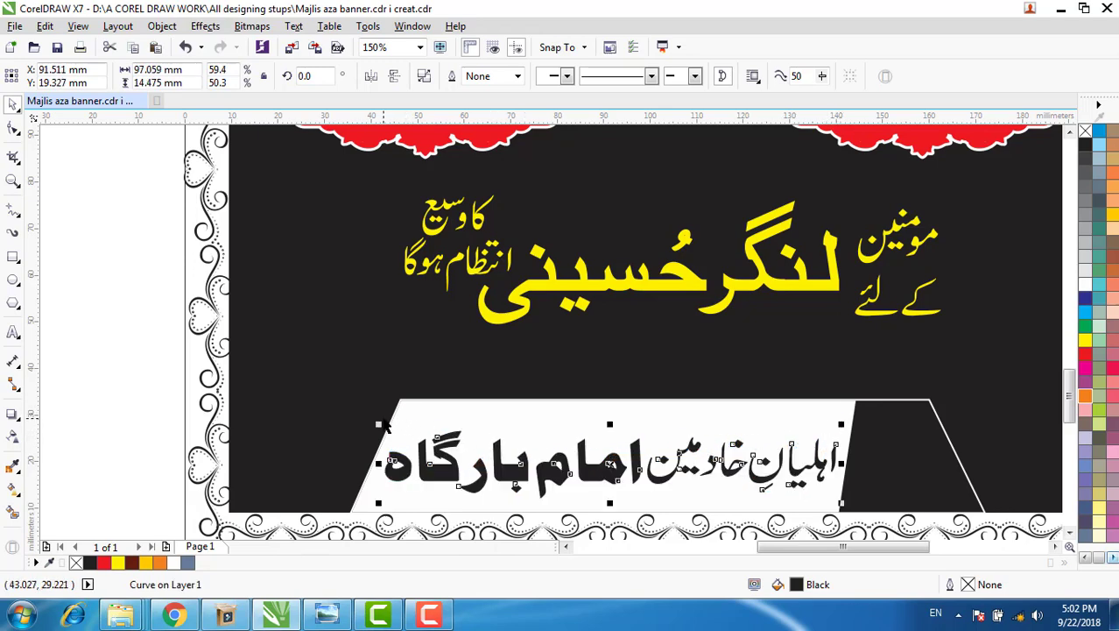
{"action": "left_click_drag", "start_coordinate": [378, 423], "coordinate": [372, 423]}
Step: Place a copy of the "منجانب" text on the plate's black end, coloured yellow and scaled to about 21 mm wide
{"action": "scroll", "coordinate": [671, 502], "scroll_direction": "down", "scroll_amount": 2}
{"action": "left_click_drag", "start_coordinate": [687, 544], "coordinate": [702, 545]}
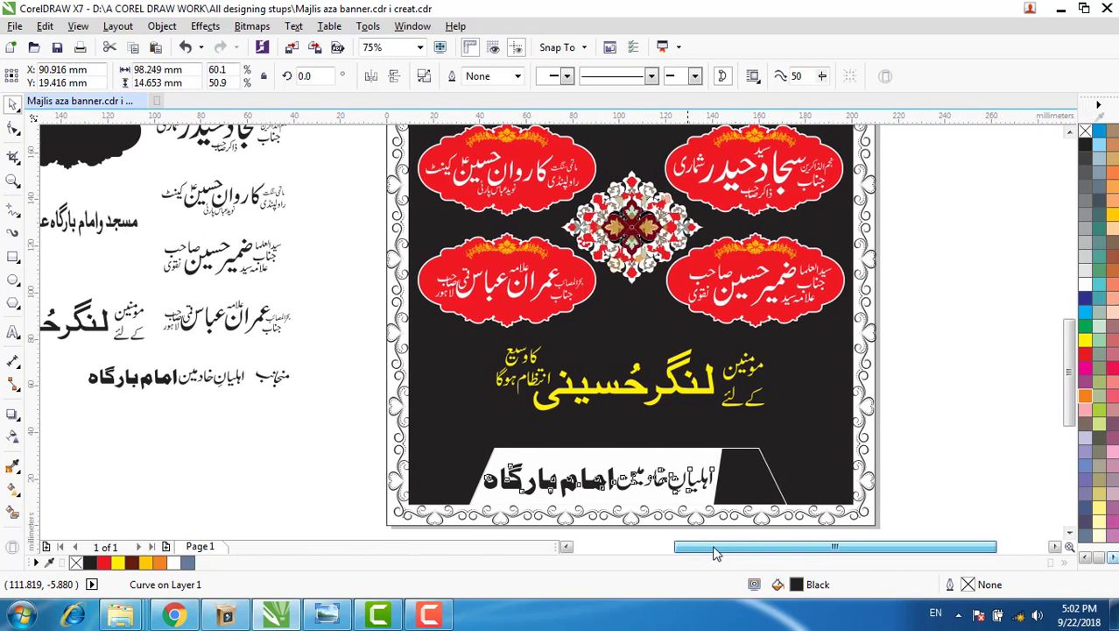
{"action": "left_click_drag", "start_coordinate": [249, 418], "coordinate": [243, 412]}
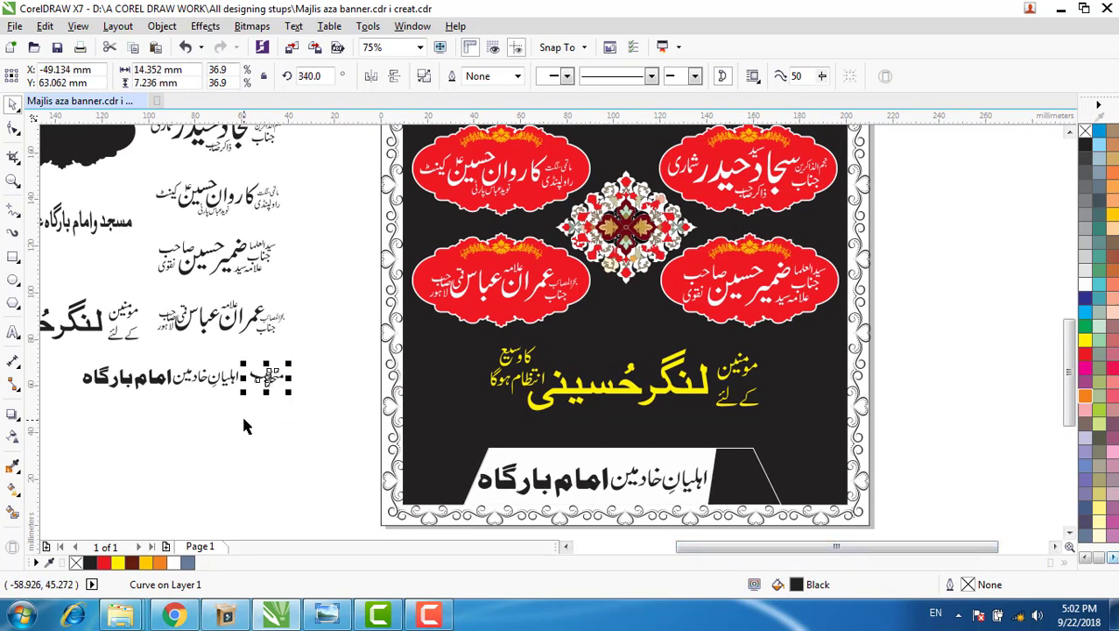
{"action": "left_click_drag", "start_coordinate": [268, 377], "coordinate": [773, 429]}
{"action": "scroll", "coordinate": [757, 495], "scroll_direction": "up", "scroll_amount": 2}
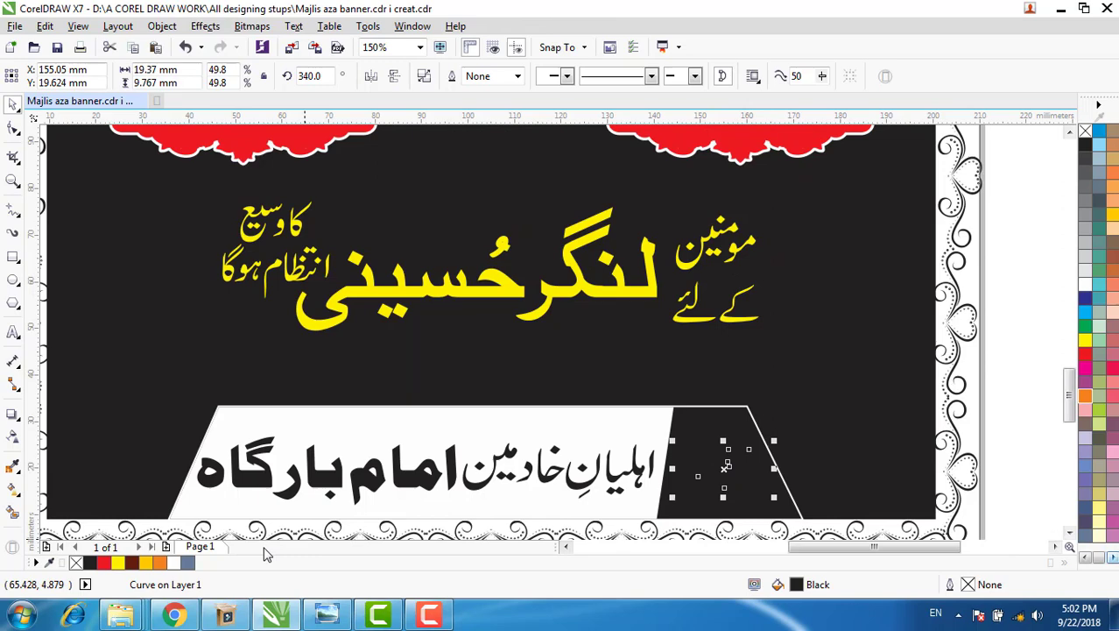
{"action": "left_click", "coordinate": [119, 565]}
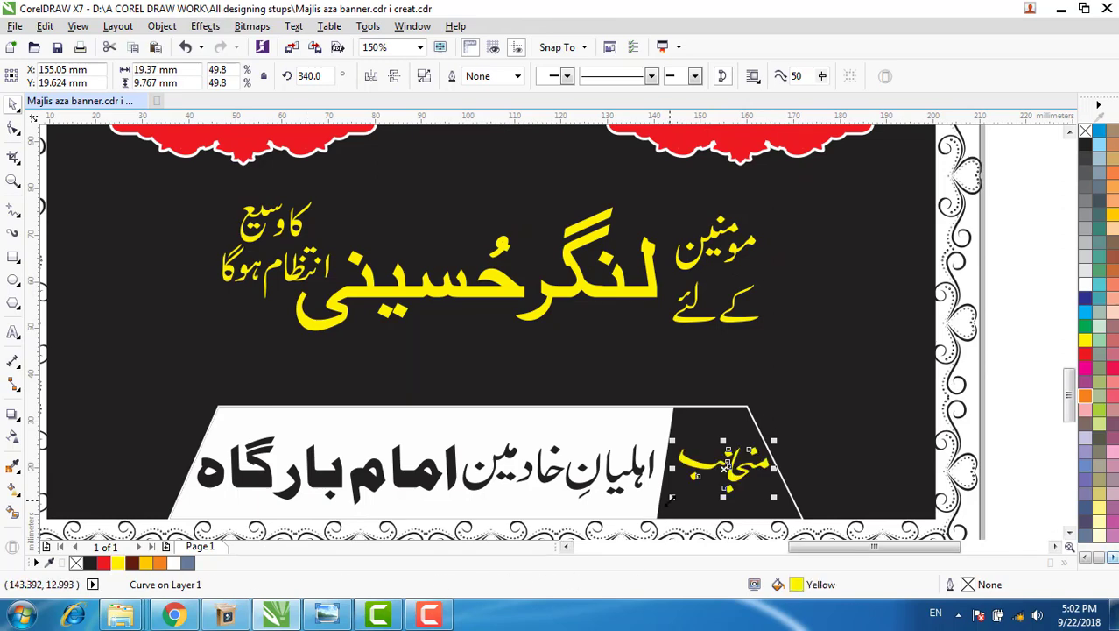
{"action": "left_click_drag", "start_coordinate": [672, 497], "coordinate": [663, 520]}
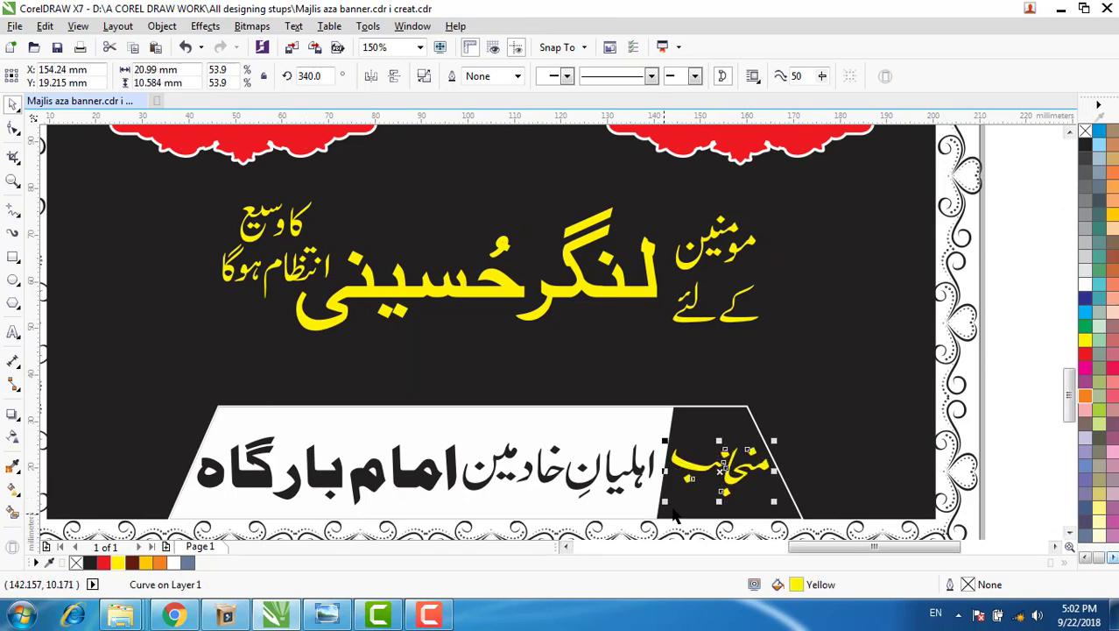
{"action": "scroll", "coordinate": [683, 504], "scroll_direction": "down", "scroll_amount": 2}
{"action": "left_click", "coordinate": [862, 375]}
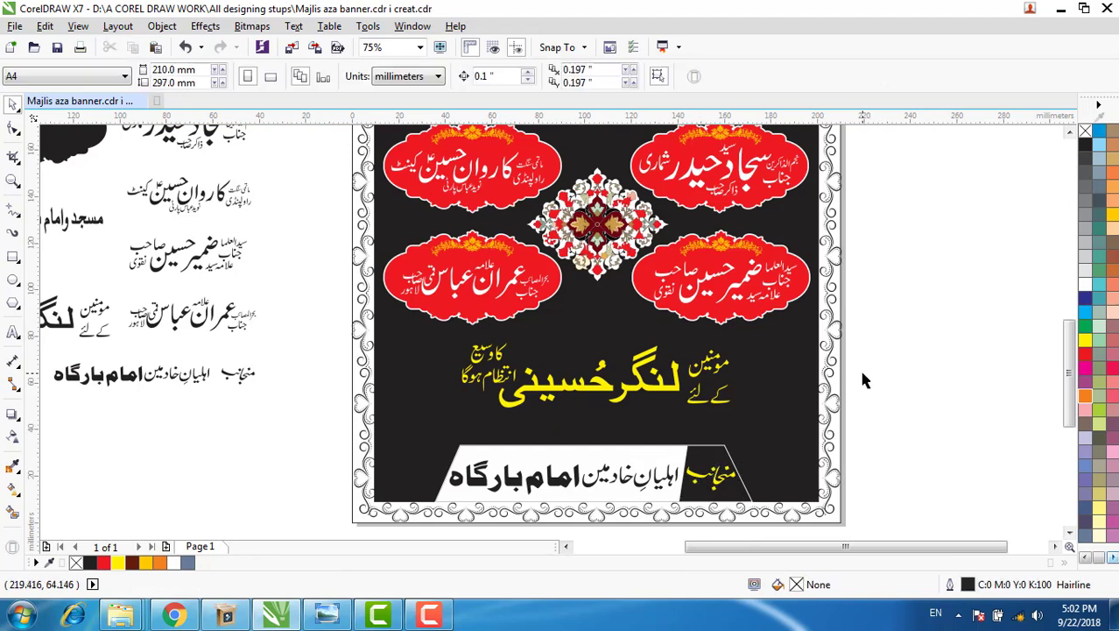
Step: Duplicate the yellow "مجلس عزا" title with the copy offset about 1.7 mm to the left of the original
{"action": "scroll", "coordinate": [864, 380], "scroll_direction": "down", "scroll_amount": 2}
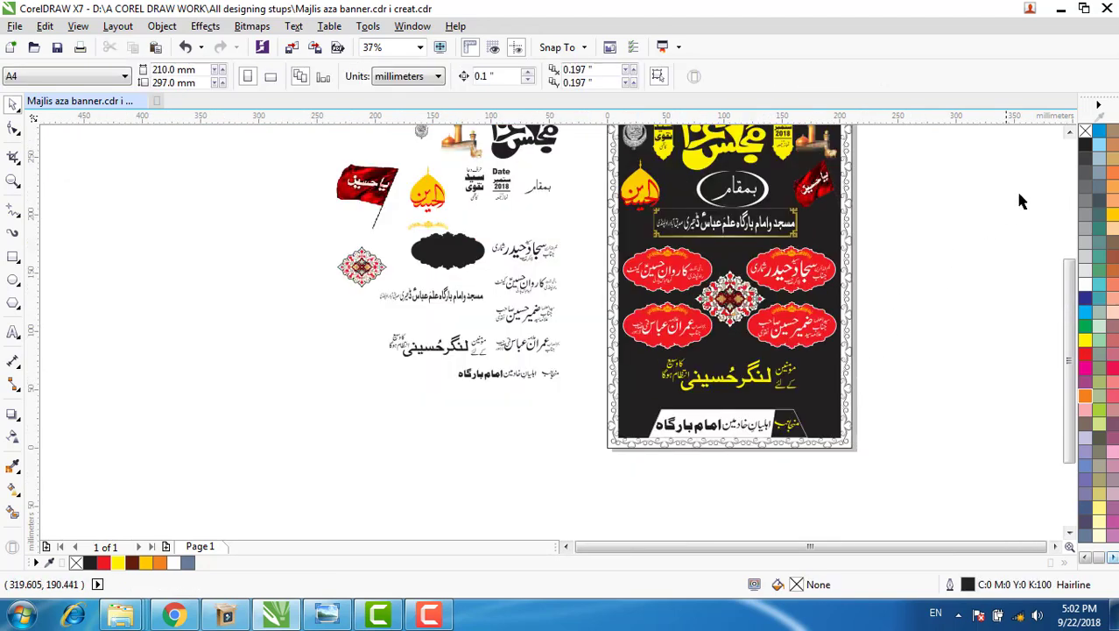
{"action": "left_click", "coordinate": [1070, 132]}
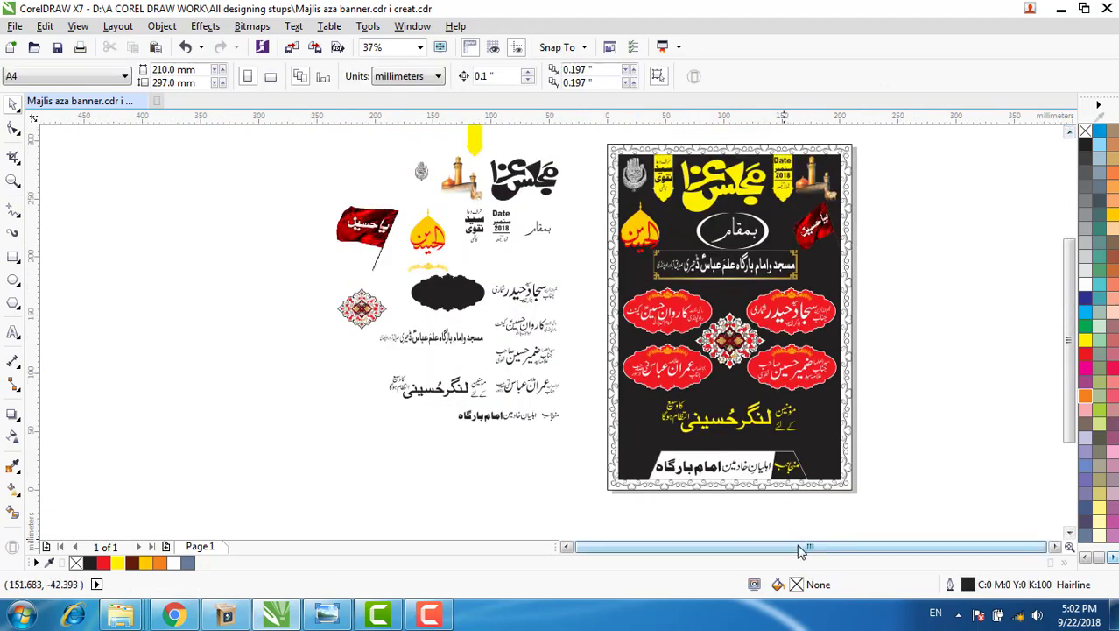
{"action": "left_click", "coordinate": [1056, 549]}
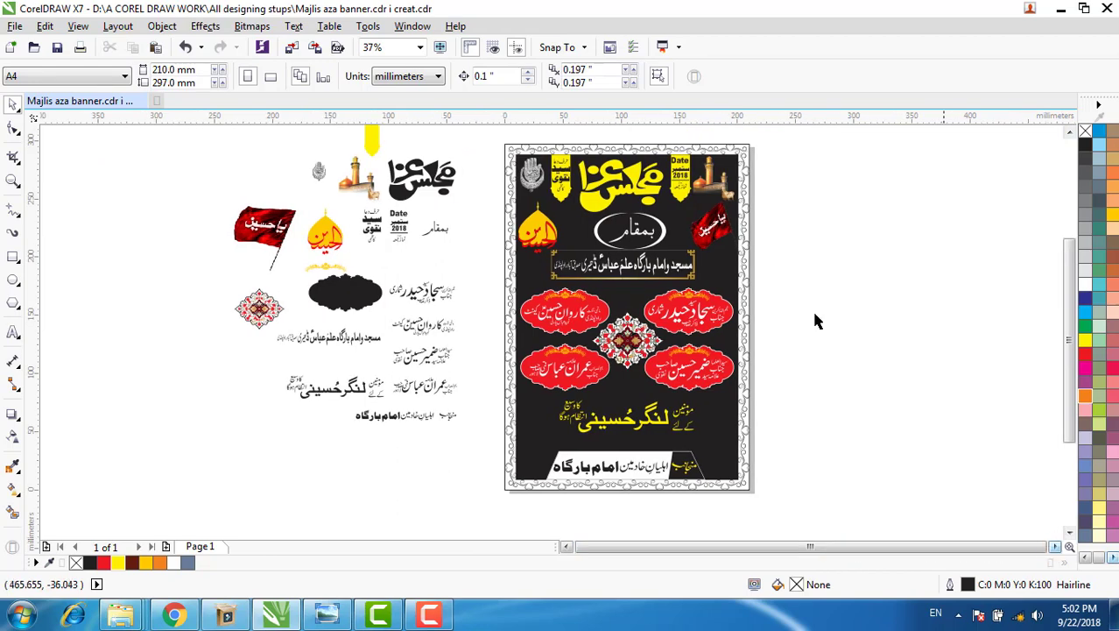
{"action": "scroll", "coordinate": [630, 175], "scroll_direction": "up", "scroll_amount": 4}
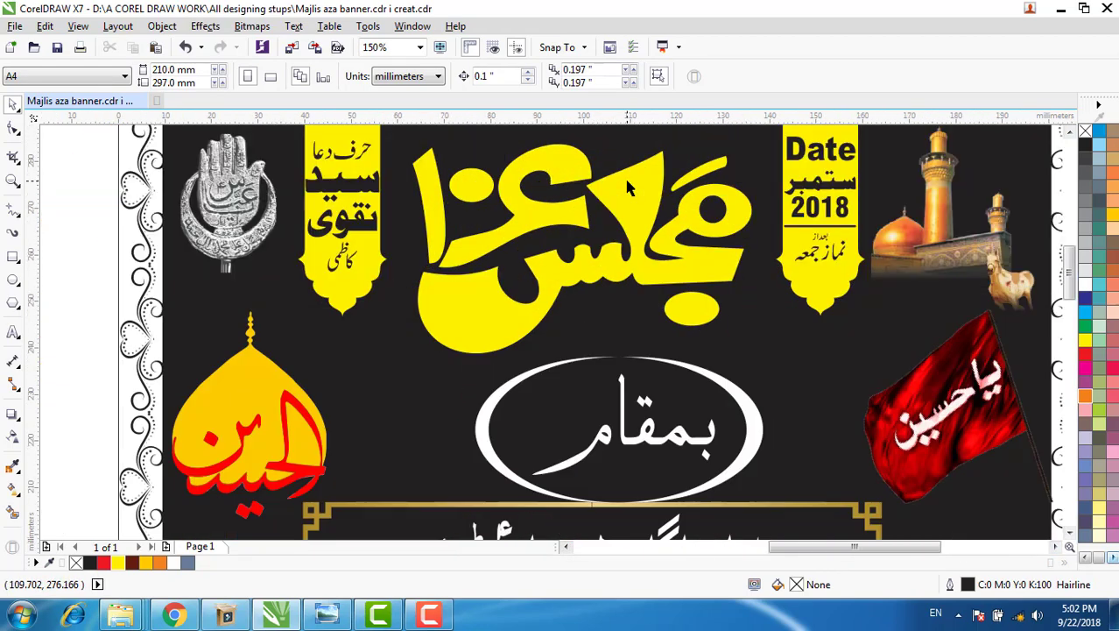
{"action": "left_click", "coordinate": [629, 230]}
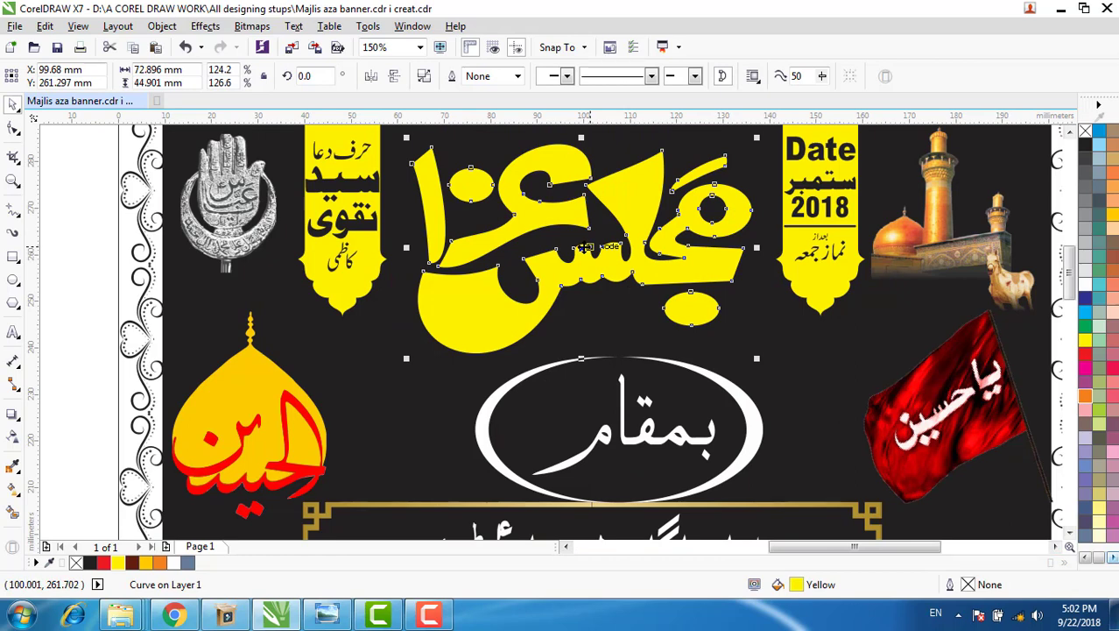
{"action": "left_click_drag", "start_coordinate": [585, 248], "coordinate": [575, 247]}
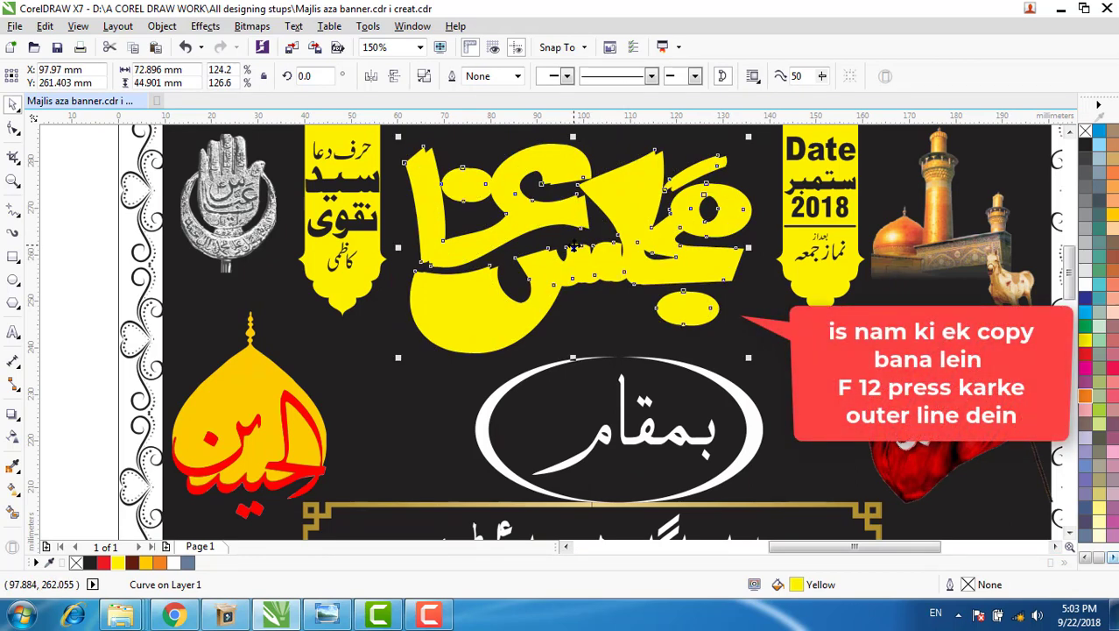
Step: Give the title copy a black 3.0 pt outline placed behind the fill and scaled with the object
{"action": "key", "text": "F12"}
{"action": "left_click", "coordinate": [455, 198]}
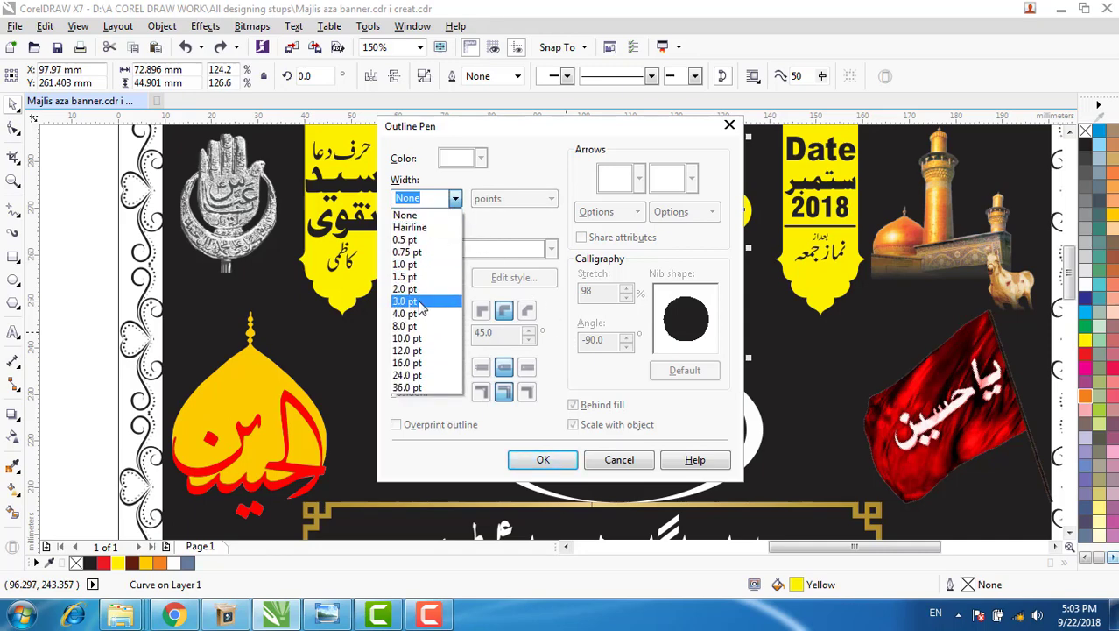
{"action": "left_click", "coordinate": [408, 302]}
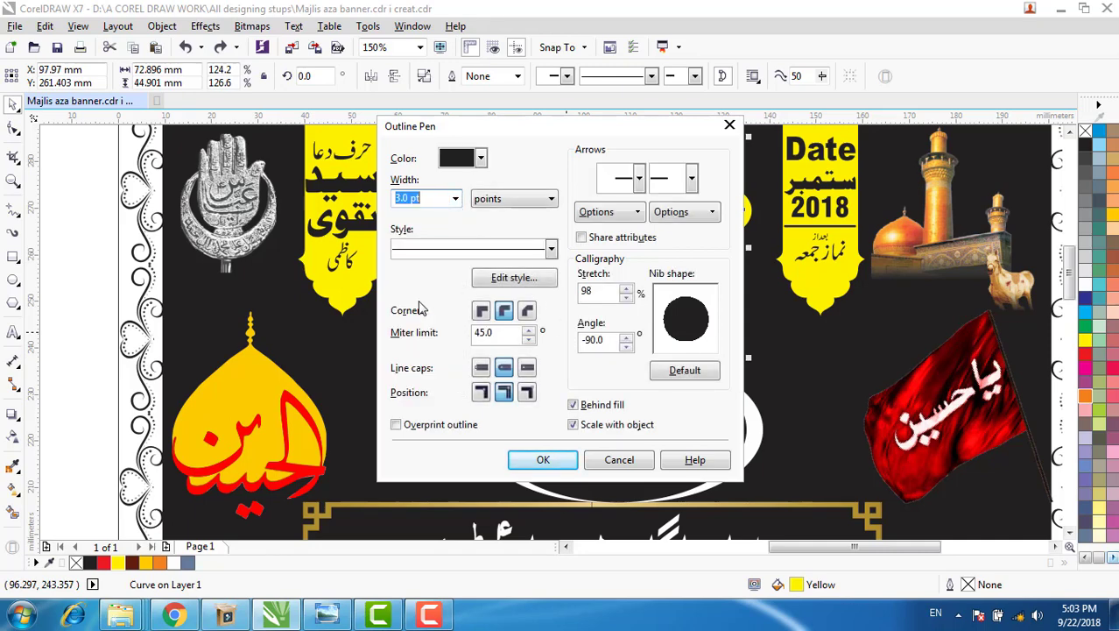
{"action": "left_click", "coordinate": [552, 458]}
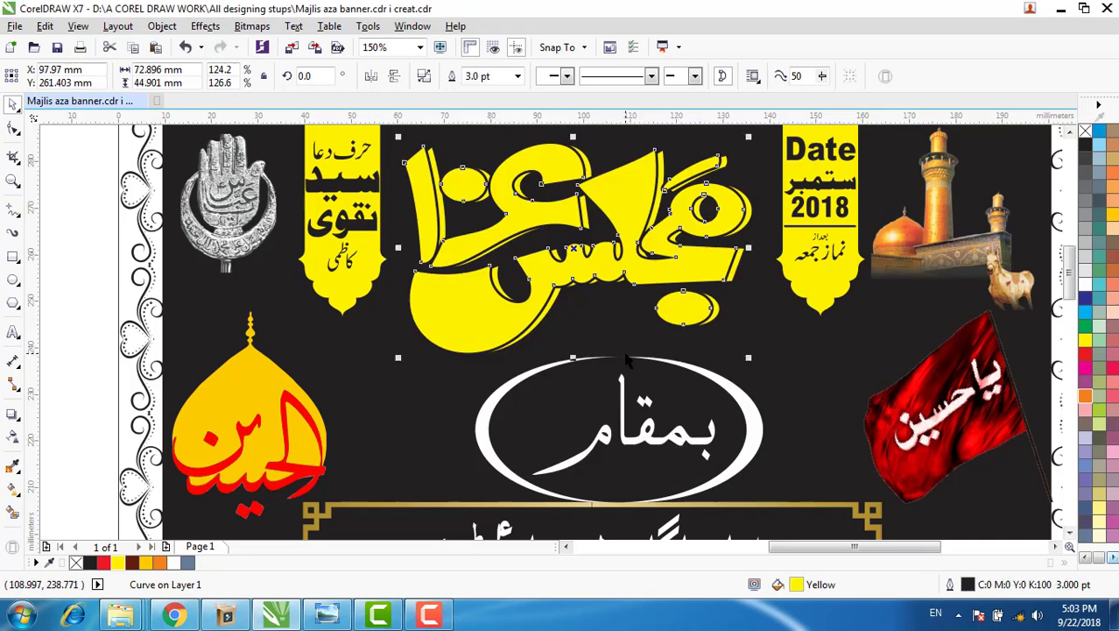
Step: Examine the whole banner layout, checking the outlined title, name cartouches, langar text and bottom plate up close and in full
{"action": "scroll", "coordinate": [627, 358], "scroll_direction": "down", "scroll_amount": 2}
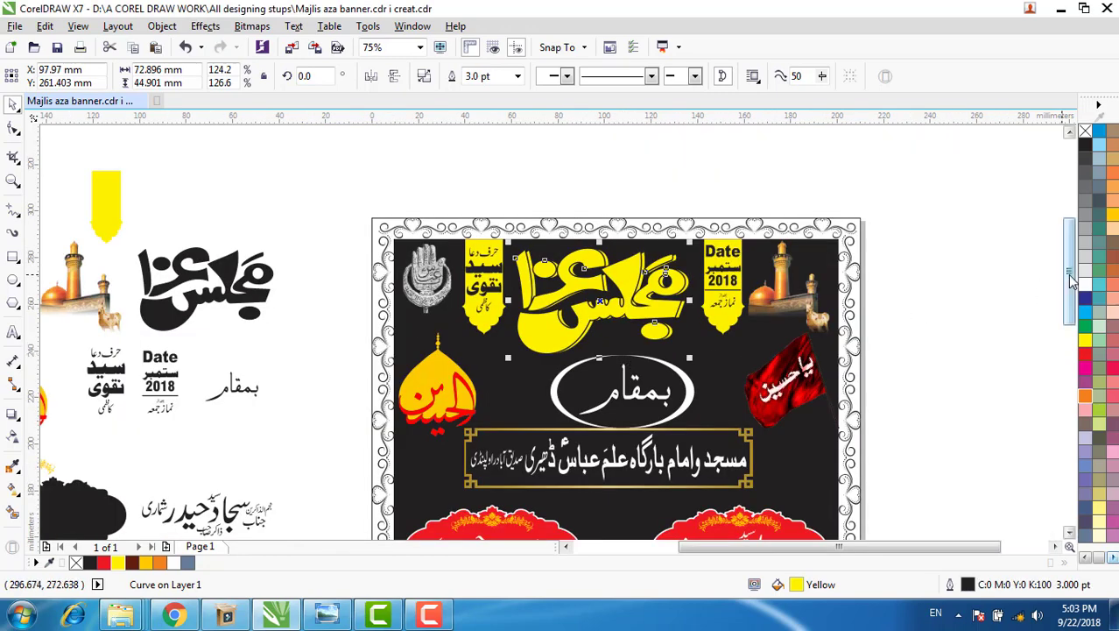
{"action": "left_click_drag", "start_coordinate": [1072, 280], "coordinate": [1072, 323]}
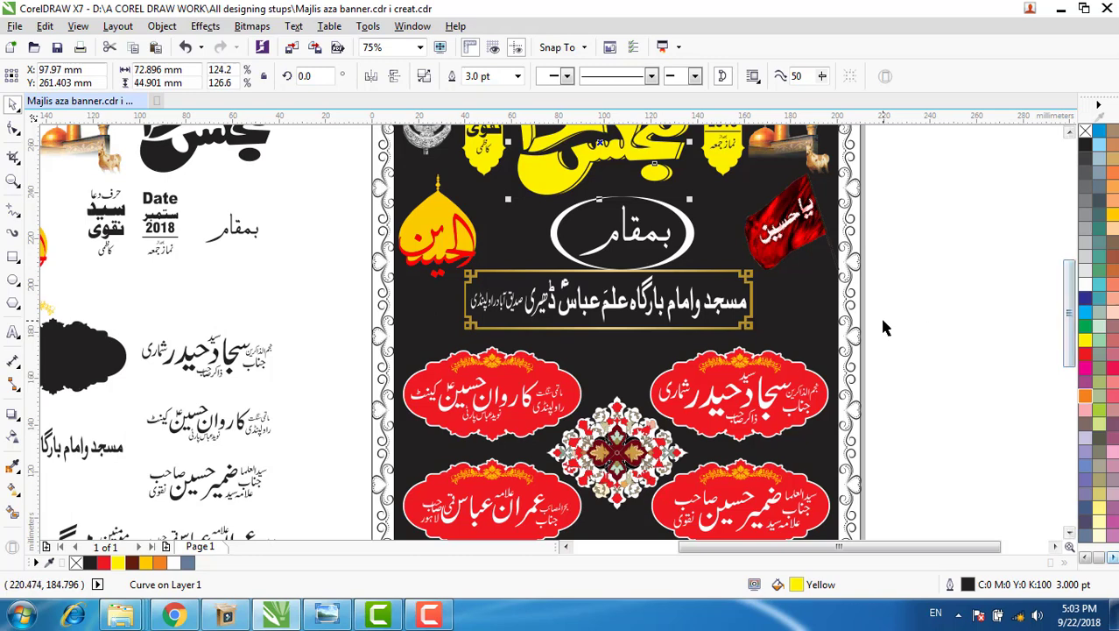
{"action": "scroll", "coordinate": [880, 315], "scroll_direction": "down", "scroll_amount": 2}
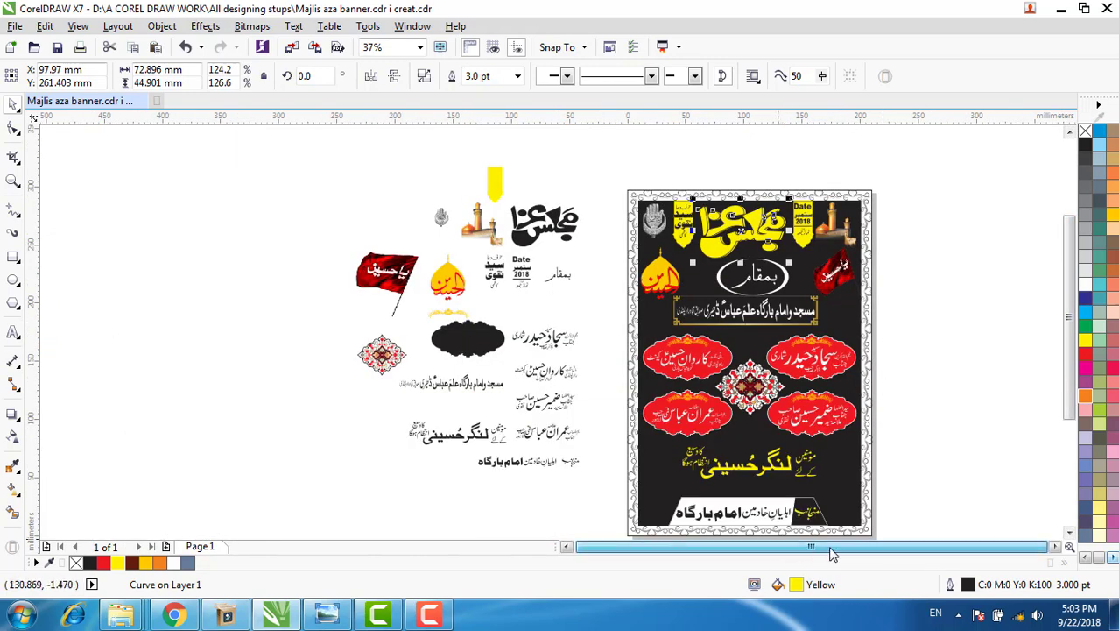
{"action": "left_click", "coordinate": [1055, 547]}
{"action": "left_click", "coordinate": [1056, 546]}
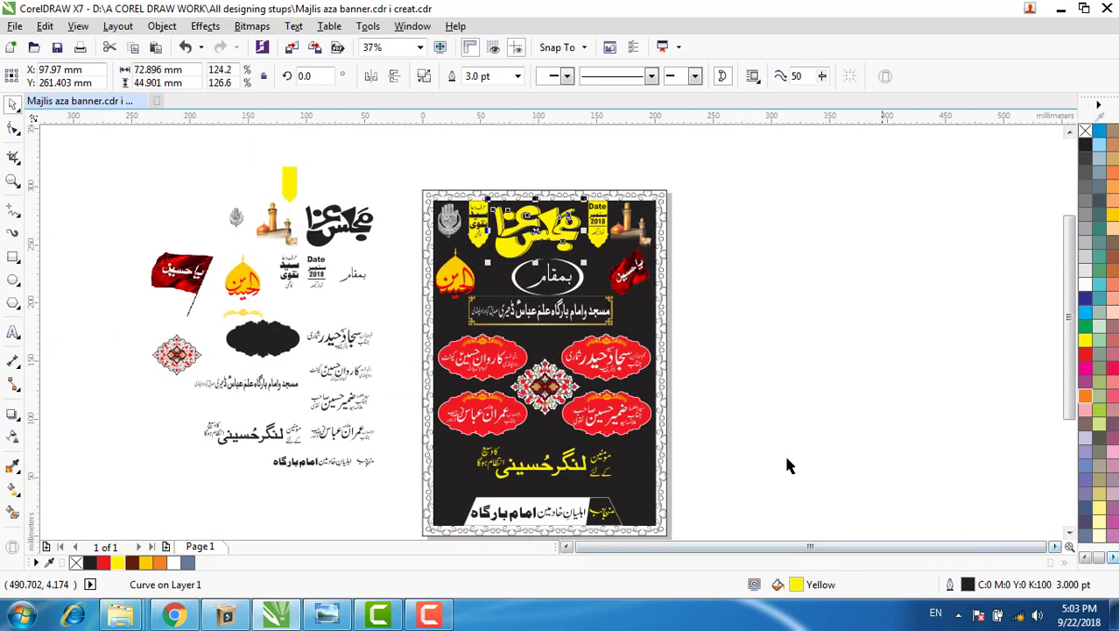
{"action": "left_click", "coordinate": [14, 181]}
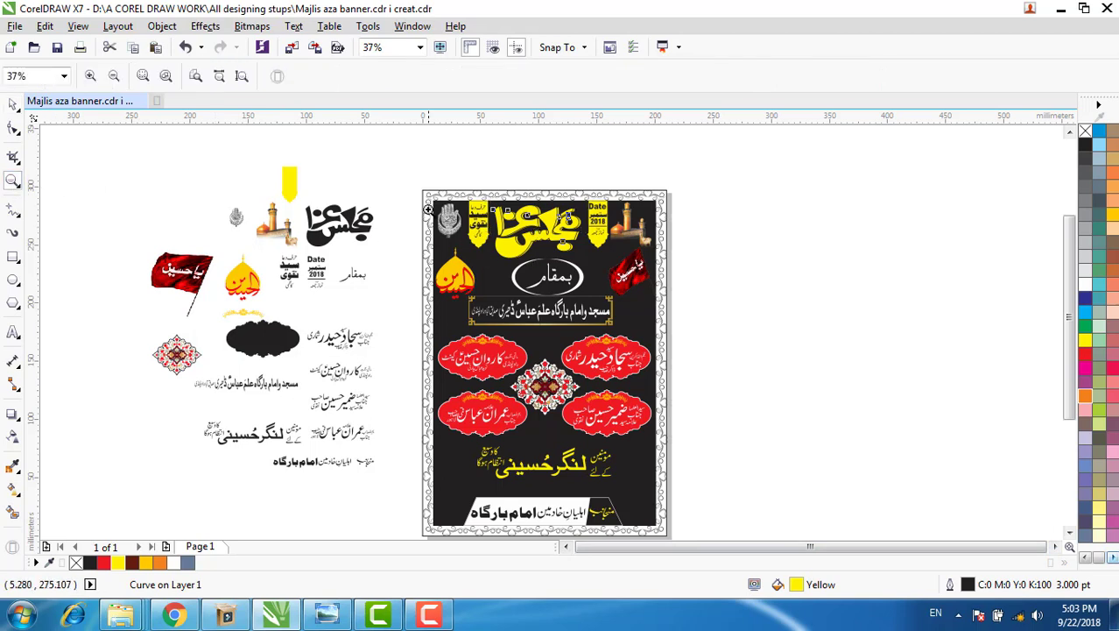
{"action": "left_click_drag", "start_coordinate": [416, 187], "coordinate": [675, 490]}
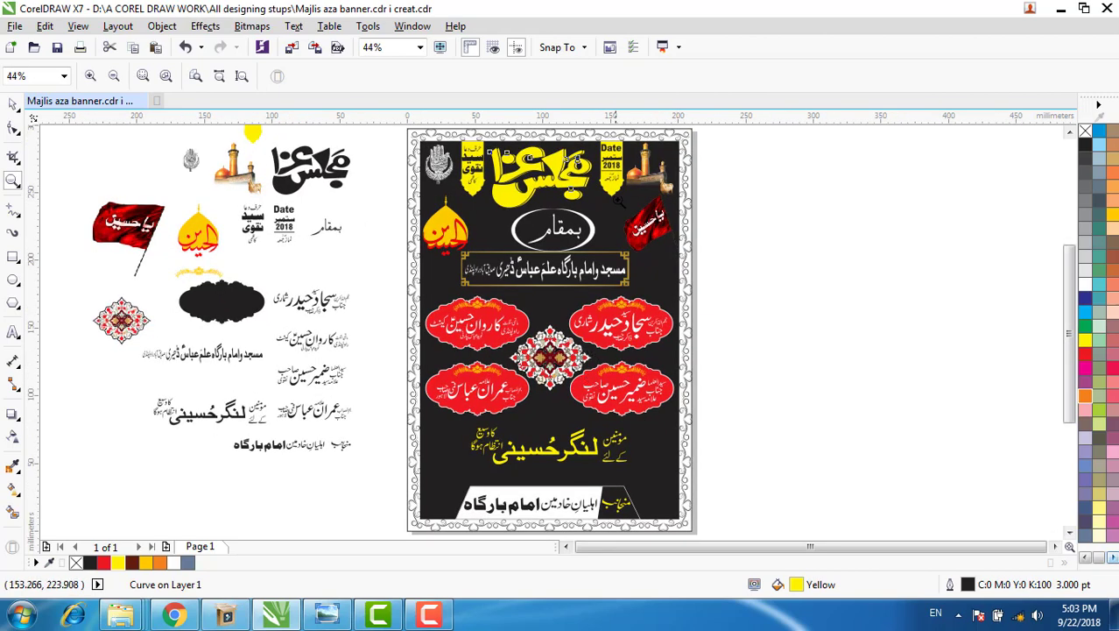
{"action": "left_click", "coordinate": [522, 161]}
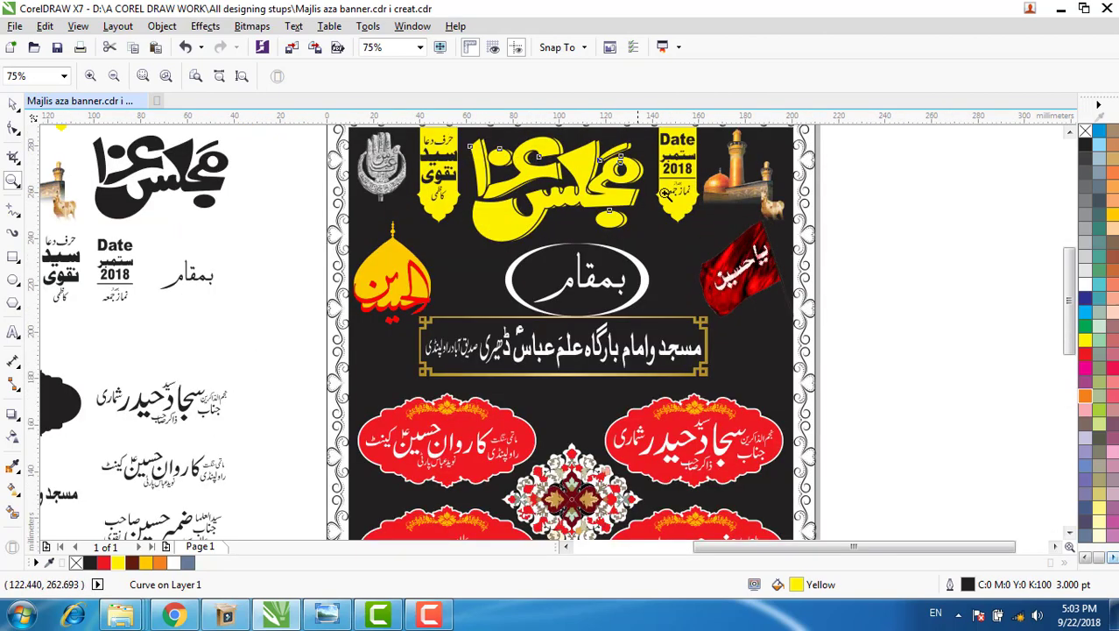
{"action": "scroll", "coordinate": [1069, 139], "scroll_direction": "up", "scroll_amount": 2}
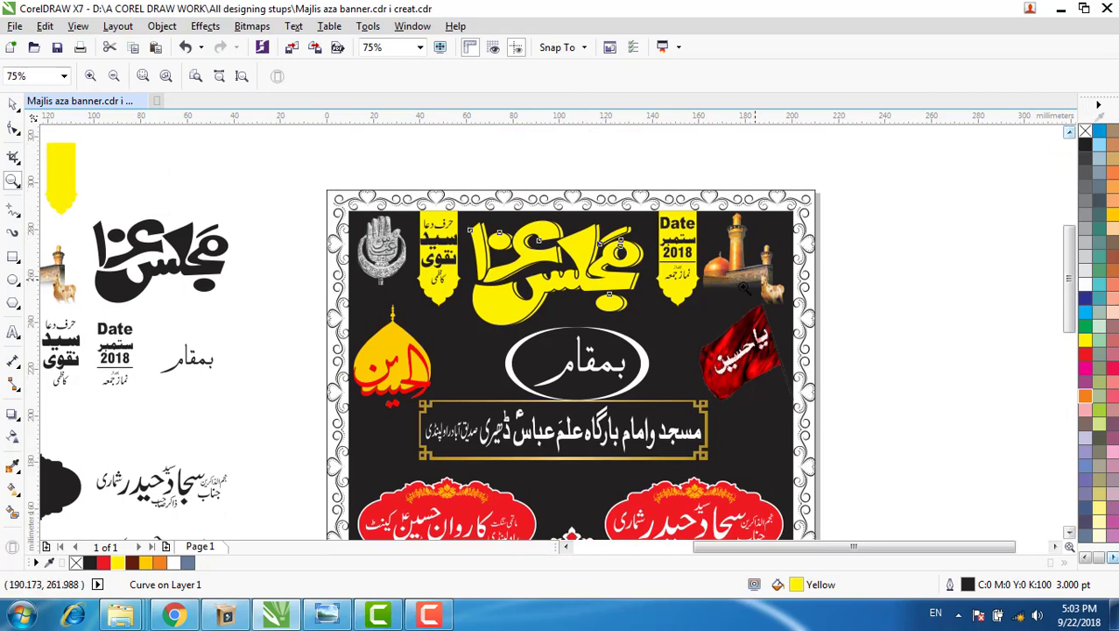
{"action": "left_click", "coordinate": [637, 335]}
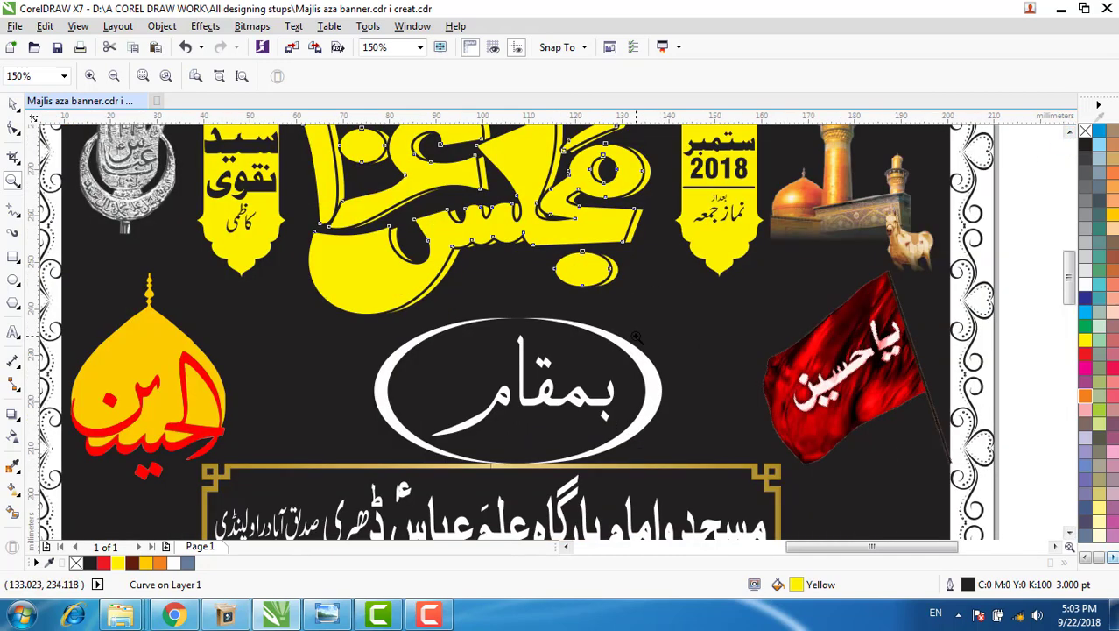
{"action": "right_click", "coordinate": [637, 336]}
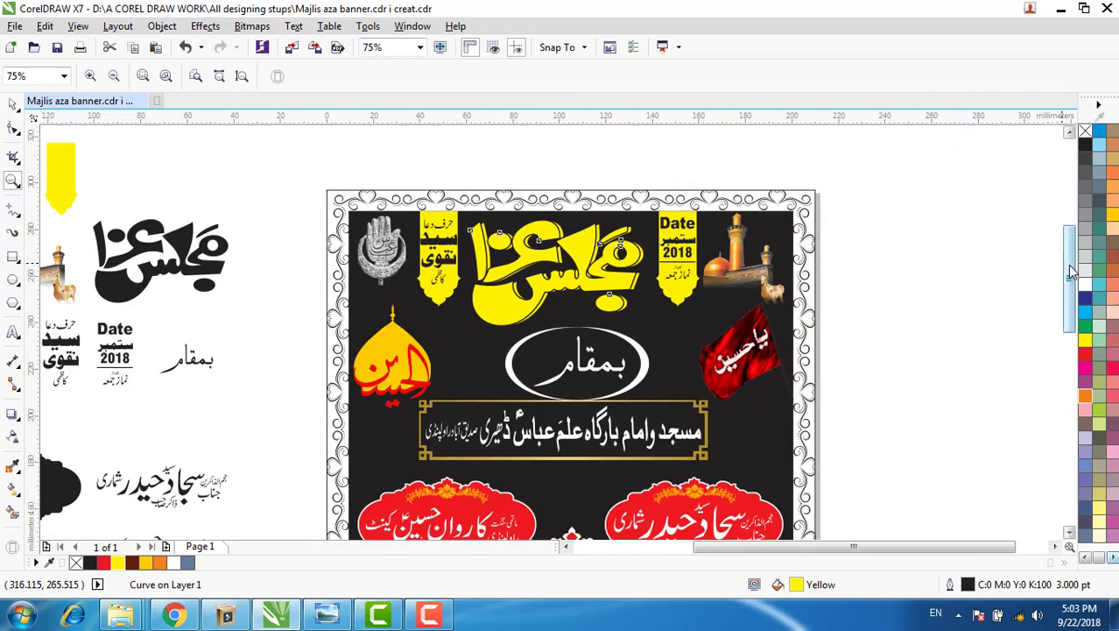
{"action": "left_click_drag", "start_coordinate": [1070, 272], "coordinate": [1084, 376]}
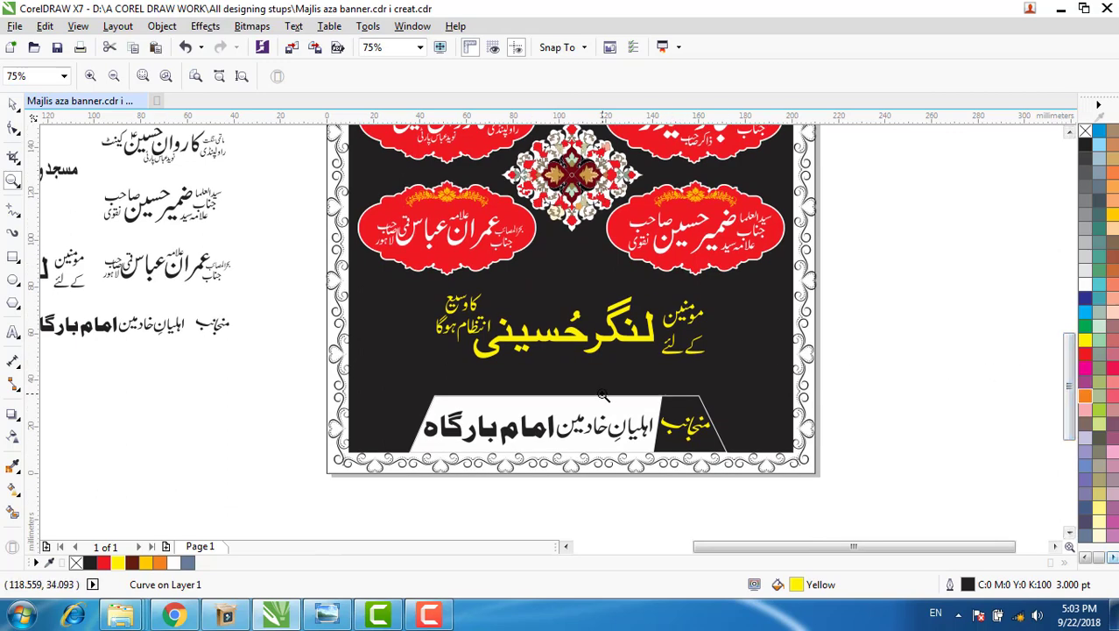
{"action": "right_click", "coordinate": [605, 355]}
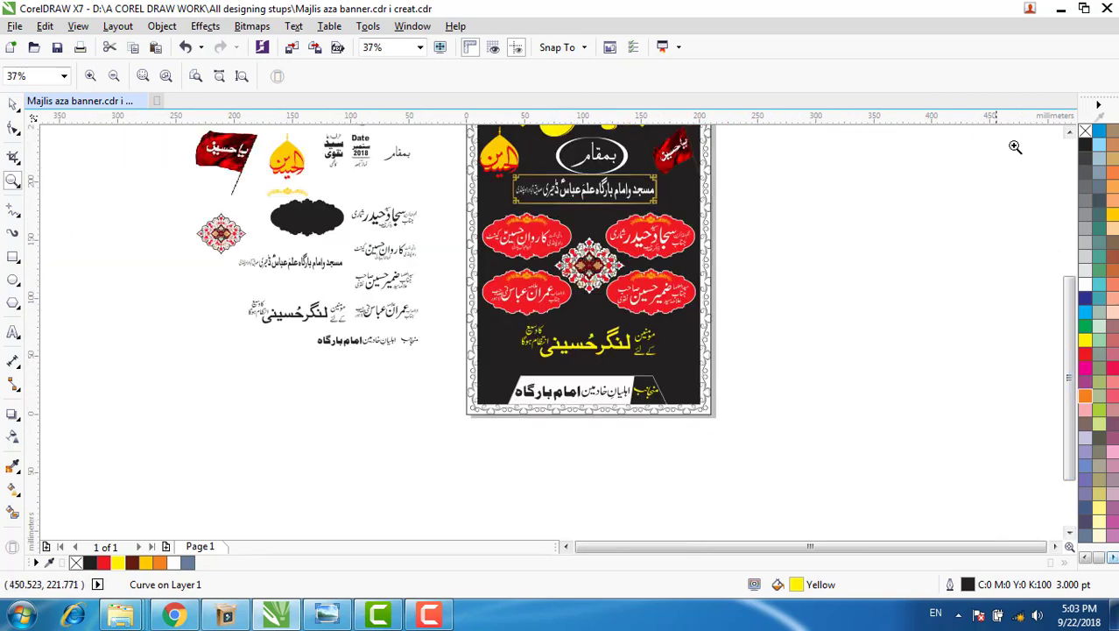
{"action": "scroll", "coordinate": [960, 182], "scroll_direction": "up", "scroll_amount": 1}
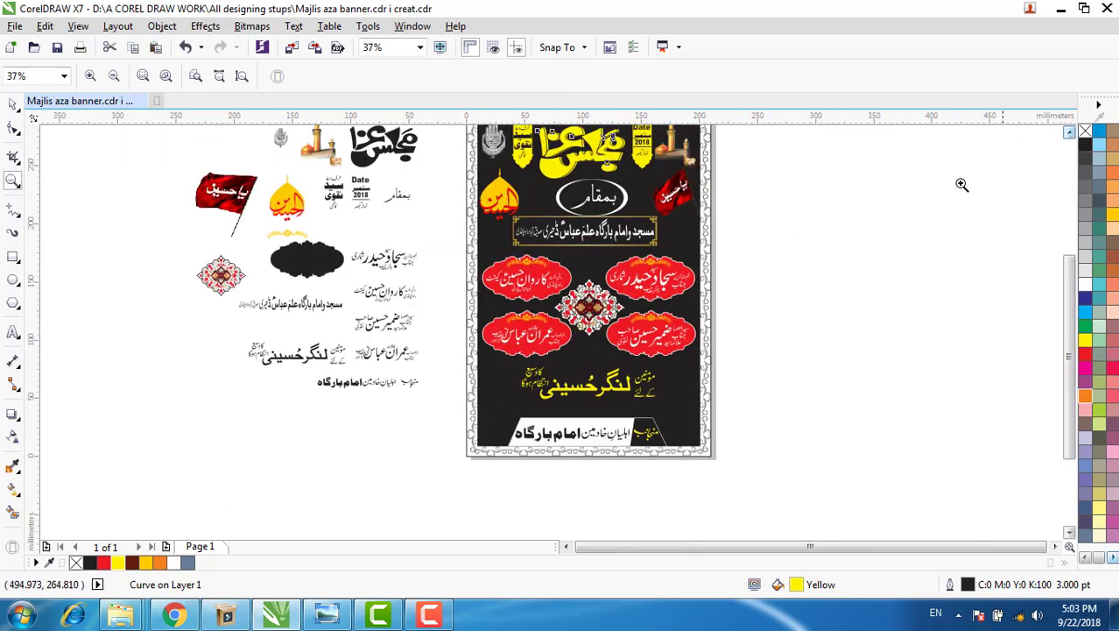
{"action": "left_click", "coordinate": [1070, 131]}
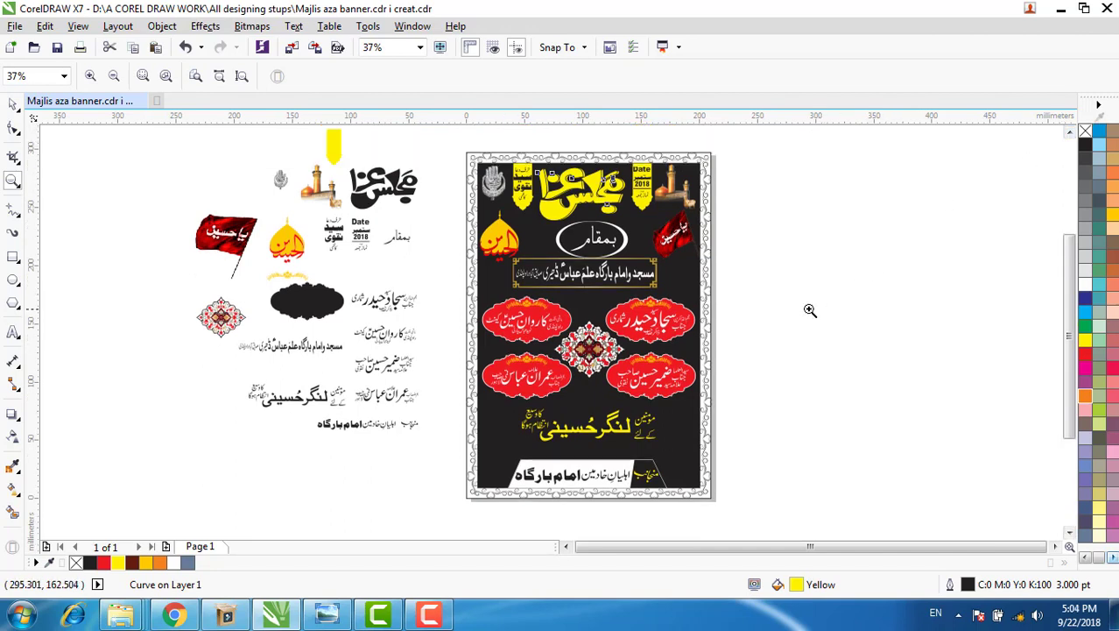
{"action": "left_click", "coordinate": [11, 106]}
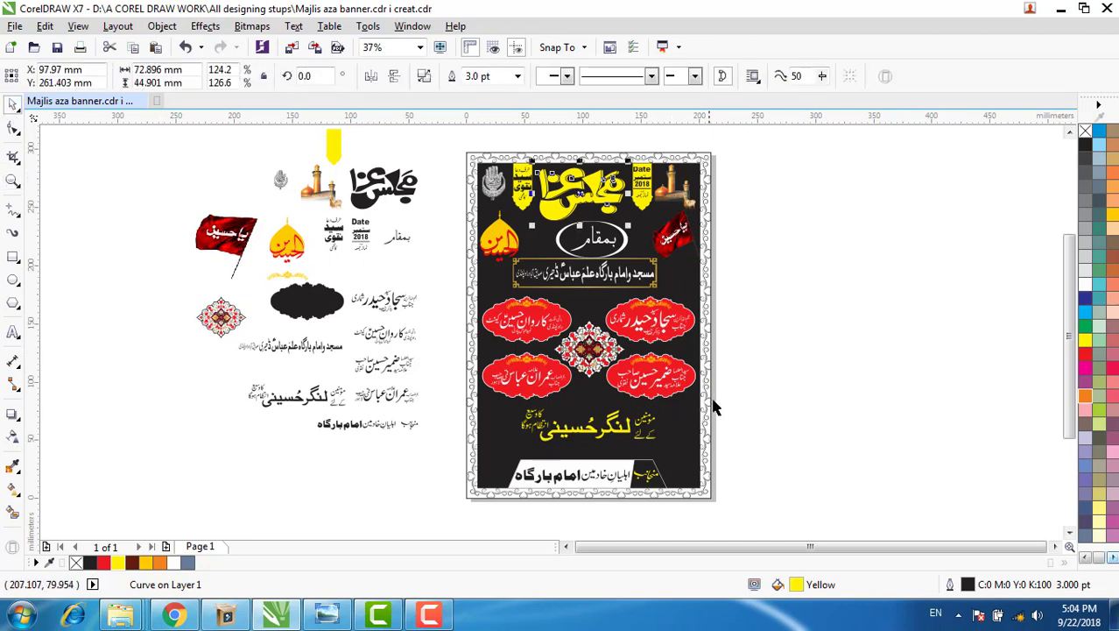
Step: Enlarge the yellow langar text group about its centre to about 138 mm wide and nudge it down about 2.5 mm
{"action": "left_click_drag", "start_coordinate": [724, 401], "coordinate": [502, 451]}
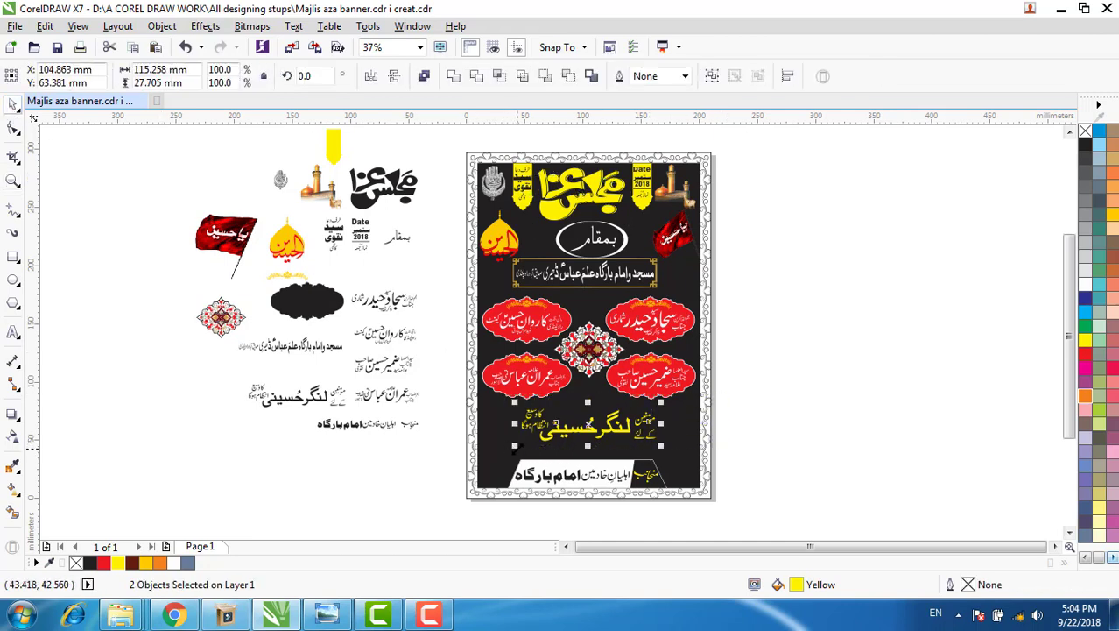
{"action": "left_click_drag", "start_coordinate": [516, 448], "coordinate": [502, 463]}
{"action": "key", "text": "Down"}
{"action": "key", "text": "Down"}
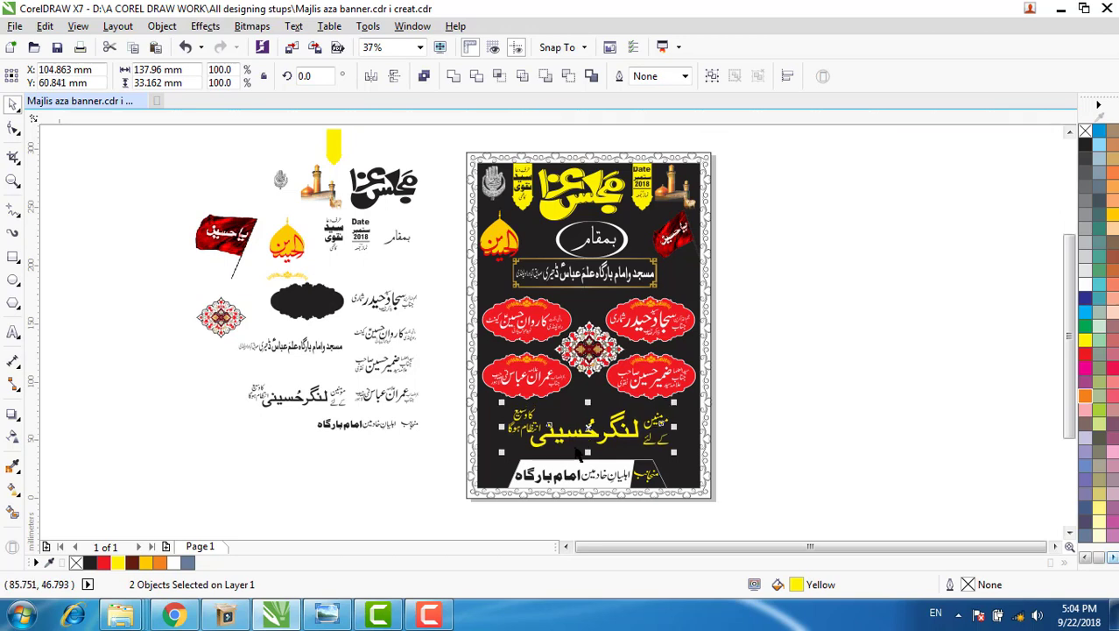
{"action": "left_click", "coordinate": [781, 401]}
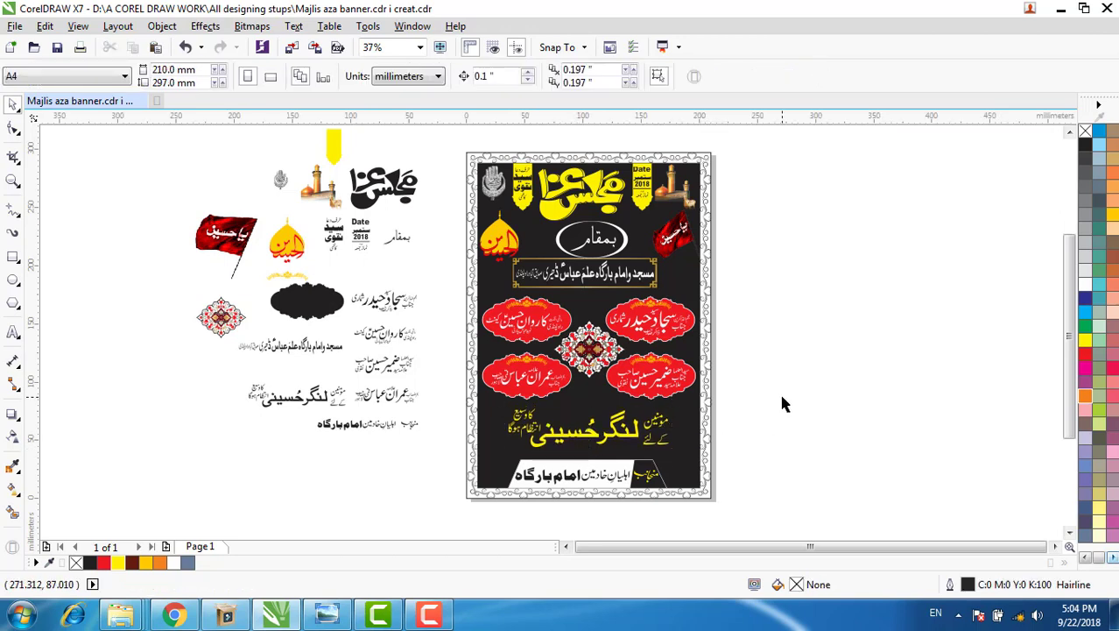
Step: Select the loose source elements beside the page and examine the banner from the title down to the bottom plate
{"action": "key", "text": "ctrl+a"}
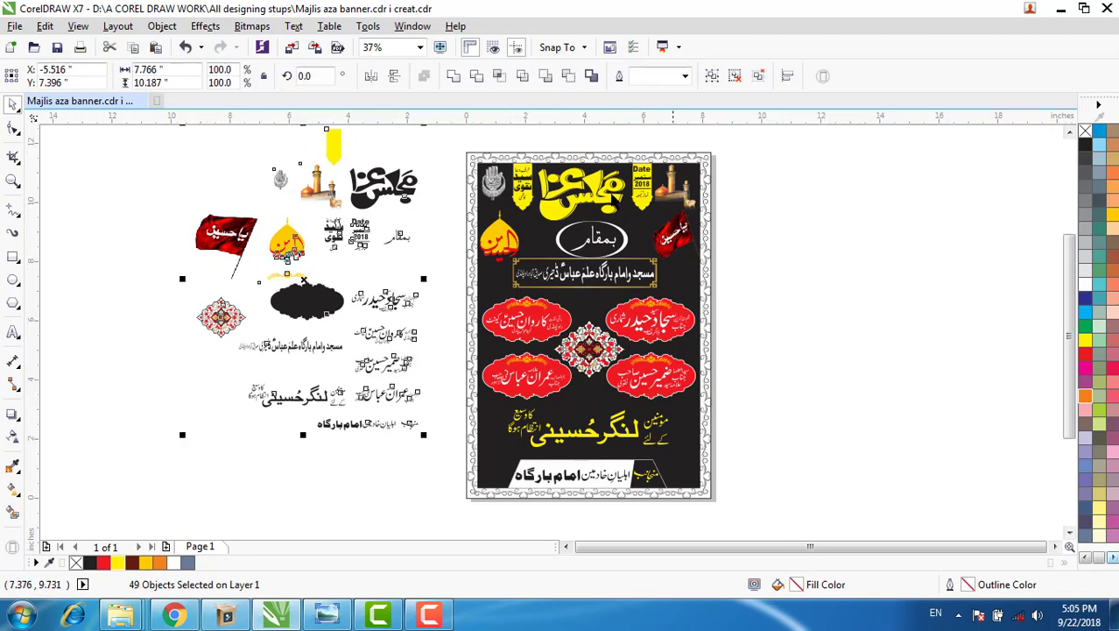
{"action": "scroll", "coordinate": [602, 183], "scroll_direction": "up", "scroll_amount": 2}
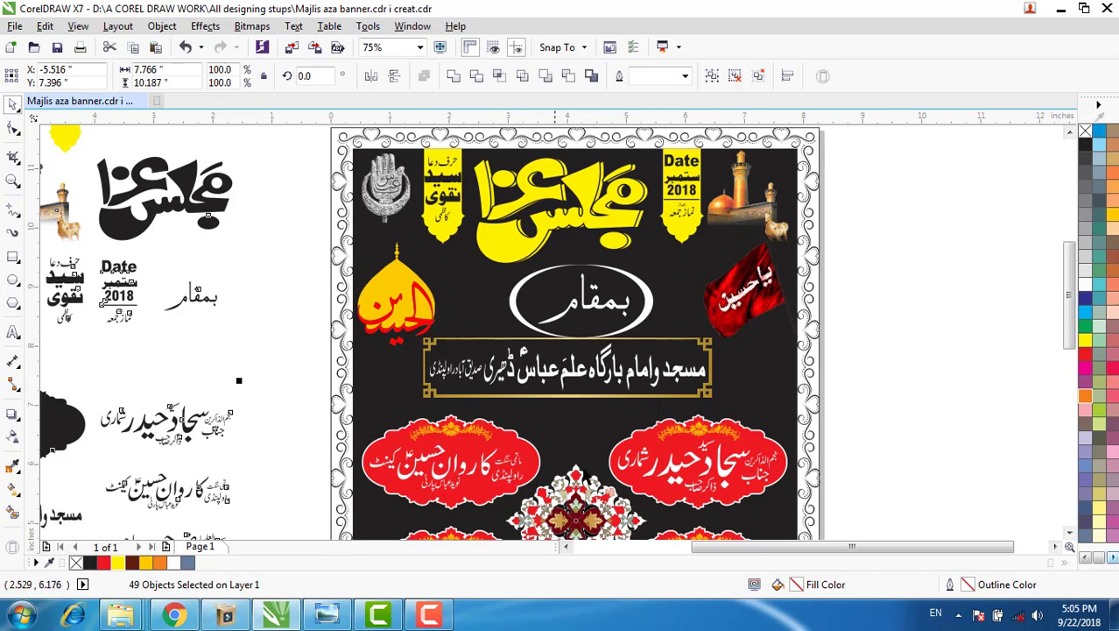
{"action": "scroll", "coordinate": [963, 342], "scroll_direction": "down", "scroll_amount": 5}
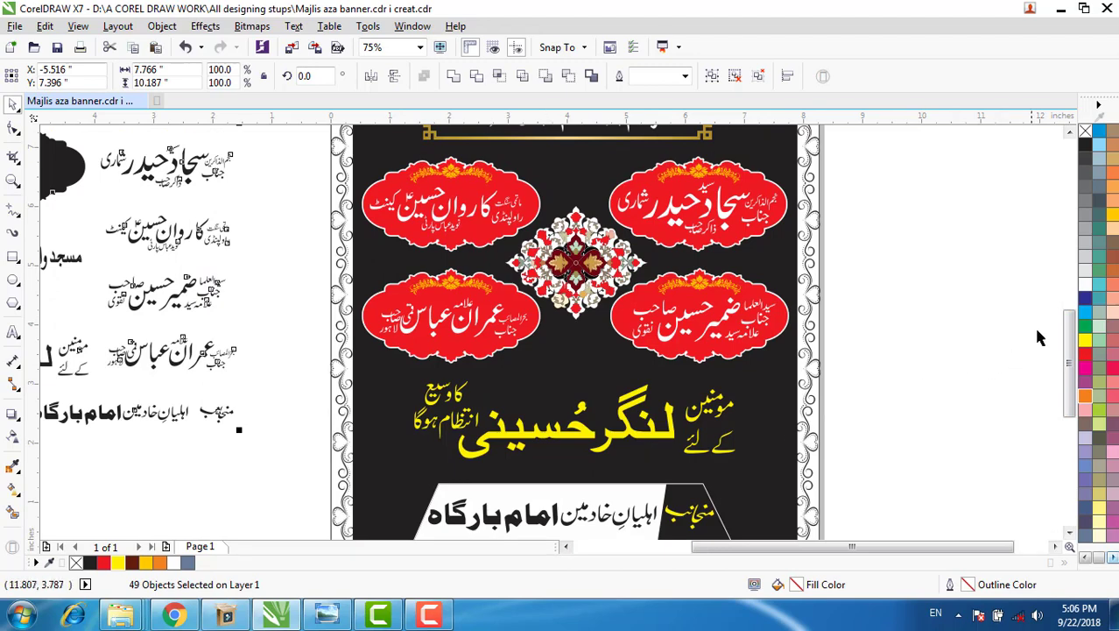
{"action": "scroll", "coordinate": [1039, 337], "scroll_direction": "down", "scroll_amount": 4}
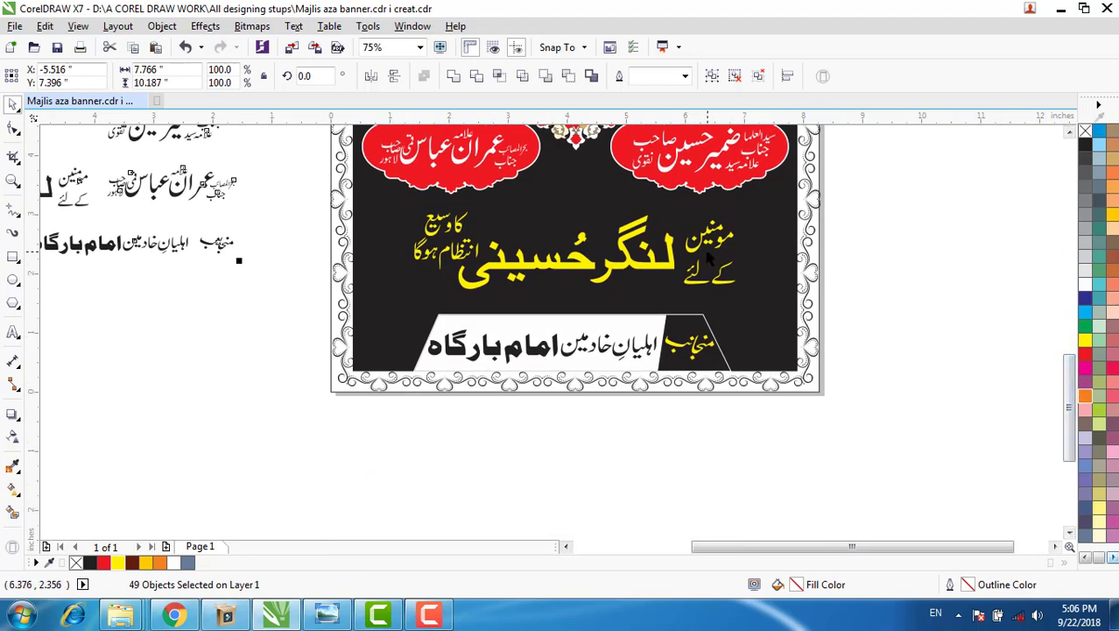
{"action": "scroll", "coordinate": [1070, 131], "scroll_direction": "up", "scroll_amount": 3}
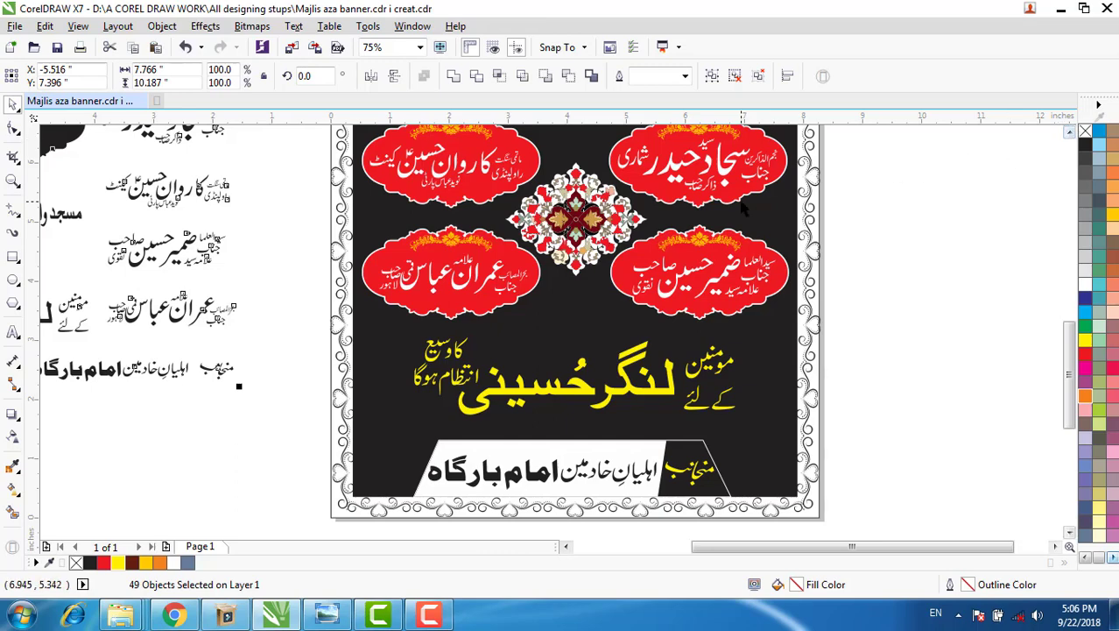
{"action": "left_click", "coordinate": [1070, 134]}
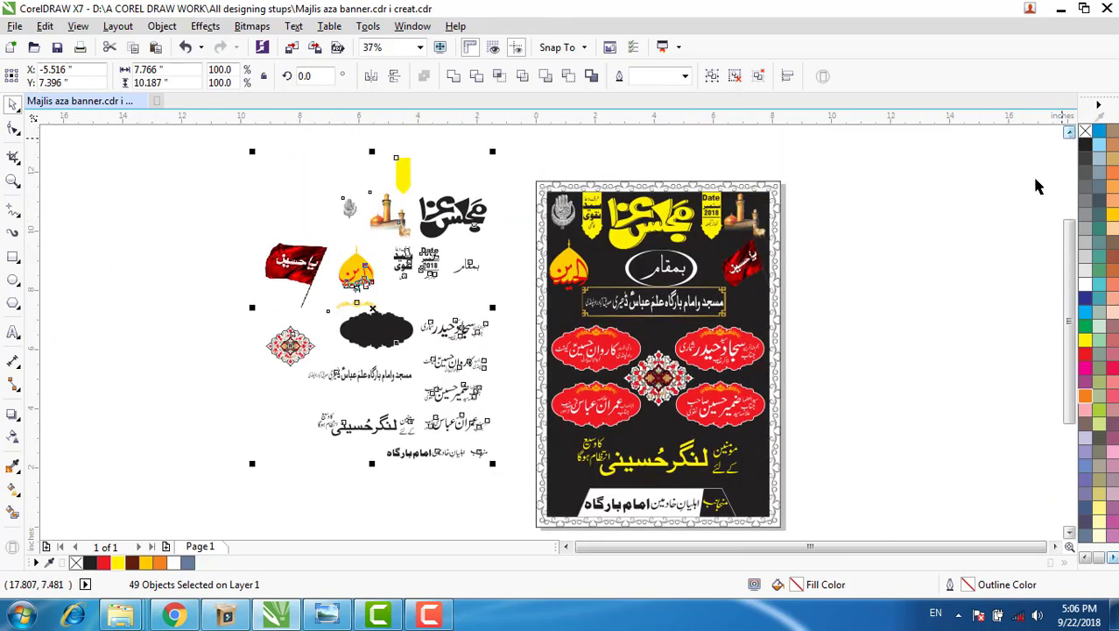